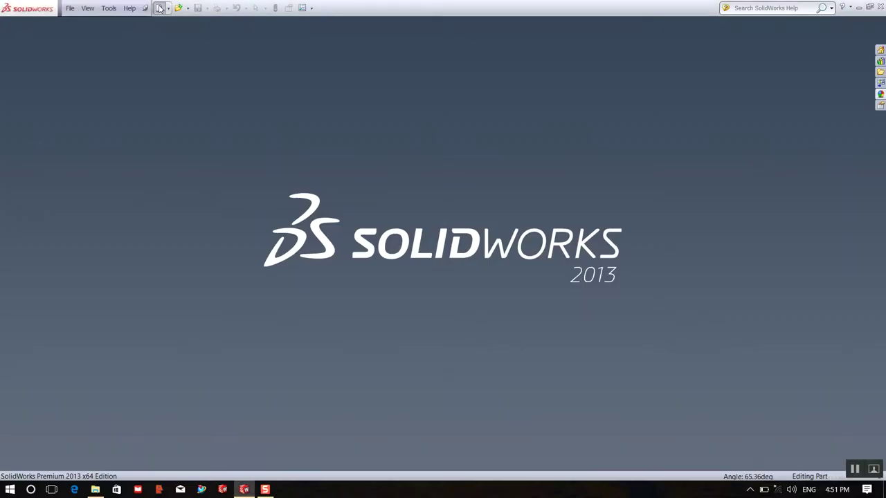
# Create a new blank part document from the Part template
pyautogui.click(160, 8)
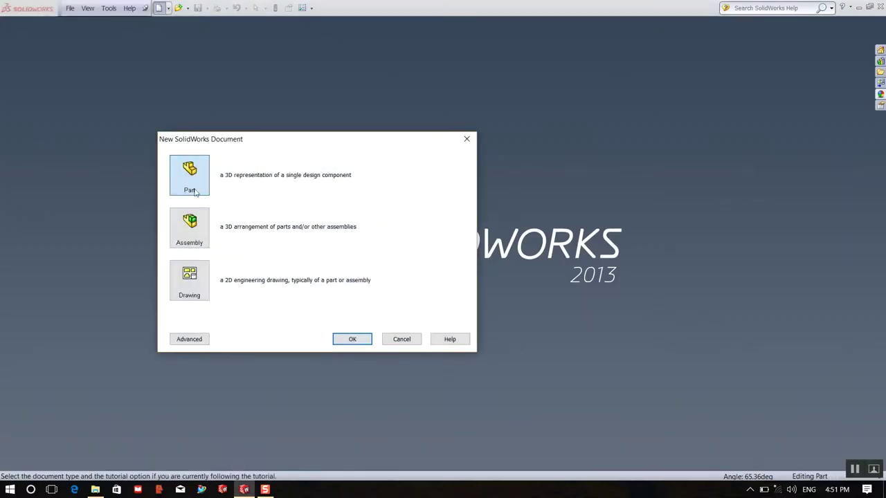
pyautogui.click(357, 339)
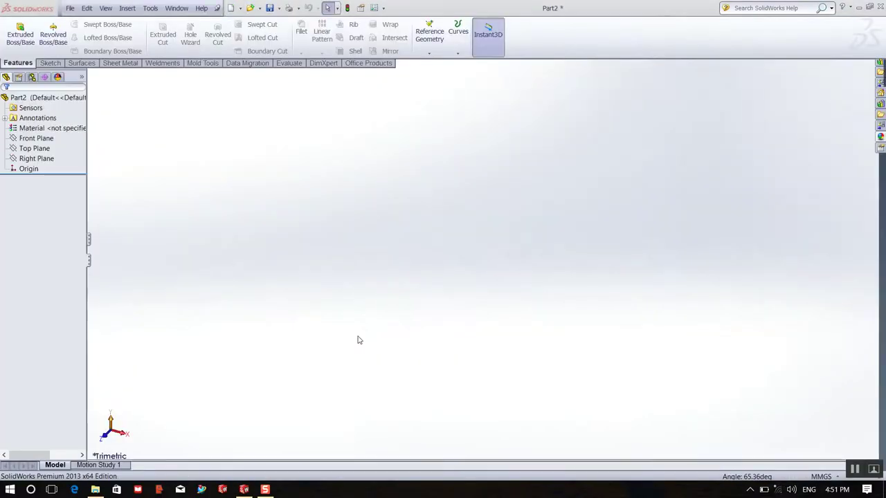
# Show the part origin and start a sketch on the Front Plane
pyautogui.click(39, 150)
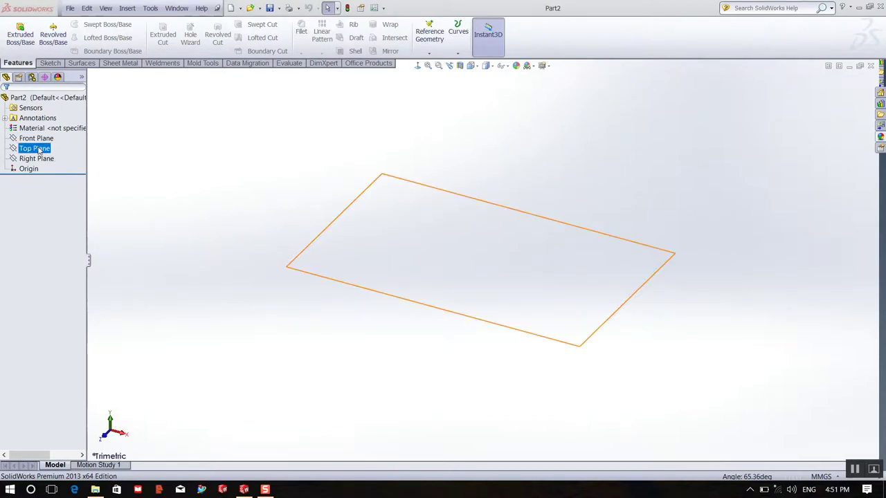
pyautogui.click(36, 138)
pyautogui.click(64, 144)
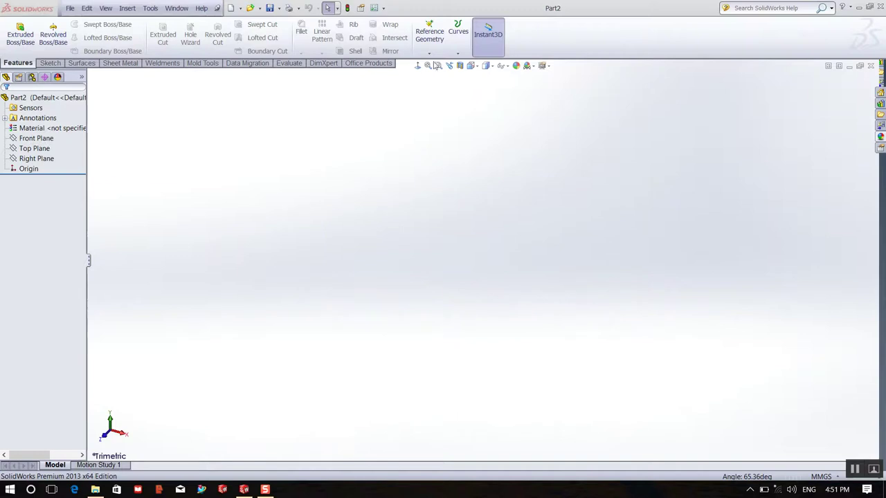
pyautogui.click(508, 65)
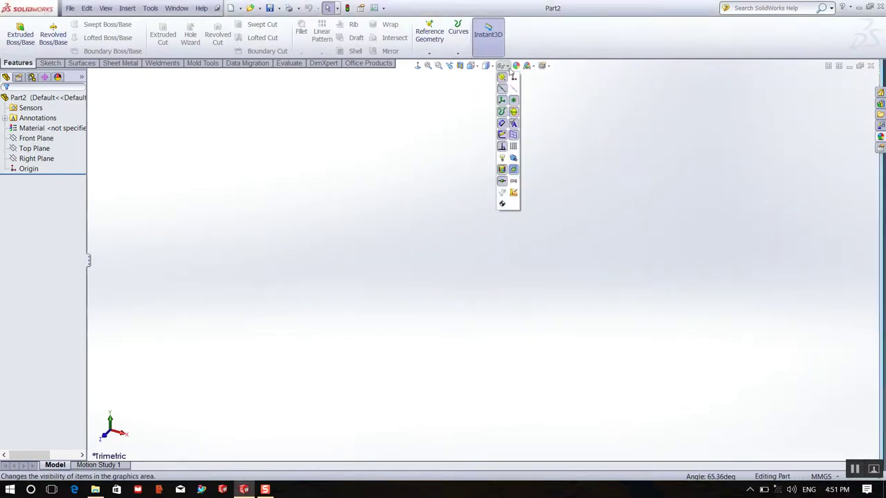
pyautogui.click(513, 77)
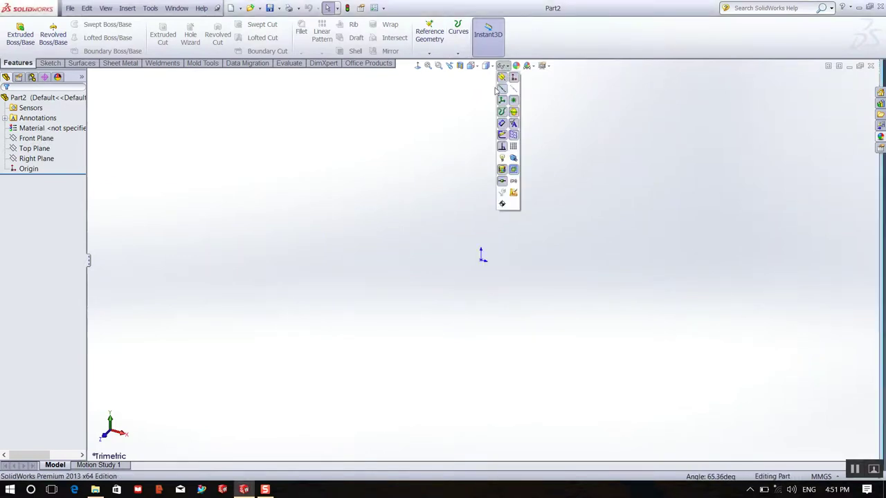
pyautogui.click(35, 149)
pyautogui.click(40, 139)
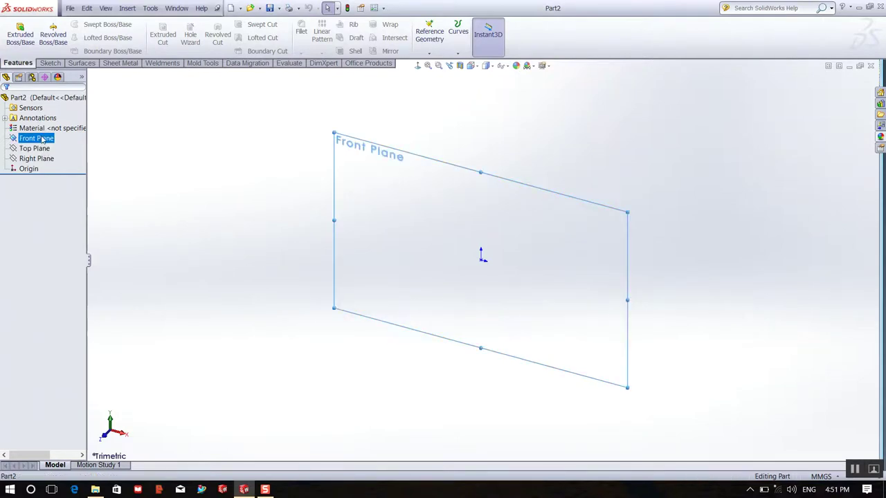
pyautogui.click(48, 123)
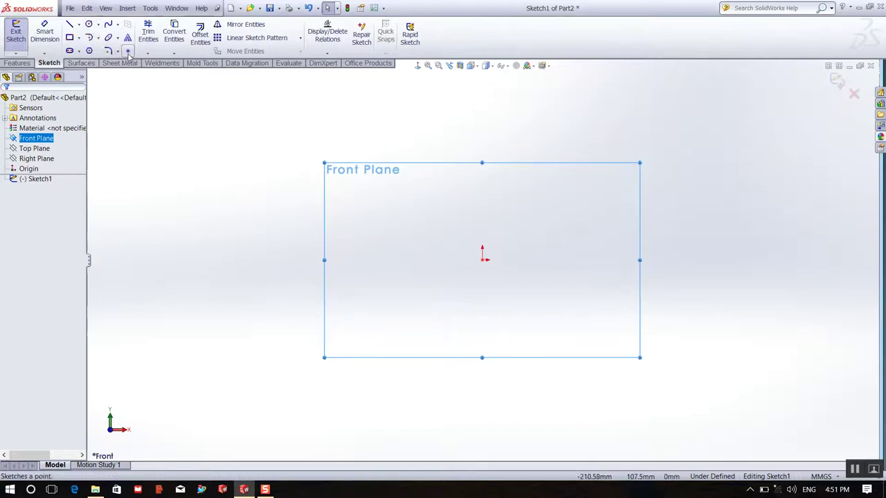
# Place three sketch points to the left of and below the origin
pyautogui.click(128, 50)
pyautogui.click(417, 260)
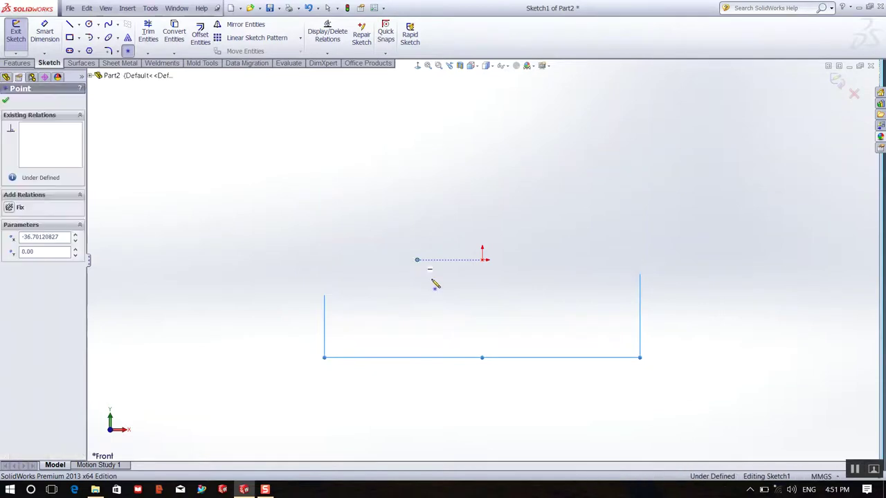
pyautogui.click(445, 345)
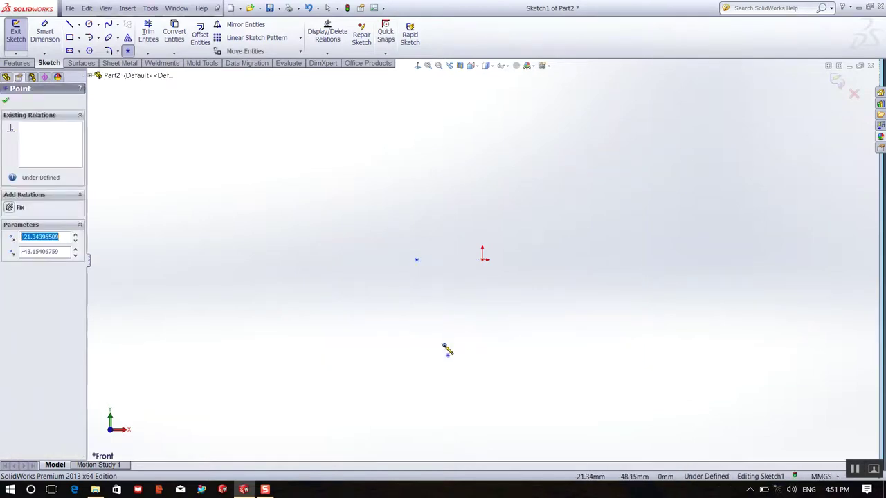
pyautogui.click(394, 421)
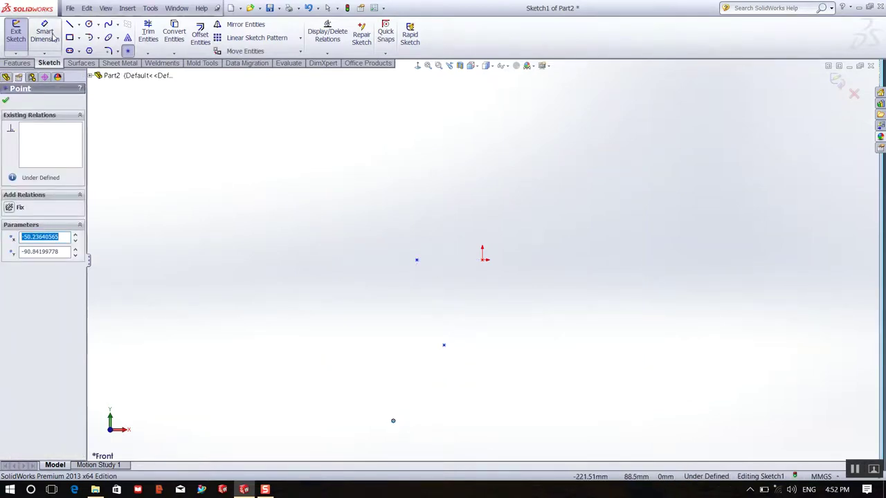
pyautogui.press('Escape')
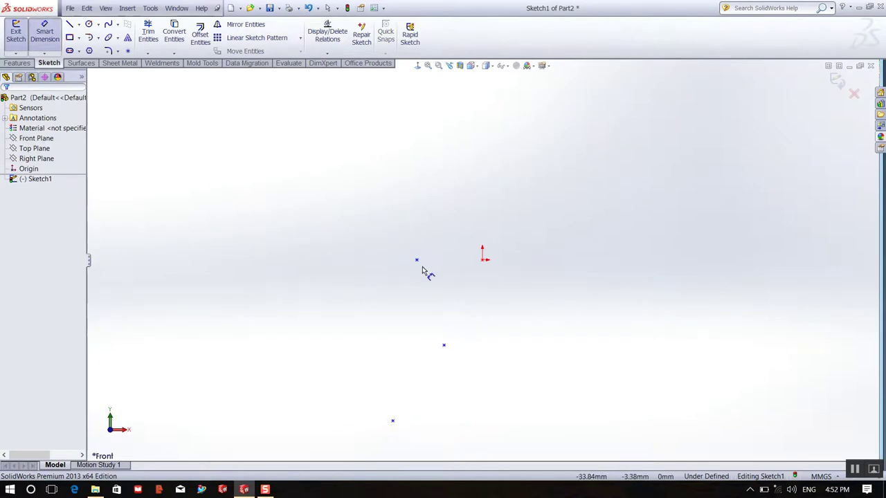
# Dimension the three points 19, 15 and 12 mm horizontally from the origin
pyautogui.click(416, 260)
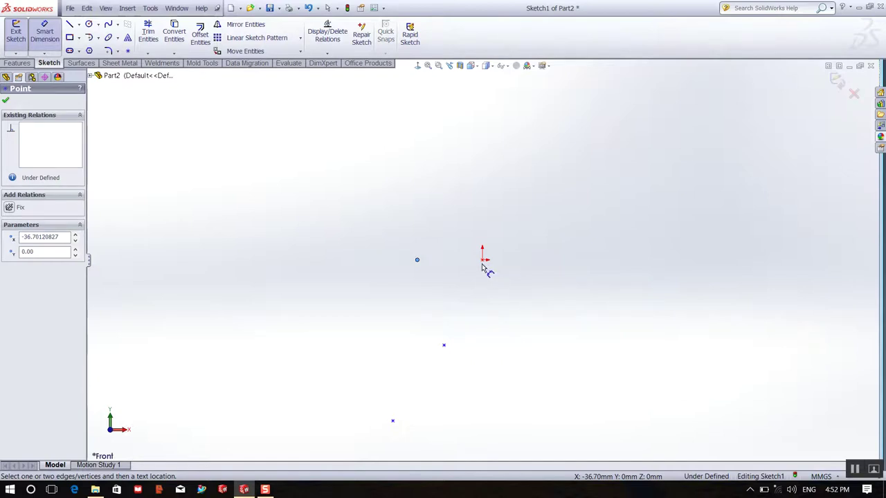
pyautogui.click(482, 261)
pyautogui.click(480, 199)
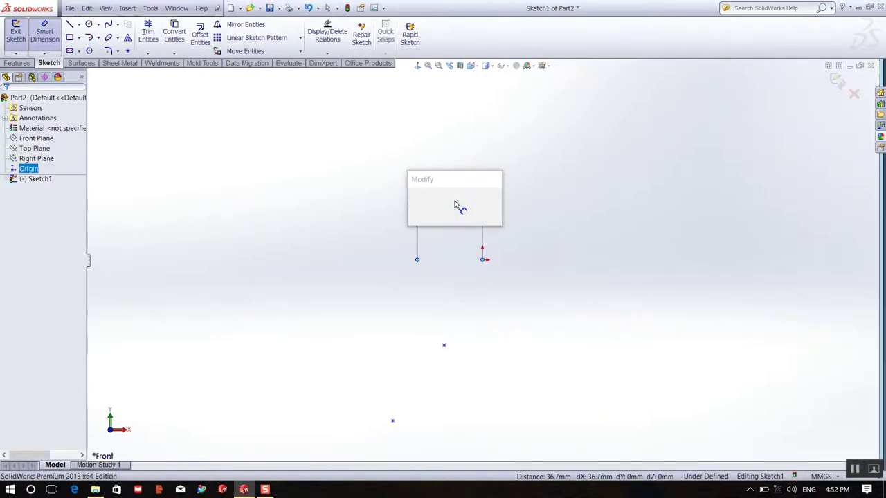
pyautogui.write('19')
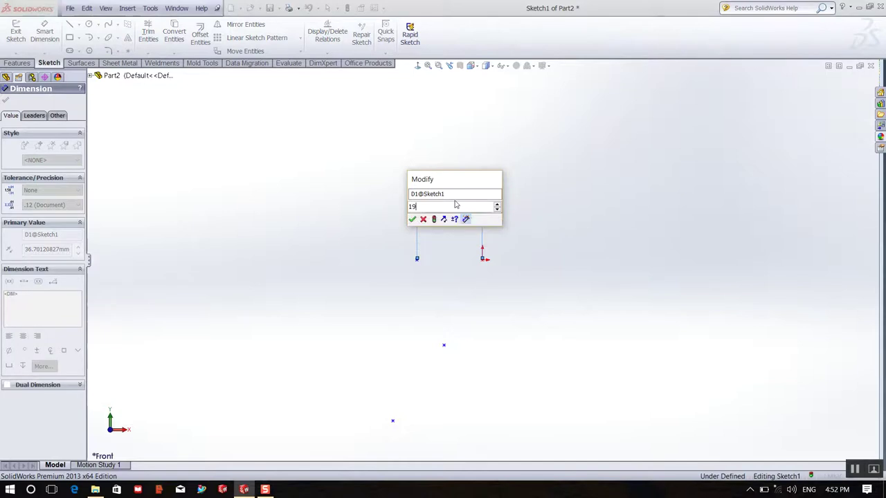
pyautogui.press('Return')
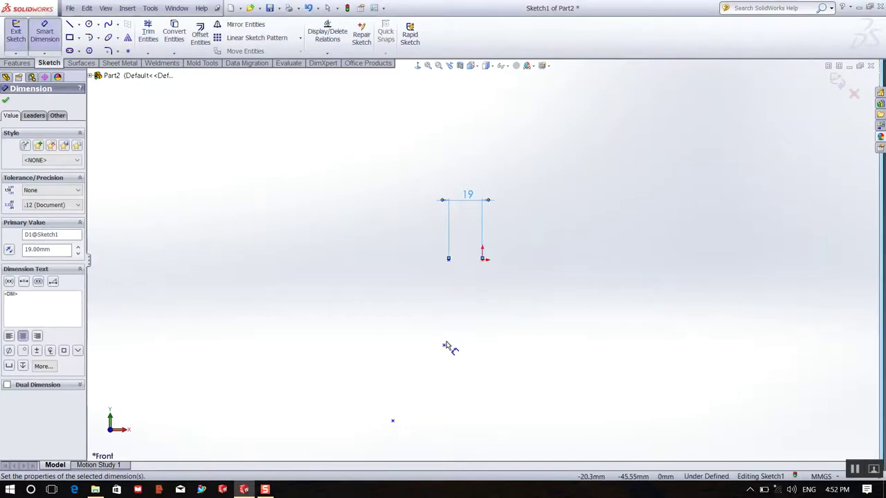
pyautogui.click(445, 345)
pyautogui.click(483, 261)
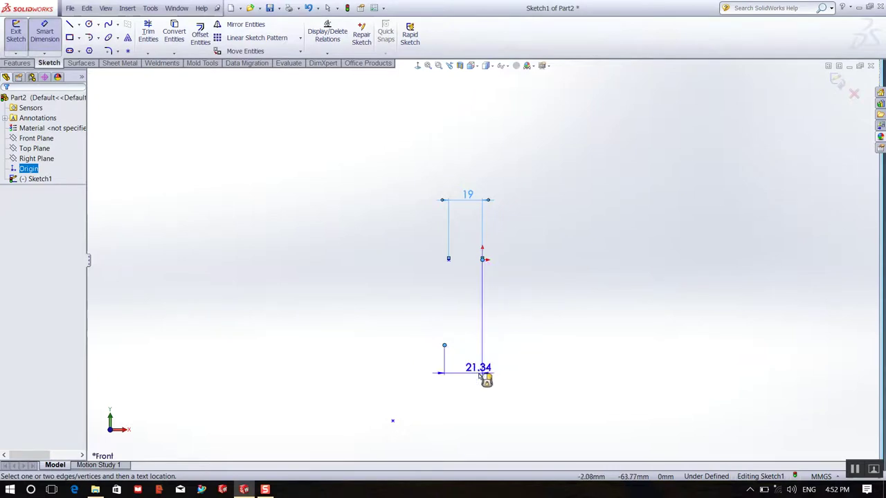
pyautogui.click(475, 383)
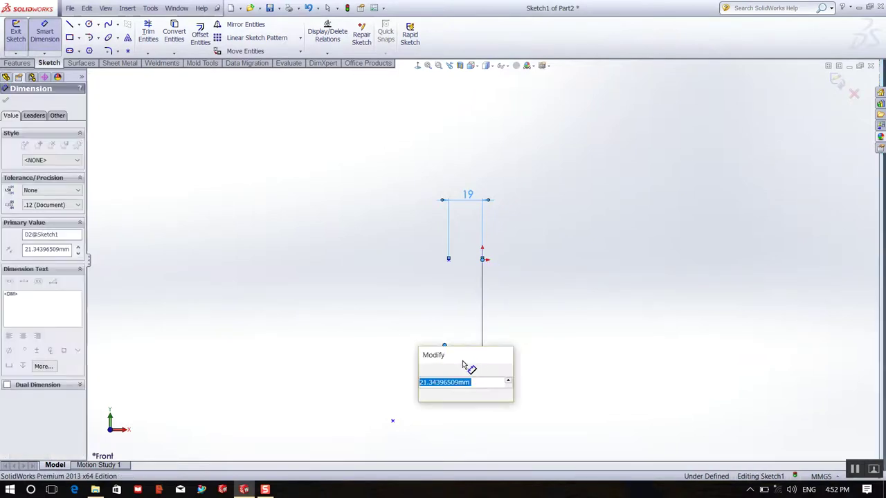
pyautogui.write('15')
pyautogui.press('Return')
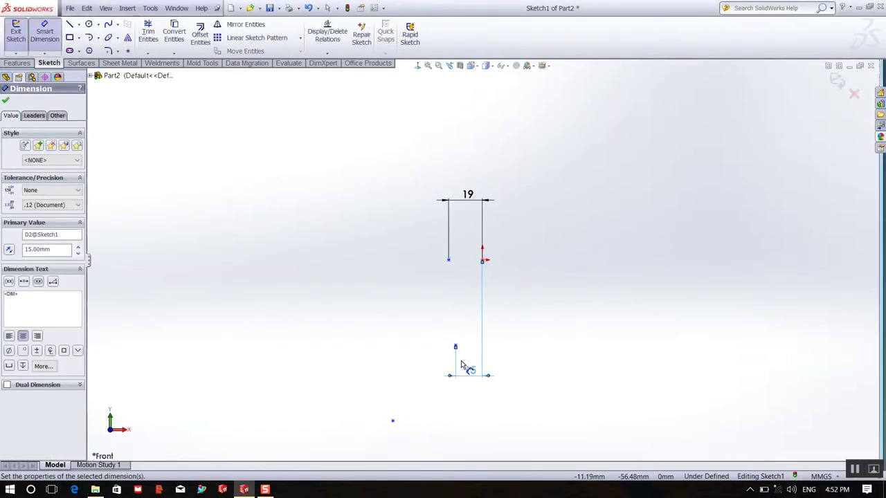
pyautogui.click(393, 422)
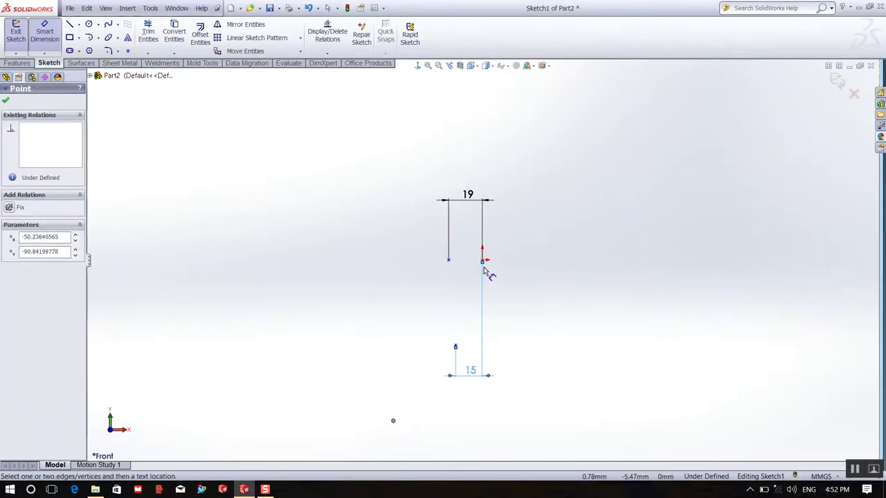
pyautogui.click(483, 261)
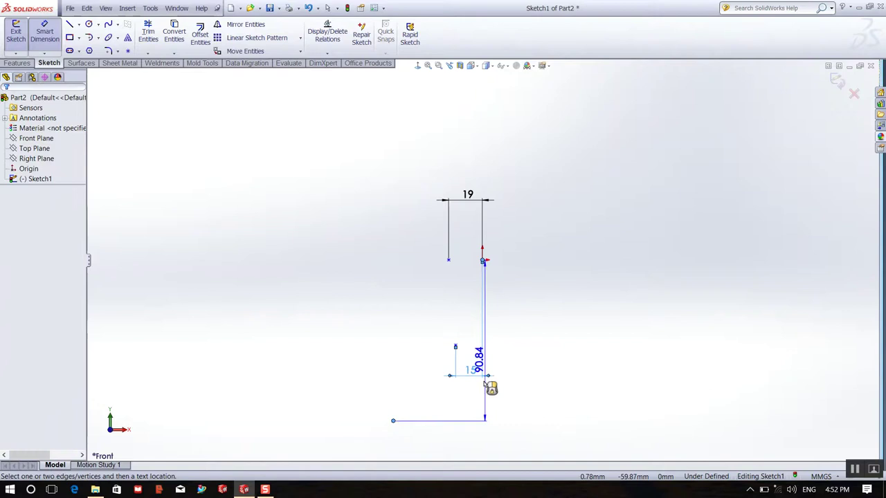
pyautogui.click(461, 456)
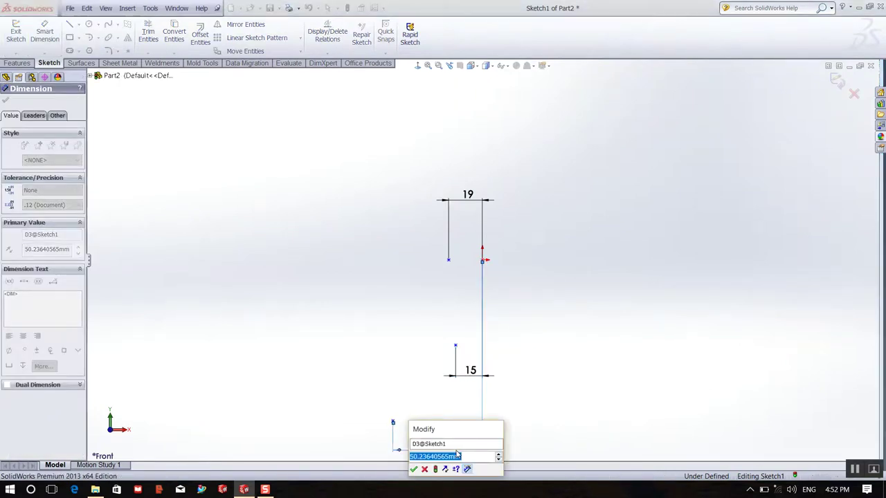
pyautogui.write('12')
pyautogui.press('Return')
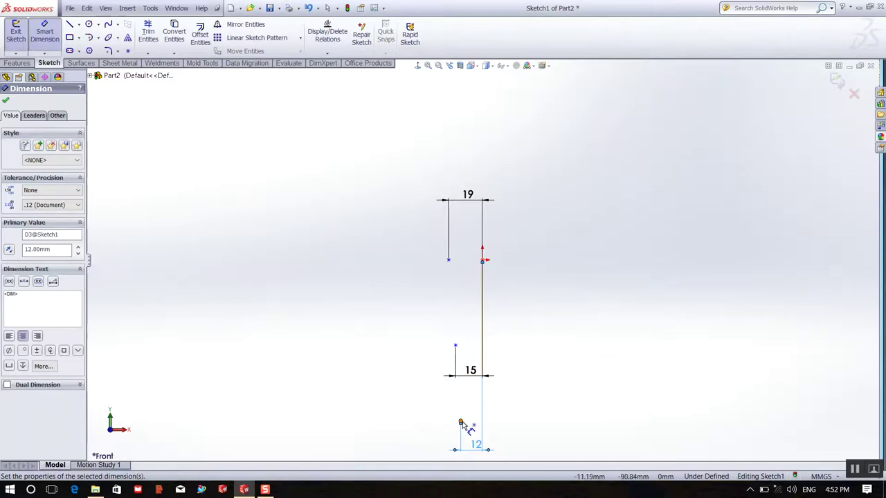
# Add the 121 mm and 70 mm vertical dimensions, then leave Smart Dimension
pyautogui.click(461, 423)
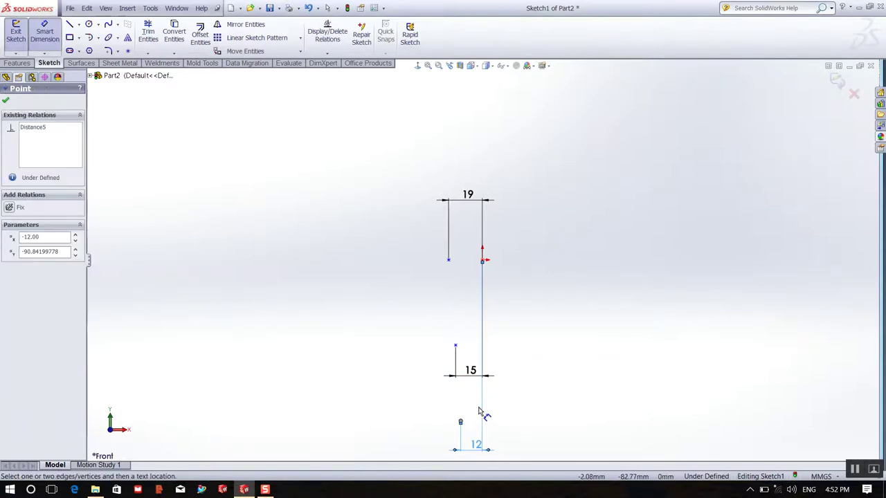
pyautogui.click(484, 261)
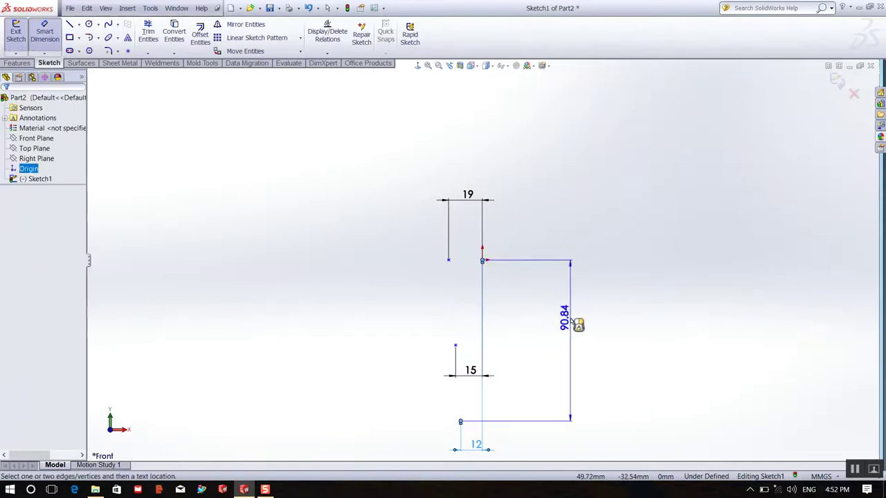
pyautogui.click(578, 325)
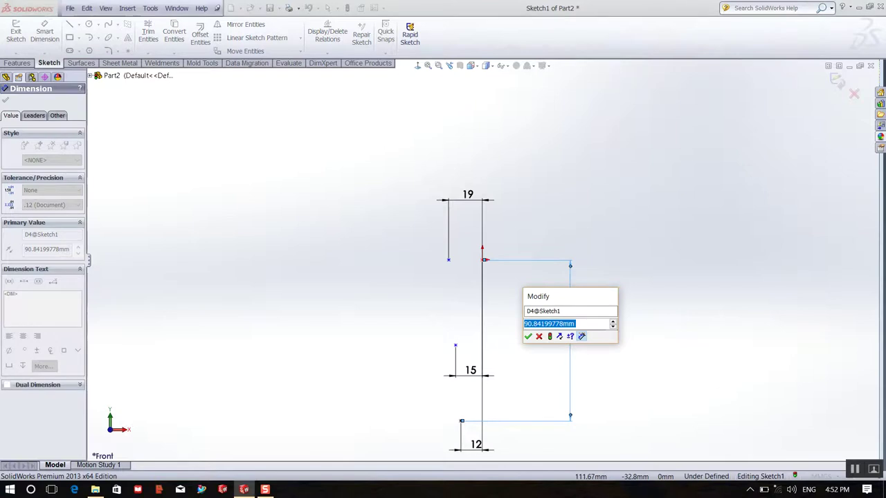
pyautogui.write('121')
pyautogui.press('Return')
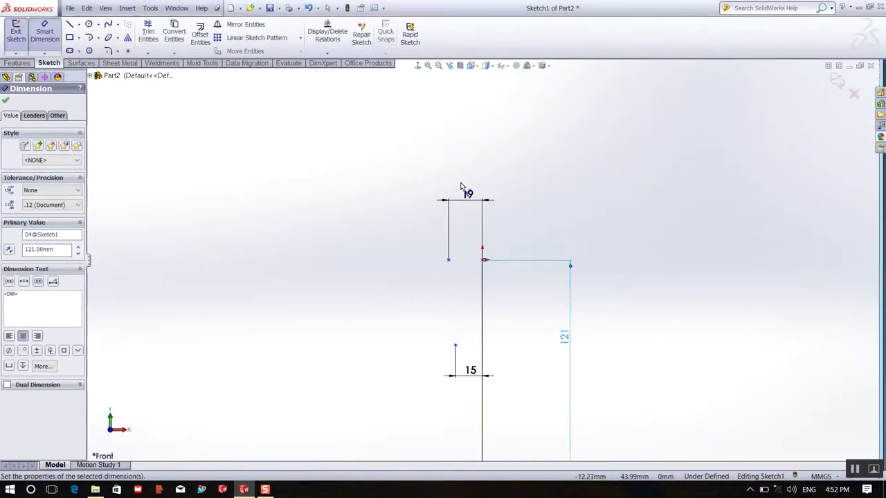
pyautogui.scroll(-2, 471, 269)
pyautogui.scroll(3, 457, 367)
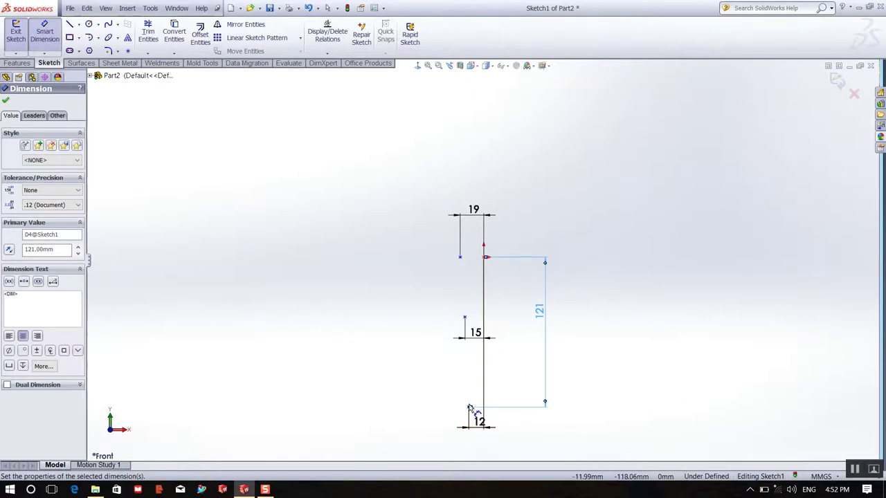
pyautogui.click(469, 408)
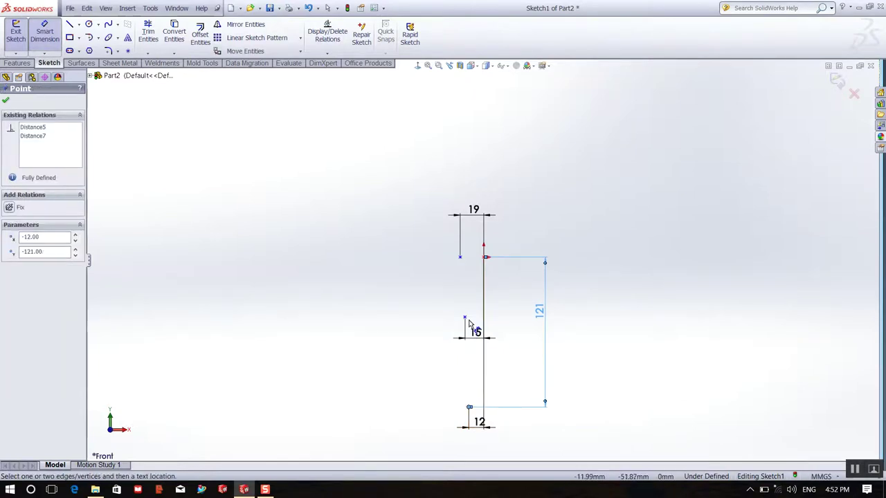
pyautogui.click(464, 317)
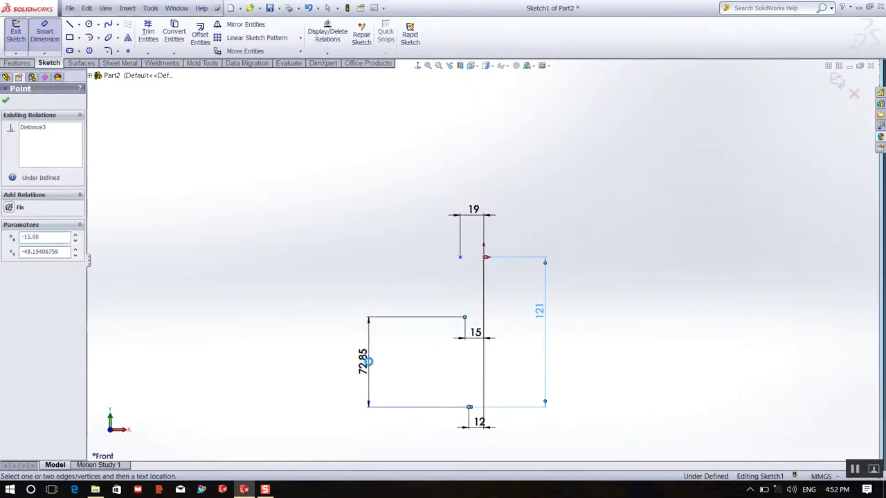
pyautogui.click(368, 367)
pyautogui.write('70')
pyautogui.press('Return')
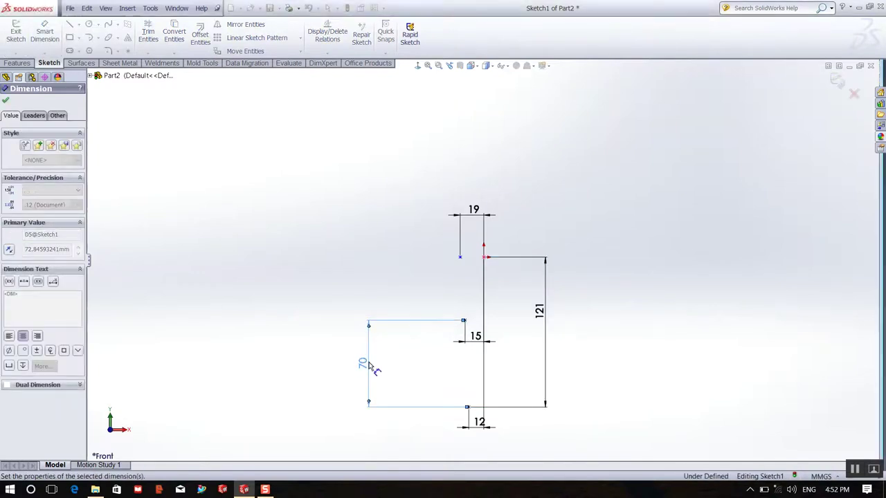
pyautogui.rightClick(451, 295)
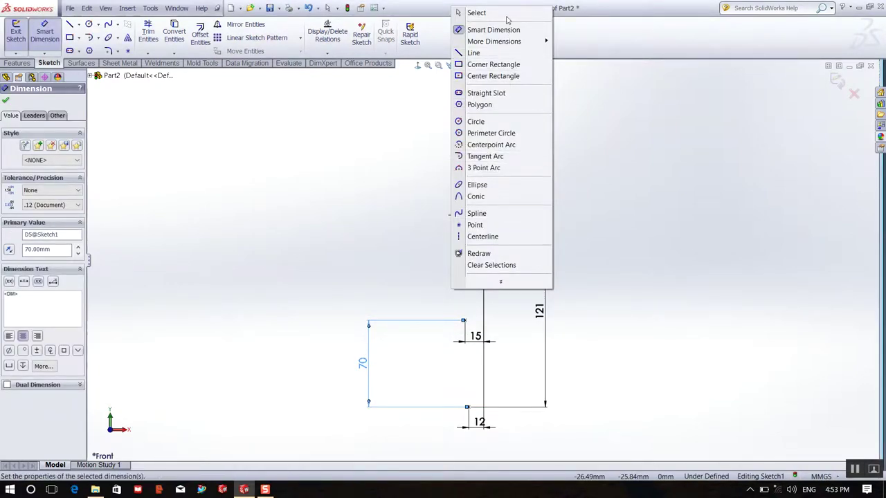
pyautogui.click(476, 12)
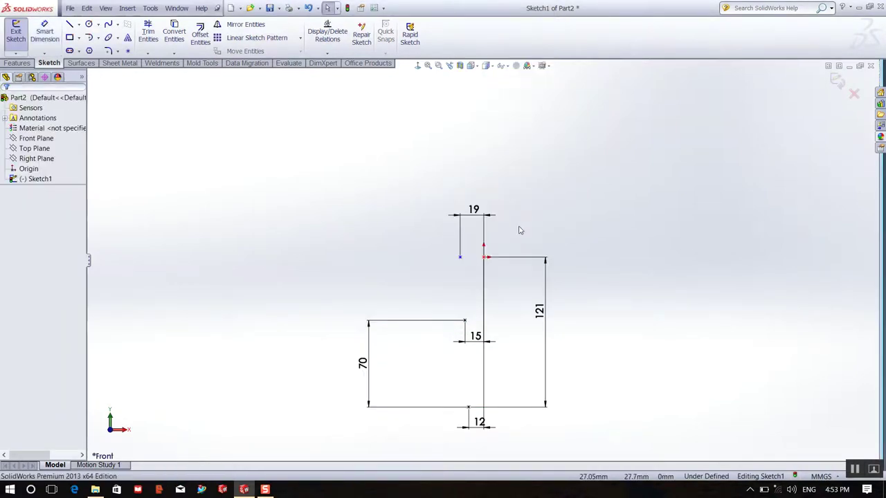
# Make the top point horizontal with the origin
pyautogui.click(460, 257)
pyautogui.keyDown('ctrl'); pyautogui.click(483, 258); pyautogui.keyUp('ctrl')
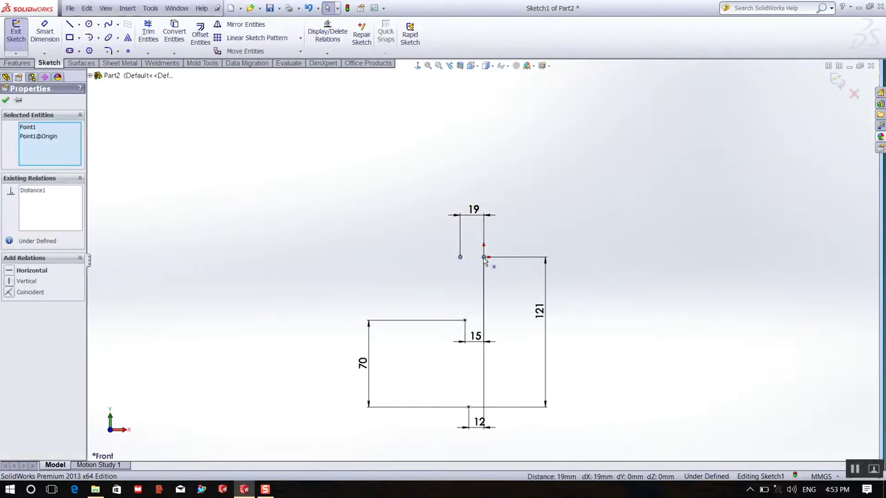
pyautogui.click(32, 271)
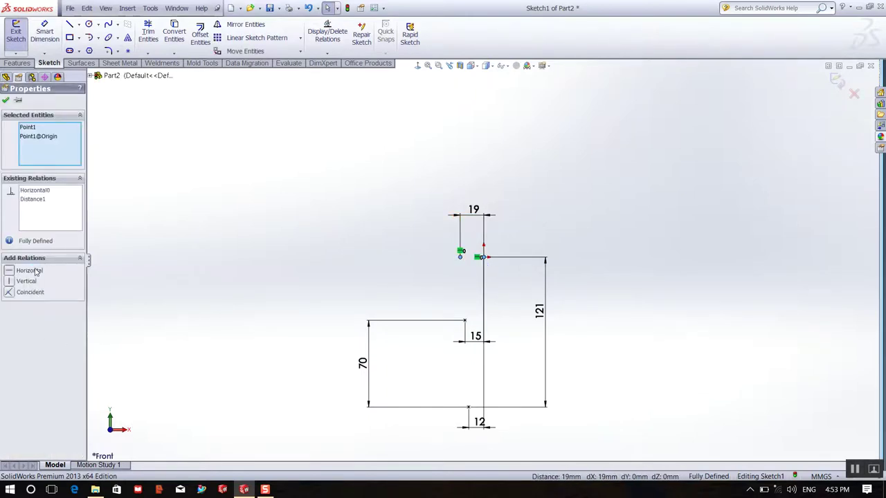
pyautogui.click(221, 154)
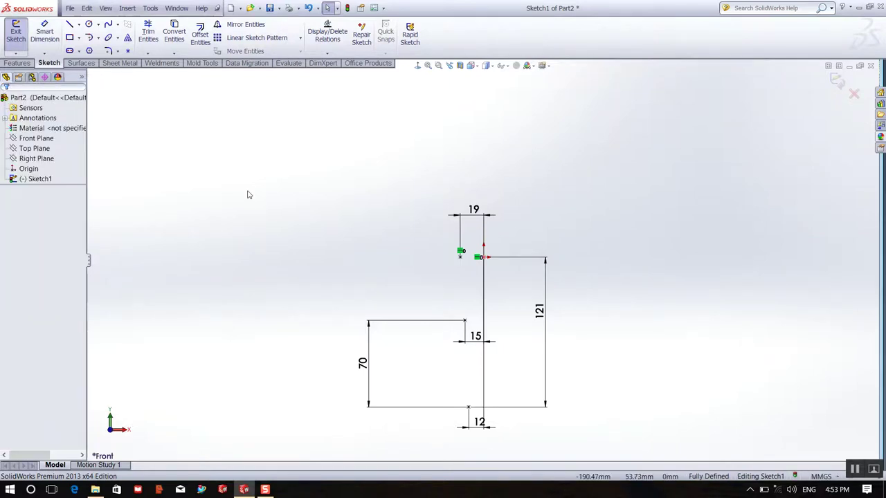
# Draw a spline through the bottom, corner and top sketch points
pyautogui.click(108, 24)
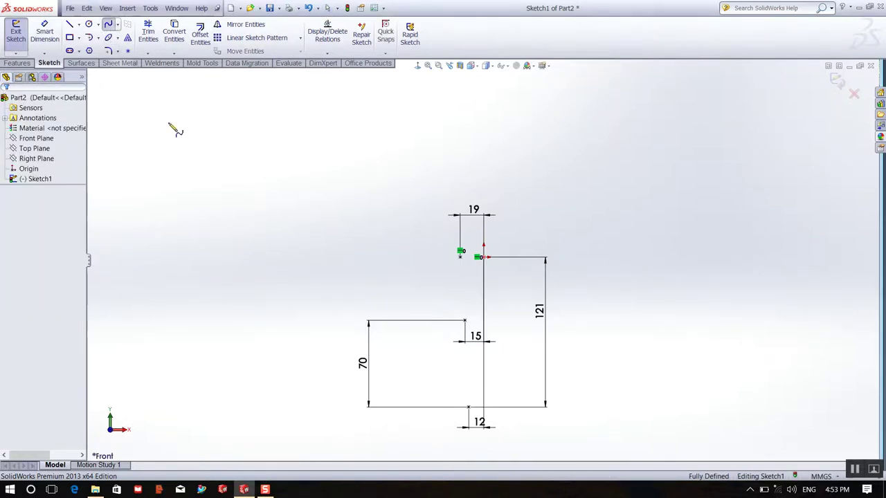
pyautogui.click(469, 407)
pyautogui.click(465, 321)
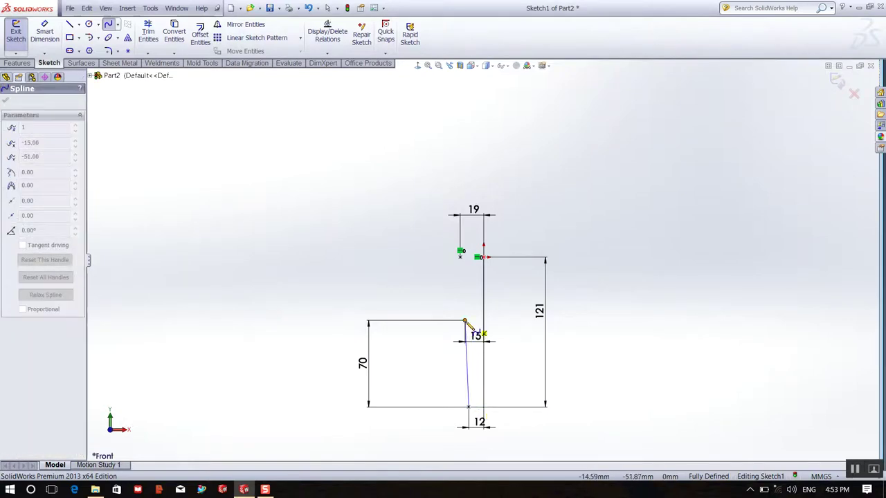
pyautogui.click(460, 258)
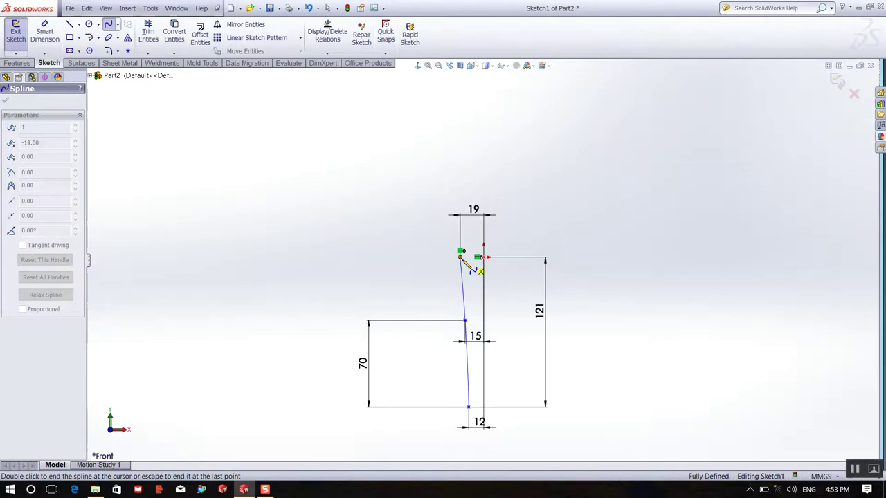
pyautogui.doubleClick(461, 263)
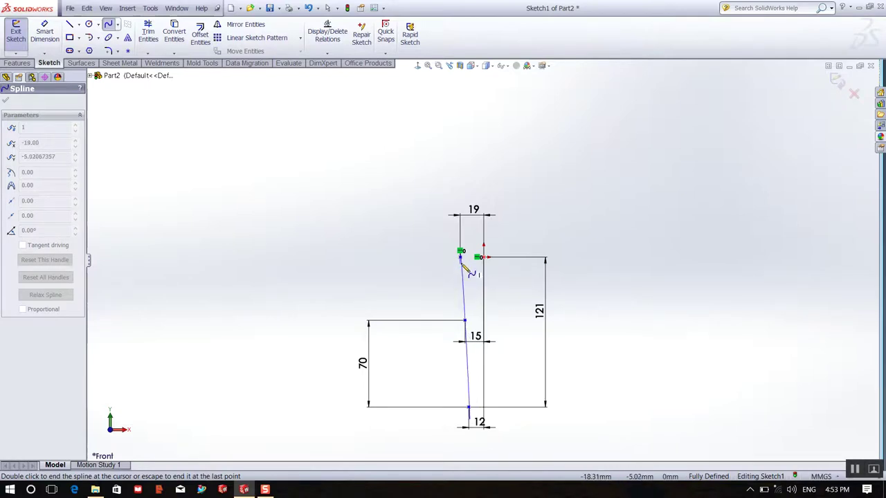
pyautogui.press('Escape')
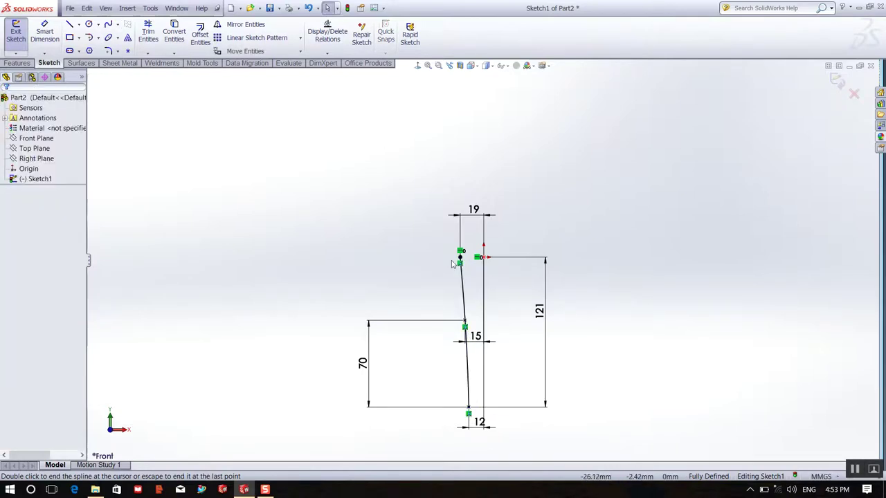
# Exit Sketch1 and start a new reference plane
pyautogui.click(21, 36)
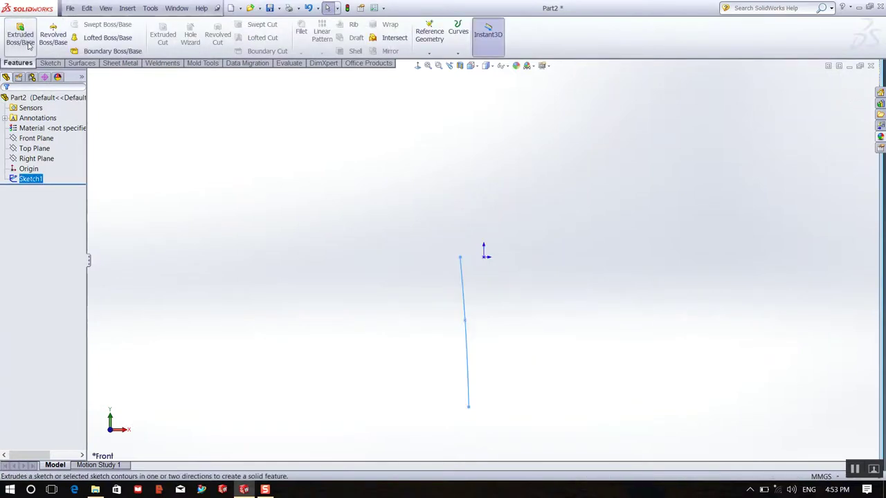
pyautogui.click(430, 35)
pyautogui.click(438, 63)
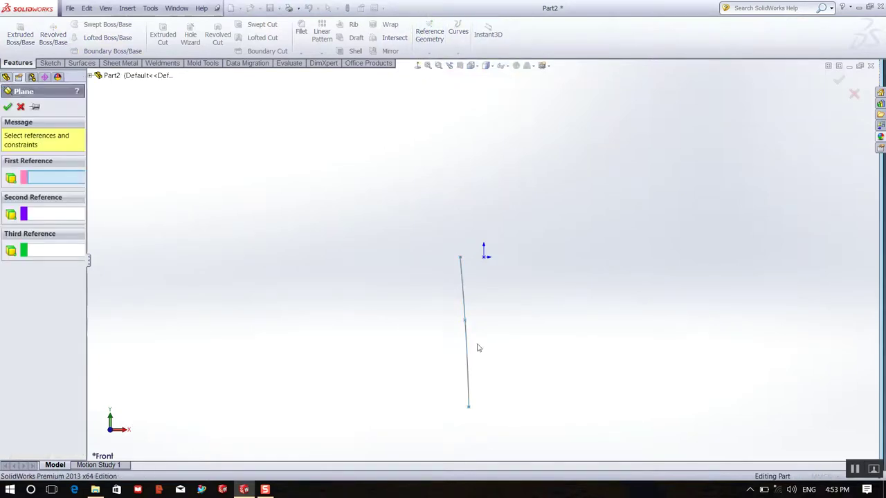
# Create Plane1 perpendicular to the spline at its bottom endpoint
pyautogui.click(469, 409)
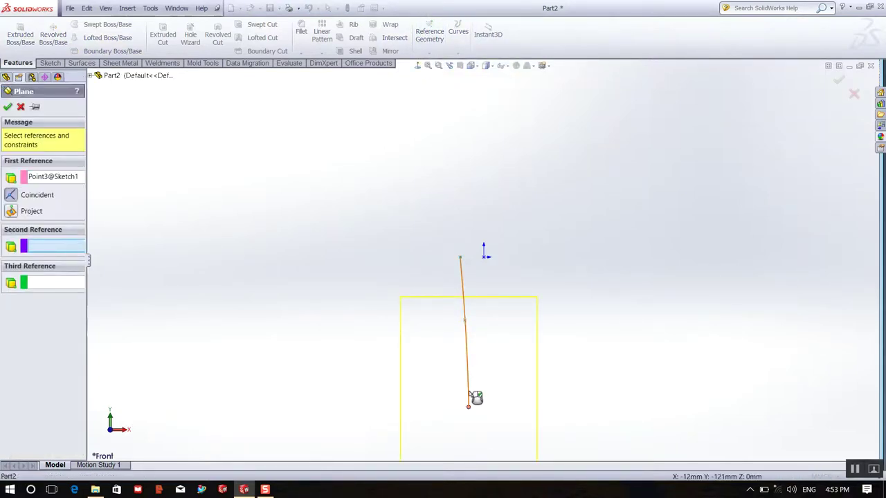
pyautogui.click(470, 394)
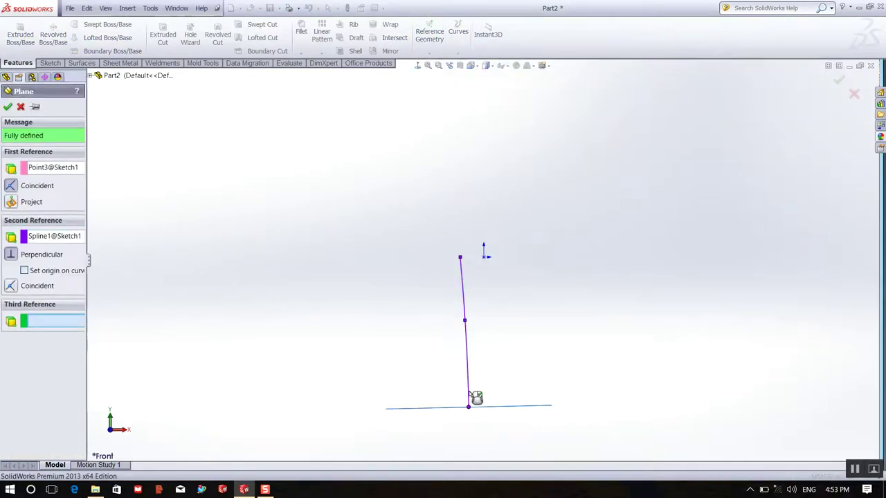
pyautogui.click(8, 108)
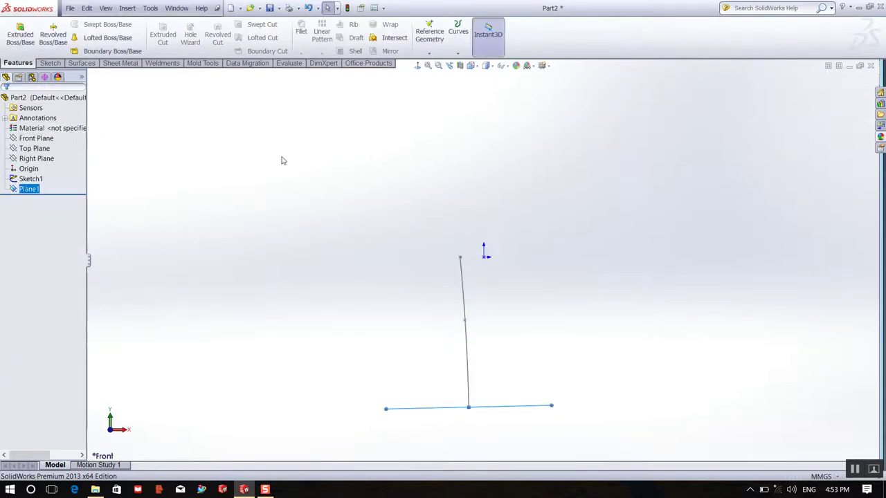
# Orbit the view and open a new sketch on Plane1
pyautogui.moveTo(339, 185); pyautogui.dragTo(358, 256, button='middle')
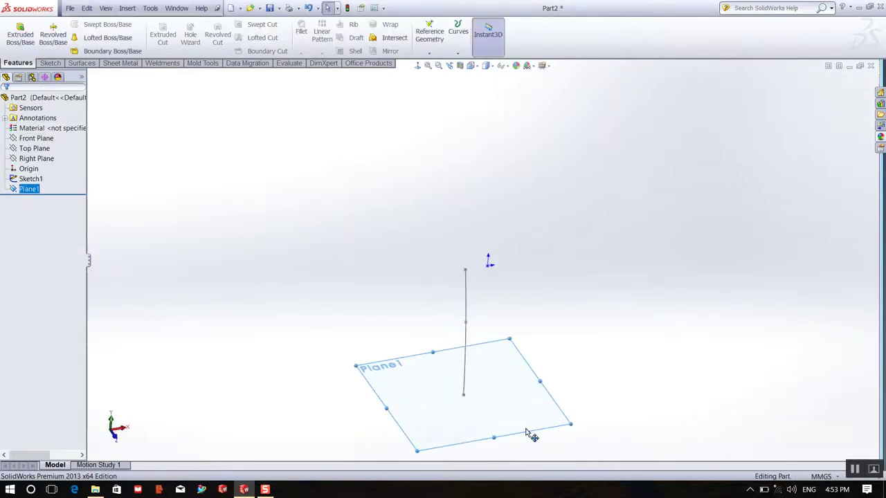
pyautogui.click(526, 433)
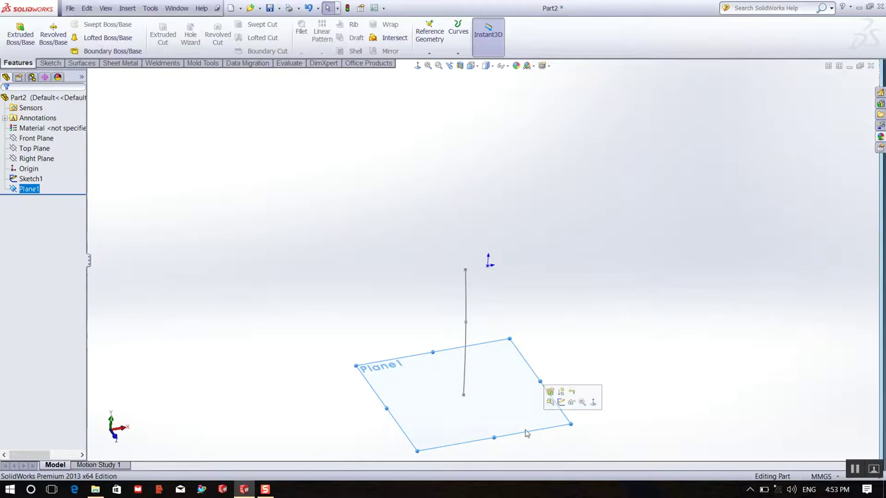
pyautogui.click(563, 403)
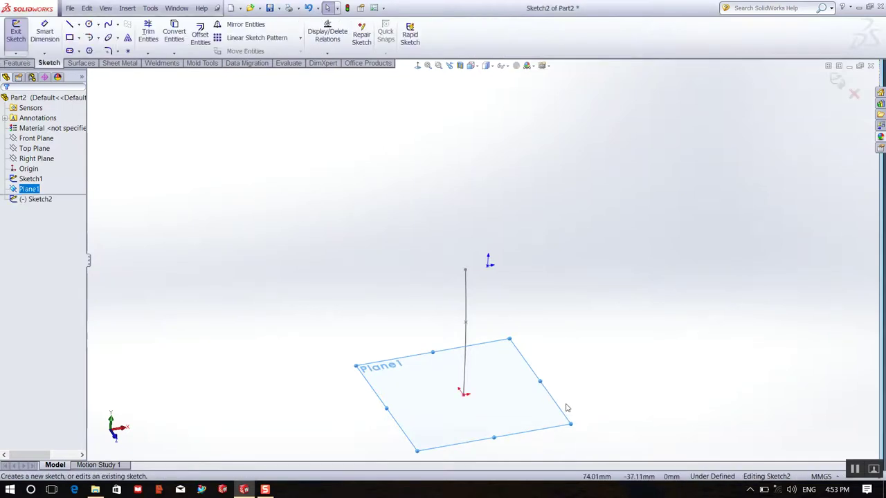
# Draw a 10 mm diameter circle centred on the sketch origin and exit Sketch2
pyautogui.click(89, 25)
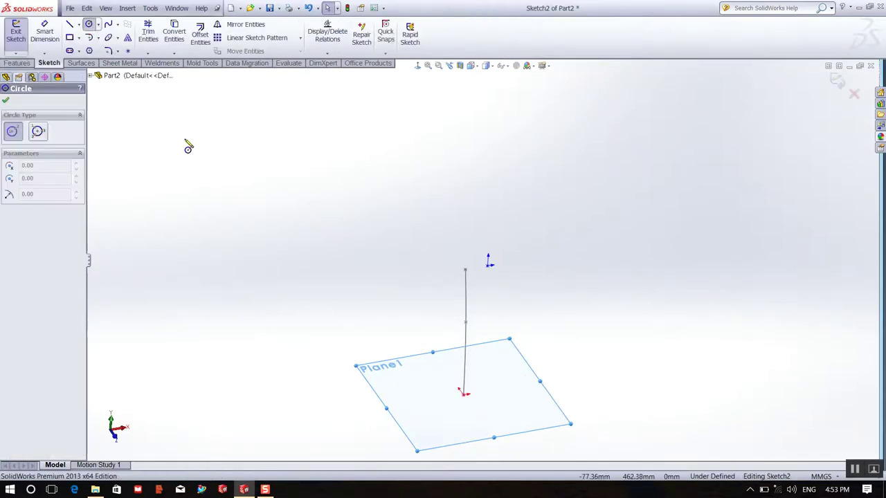
pyautogui.click(463, 396)
pyautogui.click(474, 403)
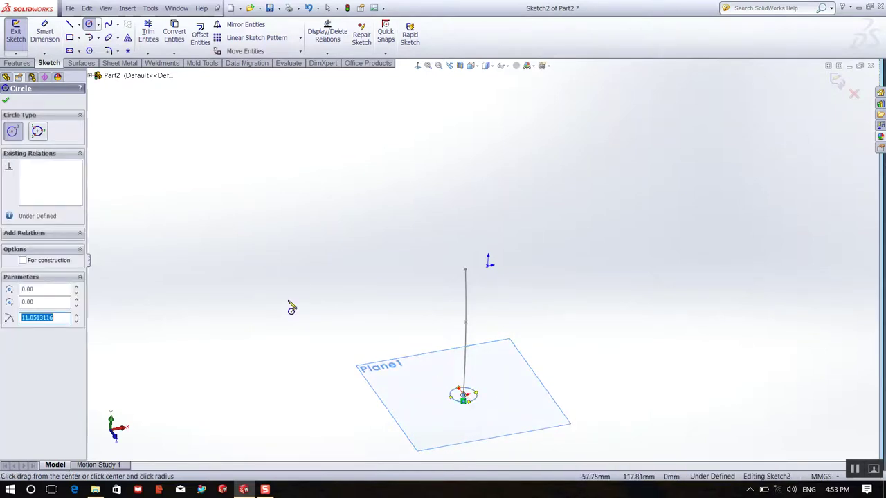
pyautogui.click(45, 33)
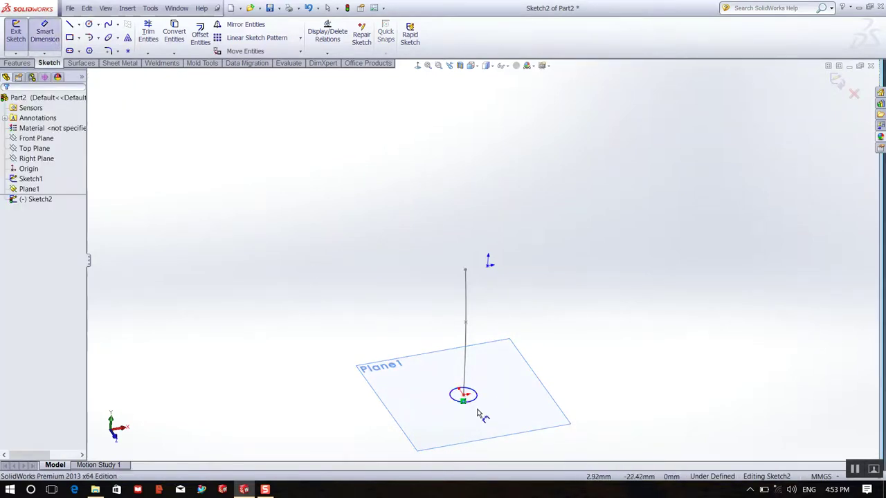
pyautogui.click(477, 400)
pyautogui.click(519, 409)
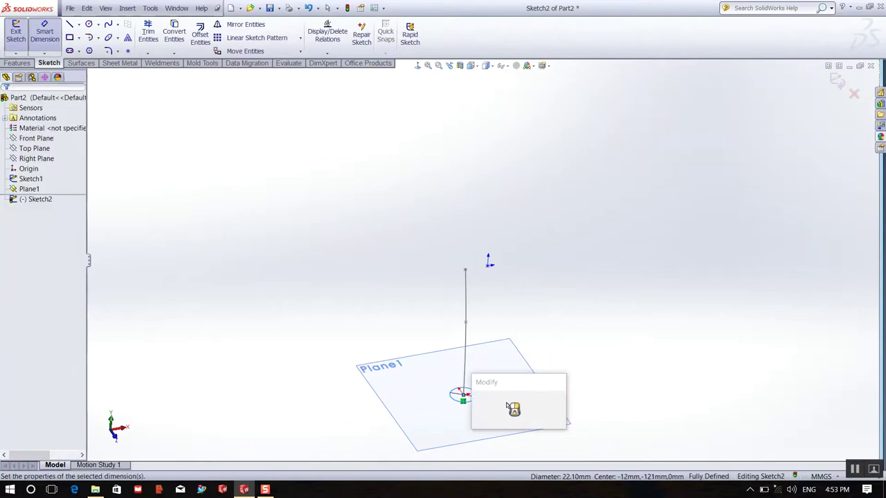
pyautogui.write('10')
pyautogui.press('Return')
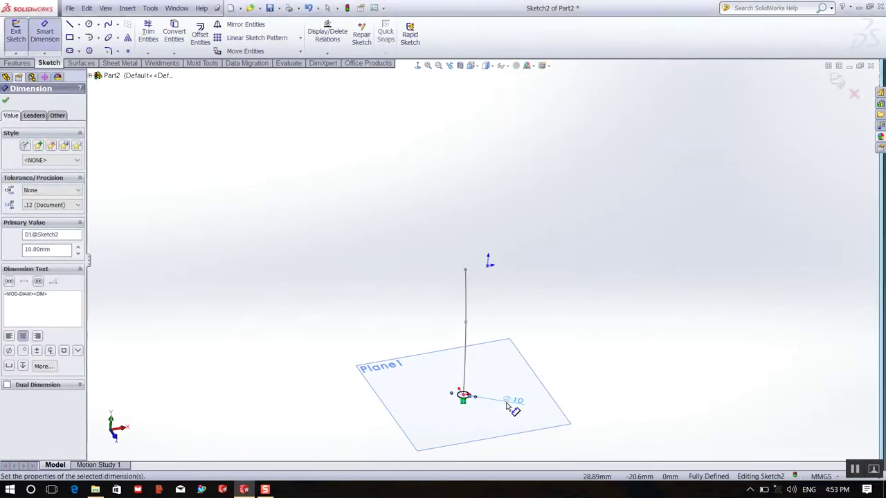
pyautogui.click(16, 33)
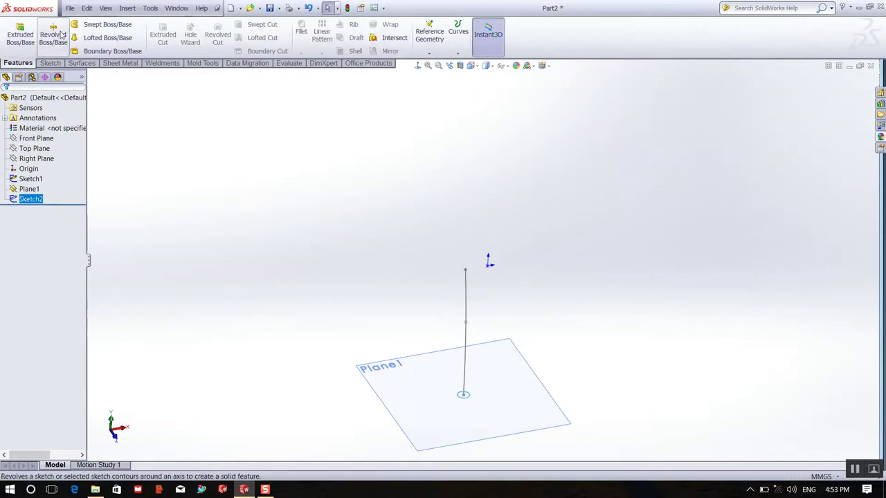
# Sweep the Sketch2 circle along the Sketch1 spline to create Sweep1
pyautogui.click(79, 24)
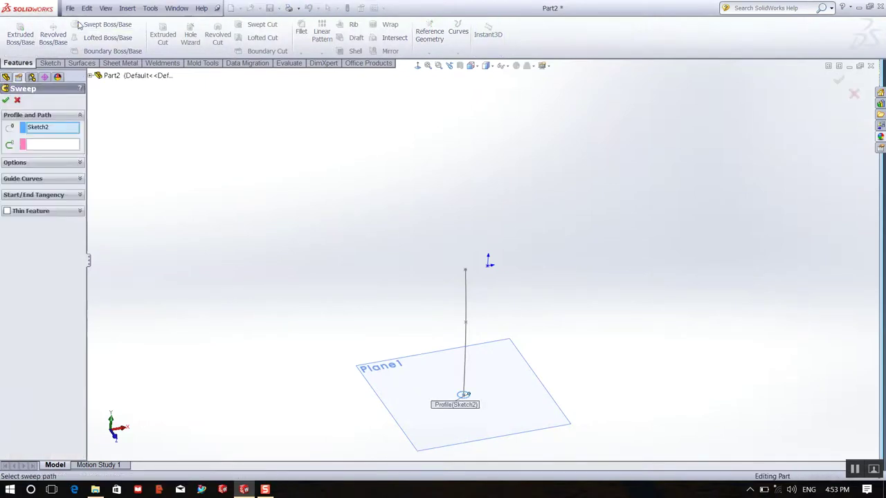
pyautogui.click(65, 147)
pyautogui.click(466, 314)
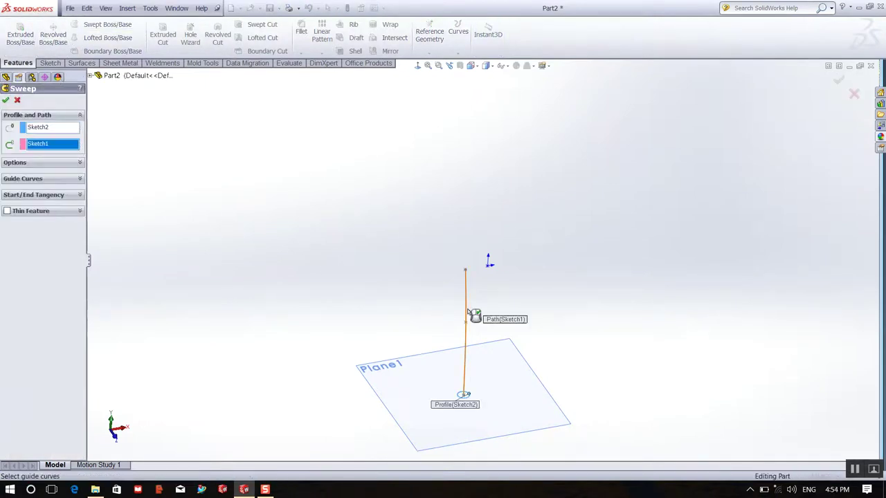
pyautogui.click(7, 101)
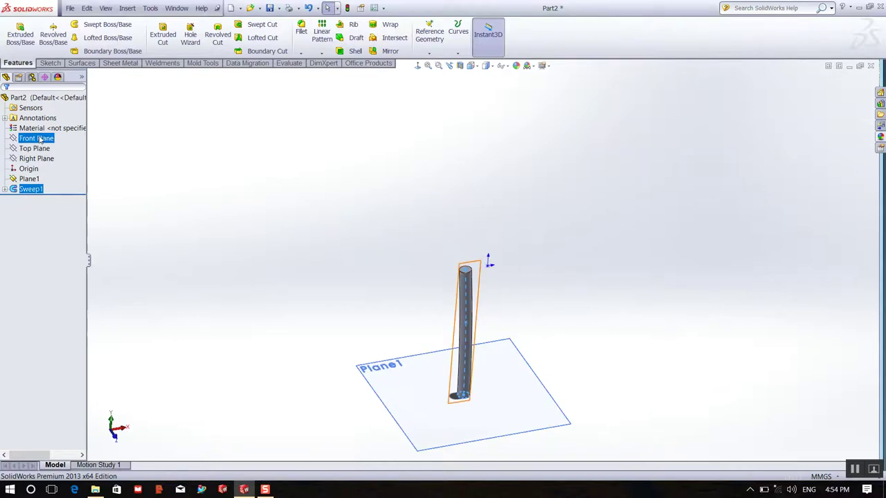
pyautogui.click(40, 139)
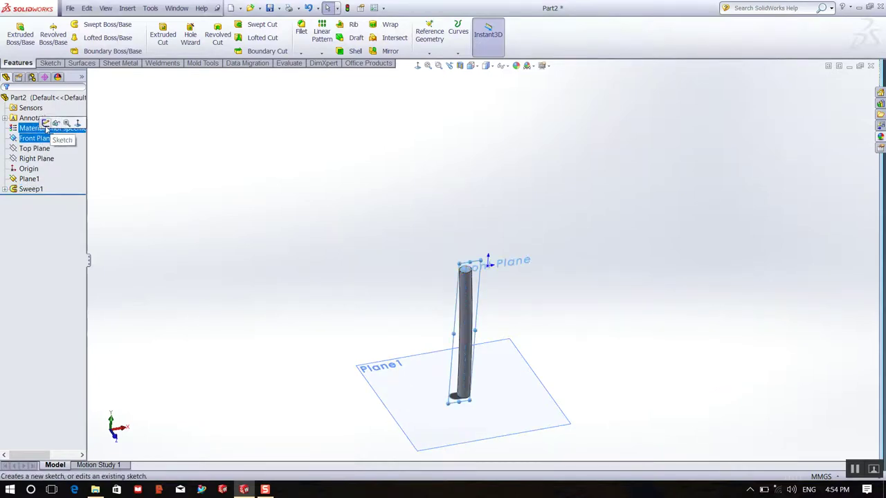
# Start Sketch3 on the Front Plane, viewed normal and zoomed to fit
pyautogui.click(46, 129)
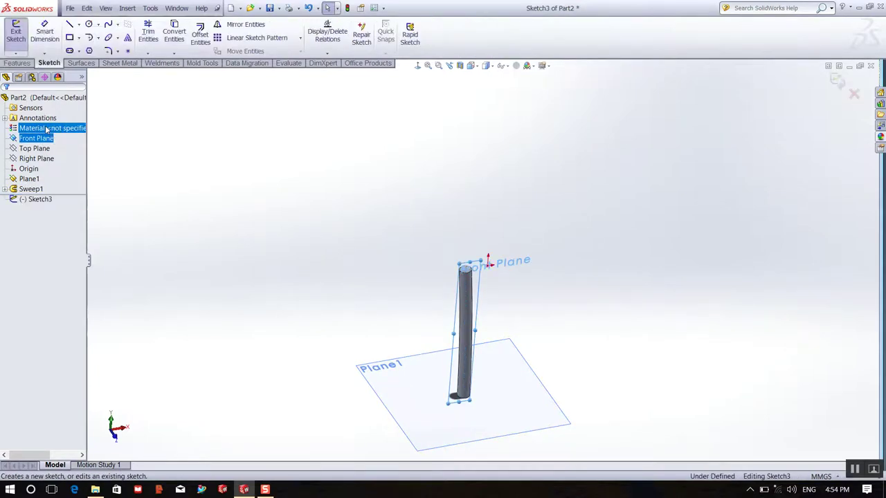
pyautogui.click(417, 65)
pyautogui.scroll(-2, 510, 99)
pyautogui.scroll(2, 507, 97)
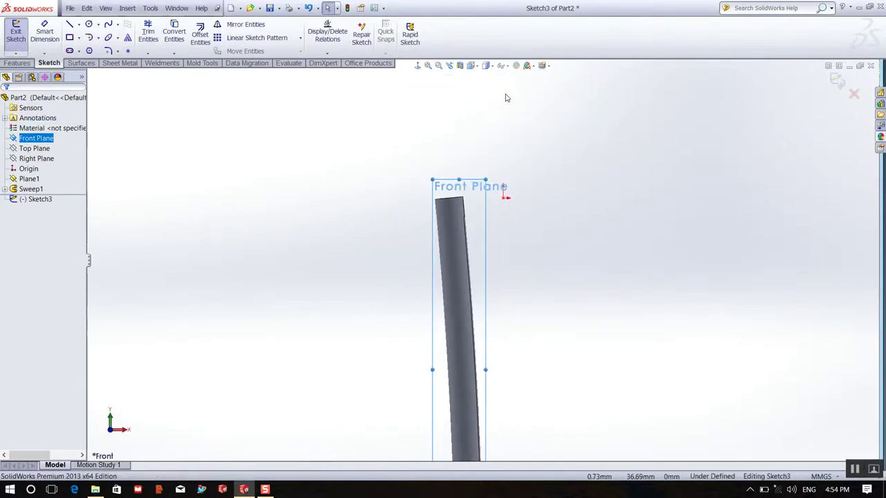
pyautogui.press('z')
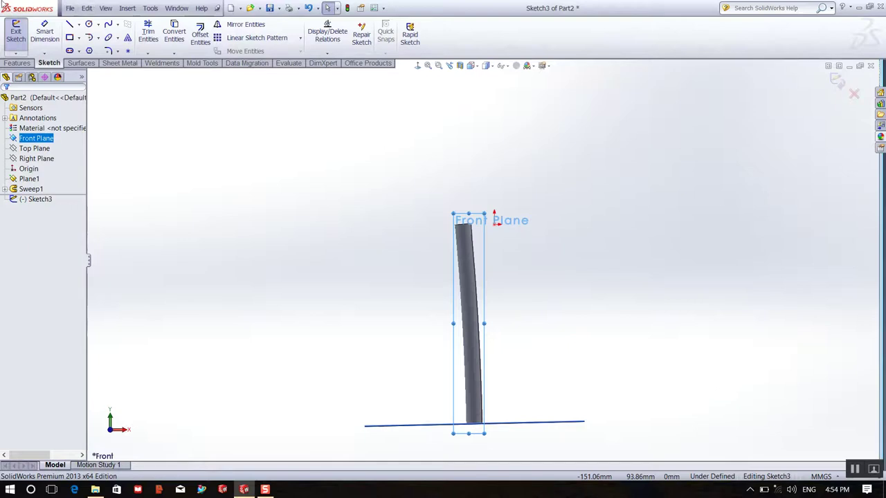
# Draw a trial line across the rod top, centre it on the origin and dimension it
pyautogui.click(69, 23)
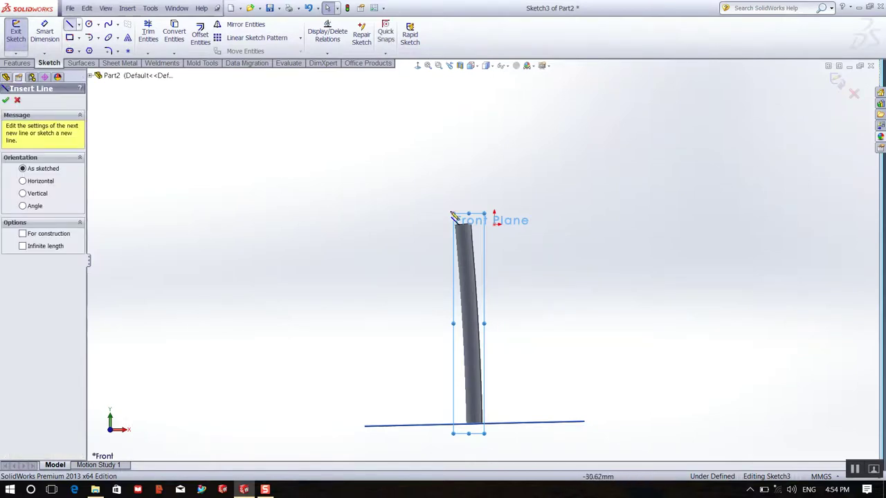
pyautogui.click(534, 223)
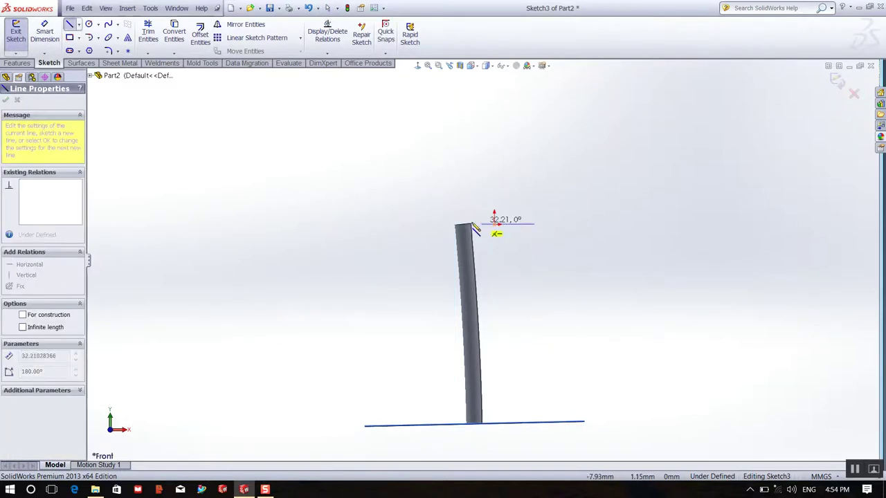
pyautogui.click(412, 225)
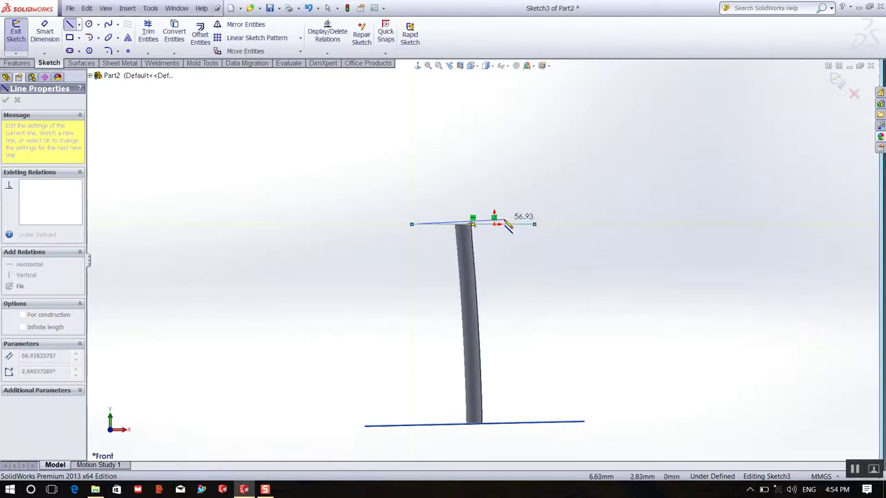
pyautogui.press('Escape')
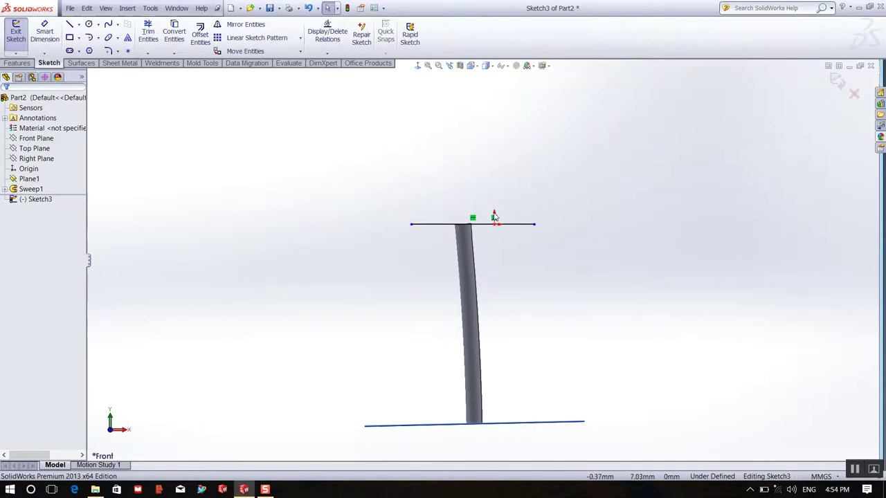
pyautogui.click(495, 225)
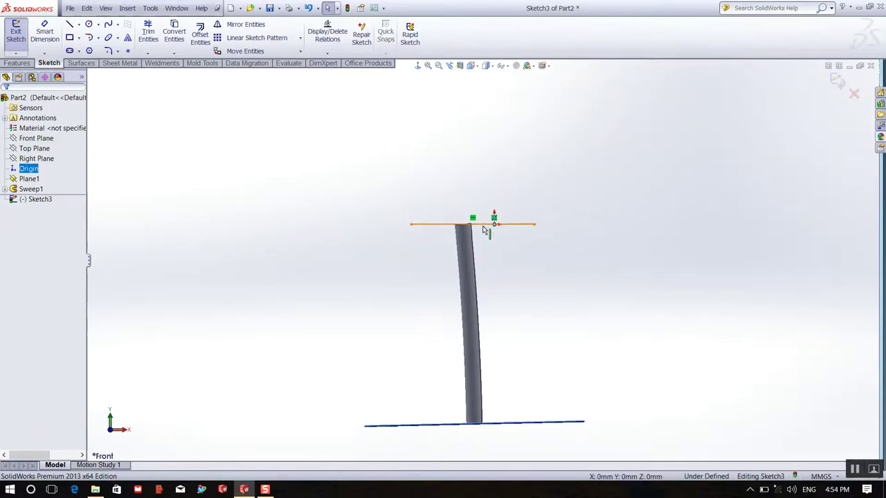
pyautogui.keyDown('ctrl'); pyautogui.click(484, 225); pyautogui.keyUp('ctrl')
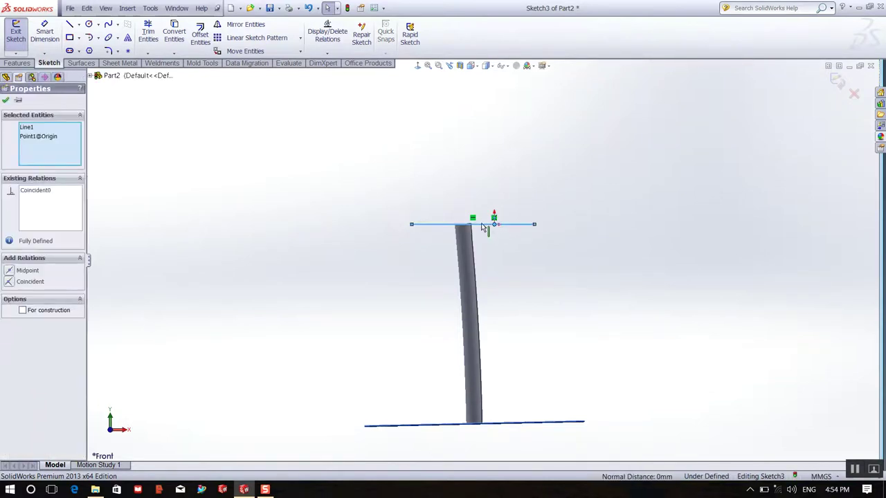
pyautogui.click(27, 271)
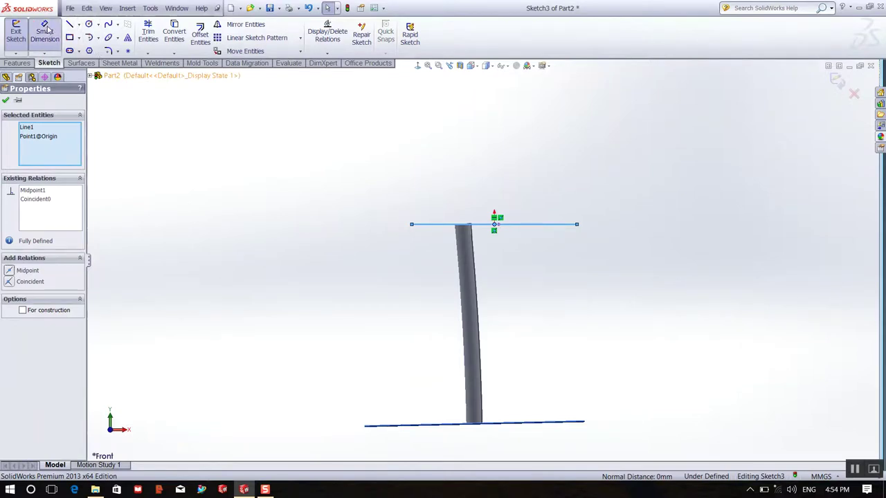
pyautogui.click(45, 31)
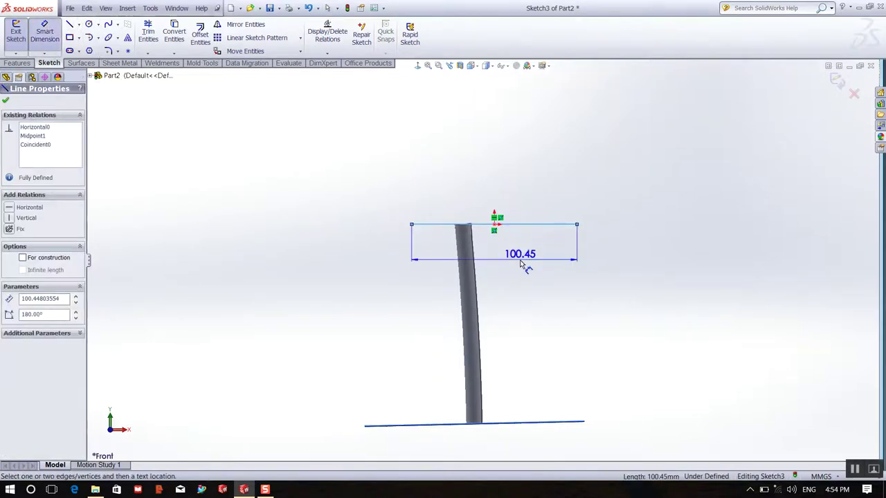
pyautogui.click(516, 265)
pyautogui.write('40')
pyautogui.press('Return')
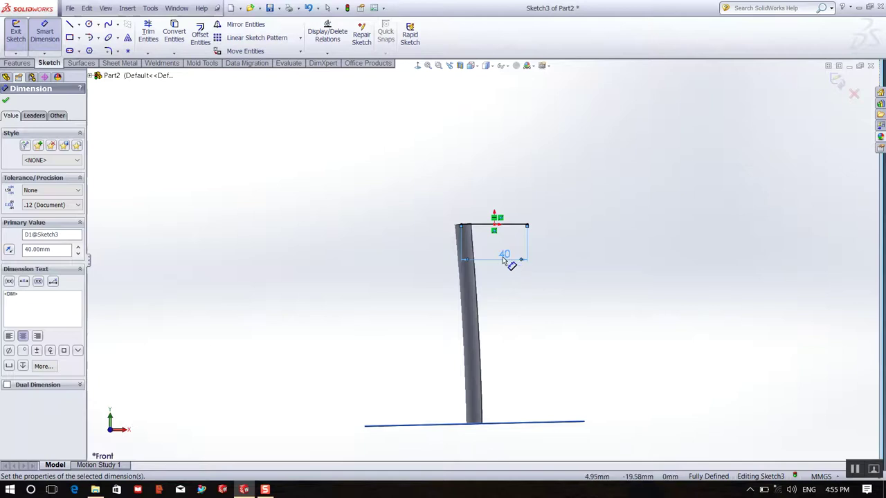
# Undo the trial length dimension and midpoint relation
pyautogui.press('Escape')
pyautogui.hotkey('ctrl', 'z')
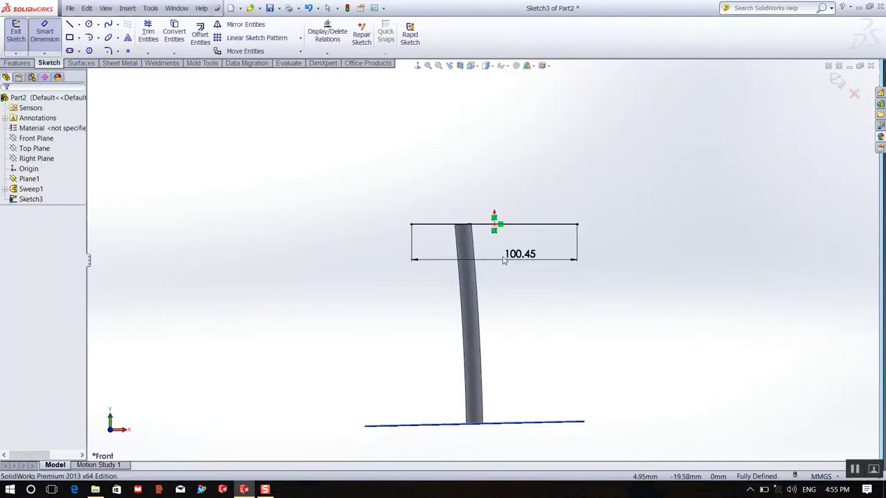
pyautogui.hotkey('ctrl', 'z')
pyautogui.hotkey('ctrl', 'z')
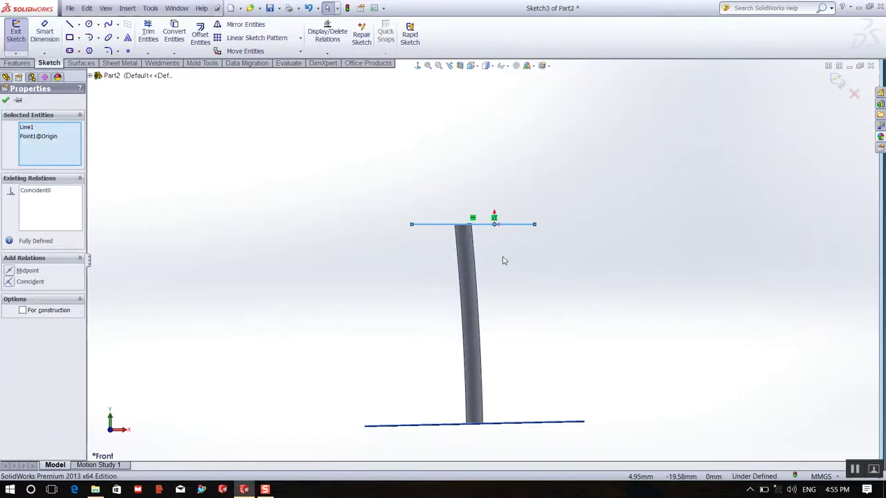
pyautogui.hotkey('ctrl', 'z')
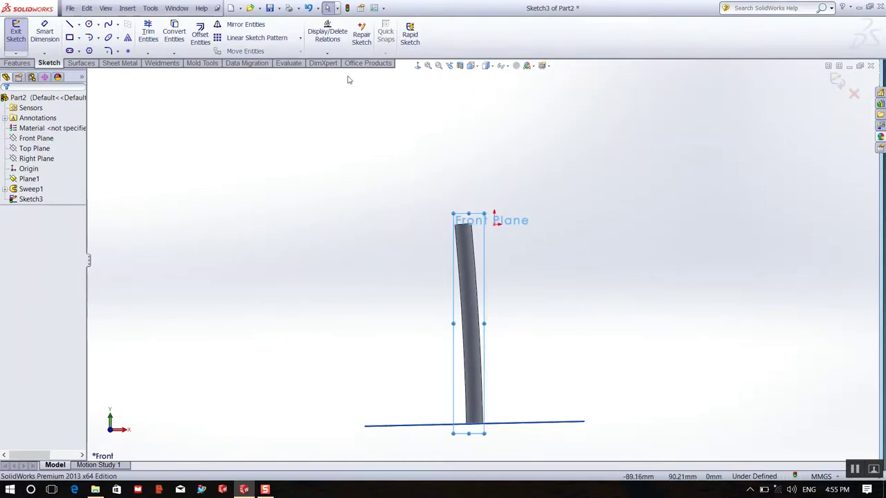
# Draw a horizontal line left from the origin and dimension it 40 mm
pyautogui.click(69, 24)
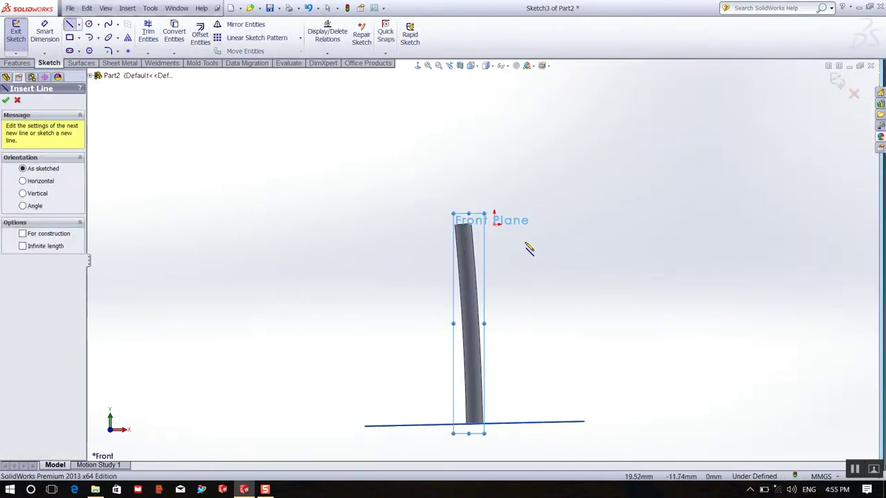
pyautogui.click(494, 223)
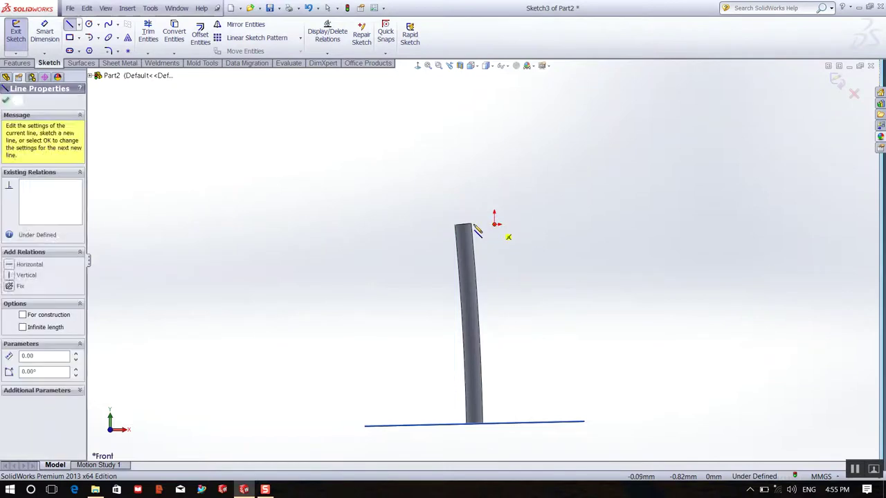
pyautogui.click(404, 222)
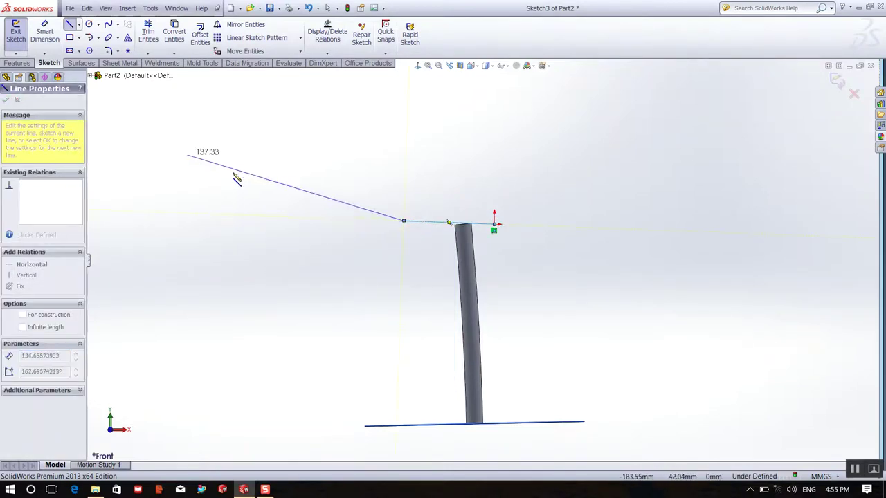
pyautogui.rightClick(294, 199)
pyautogui.click(315, 174)
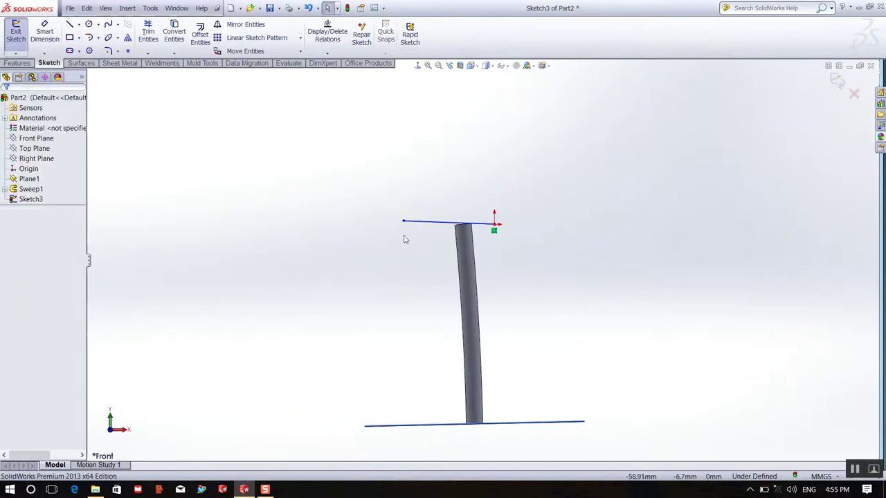
pyautogui.click(431, 229)
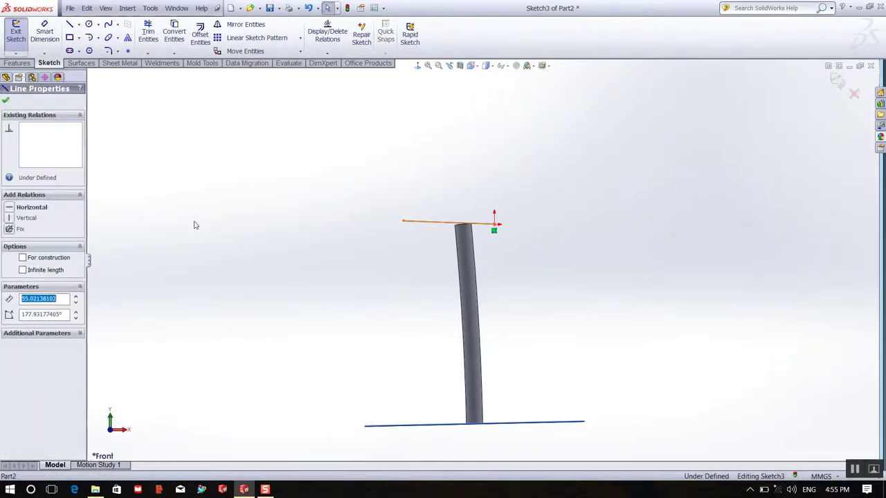
pyautogui.click(29, 207)
pyautogui.click(44, 34)
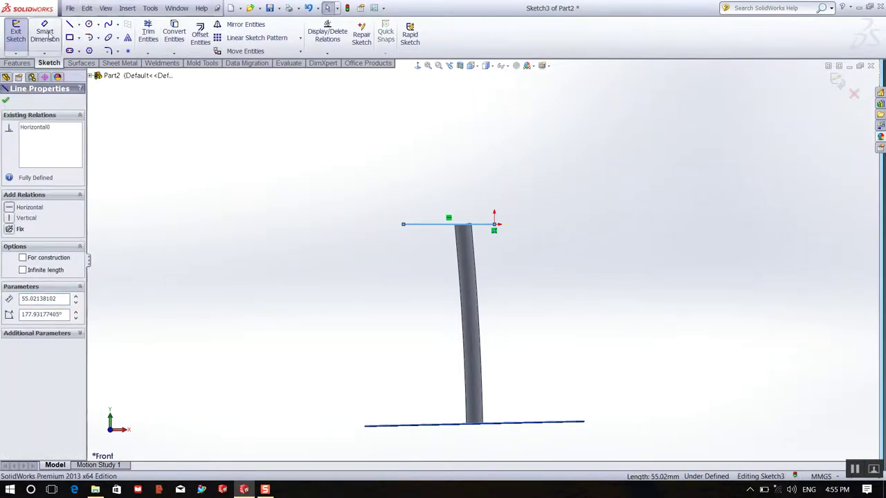
pyautogui.click(428, 224)
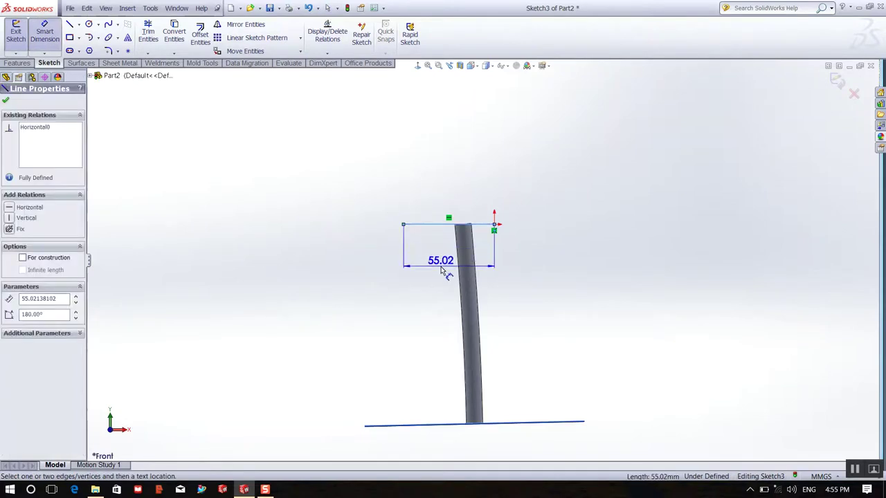
pyautogui.click(436, 266)
pyautogui.write('40')
pyautogui.press('Return')
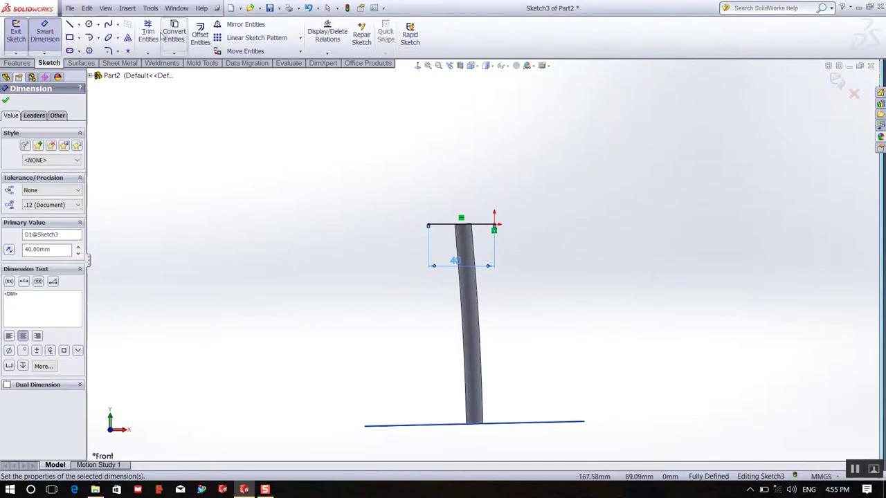
# Add a tangent arc from the line's right end with a 30 mm radius
pyautogui.click(89, 38)
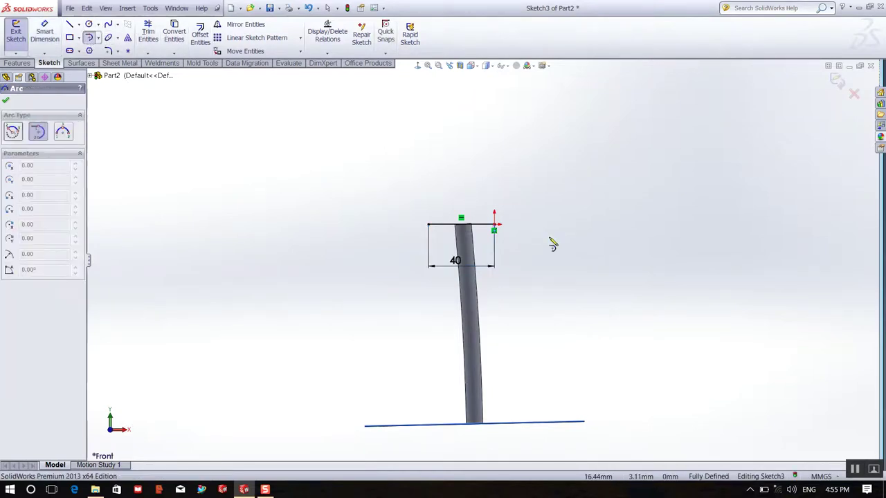
pyautogui.click(495, 230)
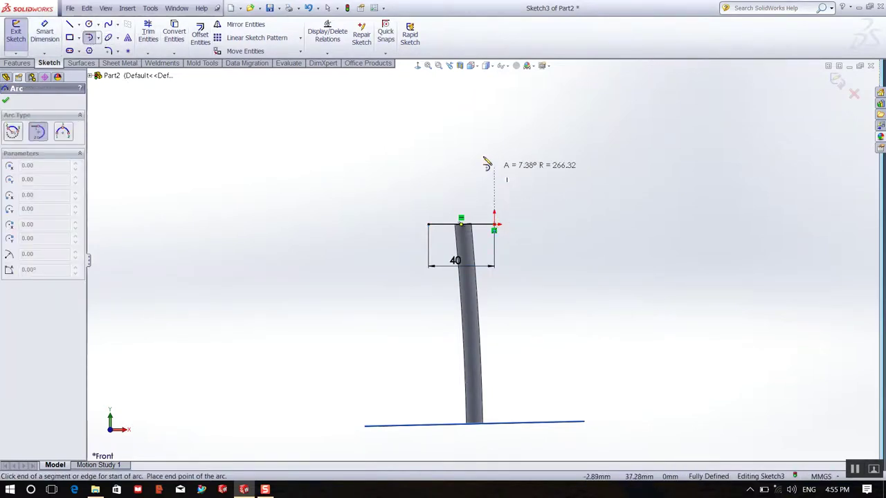
pyautogui.click(430, 152)
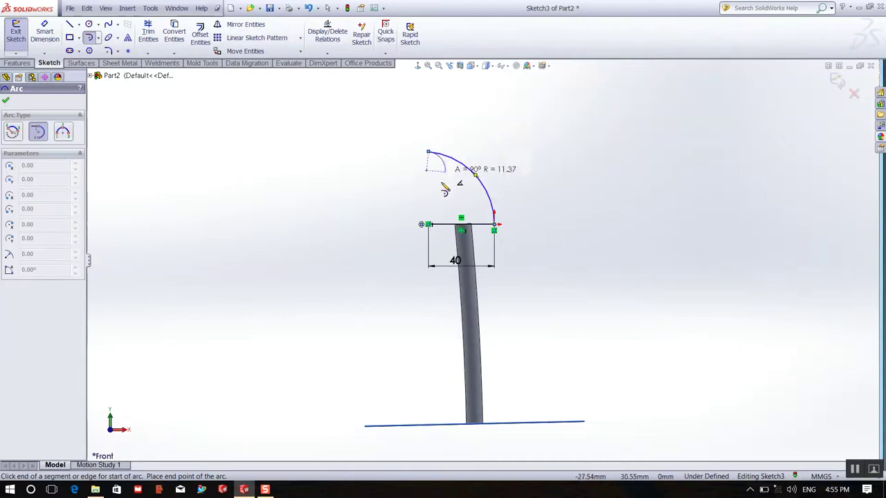
pyautogui.moveTo(468, 188); pyautogui.dragTo(463, 177, button='right')
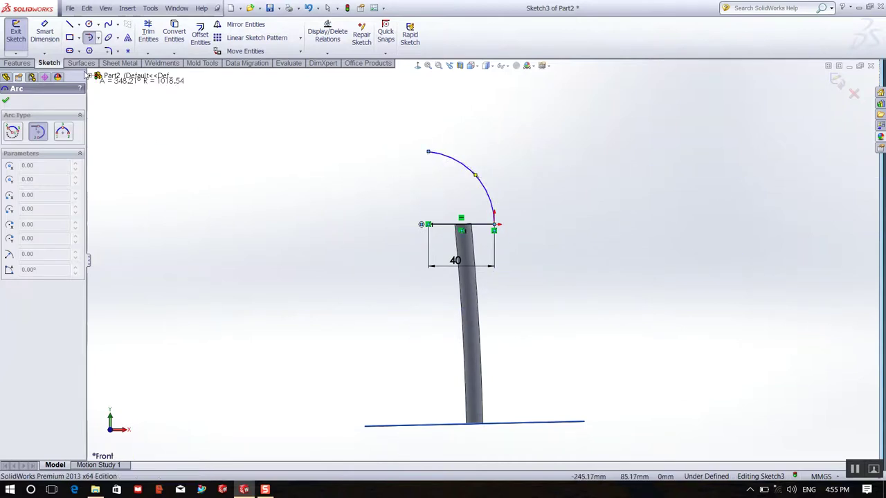
pyautogui.click(476, 174)
pyautogui.click(528, 137)
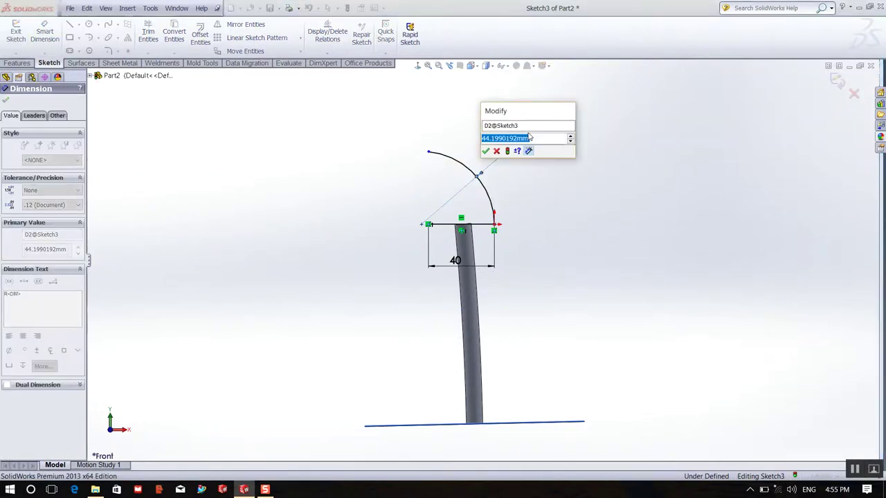
pyautogui.write('3')
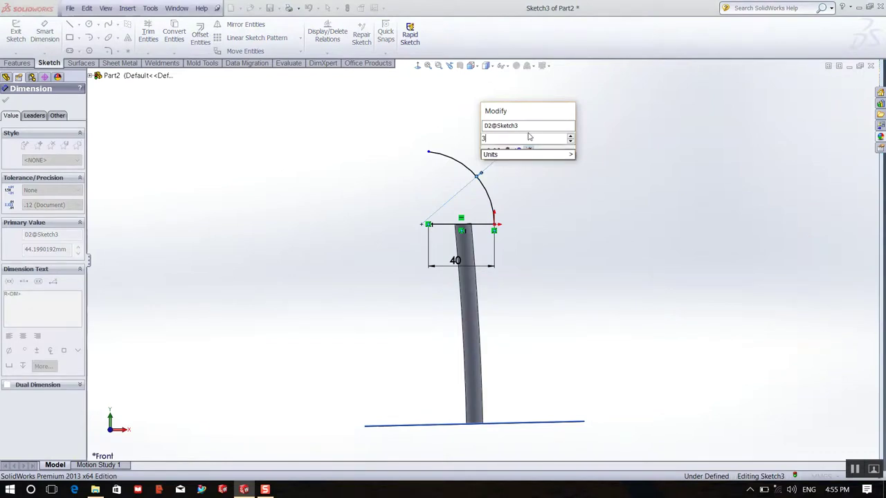
pyautogui.write('0')
pyautogui.press('Return')
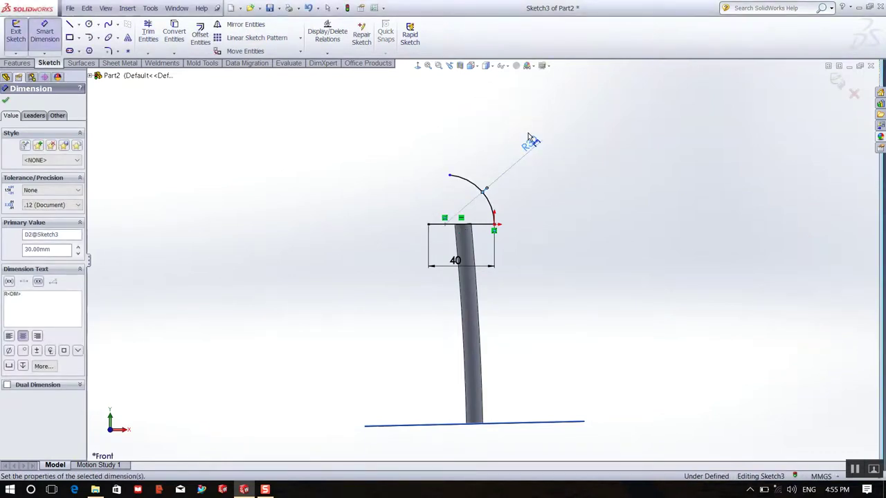
pyautogui.rightClick(449, 178)
pyautogui.click(462, 182)
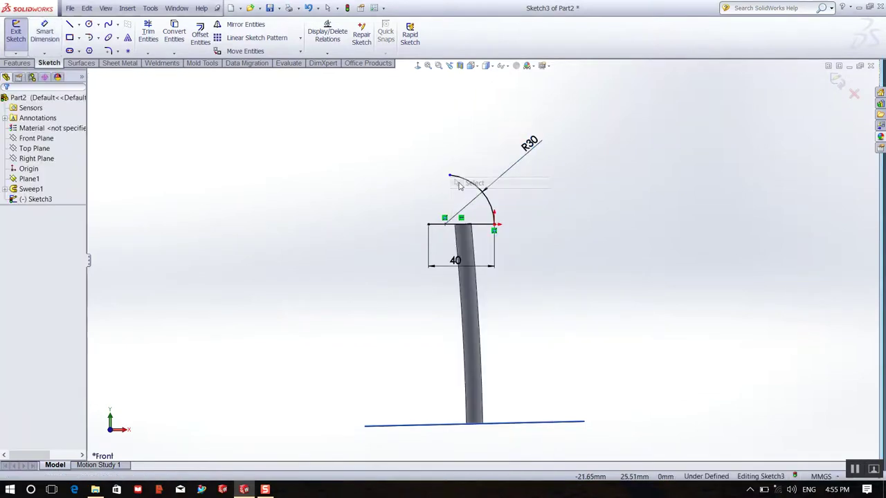
# Align the arc end vertically with the line end, close the profile and exit Sketch3
pyautogui.click(450, 175)
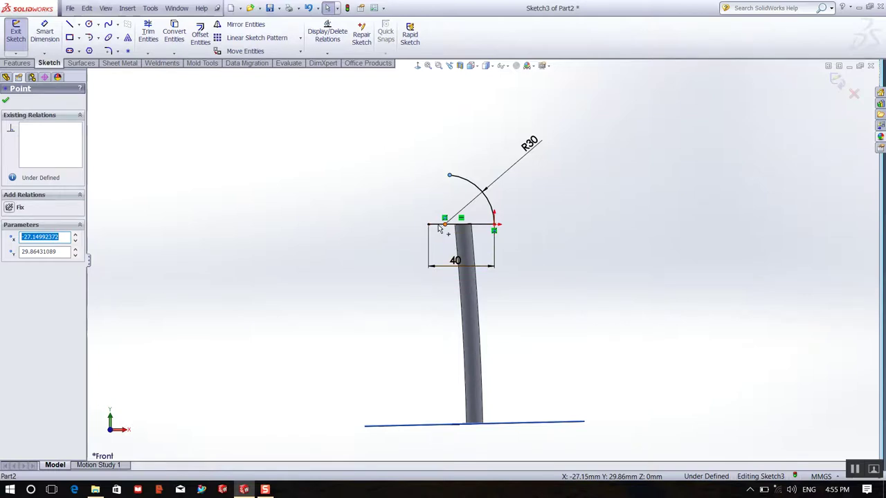
pyautogui.keyDown('ctrl'); pyautogui.click(428, 224); pyautogui.keyUp('ctrl')
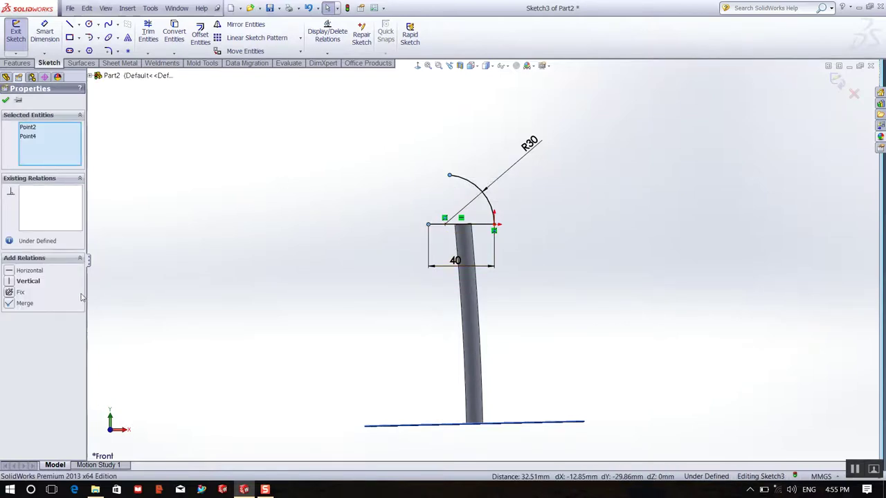
pyautogui.click(27, 281)
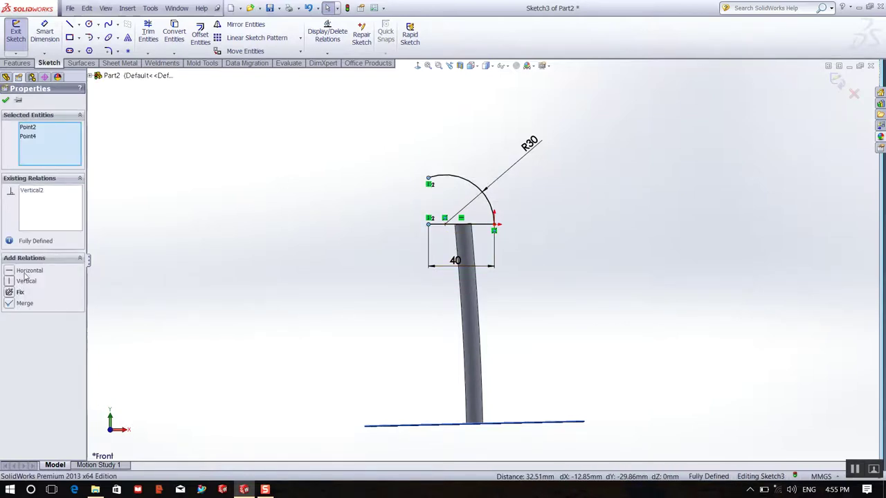
pyautogui.click(70, 23)
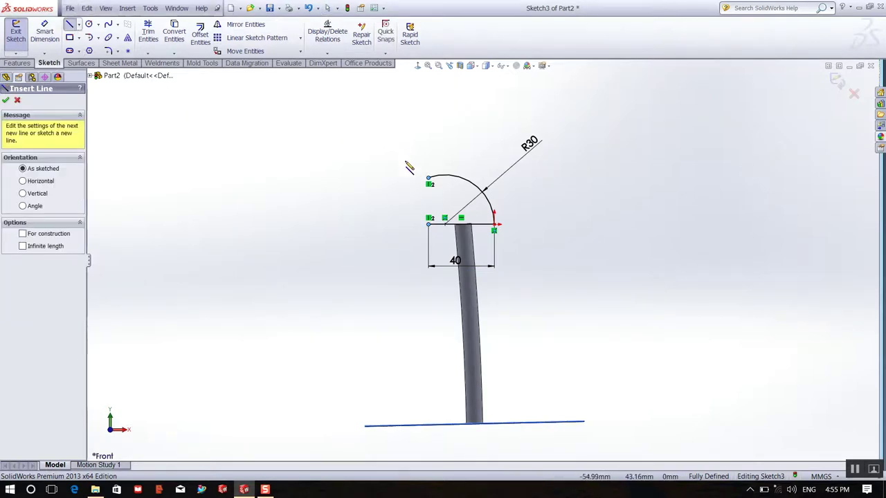
pyautogui.click(429, 181)
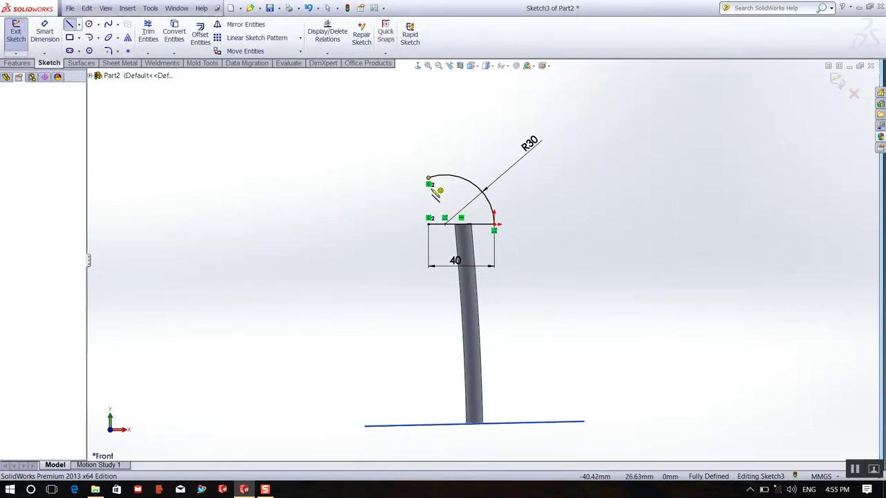
pyautogui.click(430, 224)
pyautogui.doubleClick(432, 226)
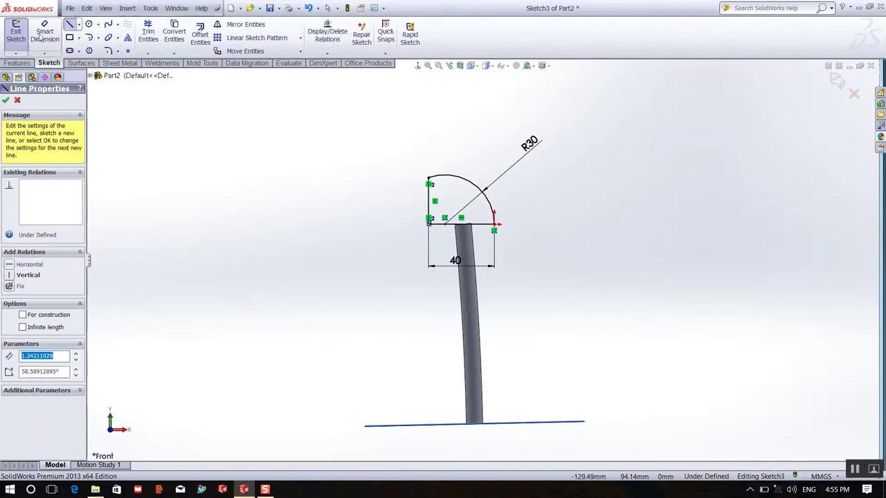
pyautogui.click(15, 35)
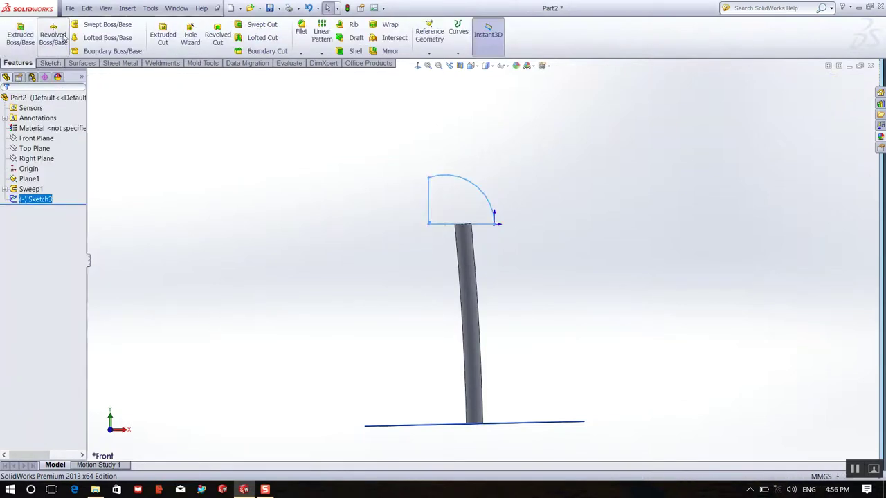
# Revolve the Sketch3 region 360° about Line1, dropping the duplicate contour, then orbit the view
pyautogui.click(439, 228)
pyautogui.click(439, 229)
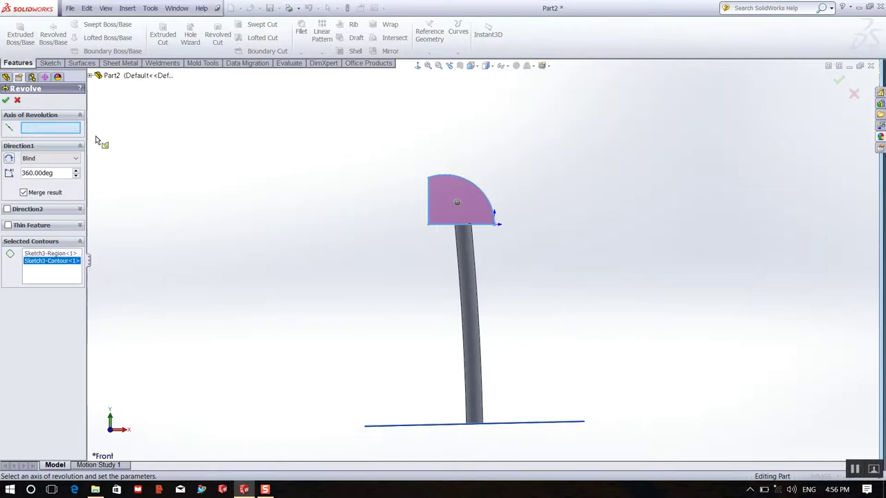
pyautogui.rightClick(41, 263)
pyautogui.click(53, 277)
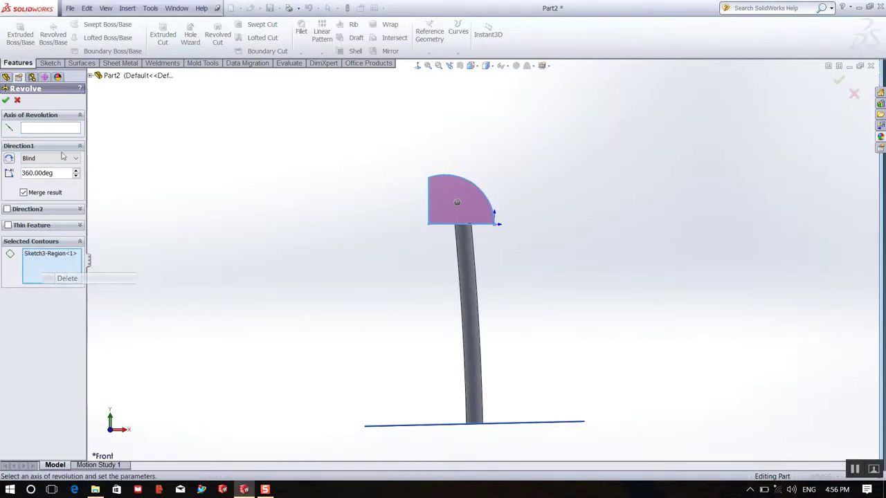
pyautogui.click(438, 226)
pyautogui.moveTo(352, 150)
pyautogui.mouseDown(button='middle')
pyautogui.moveTo(405, 184)
pyautogui.moveTo(333, 202)
pyautogui.mouseUp(button='middle')
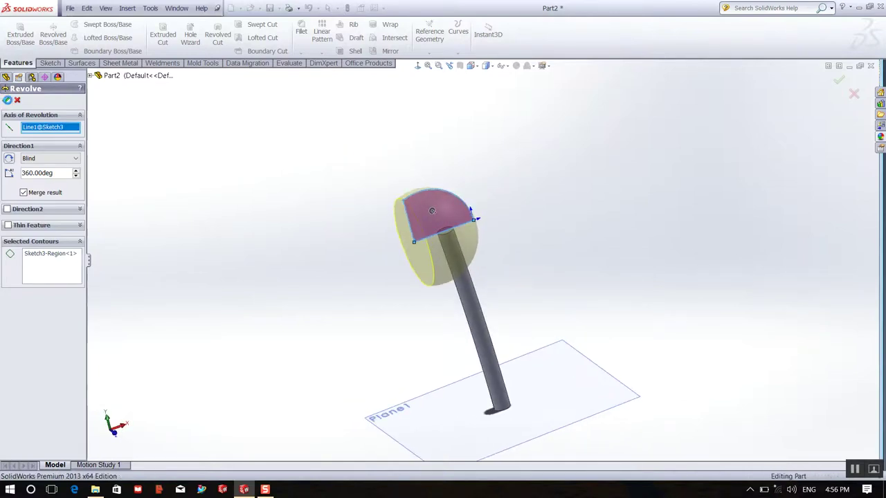
pyautogui.click(6, 101)
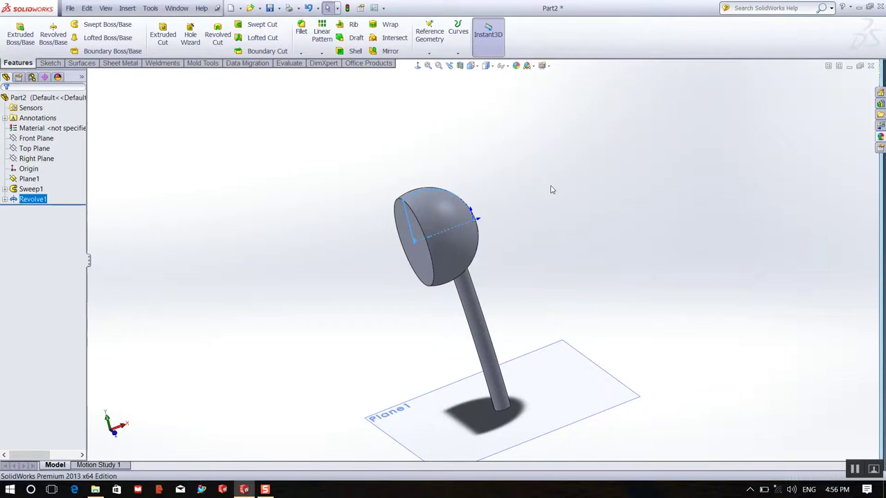
pyautogui.moveTo(546, 194)
pyautogui.mouseDown(button='middle')
pyautogui.moveTo(595, 103)
pyautogui.moveTo(743, 121)
pyautogui.moveTo(617, 105)
pyautogui.mouseUp(button='middle')
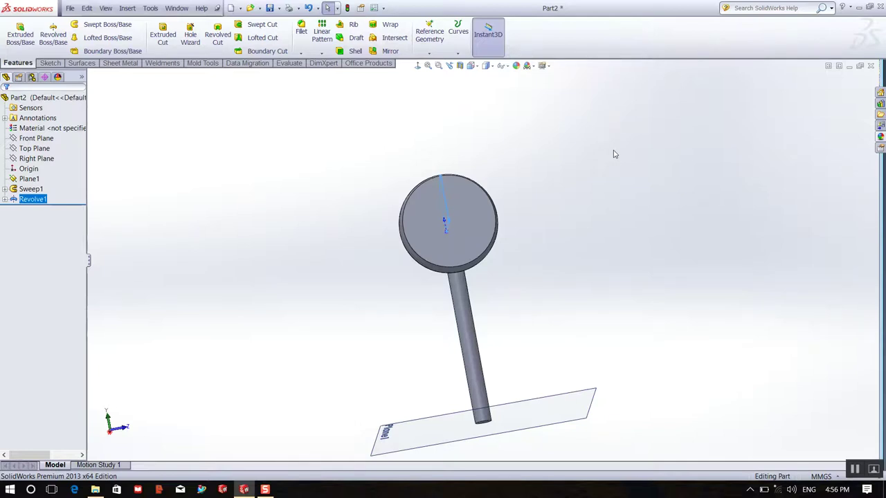
# Start a sketch on the dome's flat face, viewed normal, with three circles centred on the origin
pyautogui.click(485, 204)
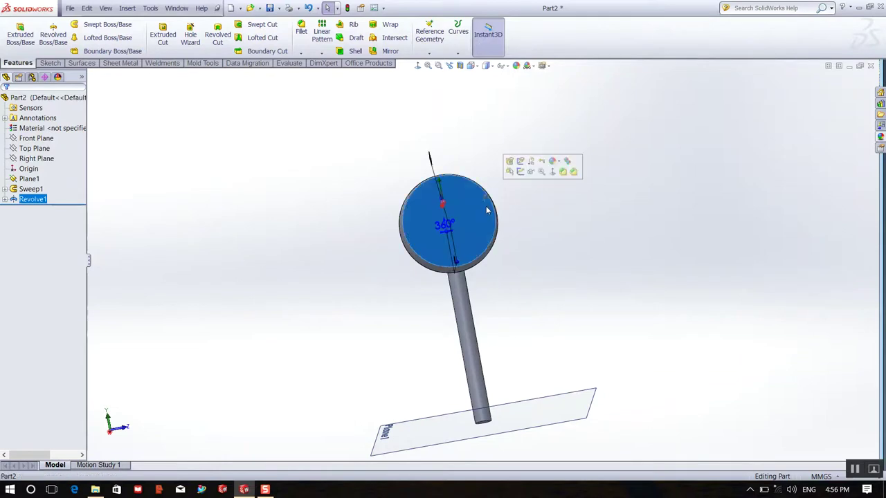
pyautogui.click(521, 173)
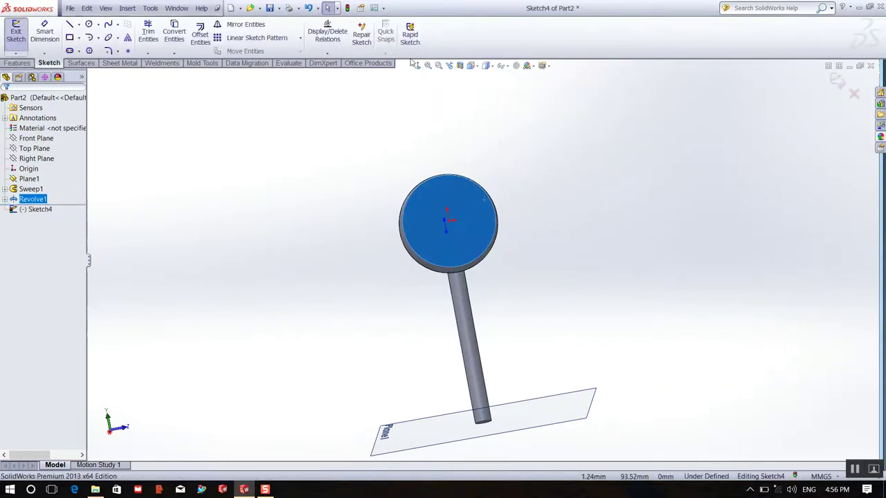
pyautogui.hotkey('ctrl', '8')
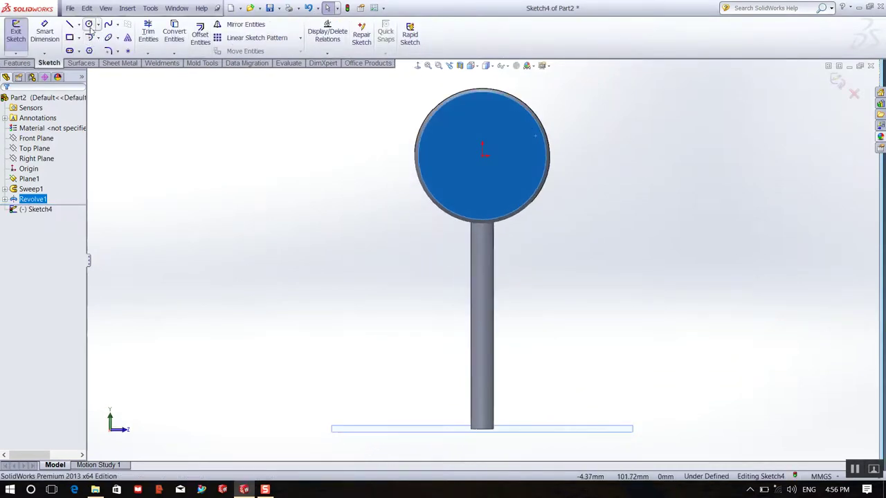
pyautogui.click(88, 23)
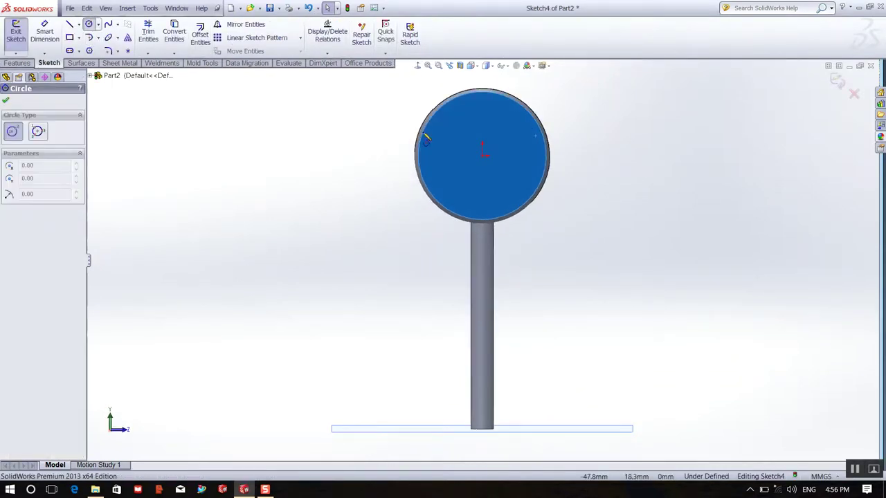
pyautogui.click(483, 156)
pyautogui.click(537, 179)
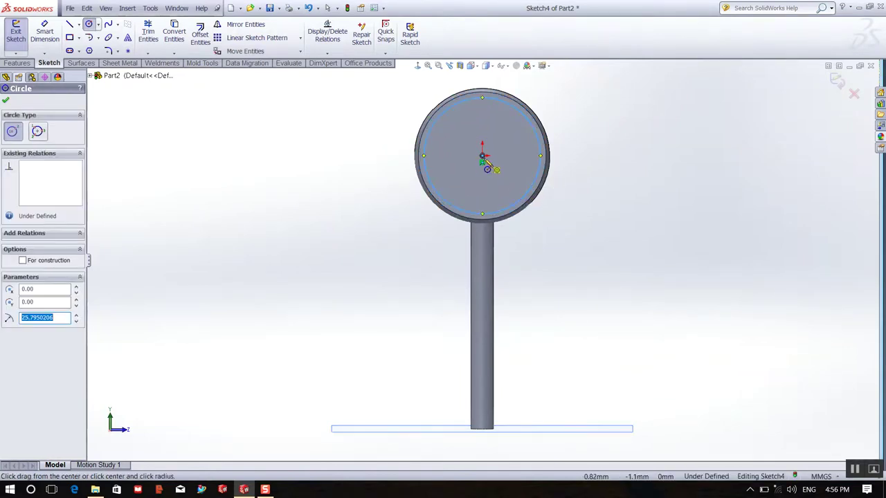
pyautogui.click(482, 157)
pyautogui.click(516, 180)
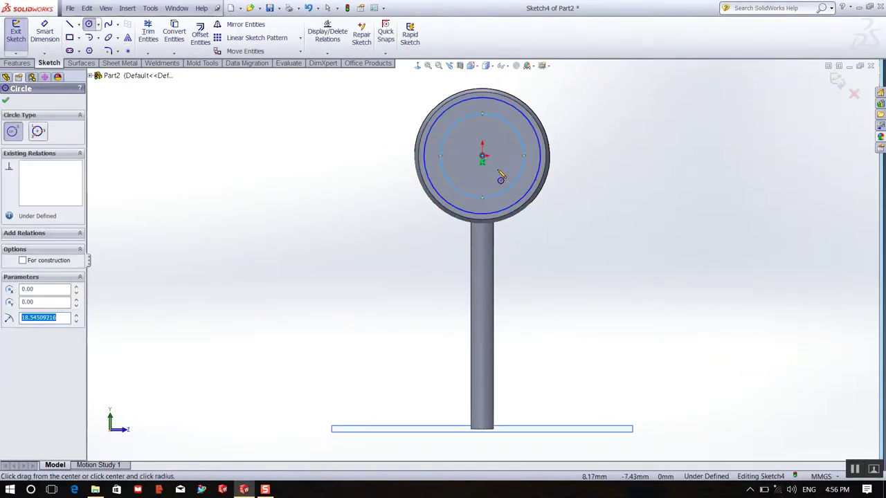
pyautogui.click(482, 156)
pyautogui.click(504, 174)
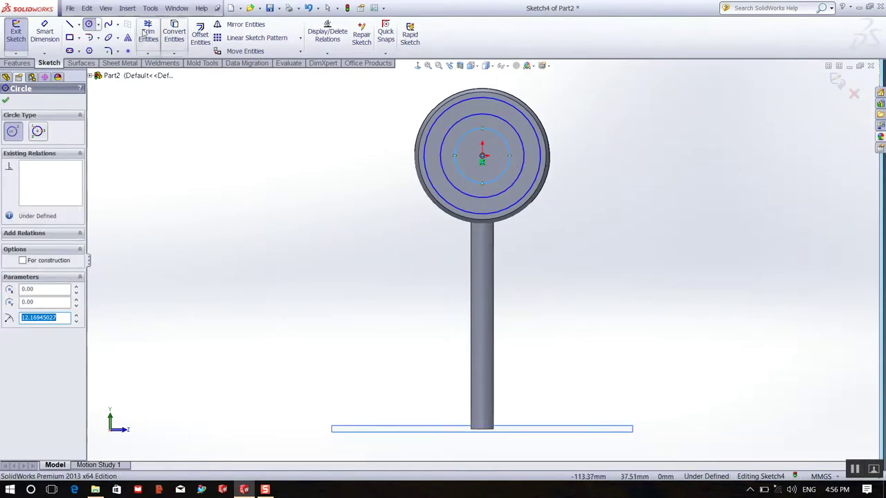
# Dimension the three circles Ø45, Ø35 and Ø33 mm and close the sketch
pyautogui.click(58, 36)
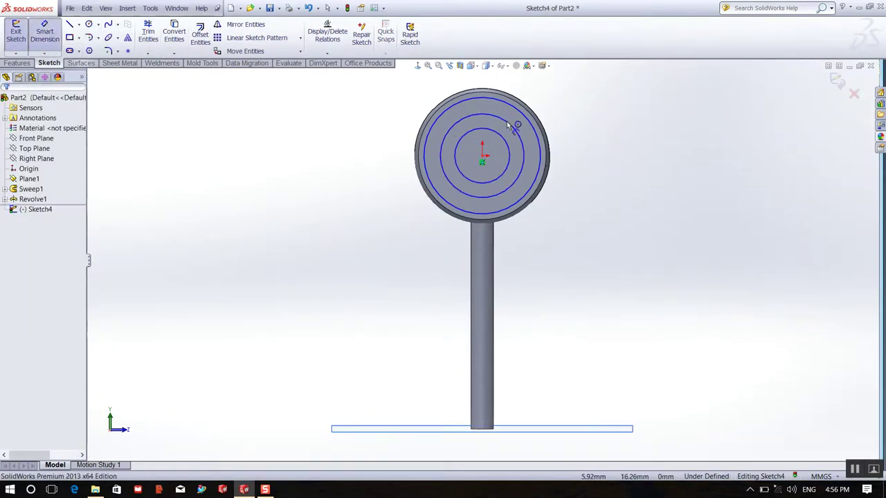
pyautogui.click(540, 143)
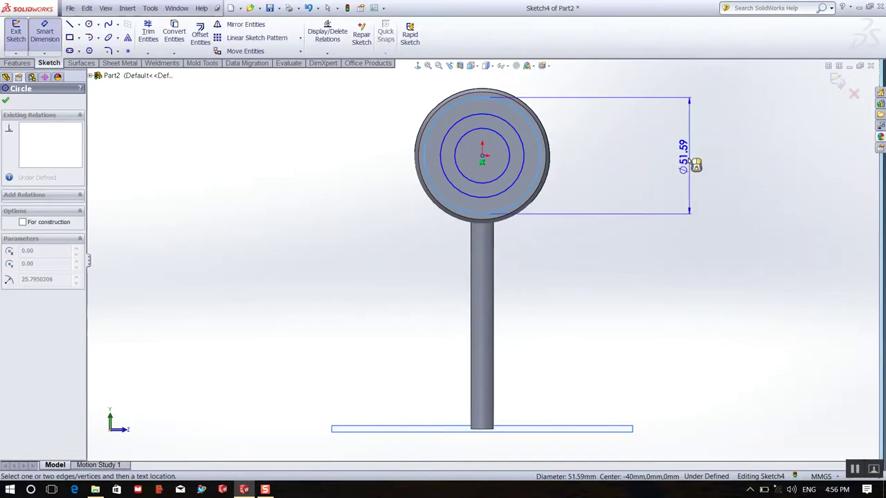
pyautogui.click(689, 163)
pyautogui.write('45')
pyautogui.press('Return')
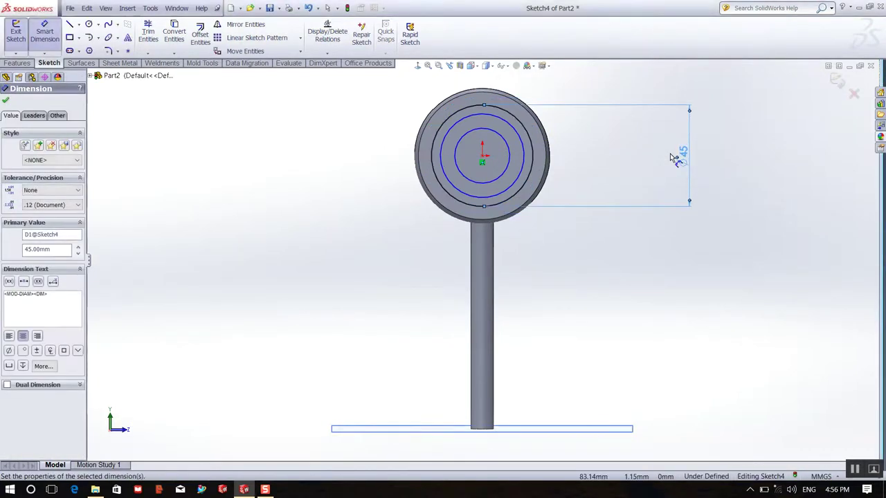
pyautogui.click(527, 145)
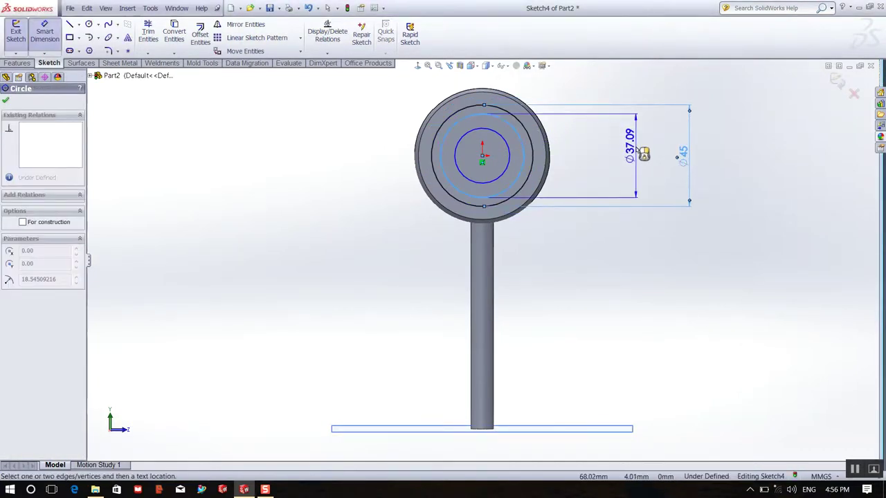
pyautogui.click(636, 154)
pyautogui.write('35')
pyautogui.press('Return')
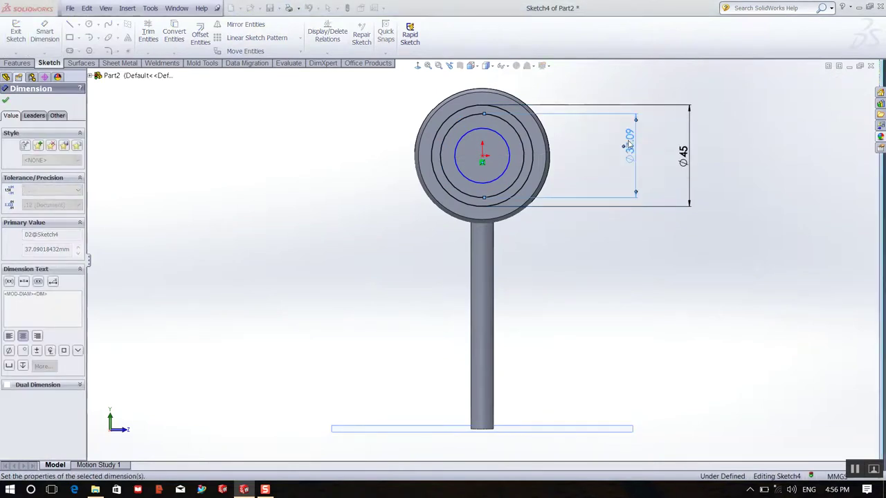
pyautogui.click(508, 166)
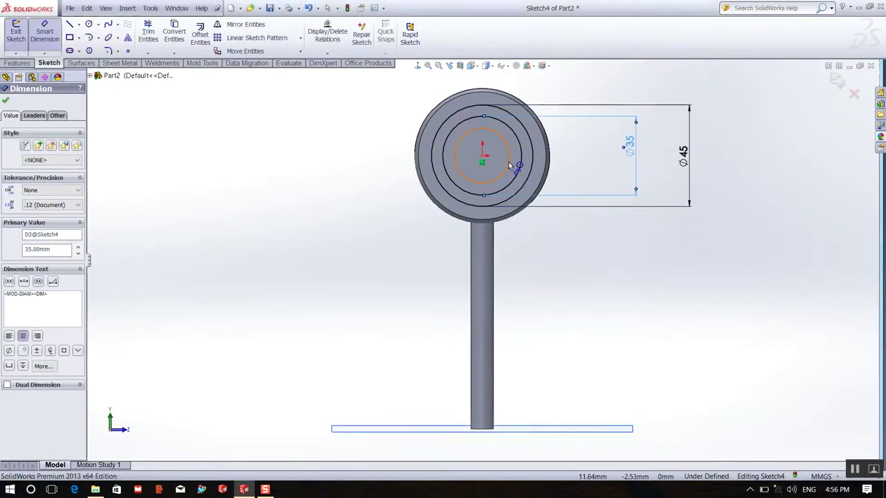
pyautogui.click(588, 171)
pyautogui.write('33.00mm')
pyautogui.press('Return')
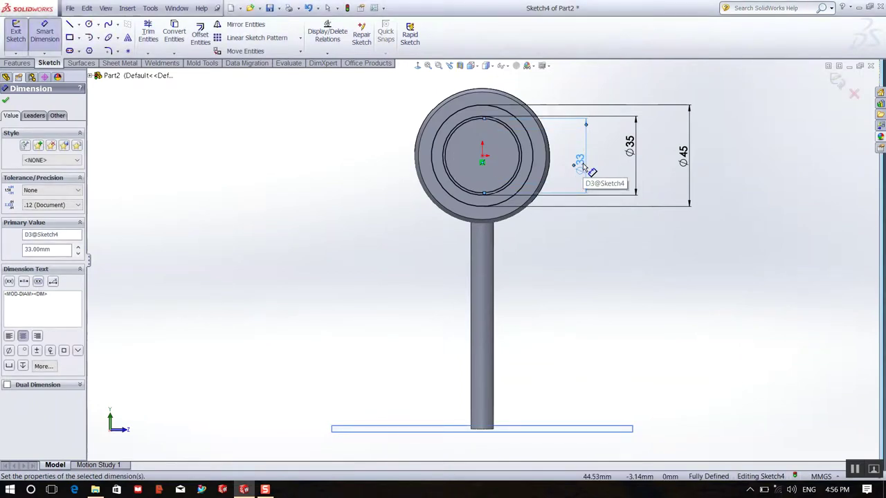
pyautogui.click(17, 35)
# Extrude the selected Sketch4 ring and circle regions 4 mm Blind as a boss
pyautogui.click(20, 35)
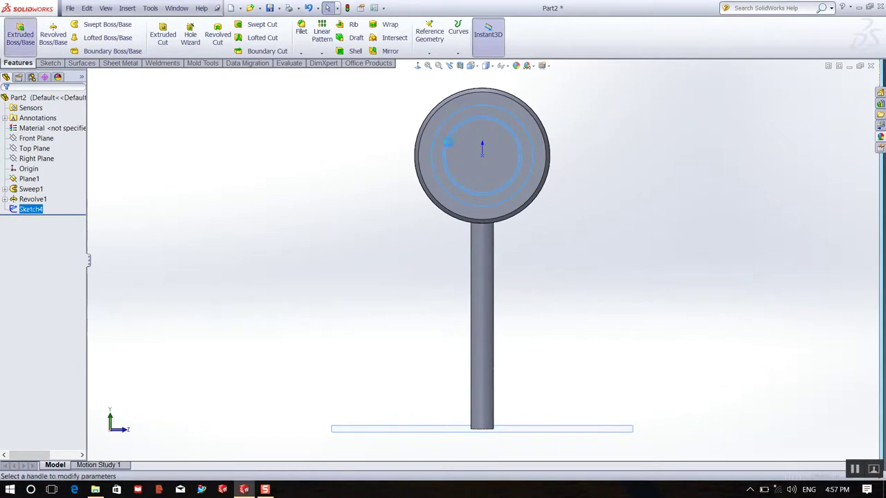
pyautogui.scroll(-2, 471, 208)
pyautogui.scroll(-3, 497, 220)
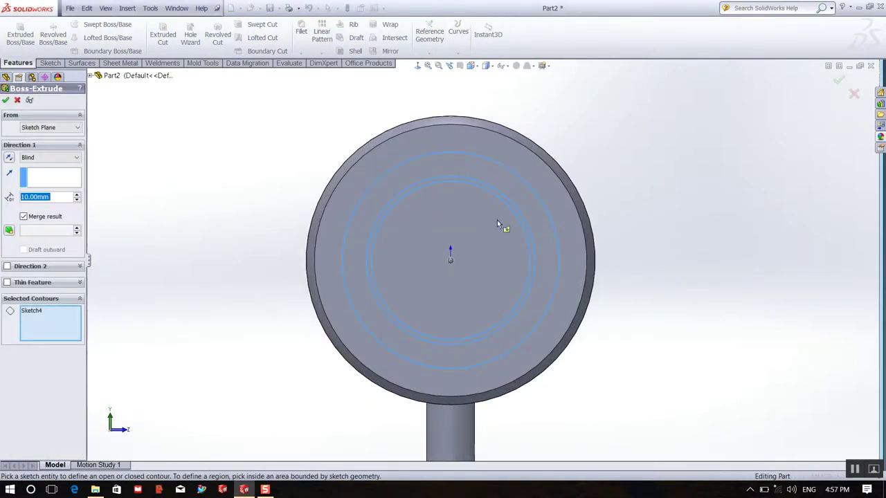
pyautogui.click(539, 233)
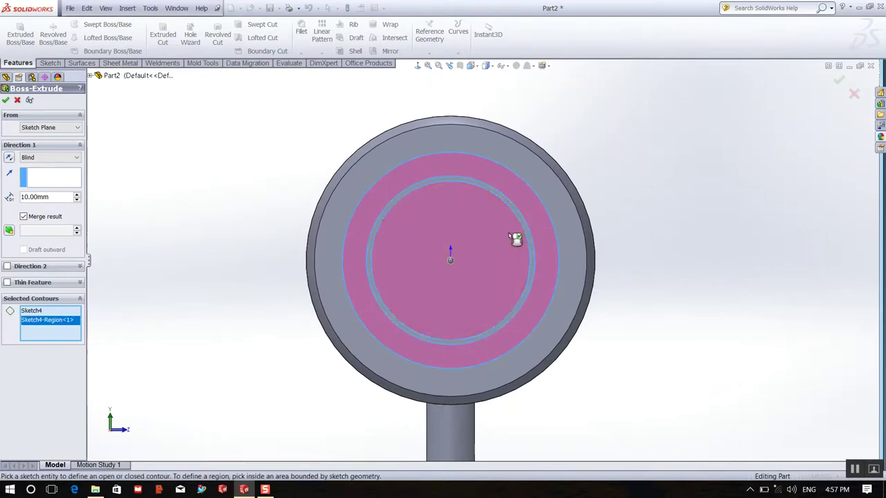
pyautogui.click(526, 232)
pyautogui.scroll(-2, 522, 231)
pyautogui.scroll(-1, 523, 232)
pyautogui.scroll(4, 526, 238)
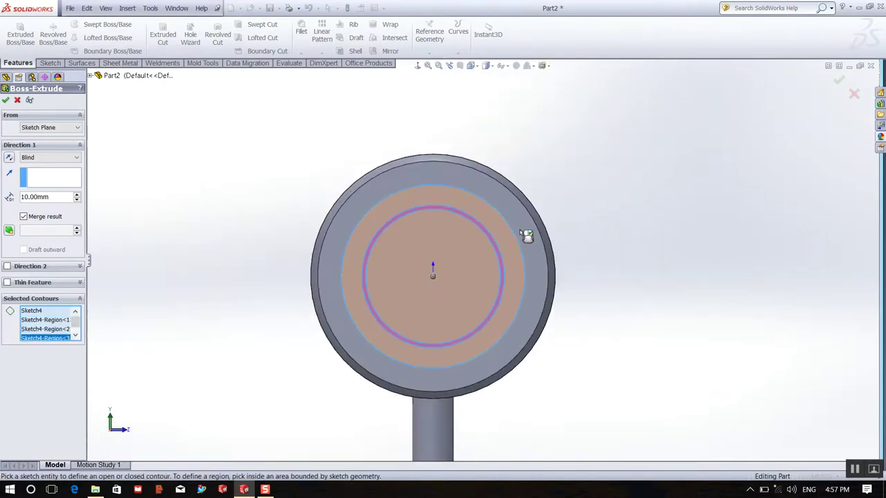
pyautogui.click(526, 234)
pyautogui.moveTo(50, 198); pyautogui.dragTo(2, 196)
pyautogui.write('4')
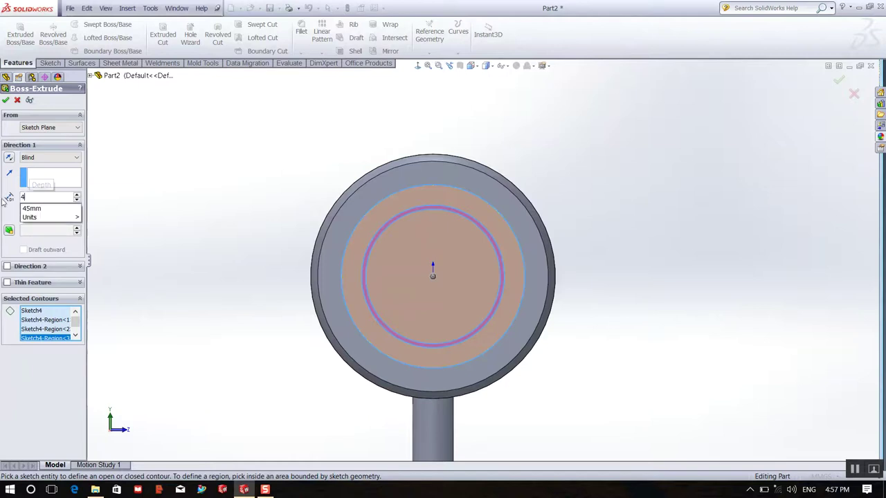
pyautogui.press('Return')
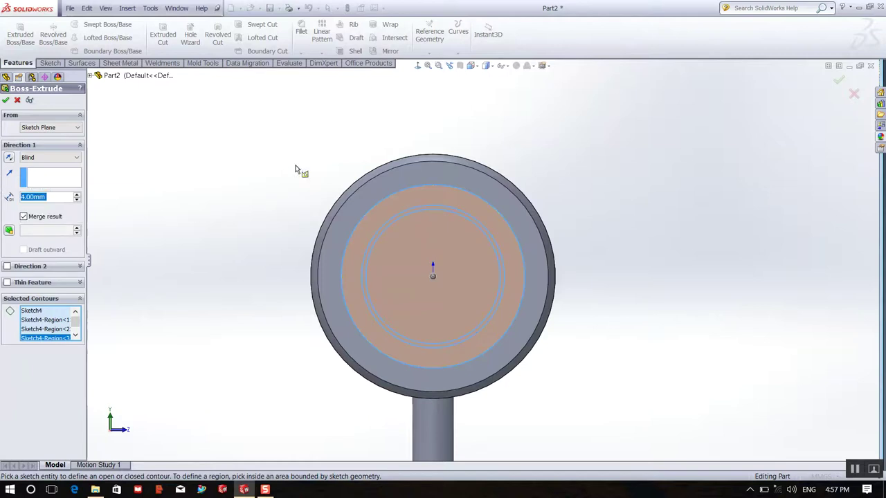
pyautogui.moveTo(255, 143); pyautogui.dragTo(233, 138, button='middle')
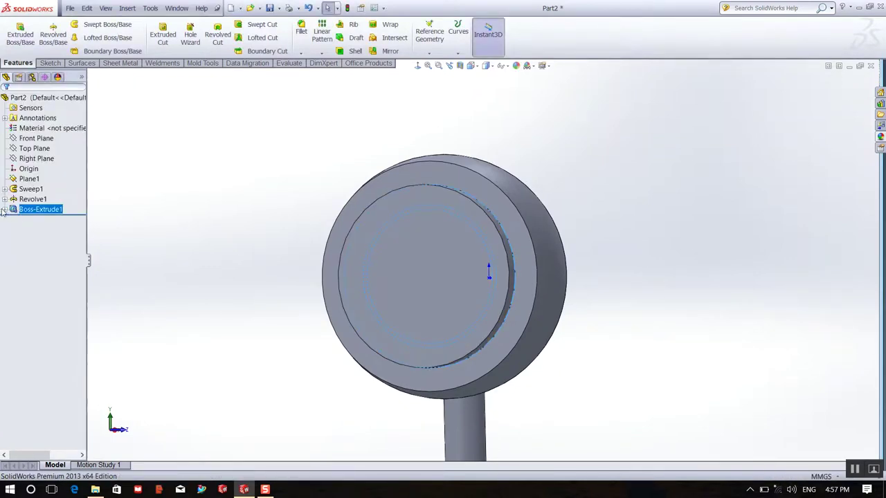
# Expand Boss-Extrude1 and show Sketch4 with its dimensions on the model
pyautogui.click(5, 210)
pyautogui.rightClick(38, 219)
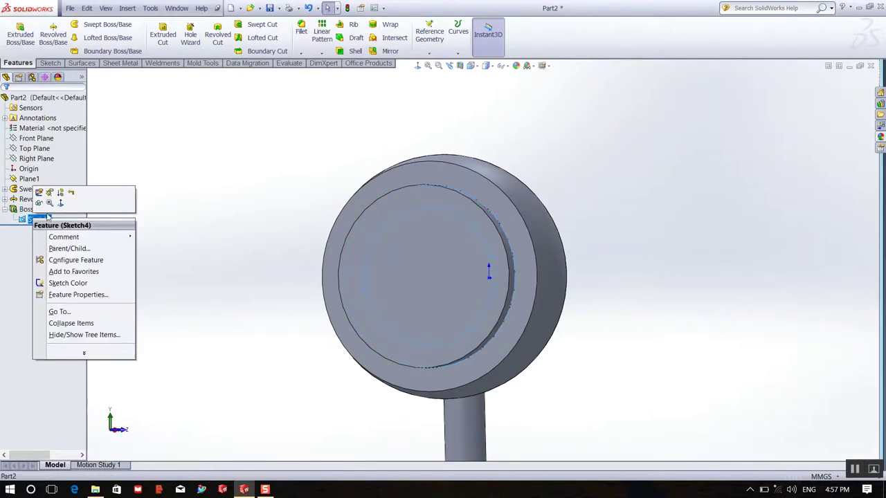
pyautogui.click(39, 202)
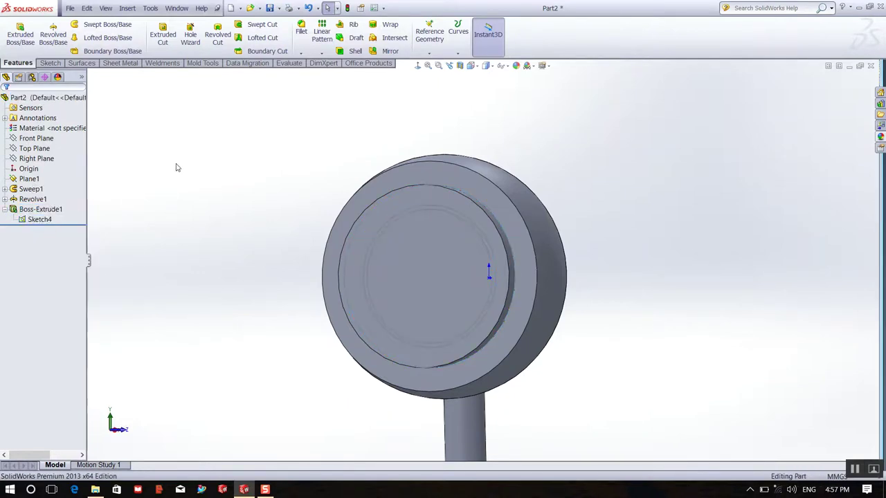
pyautogui.scroll(-3, 508, 256)
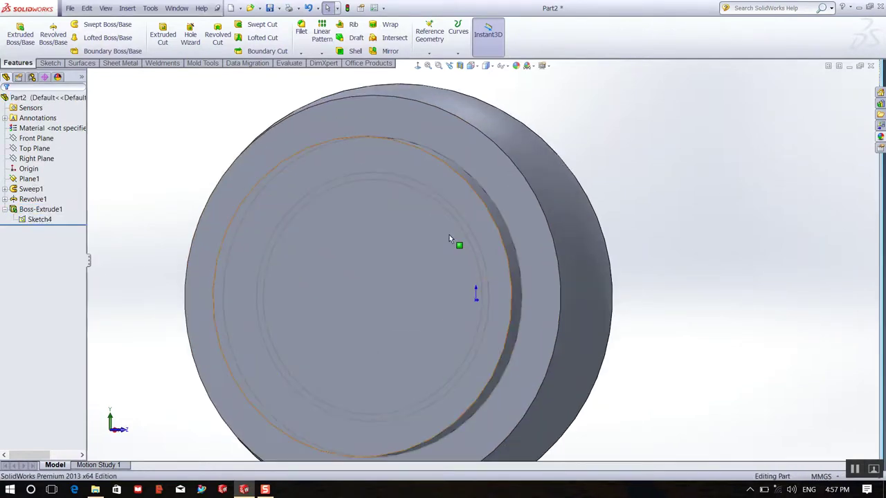
pyautogui.click(40, 219)
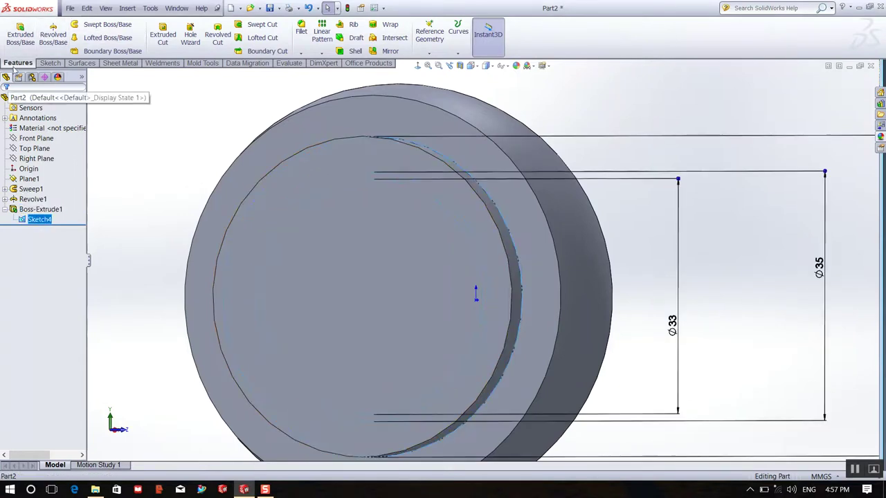
# Extrude only the ring between the two circles 5 mm as a new boss
pyautogui.click(23, 30)
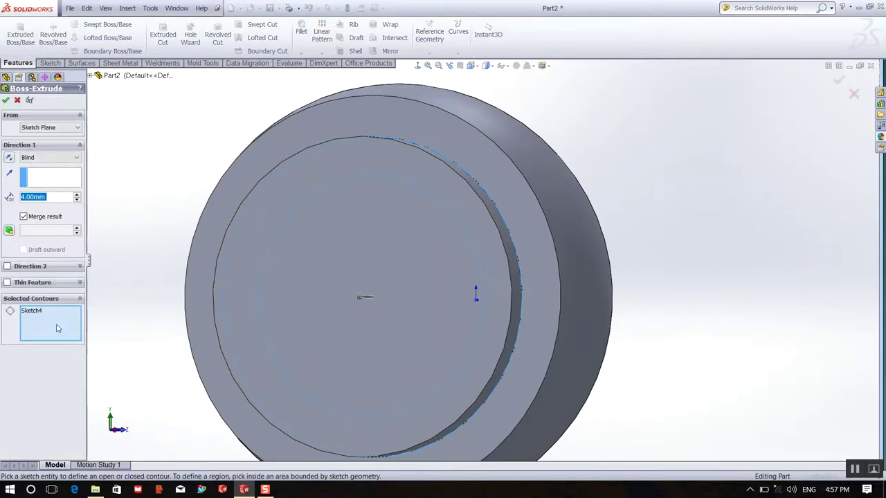
pyautogui.rightClick(57, 328)
pyautogui.click(76, 332)
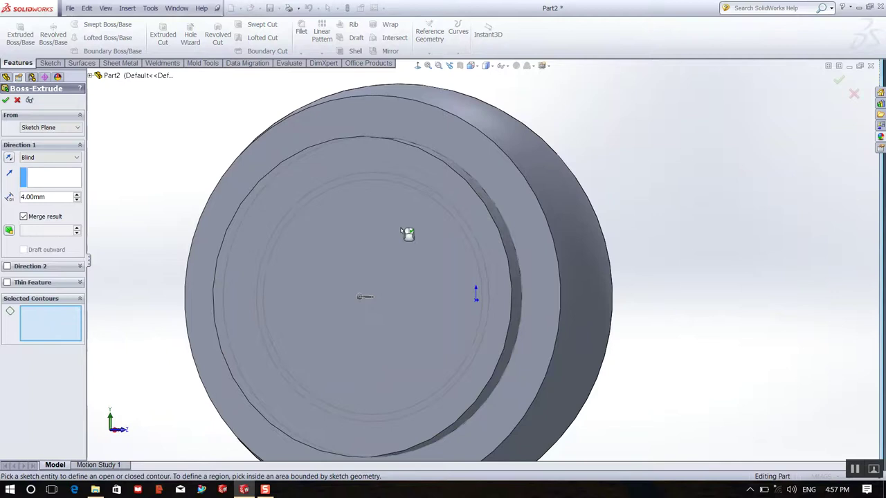
pyautogui.click(480, 255)
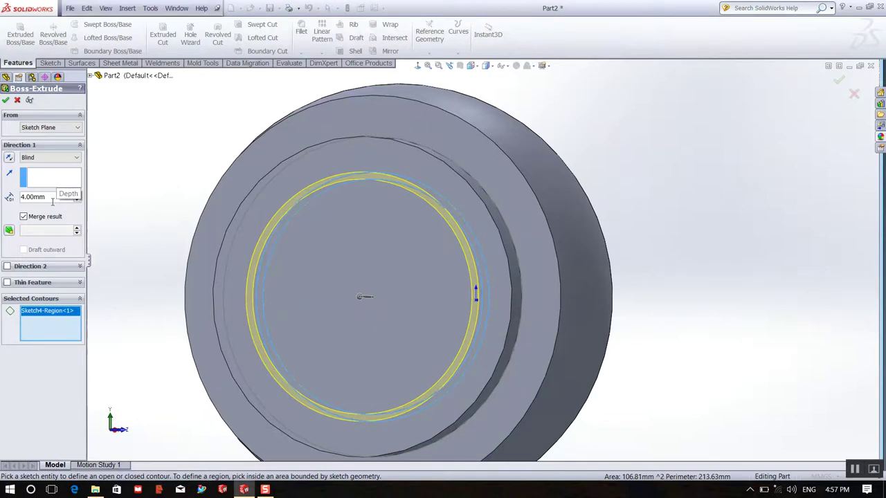
pyautogui.moveTo(70, 197); pyautogui.dragTo(4, 192)
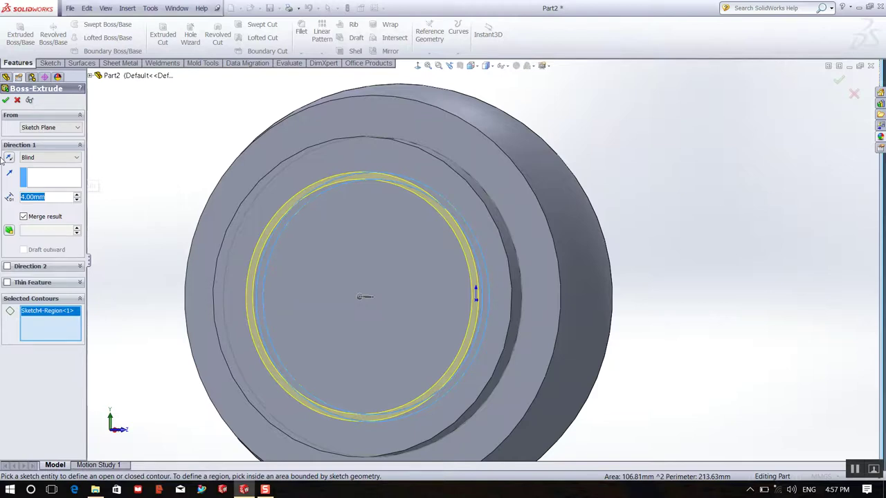
pyautogui.write('5')
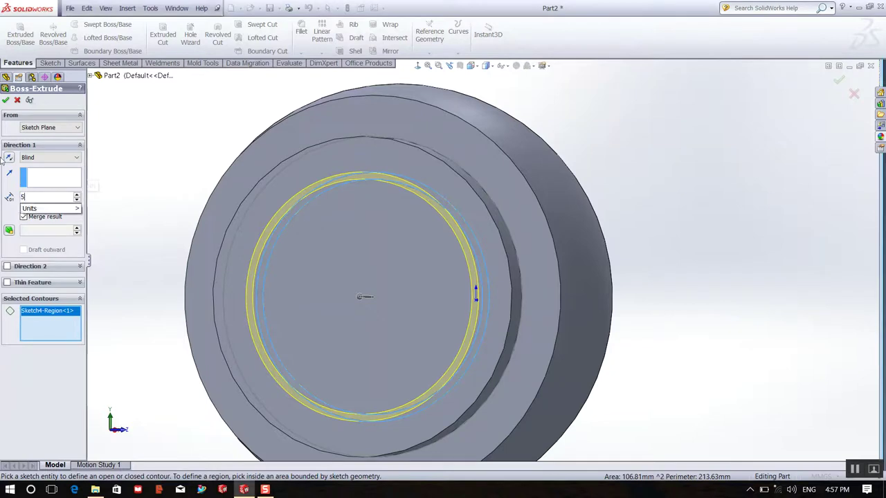
pyautogui.press('Return')
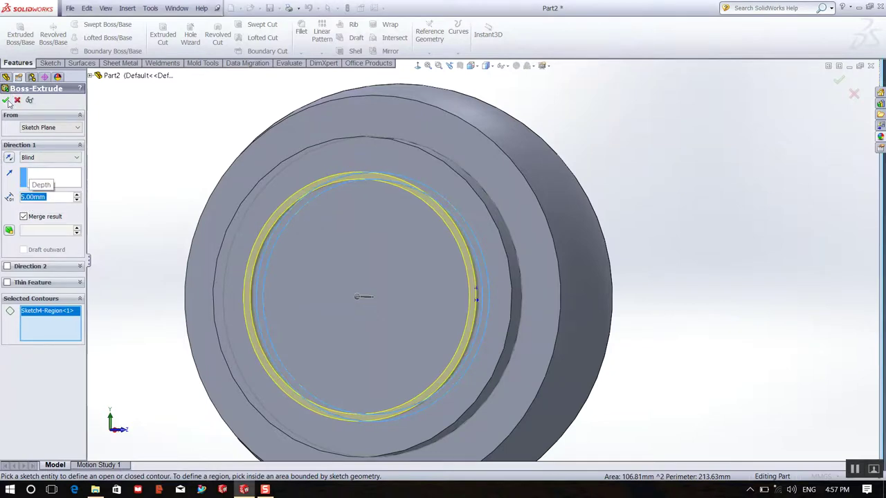
pyautogui.click(6, 101)
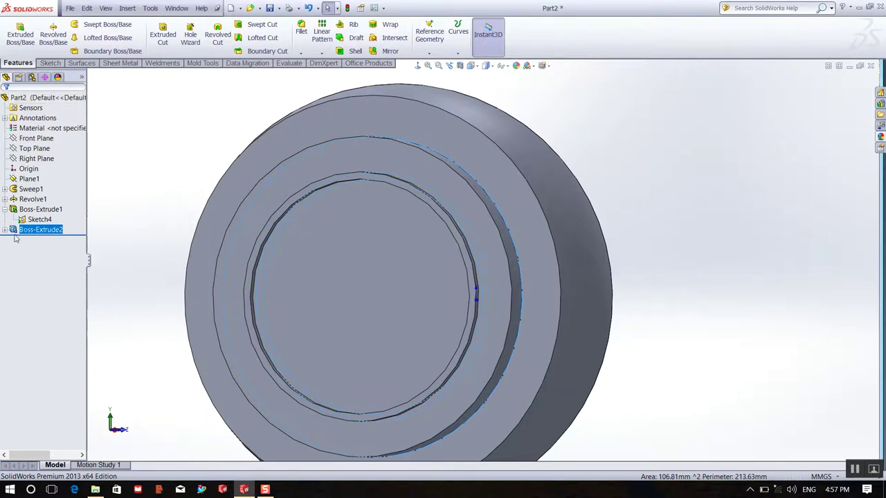
# Start another boss extrusion from Sketch4 and try picking its circle and ring regions
pyautogui.click(40, 220)
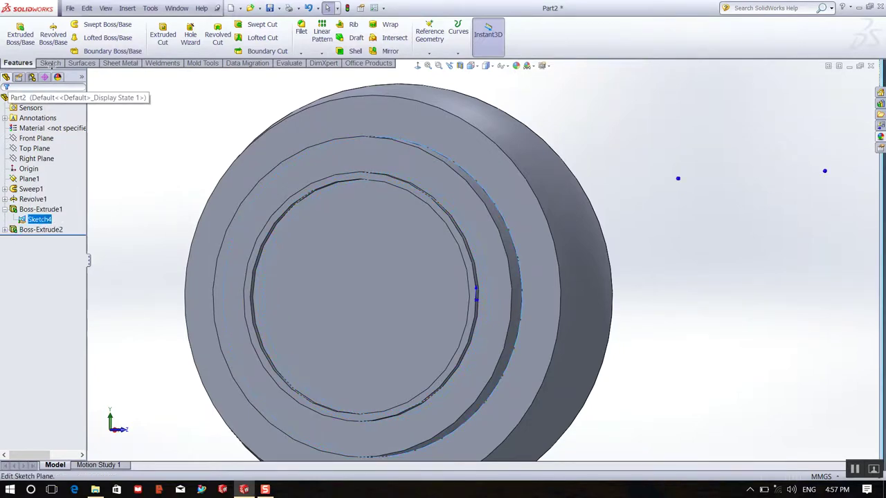
pyautogui.click(13, 29)
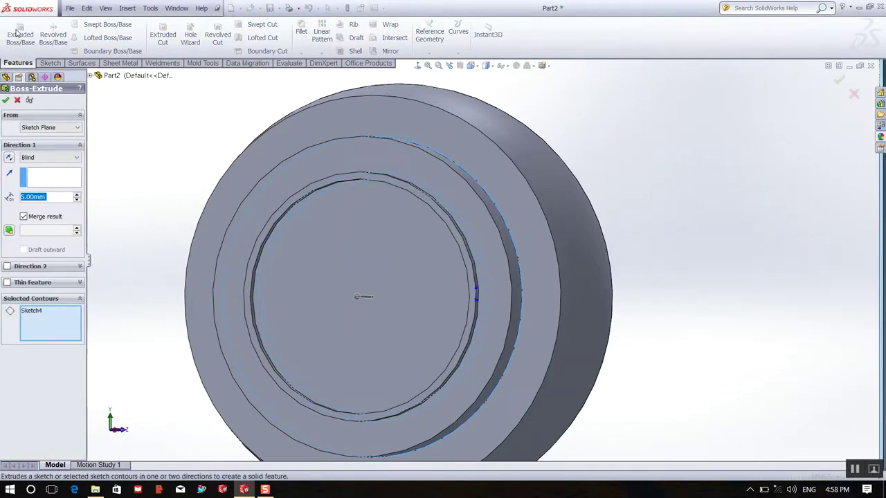
pyautogui.click(477, 253)
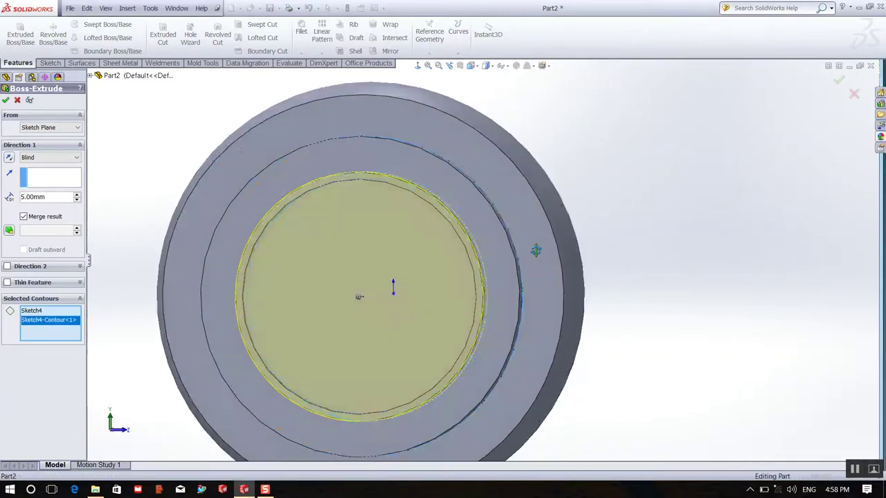
pyautogui.moveTo(535, 251); pyautogui.dragTo(544, 247, button='middle')
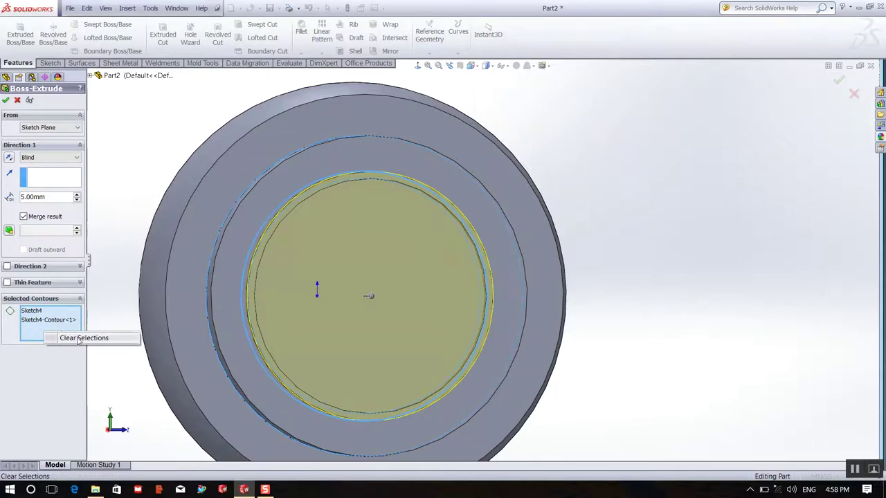
pyautogui.click(76, 338)
pyautogui.scroll(-3, 316, 240)
pyautogui.scroll(-2, 277, 240)
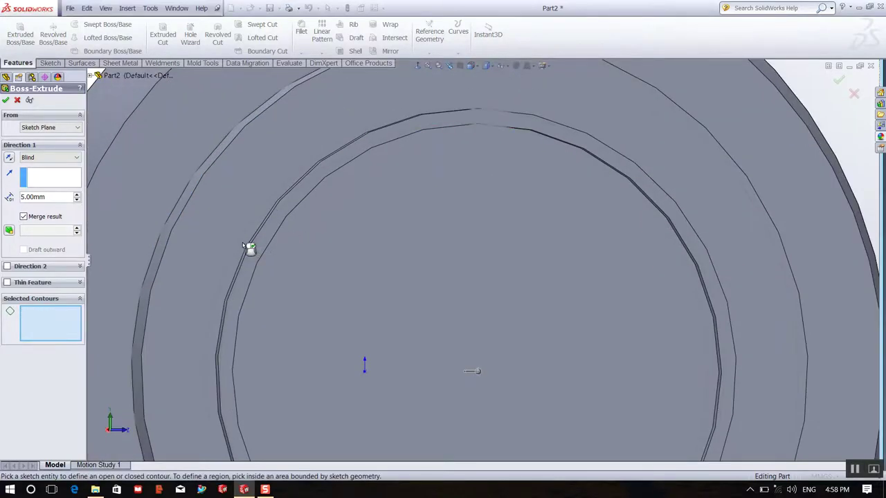
pyautogui.click(249, 248)
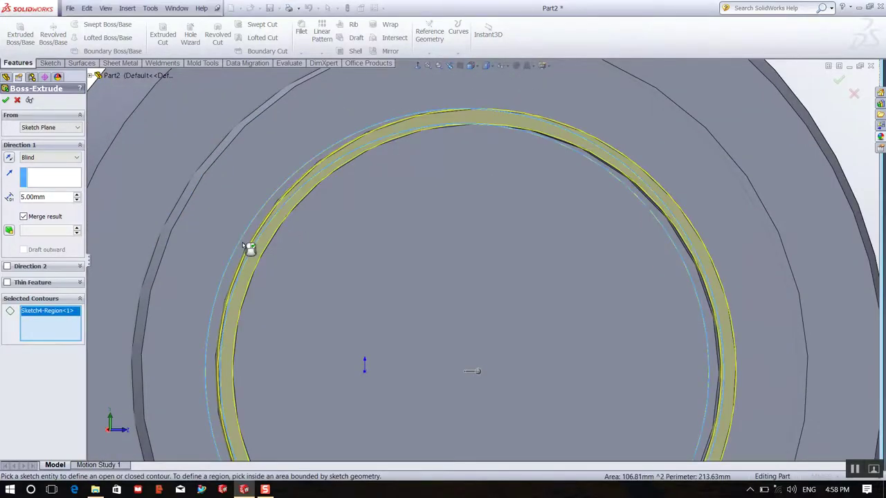
# Add the inner circular region from a side-on view, then clear all chosen contours
pyautogui.moveTo(323, 275); pyautogui.dragTo(412, 263, button='middle')
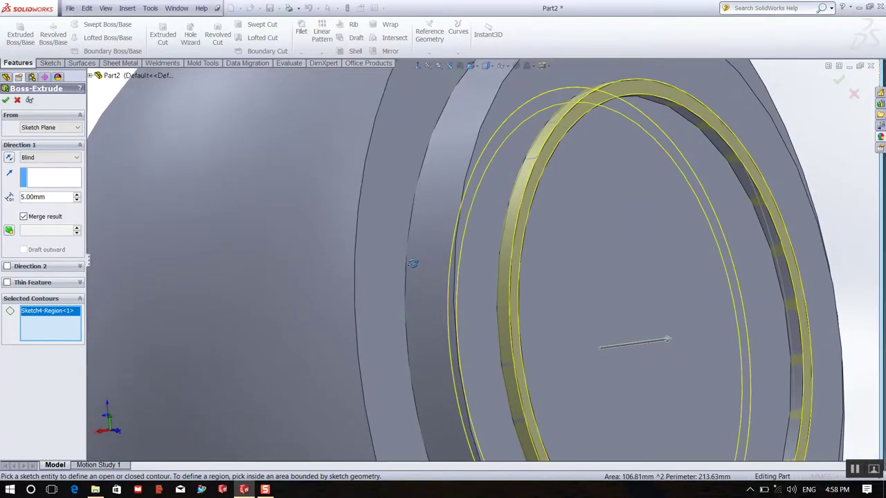
pyautogui.click(600, 238)
pyautogui.moveTo(599, 242)
pyautogui.mouseDown(button='middle')
pyautogui.moveTo(657, 265)
pyautogui.moveTo(618, 257)
pyautogui.mouseUp(button='middle')
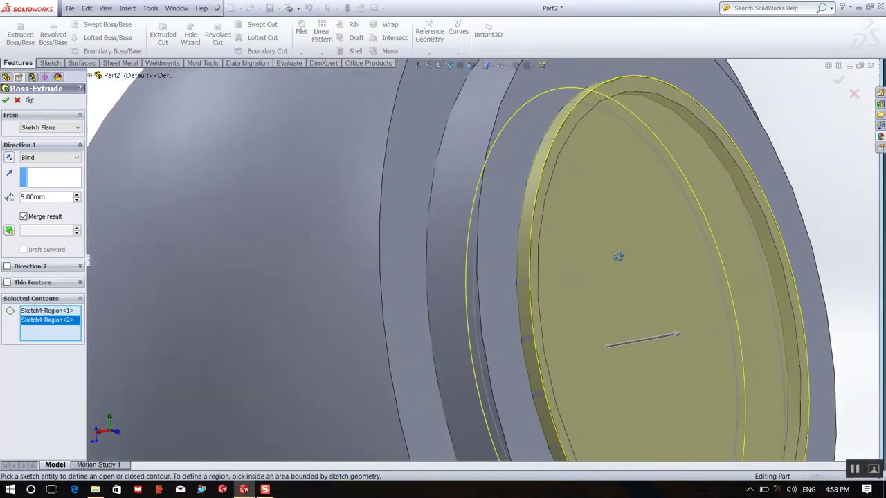
pyautogui.scroll(5, 618, 257)
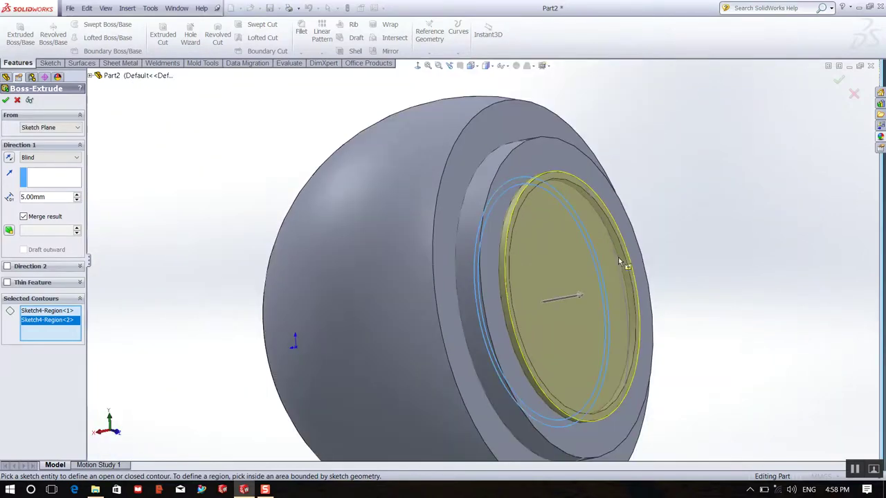
pyautogui.moveTo(619, 261)
pyautogui.mouseDown(button='middle')
pyautogui.moveTo(706, 207)
pyautogui.moveTo(739, 208)
pyautogui.moveTo(672, 205)
pyautogui.moveTo(686, 211)
pyautogui.mouseUp(button='middle')
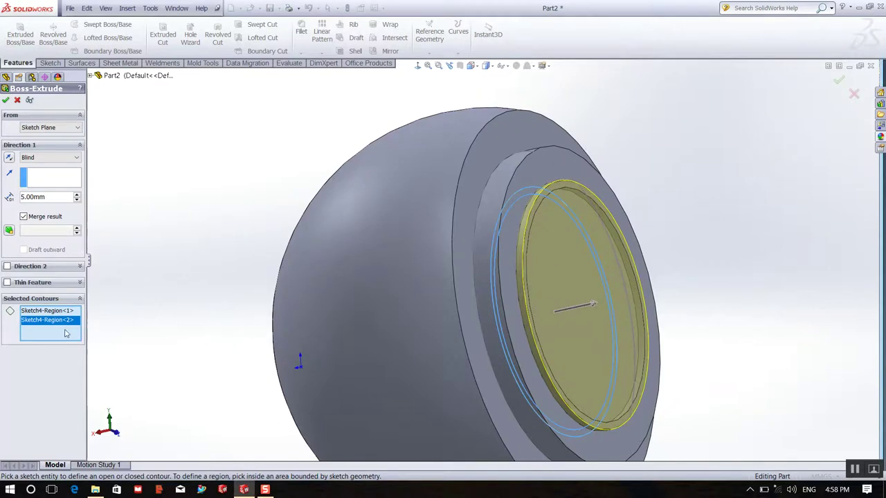
pyautogui.rightClick(86, 333)
pyautogui.click(88, 337)
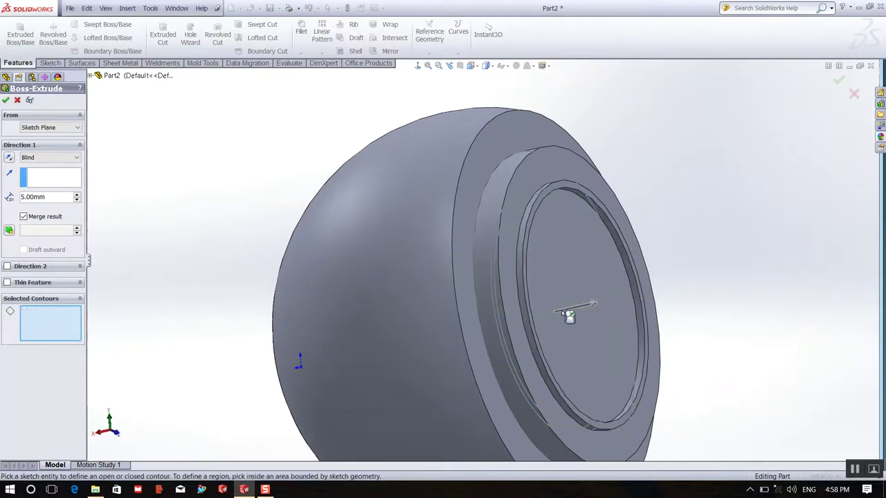
# Extrude only the inner circle contour of Sketch4 12 mm into a solid cylinder
pyautogui.click(529, 233)
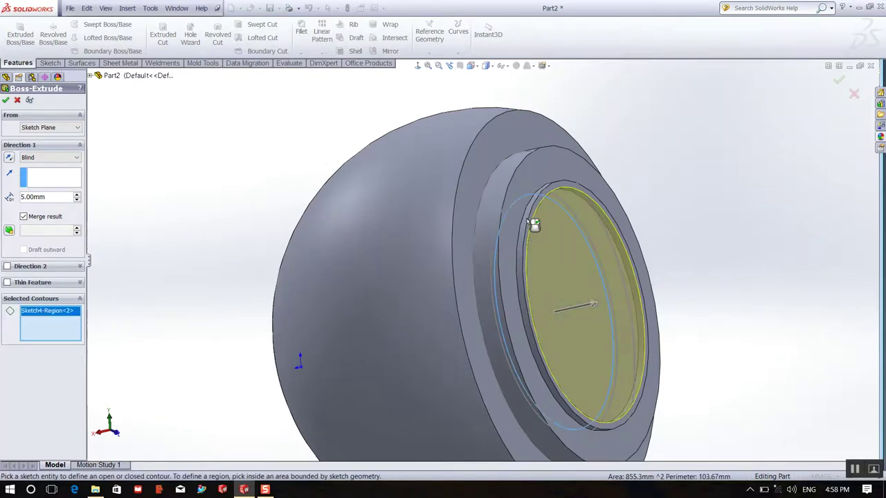
pyautogui.moveTo(581, 225)
pyautogui.mouseDown(button='middle')
pyautogui.moveTo(512, 221)
pyautogui.moveTo(517, 257)
pyautogui.mouseUp(button='middle')
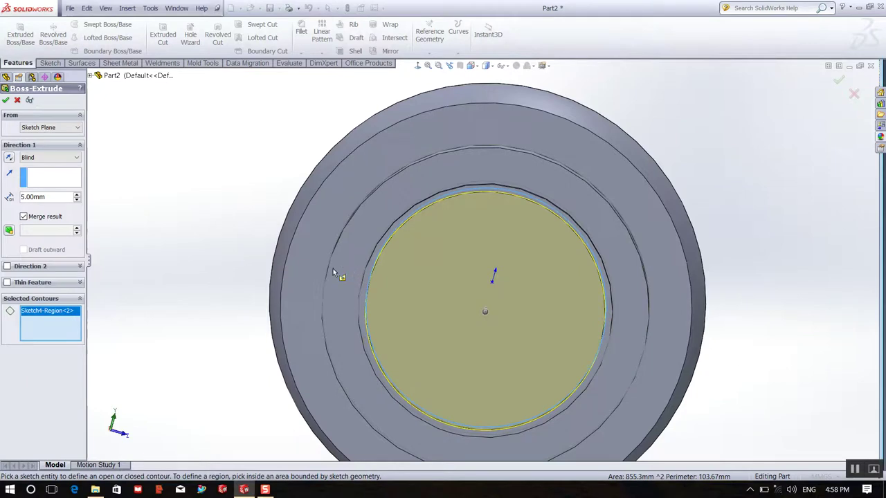
pyautogui.click(367, 275)
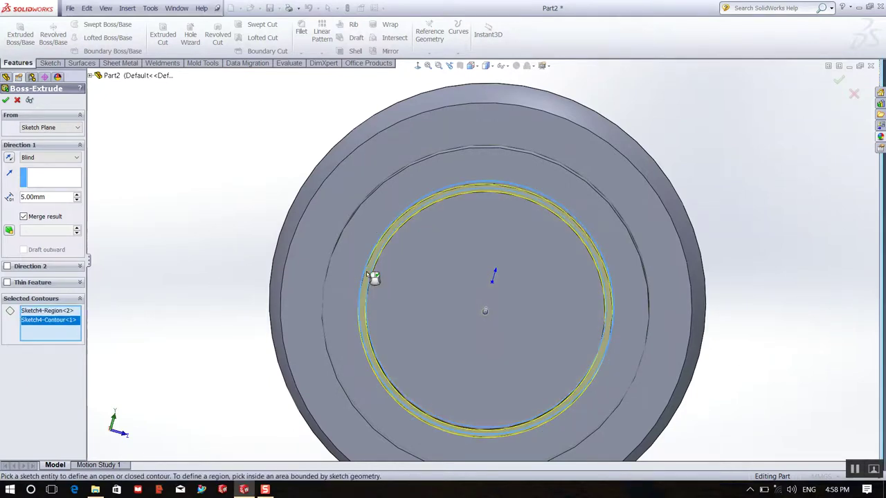
pyautogui.click(450, 301)
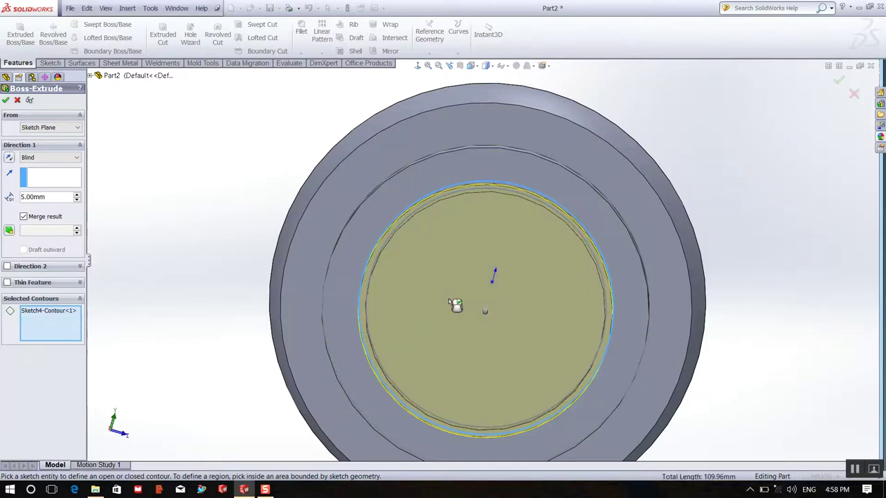
pyautogui.doubleClick(53, 196)
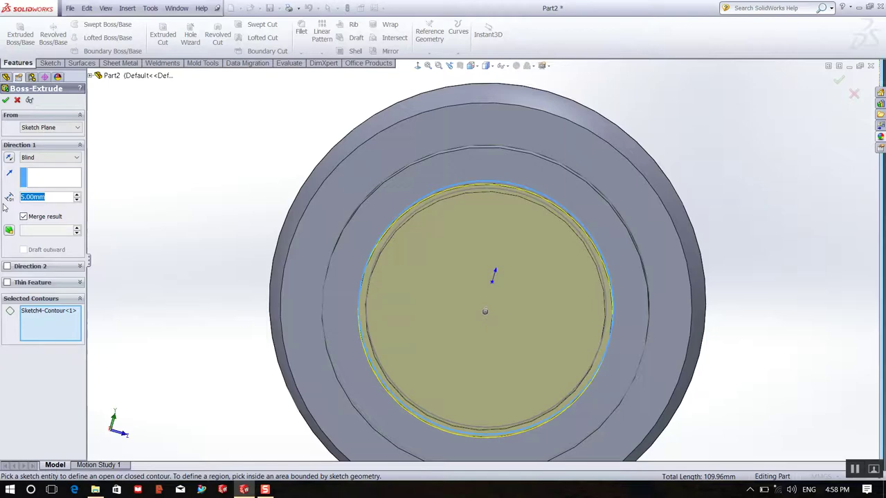
pyautogui.write('12')
pyautogui.press('Return')
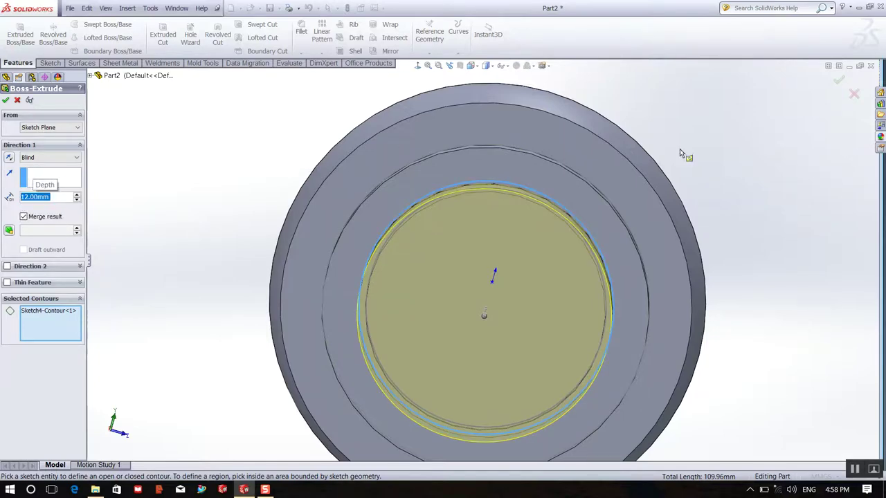
pyautogui.moveTo(680, 154); pyautogui.dragTo(675, 149, button='middle')
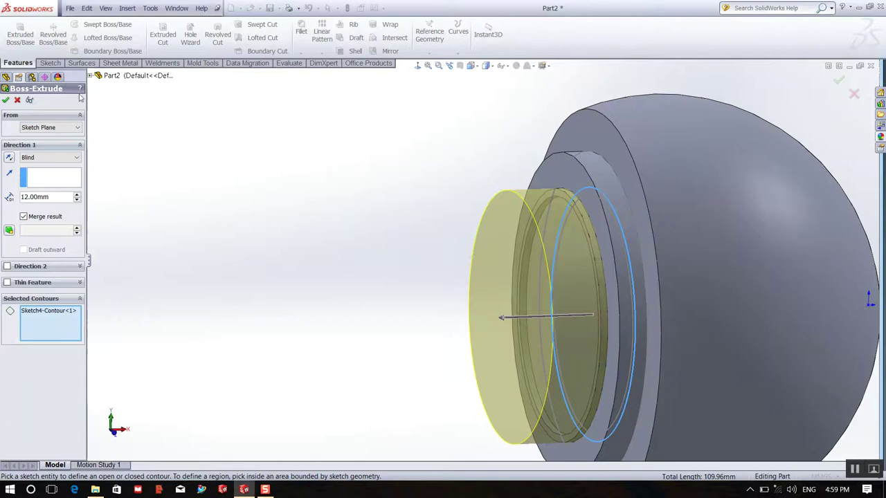
pyautogui.click(7, 100)
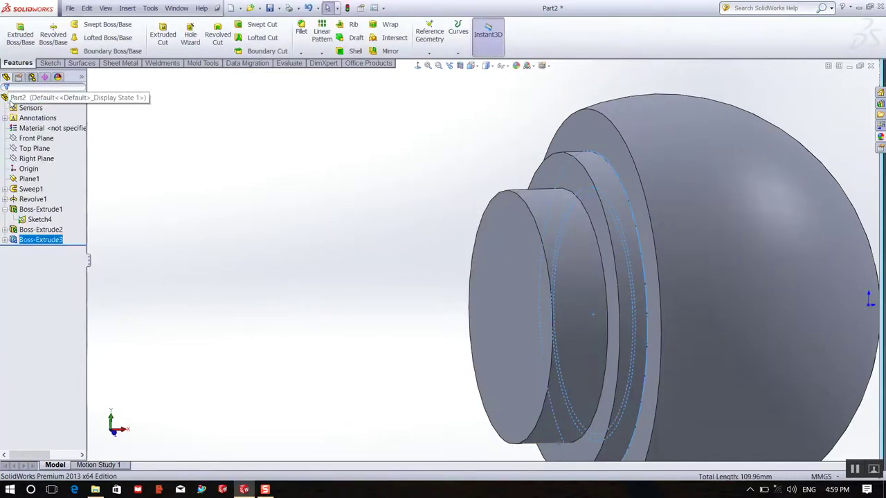
# Sketch a Ø35 mm circle at the origin on the boss's flat end face
pyautogui.click(526, 284)
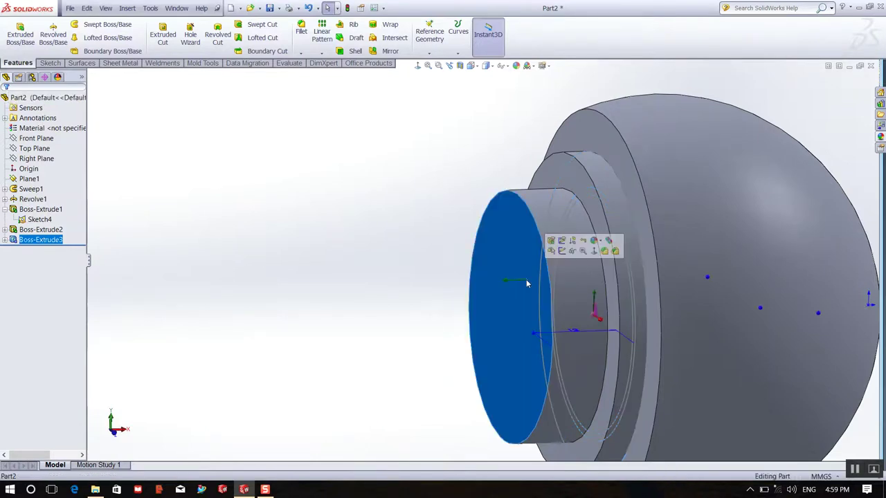
pyautogui.click(566, 251)
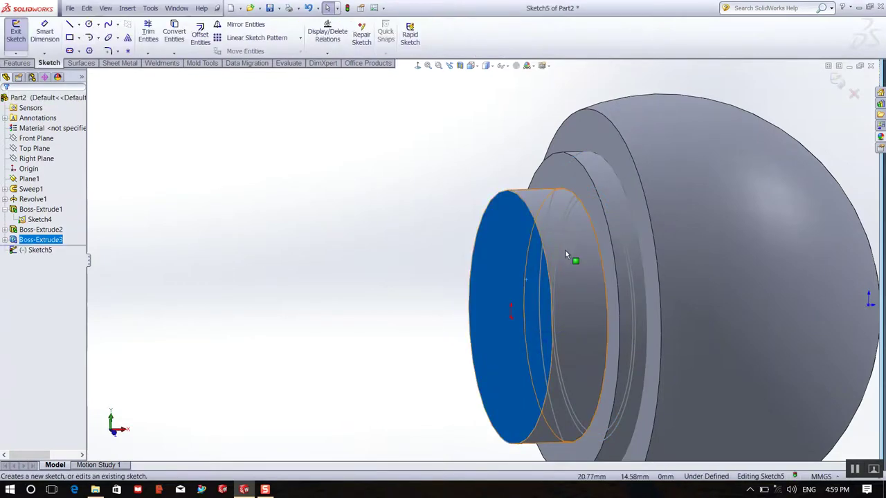
pyautogui.click(418, 66)
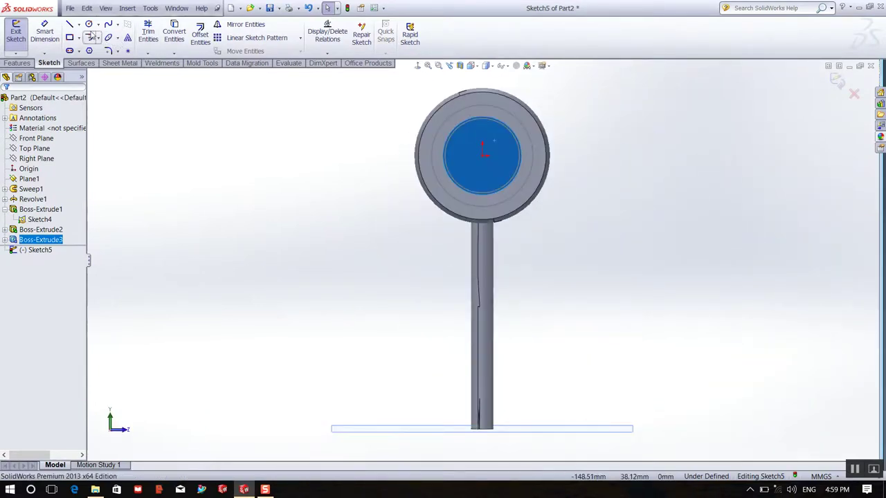
pyautogui.click(89, 24)
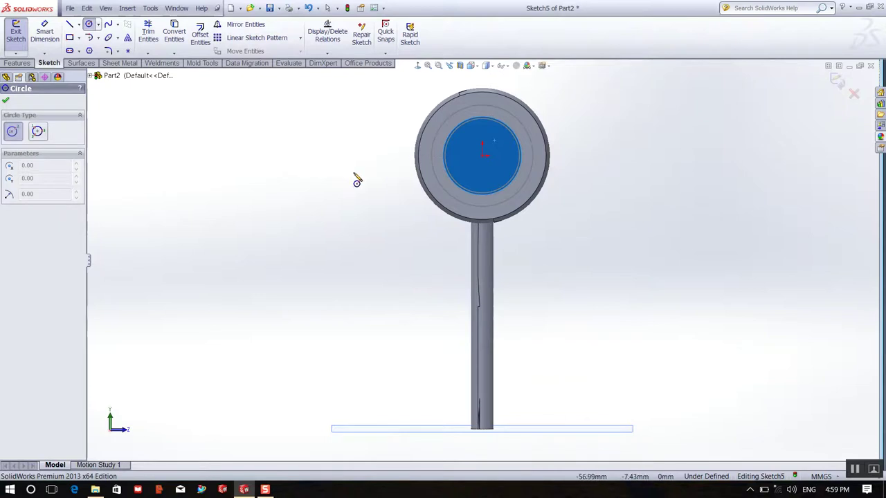
pyautogui.click(482, 155)
pyautogui.click(564, 173)
pyautogui.press('Escape')
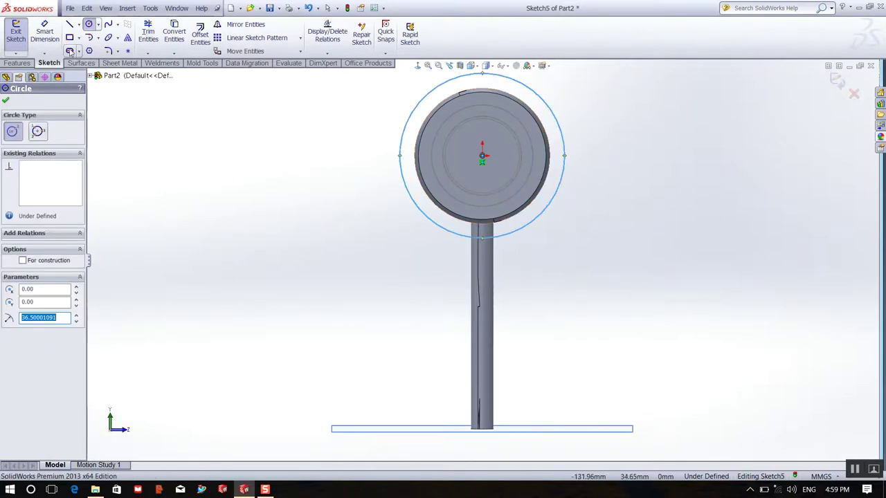
pyautogui.click(565, 156)
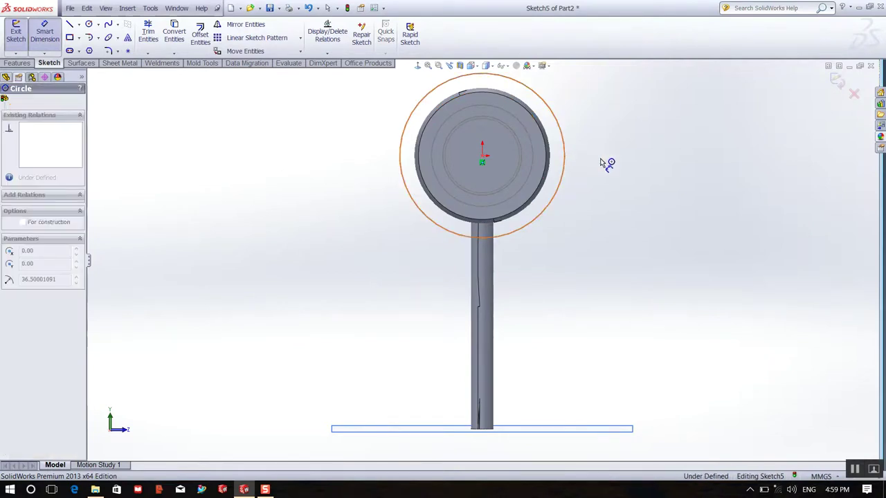
pyautogui.click(627, 166)
pyautogui.write('35')
pyautogui.press('Return')
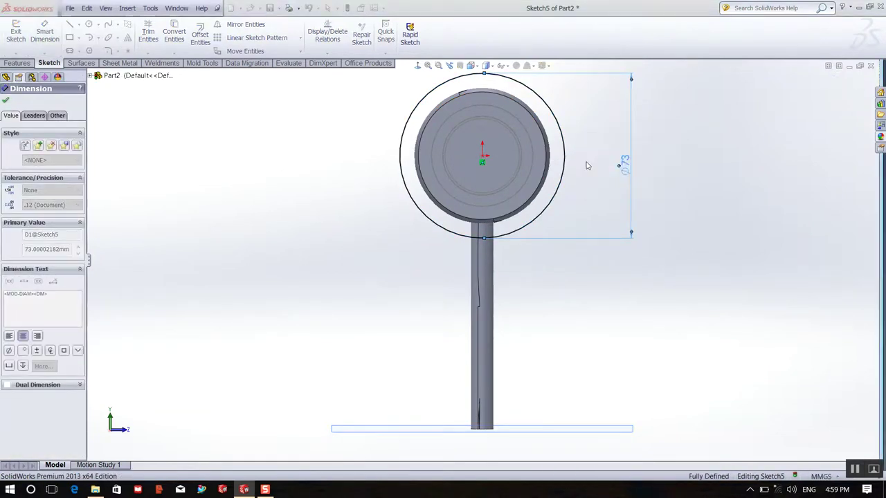
pyautogui.click(25, 40)
# Extrude the Ø35 mm circle 6 mm outward as a new boss
pyautogui.click(29, 44)
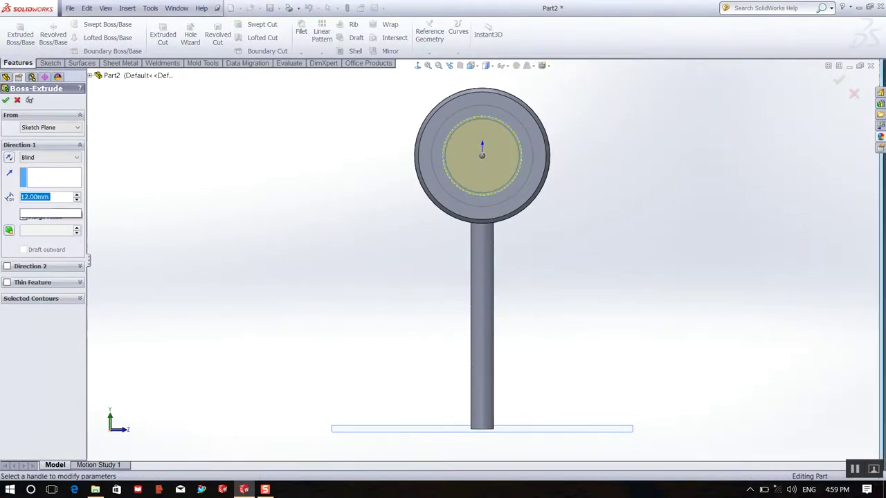
pyautogui.write('6')
pyautogui.press('Return')
pyautogui.moveTo(640, 263)
pyautogui.mouseDown(button='middle')
pyautogui.moveTo(565, 256)
pyautogui.moveTo(591, 273)
pyautogui.moveTo(548, 318)
pyautogui.moveTo(568, 321)
pyautogui.mouseUp(button='middle')
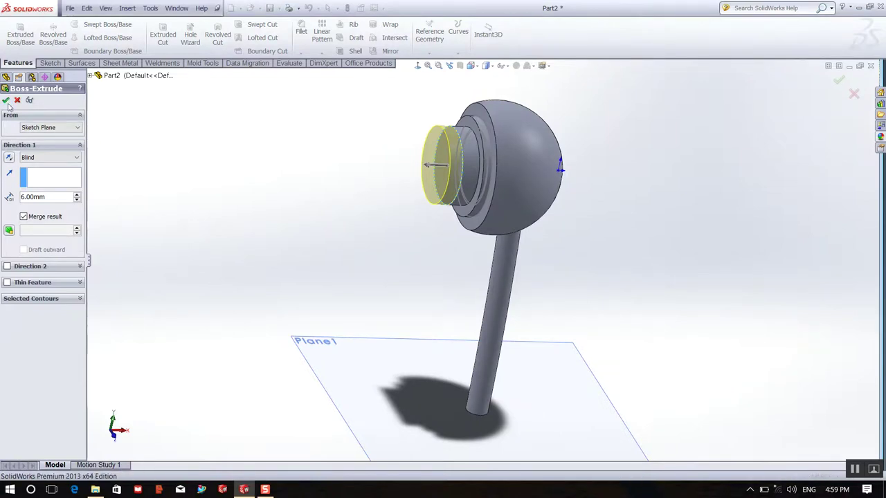
pyautogui.click(6, 100)
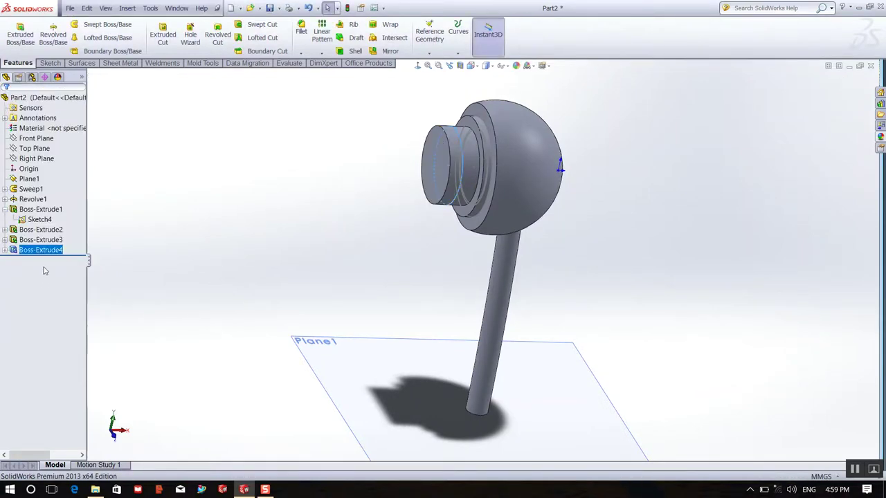
# Edit Boss-Extrude3 so it extrudes the inner circular region instead of the contour
pyautogui.rightClick(52, 240)
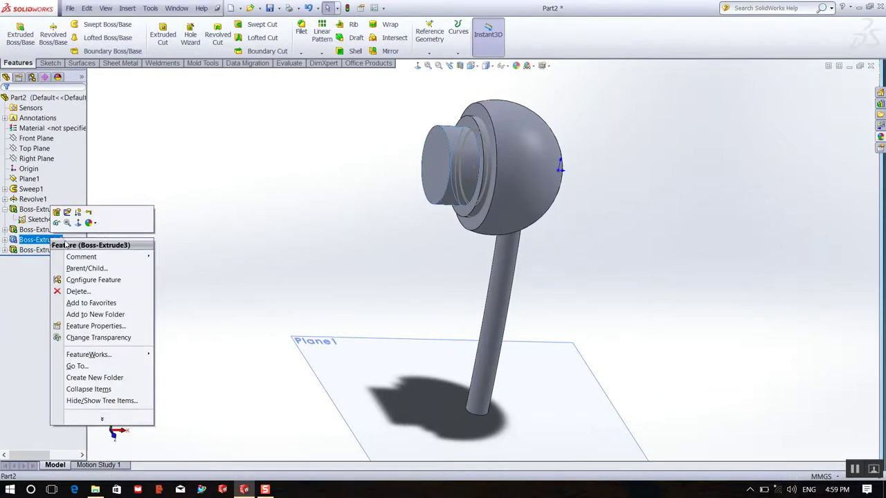
pyautogui.click(57, 213)
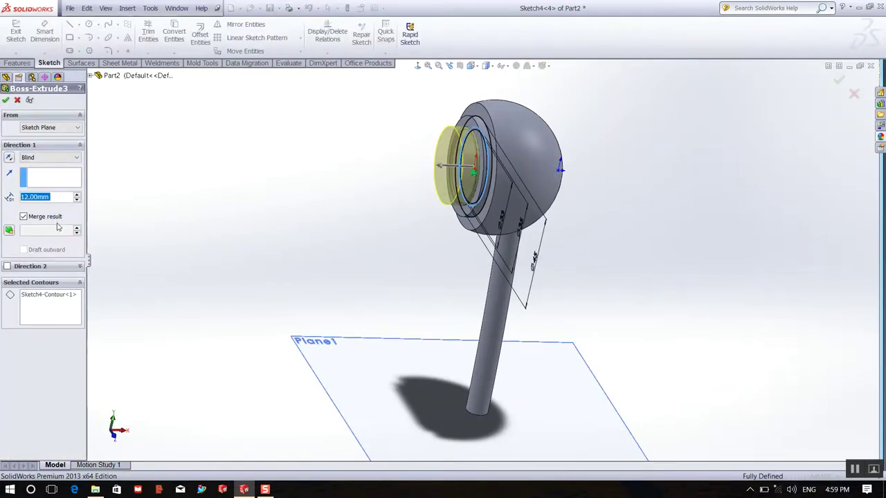
pyautogui.rightClick(57, 306)
pyautogui.click(87, 307)
pyautogui.moveTo(293, 217); pyautogui.dragTo(466, 193, button='middle')
pyautogui.click(533, 165)
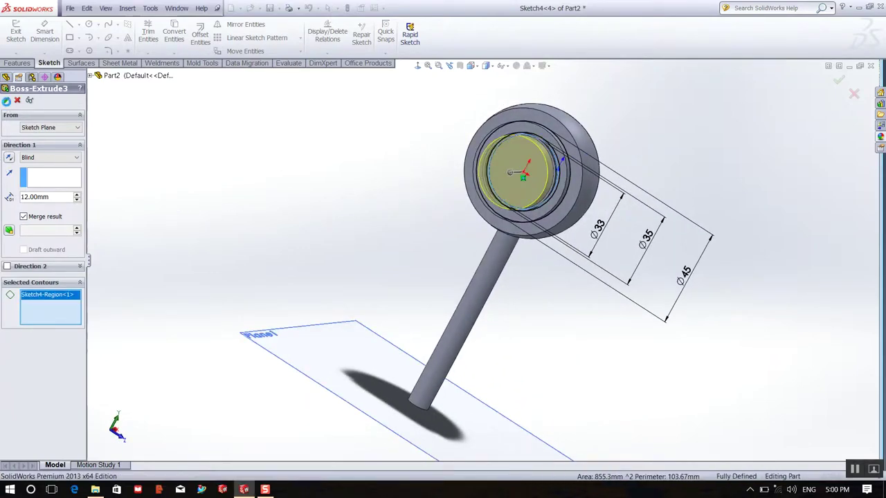
pyautogui.click(5, 101)
pyautogui.moveTo(601, 145)
pyautogui.mouseDown(button='middle')
pyautogui.moveTo(509, 72)
pyautogui.moveTo(536, 95)
pyautogui.mouseUp(button='middle')
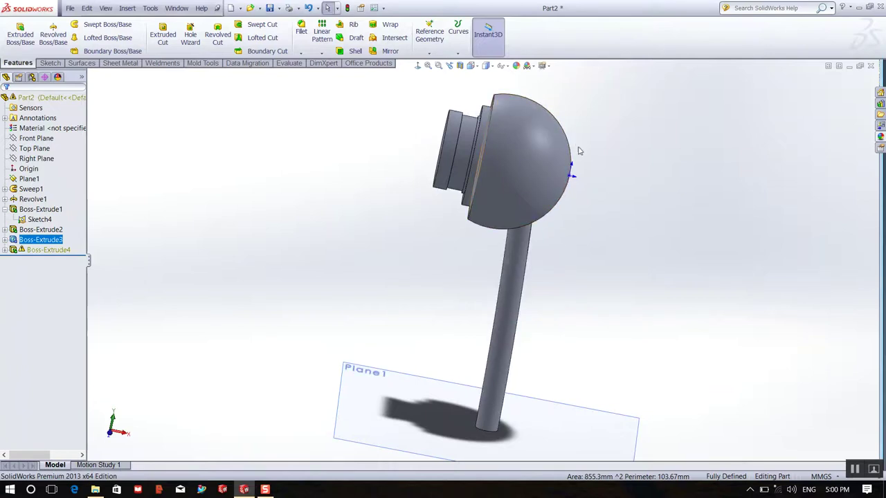
pyautogui.click(437, 46)
# Create Axis1 at the intersection of the Right Plane and Top Plane
pyautogui.click(437, 75)
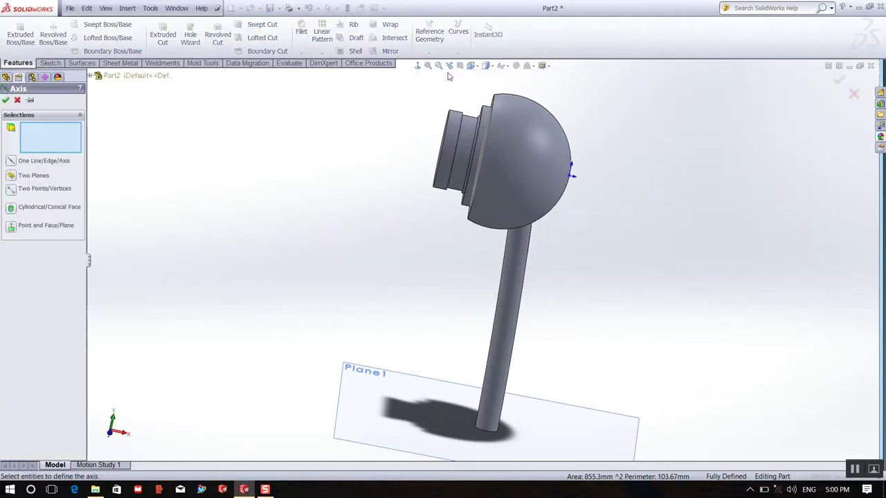
pyautogui.click(90, 76)
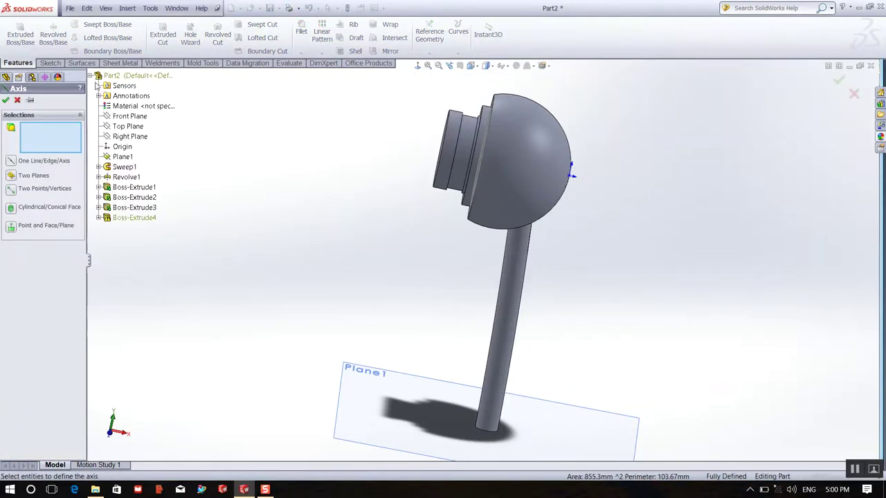
pyautogui.click(139, 137)
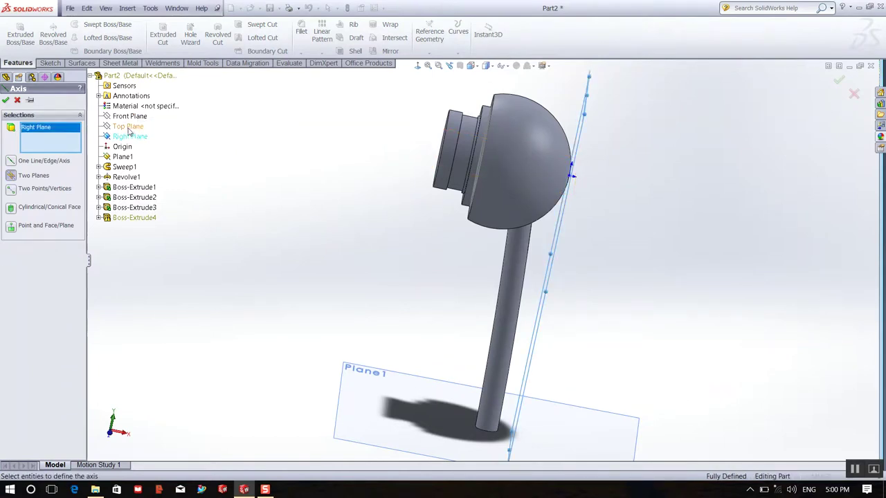
pyautogui.click(128, 127)
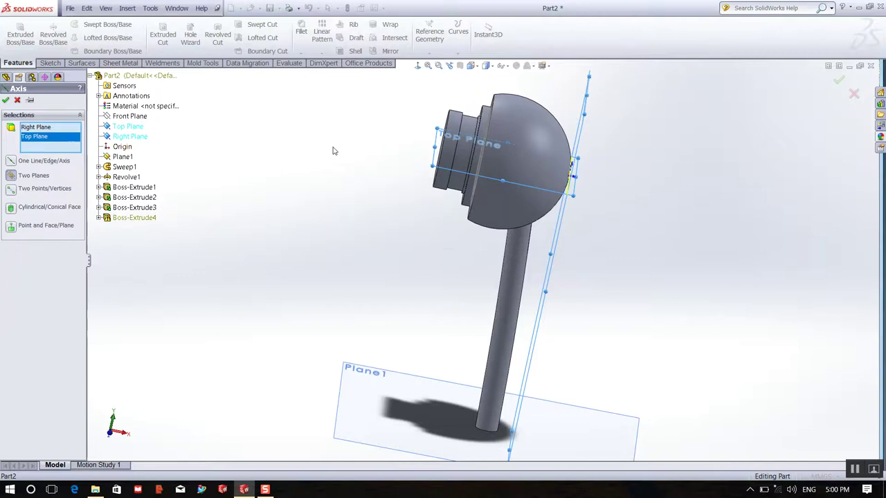
pyautogui.click(6, 100)
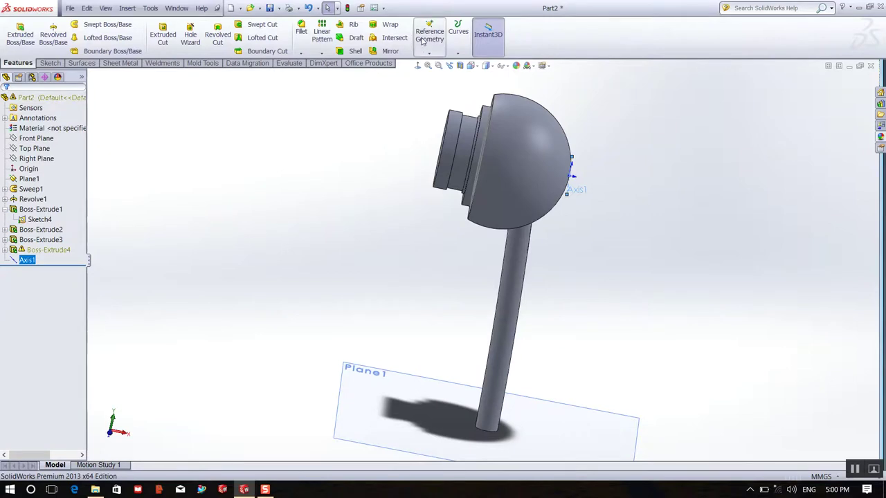
# Create Plane2 through Axis1 at 25° to the Right Plane, flipped to the other side
pyautogui.click(422, 42)
pyautogui.click(433, 62)
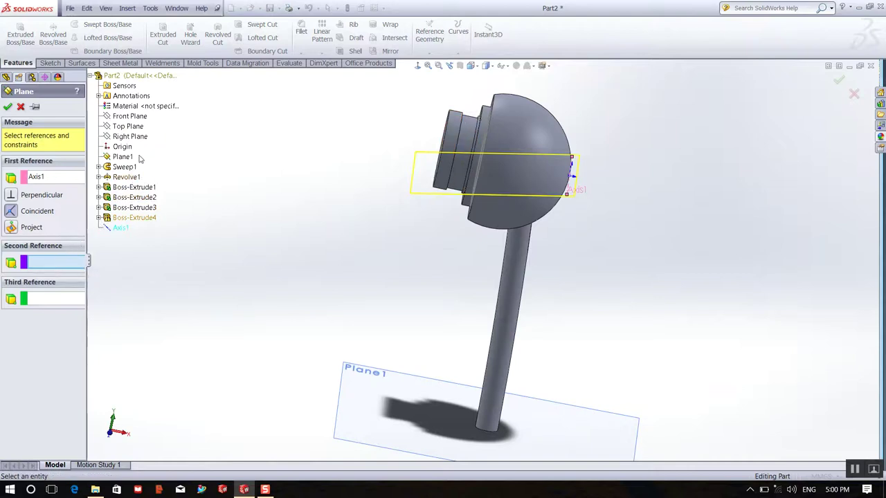
pyautogui.click(125, 139)
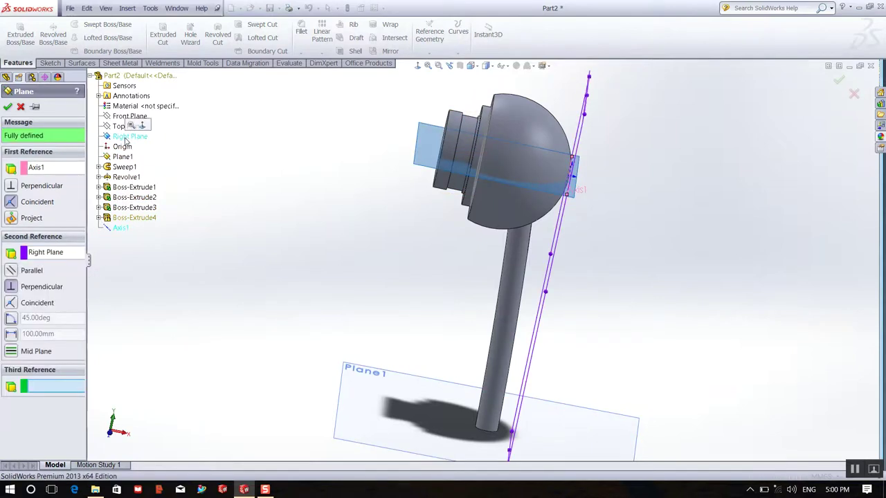
pyautogui.click(10, 318)
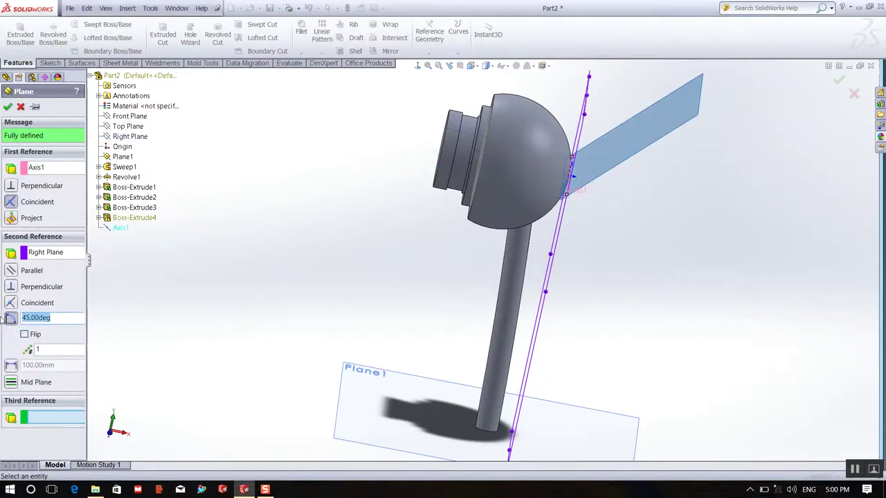
pyautogui.write('25')
pyautogui.press('Return')
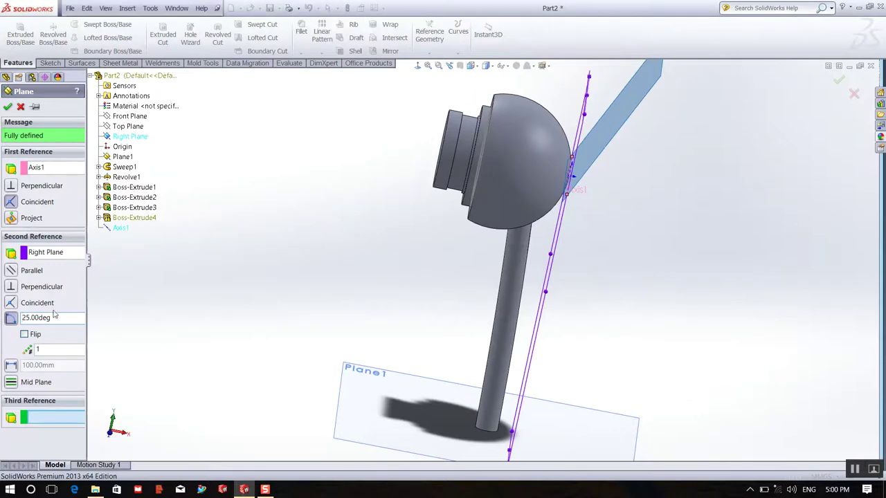
pyautogui.click(24, 334)
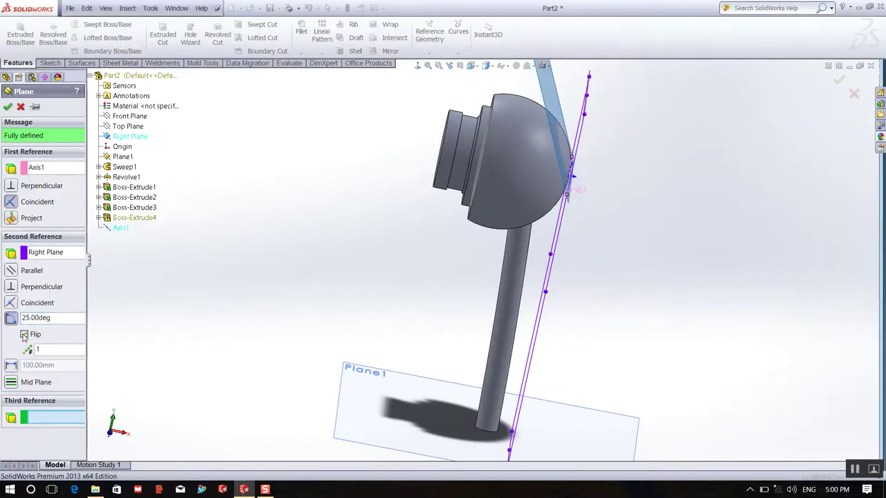
pyautogui.click(8, 107)
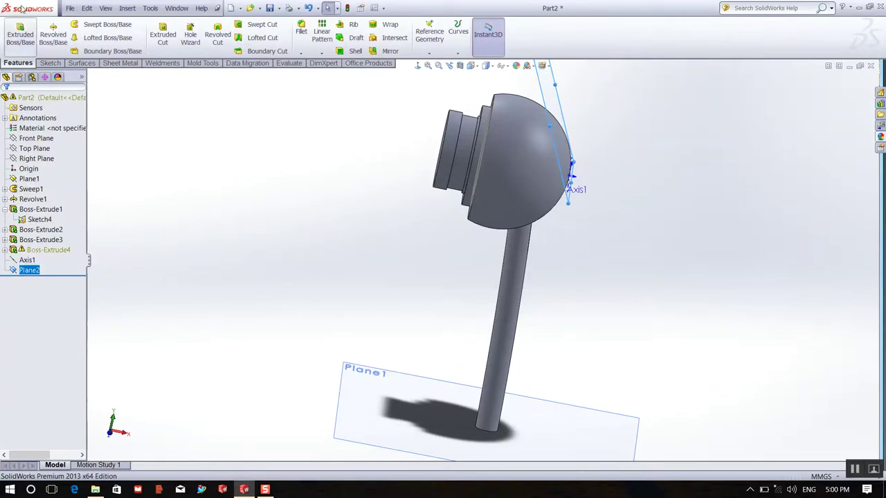
# Add Plane3 offset 8 mm from Plane2, flipped to the opposite side
pyautogui.click(430, 52)
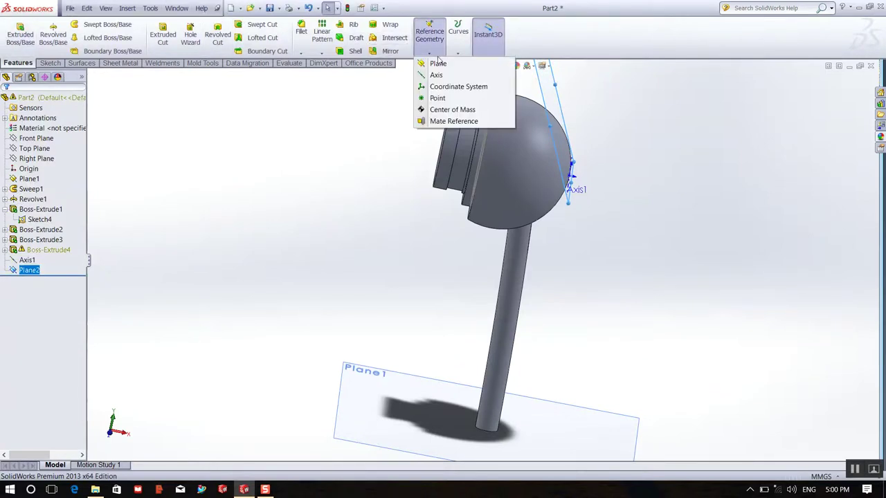
pyautogui.click(438, 63)
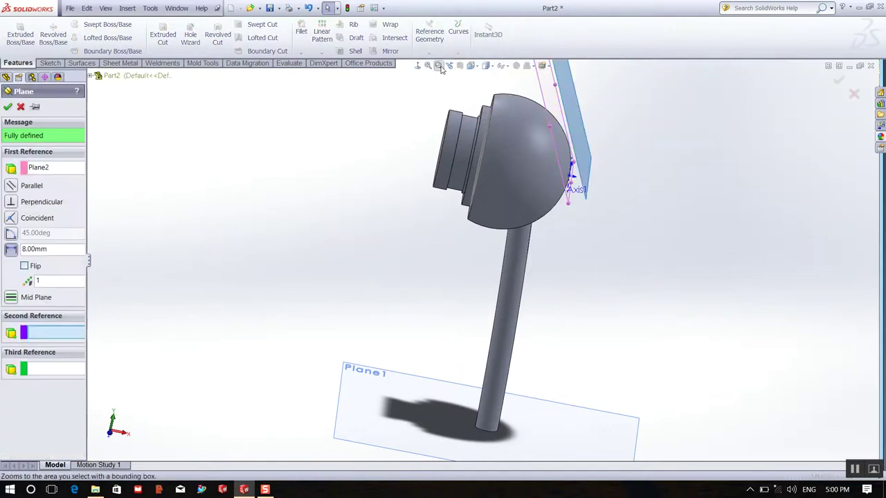
pyautogui.click(25, 266)
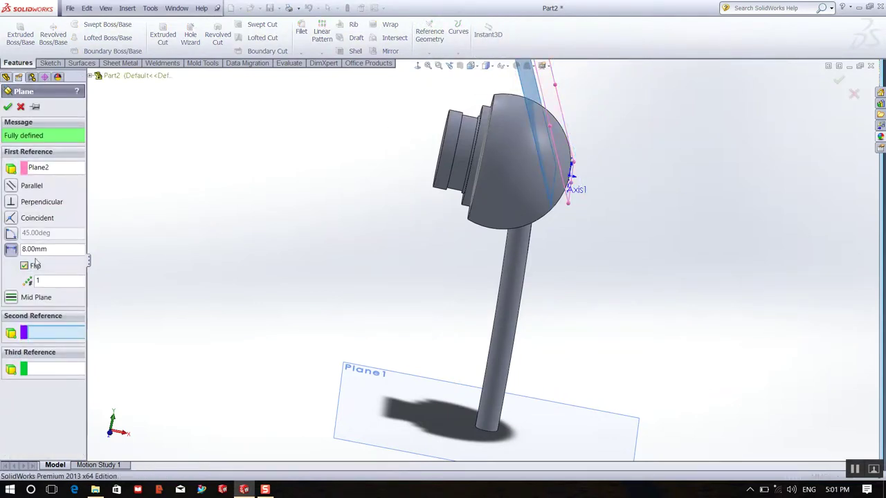
pyautogui.click(7, 107)
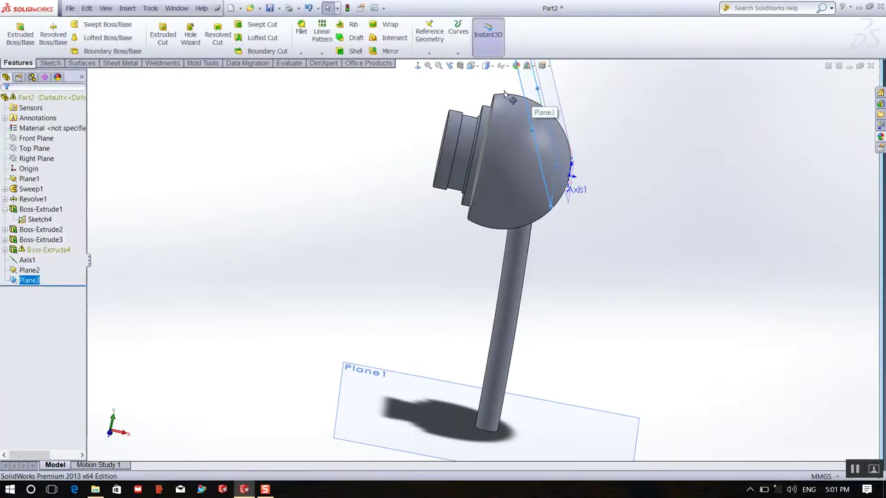
pyautogui.click(49, 63)
# Start a sketch on Plane3 and draw a circle of about 25.92 radius on the dome
pyautogui.click(16, 31)
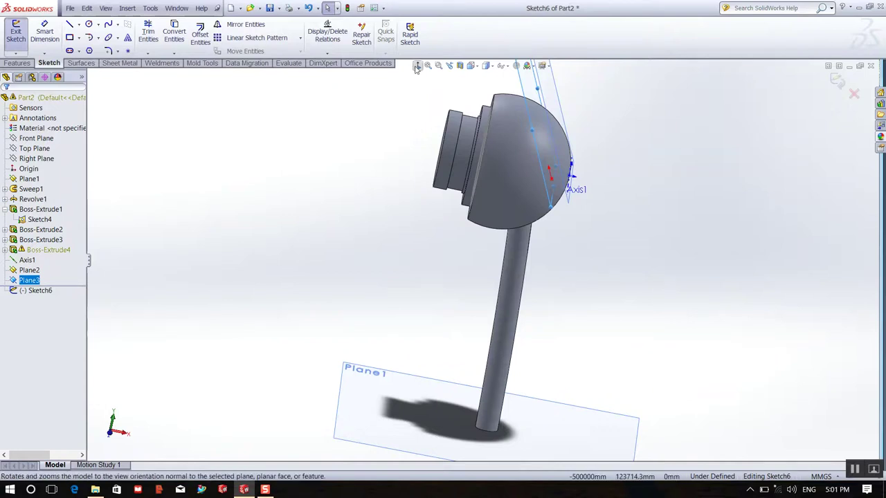
pyautogui.scroll(-3, 485, 212)
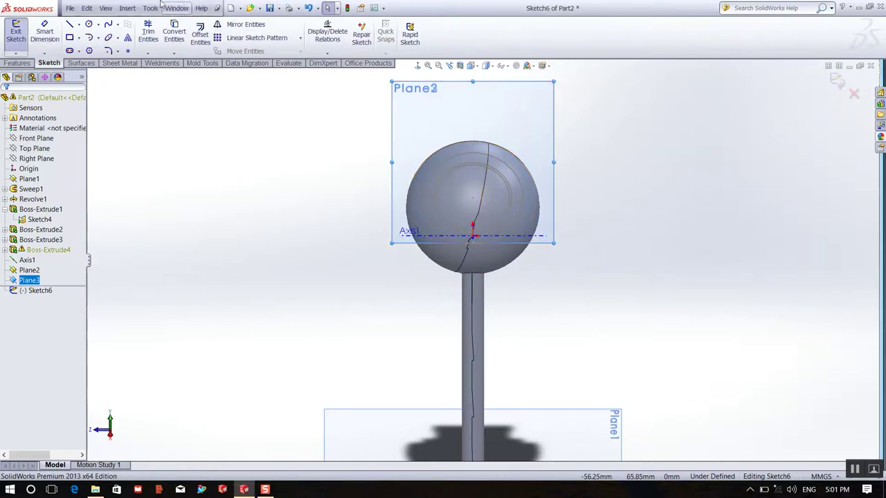
pyautogui.click(89, 25)
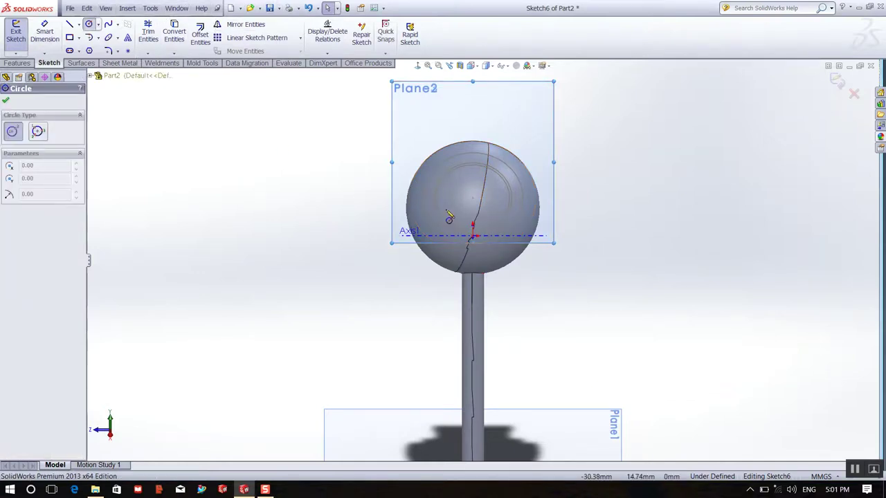
pyautogui.click(488, 202)
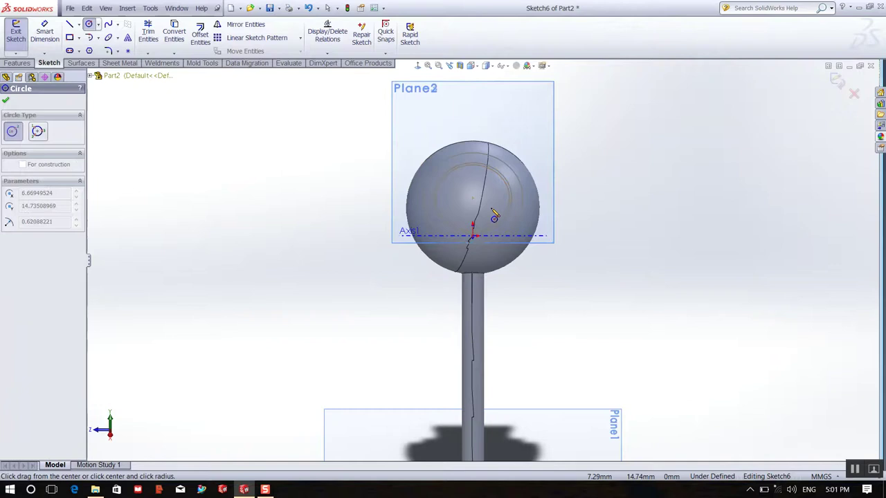
pyautogui.click(510, 266)
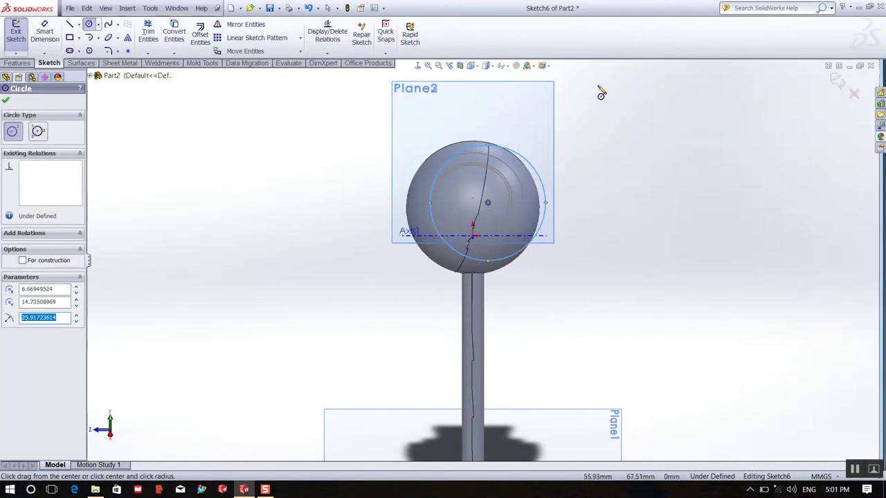
pyautogui.rightClick(502, 118)
pyautogui.click(526, 124)
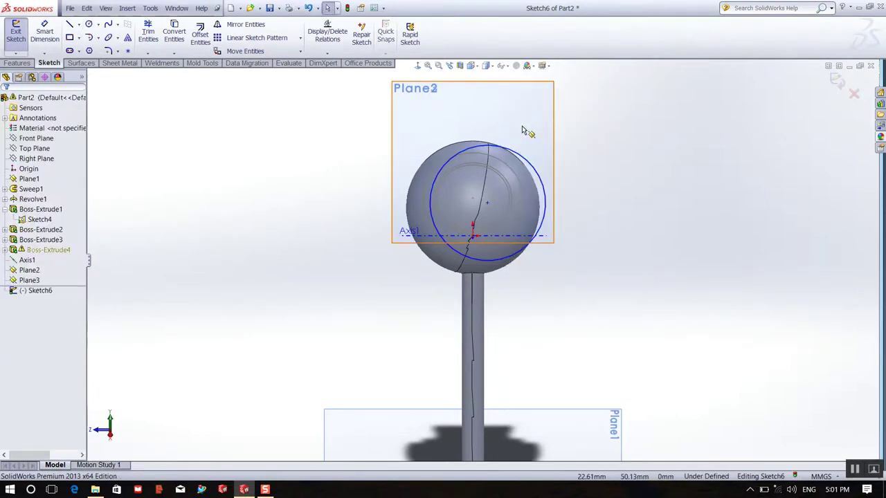
# Make the arc concentric with the dome's outline, extend its lower end, and close the sketch
pyautogui.click(459, 148)
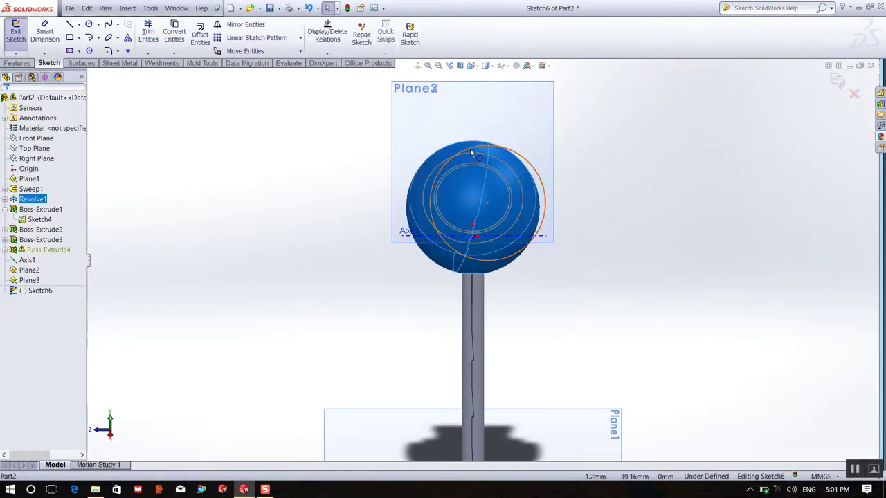
pyautogui.click(471, 150)
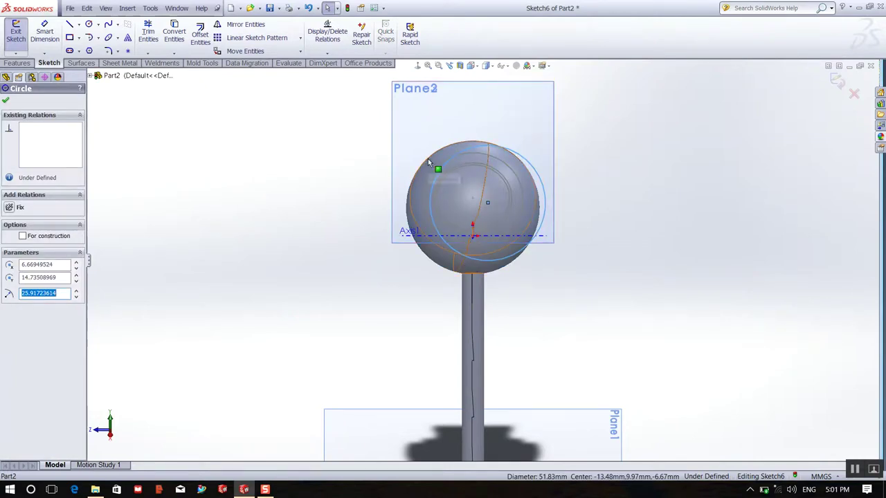
pyautogui.keyDown('ctrl'); pyautogui.click(406, 224); pyautogui.keyUp('ctrl')
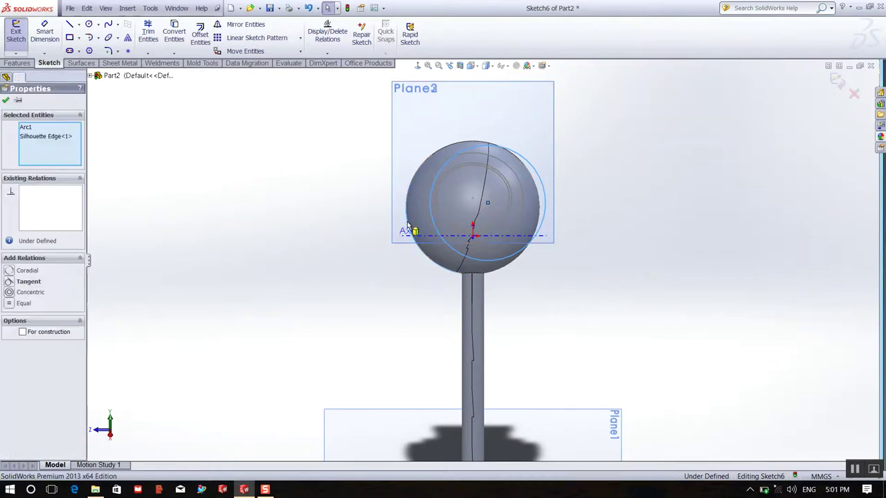
pyautogui.click(35, 293)
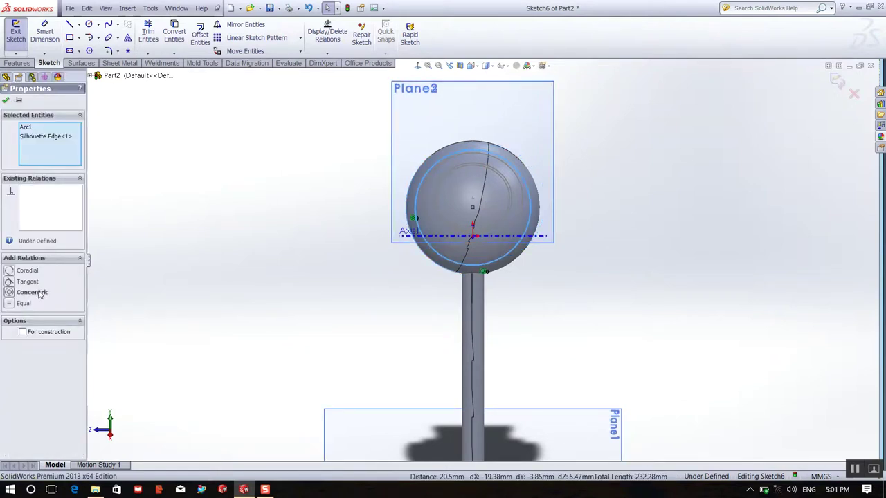
pyautogui.moveTo(552, 182)
pyautogui.mouseDown(button='middle')
pyautogui.moveTo(585, 162)
pyautogui.moveTo(647, 170)
pyautogui.mouseUp(button='middle')
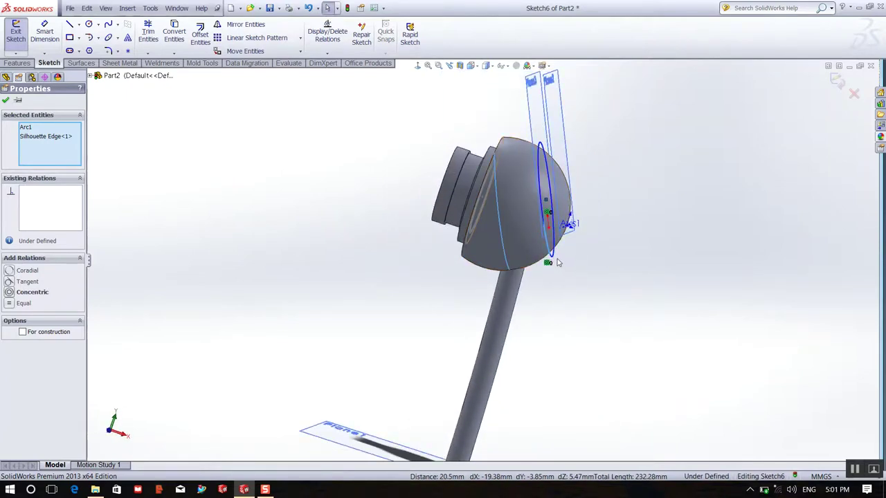
pyautogui.moveTo(550, 260); pyautogui.dragTo(552, 286)
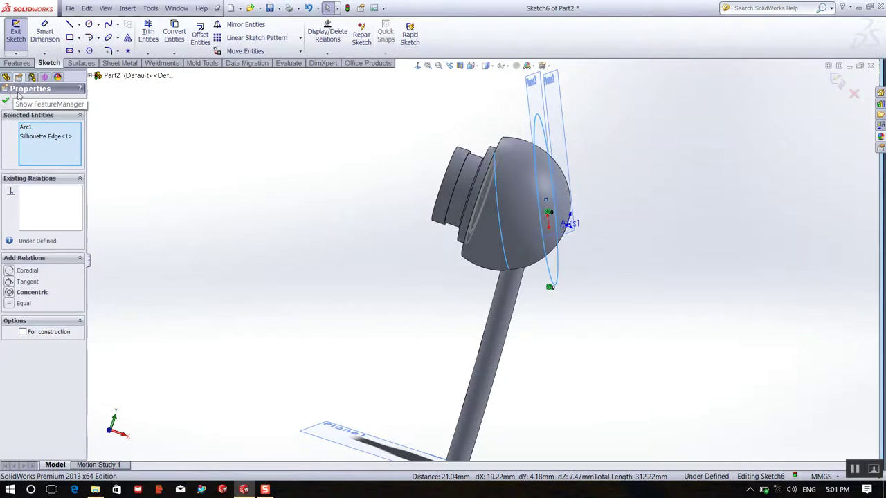
pyautogui.click(8, 101)
# Close Sketch6 and dismiss the rebuild warning, leaving Boss-Extrude4's menu unchanged
pyautogui.click(12, 33)
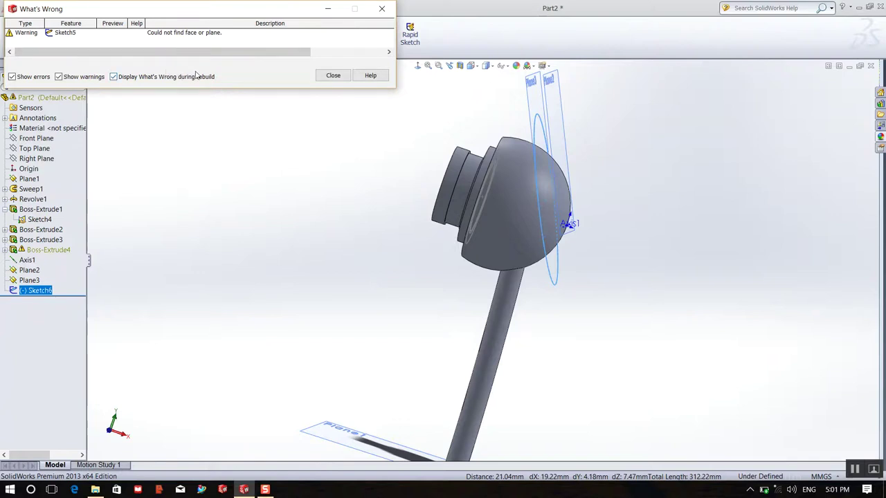
pyautogui.click(334, 76)
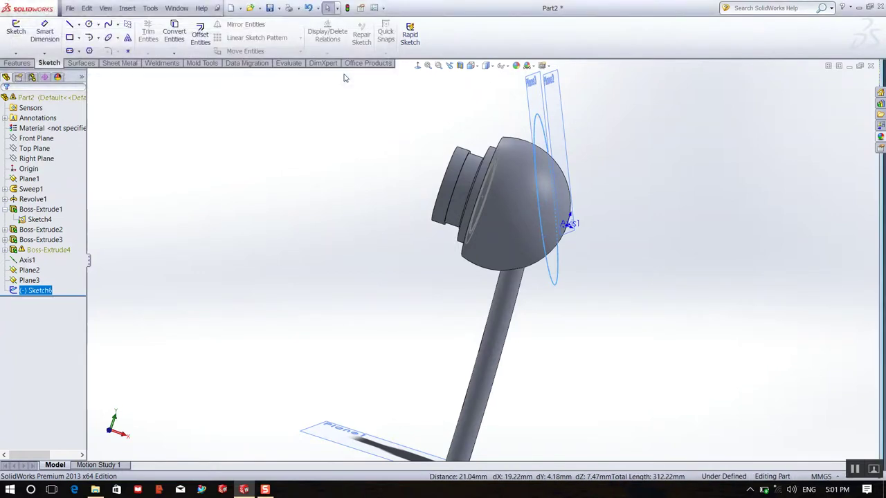
pyautogui.keyDown('ctrl'); pyautogui.click(47, 252); pyautogui.keyUp('ctrl')
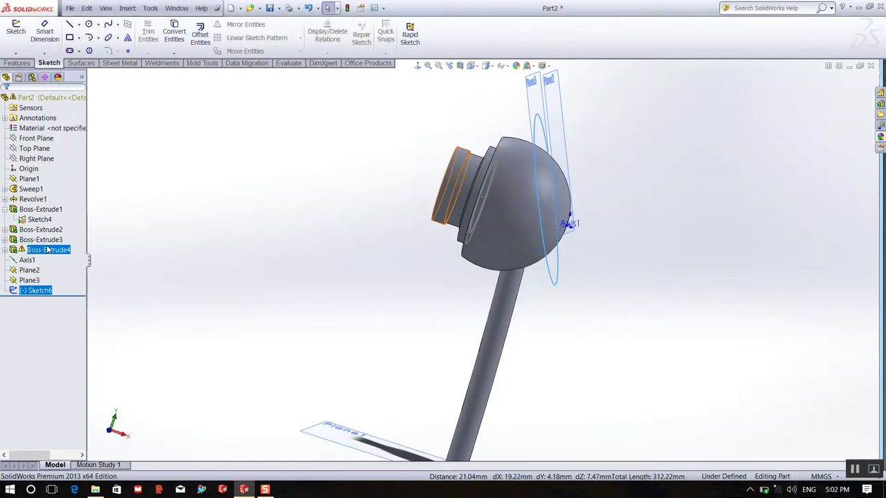
pyautogui.rightClick(48, 251)
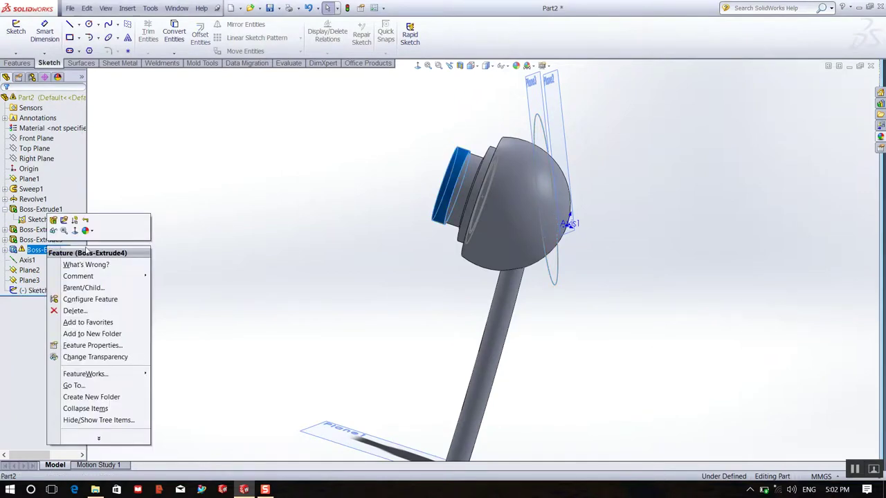
pyautogui.click(29, 294)
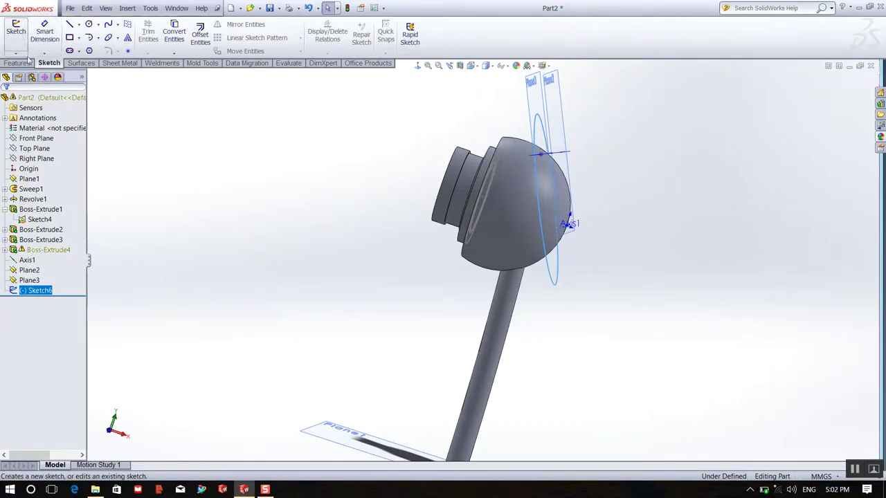
# Extrude-cut Sketch6's circle 36 mm blind in the reversed direction to make Cut-Extrude1
pyautogui.click(25, 65)
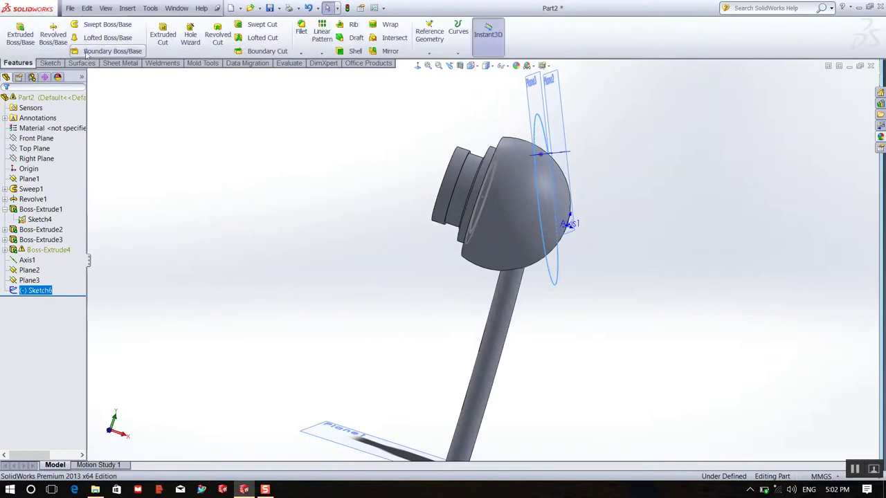
pyautogui.click(161, 35)
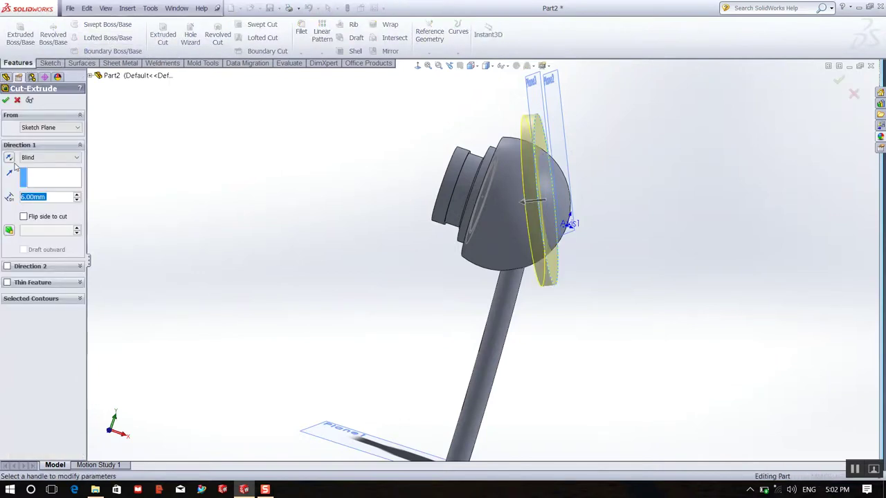
pyautogui.click(9, 157)
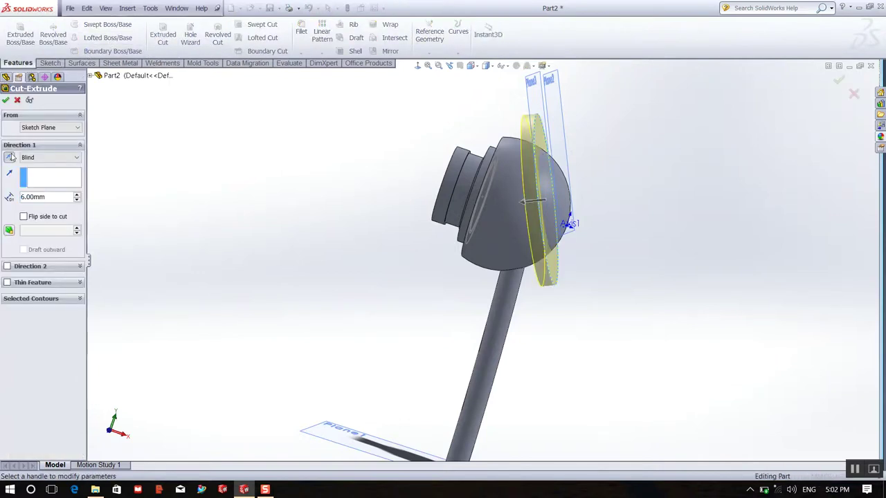
pyautogui.click(76, 195)
pyautogui.click(76, 196)
pyautogui.click(75, 196)
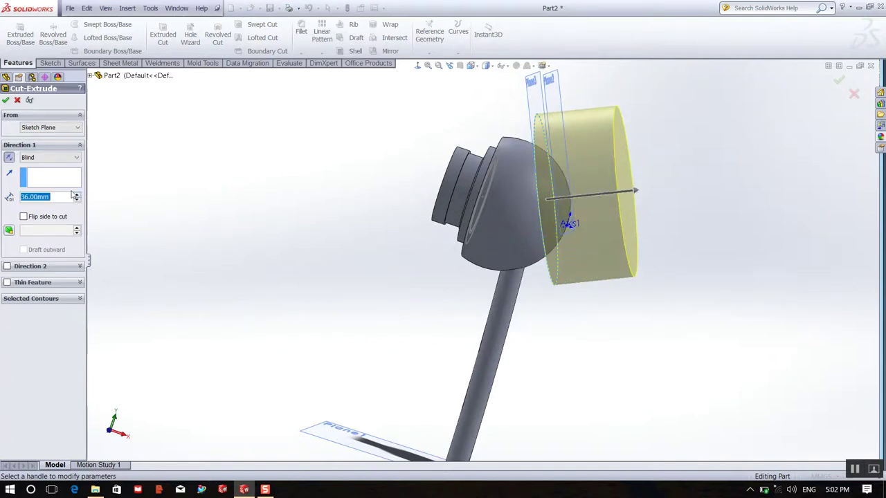
pyautogui.click(7, 101)
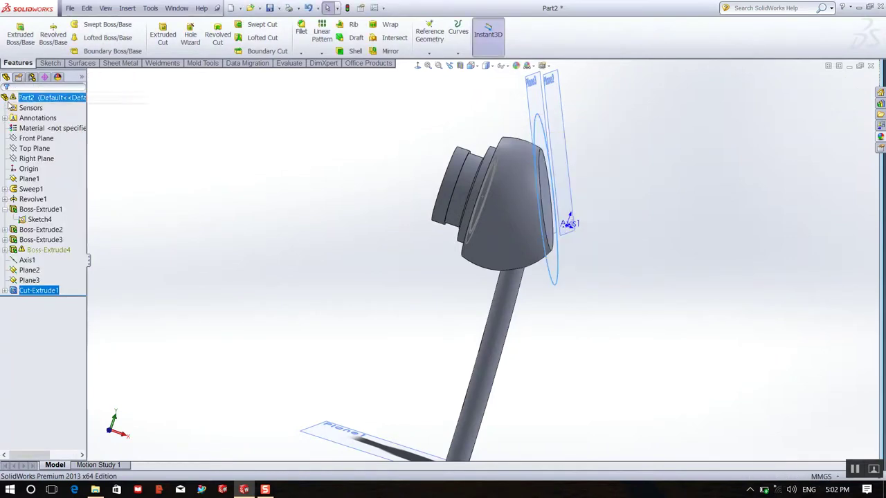
# Delete the failing Boss-Extrude4 feature and clear the rebuild warning
pyautogui.rightClick(63, 253)
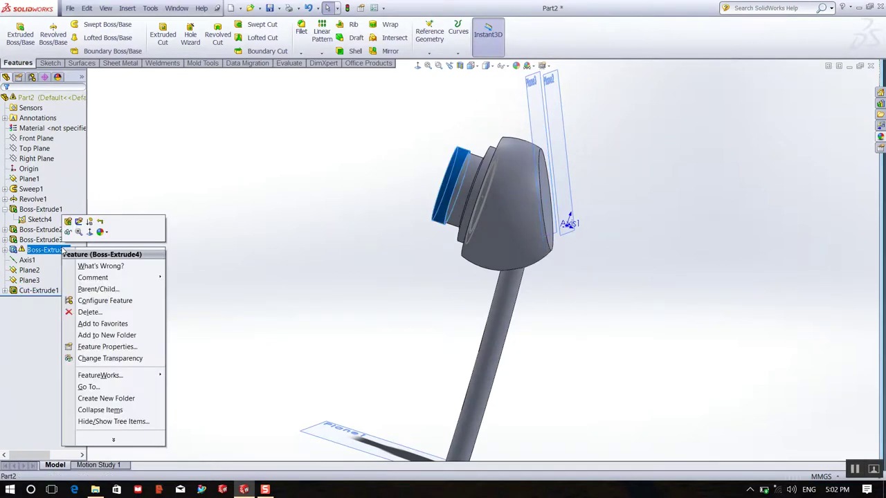
pyautogui.click(69, 224)
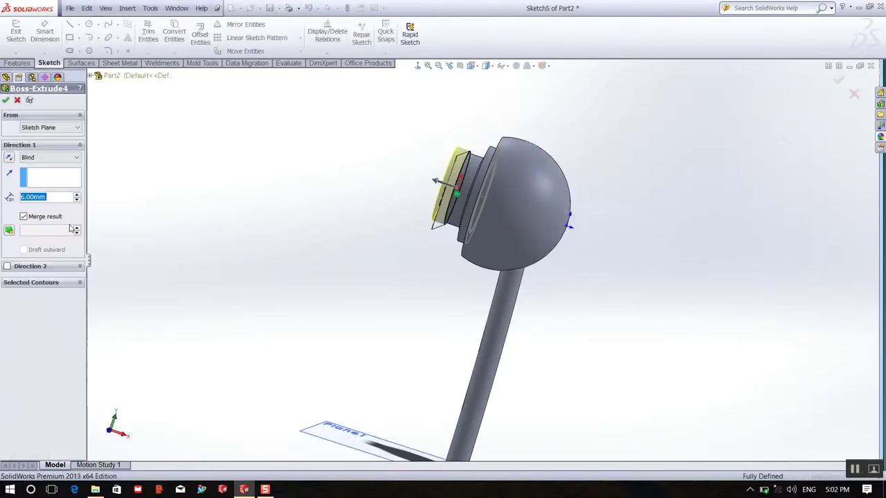
pyautogui.moveTo(326, 134); pyautogui.dragTo(375, 143, button='middle')
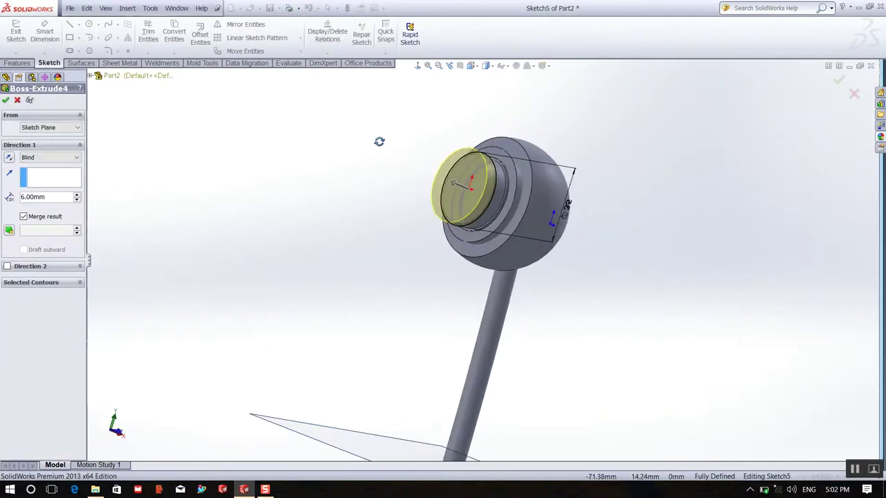
pyautogui.click(5, 100)
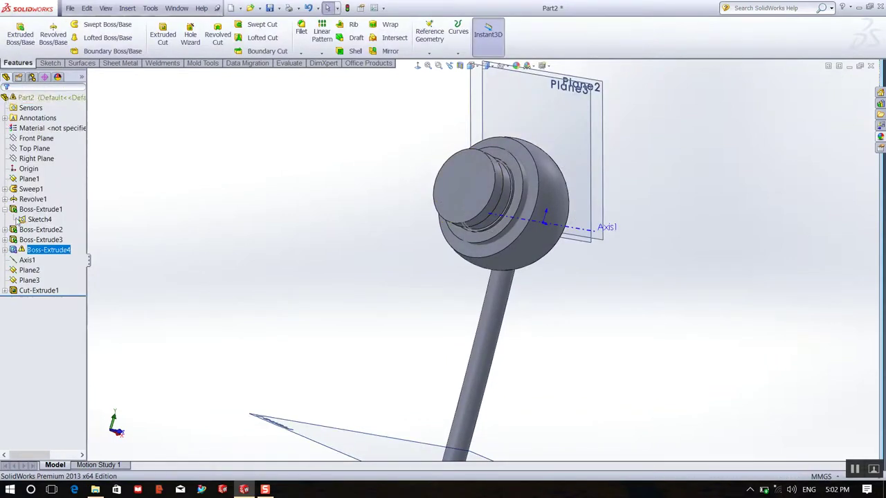
pyautogui.rightClick(37, 251)
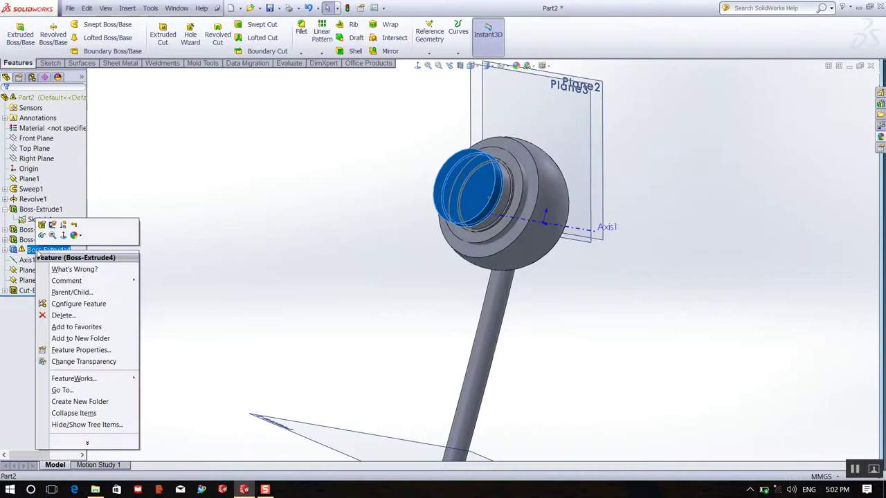
pyautogui.click(63, 316)
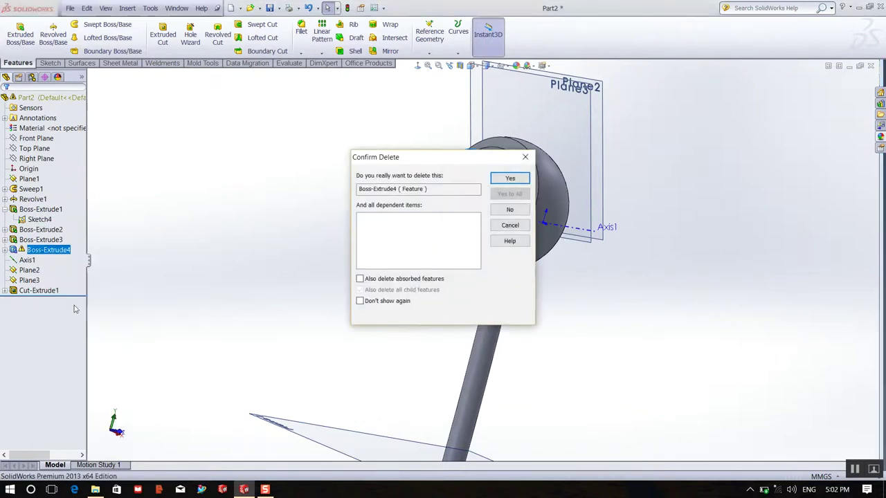
pyautogui.click(510, 179)
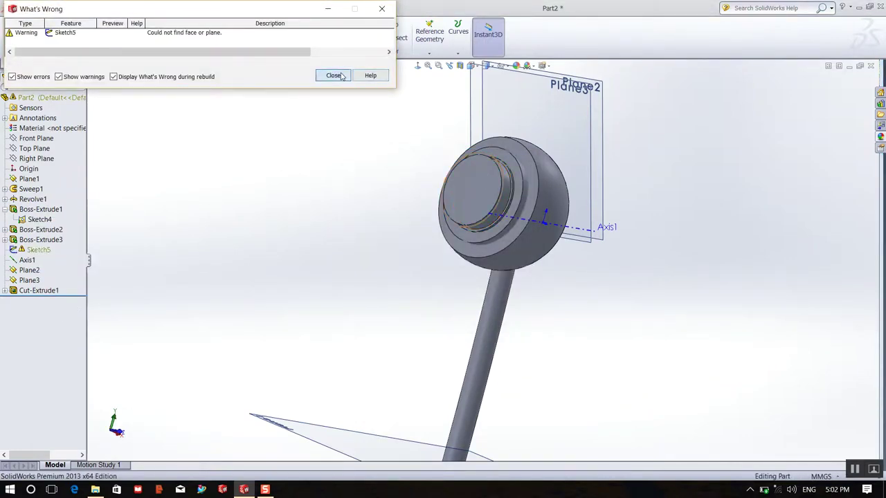
pyautogui.click(333, 75)
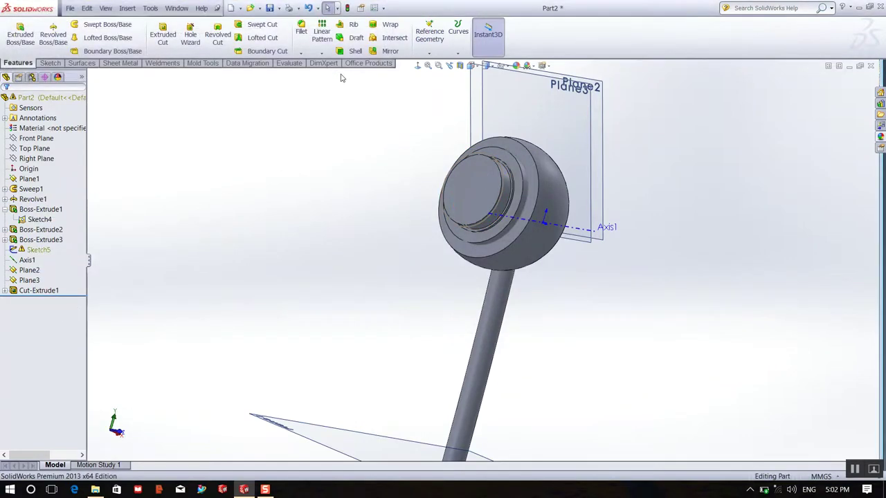
# Delete the leftover Sketch5 from the feature tree
pyautogui.click(38, 250)
pyautogui.rightClick(40, 251)
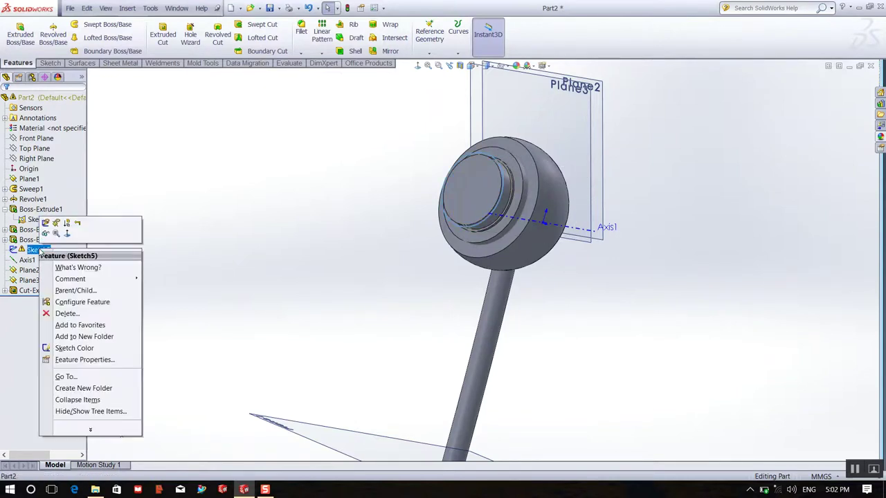
pyautogui.click(68, 314)
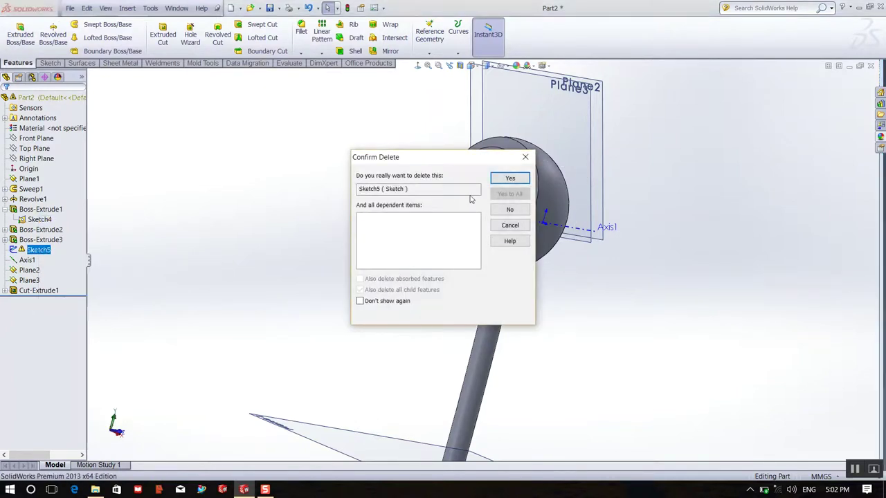
pyautogui.click(508, 179)
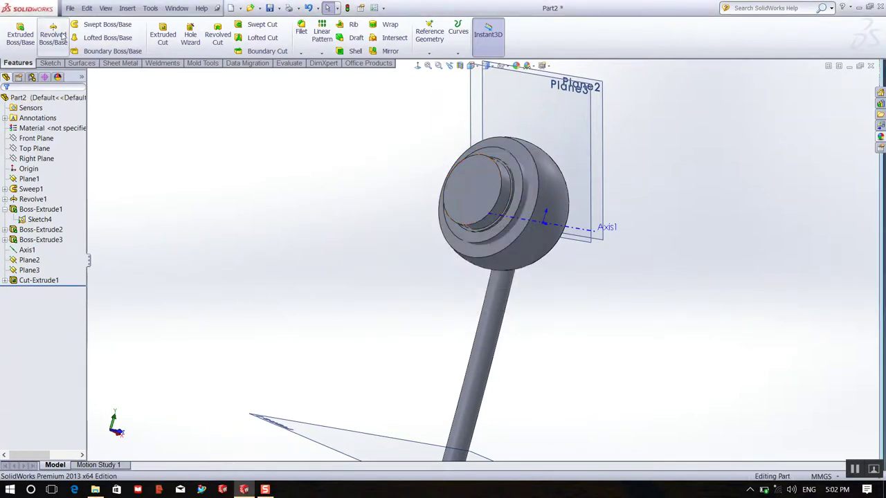
# Start a sketch on the top boss's front face, viewed normal to it
pyautogui.click(486, 184)
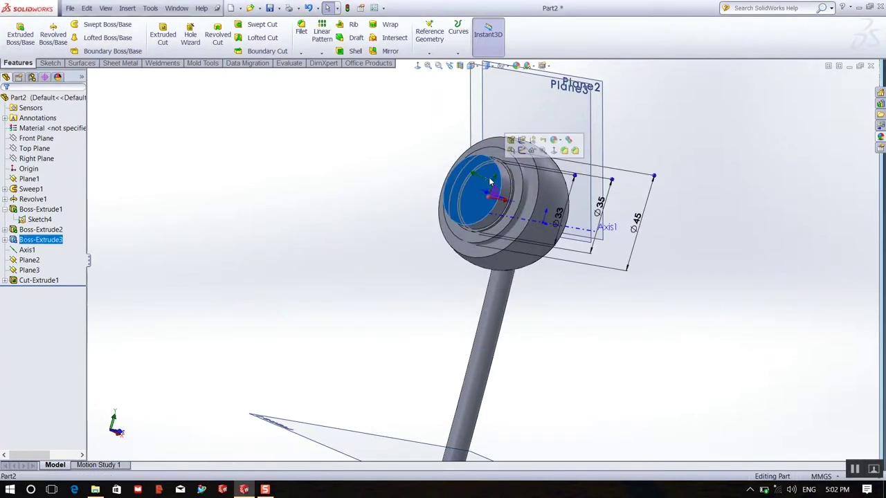
pyautogui.click(526, 148)
pyautogui.click(418, 65)
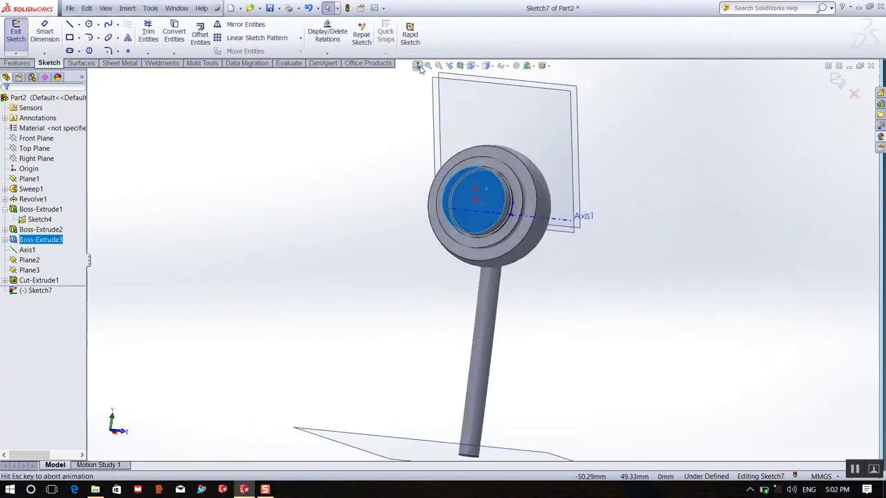
# Draw a circle centred on the origin, dimension it Ø35 mm, and exit the sketch
pyautogui.click(90, 25)
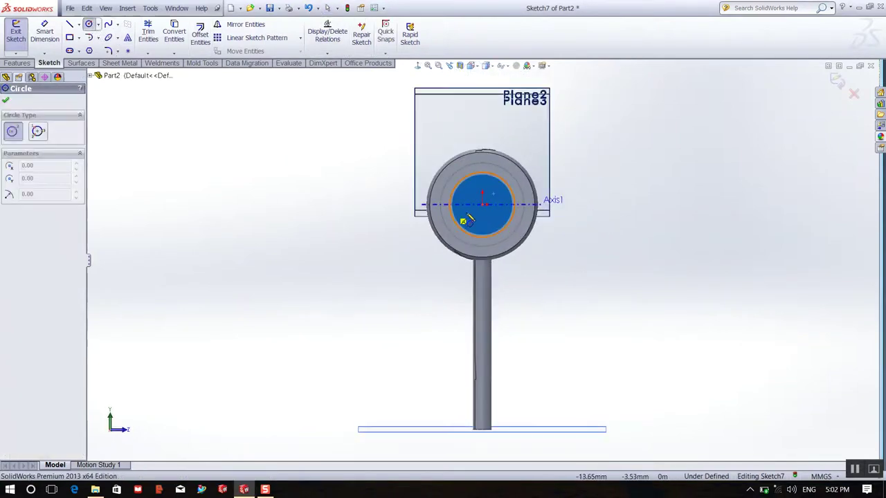
pyautogui.click(482, 205)
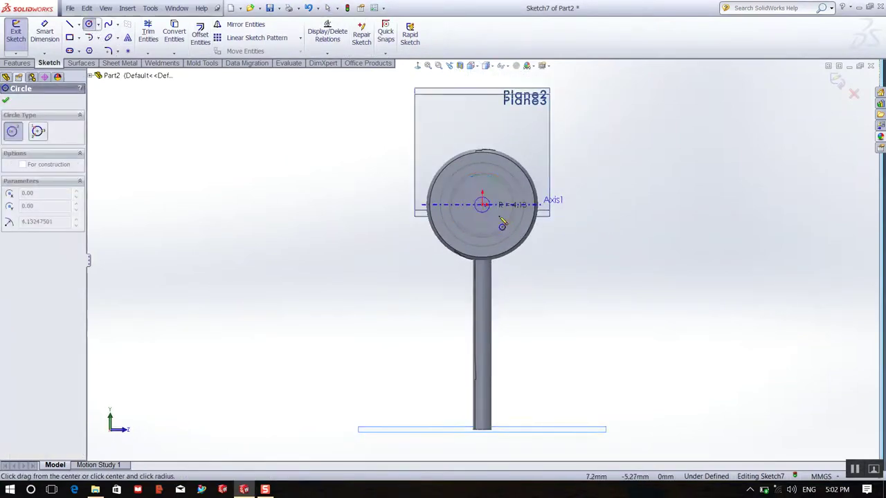
pyautogui.click(528, 253)
pyautogui.click(44, 31)
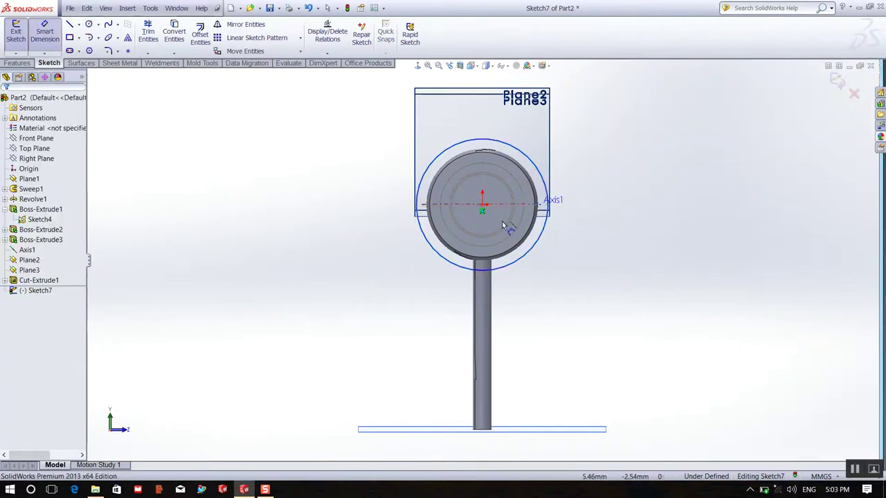
pyautogui.click(542, 250)
pyautogui.click(599, 281)
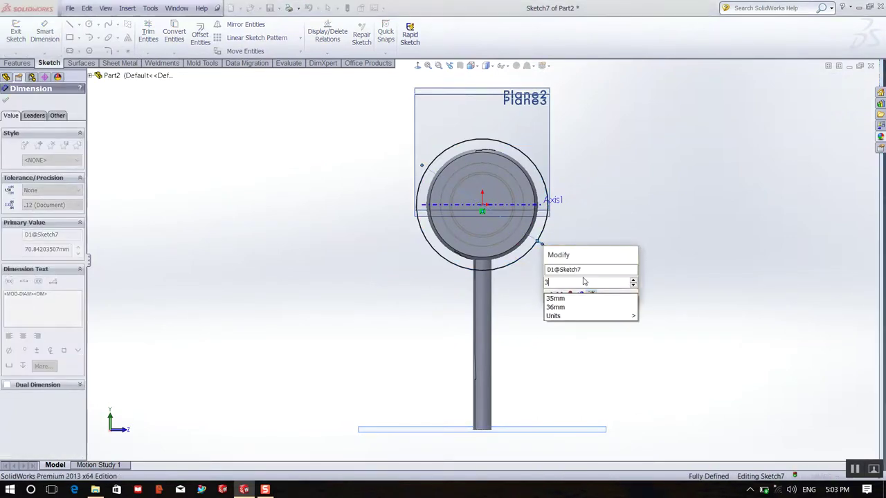
pyautogui.write('35')
pyautogui.press('Return')
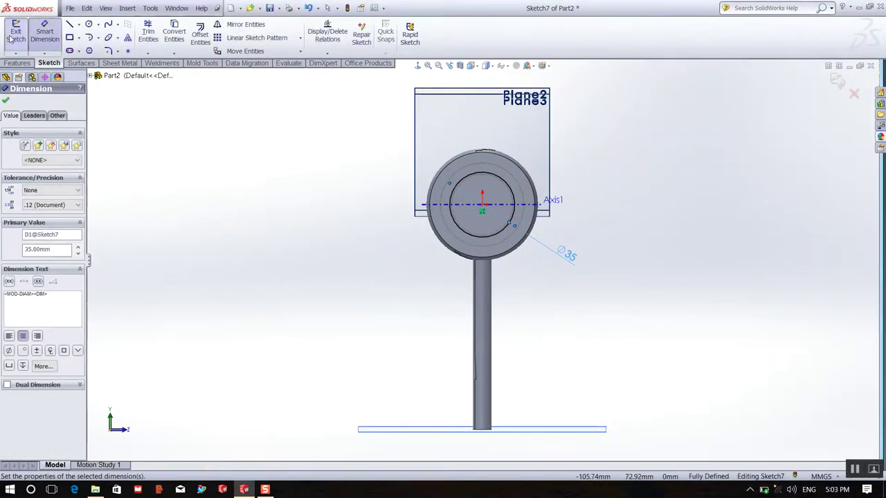
pyautogui.click(15, 33)
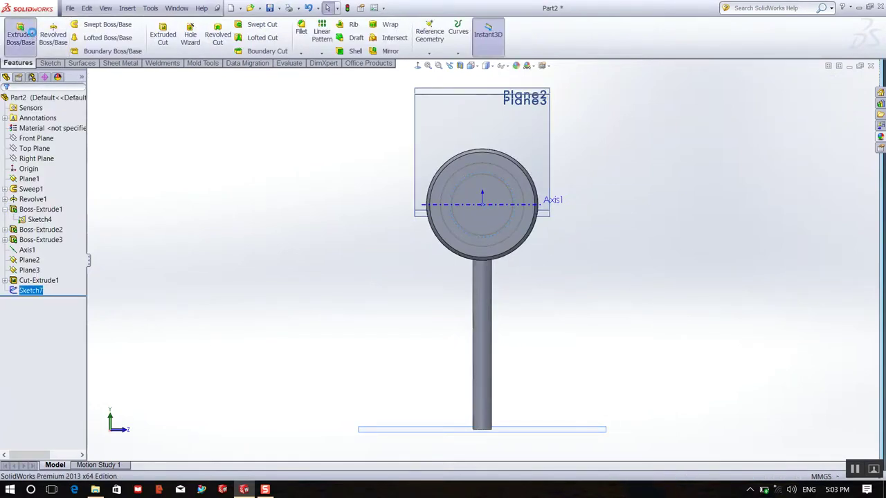
# Extrude Sketch7's Ø35 mm circle 6 mm as Boss-Extrude5
pyautogui.click(21, 34)
pyautogui.write('6')
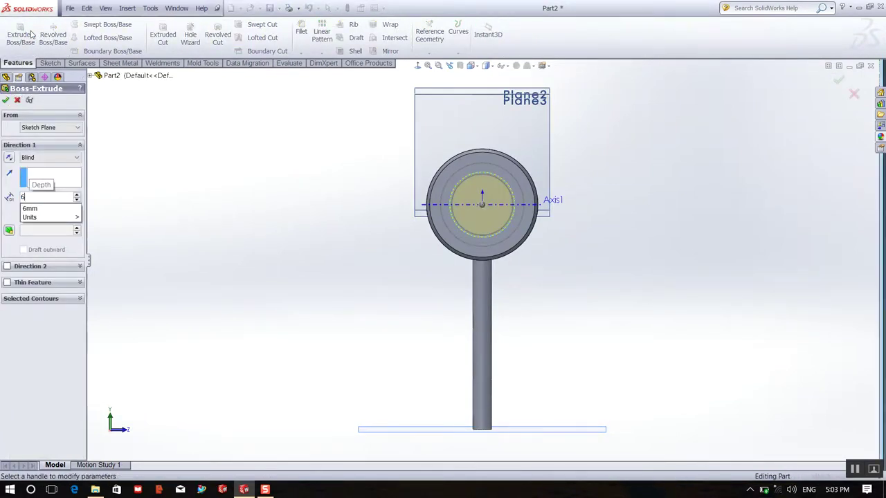
pyautogui.press('Return')
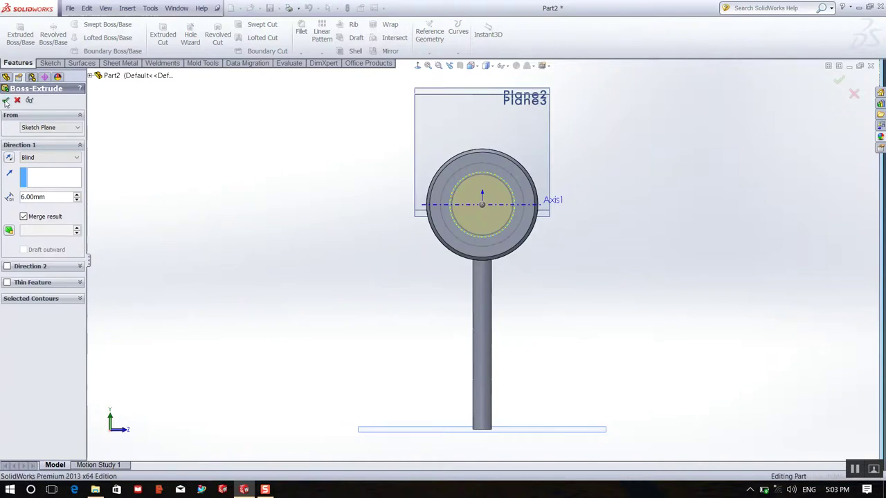
pyautogui.click(5, 102)
# Hide the reference planes and select the recessed circular face of the dome
pyautogui.moveTo(631, 170)
pyautogui.mouseDown(button='middle')
pyautogui.moveTo(674, 160)
pyautogui.moveTo(536, 170)
pyautogui.moveTo(527, 178)
pyautogui.mouseUp(button='middle')
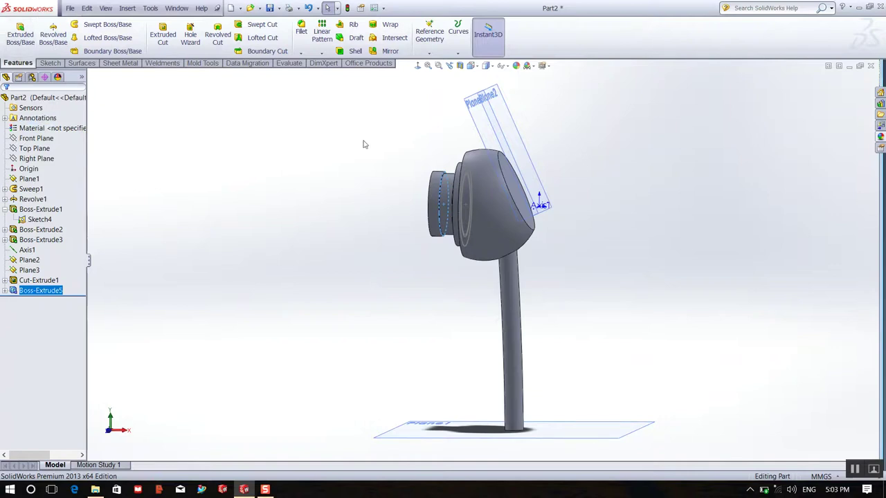
pyautogui.moveTo(616, 137); pyautogui.dragTo(494, 173, button='middle')
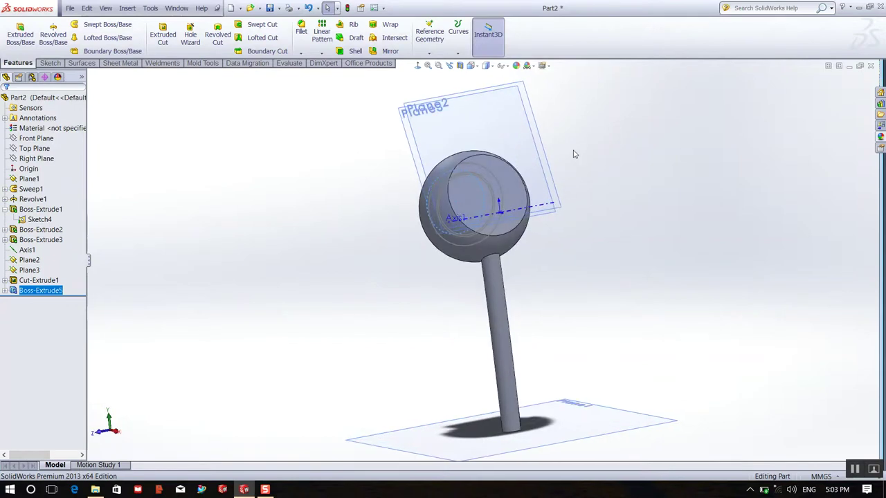
pyautogui.click(500, 175)
pyautogui.click(584, 97)
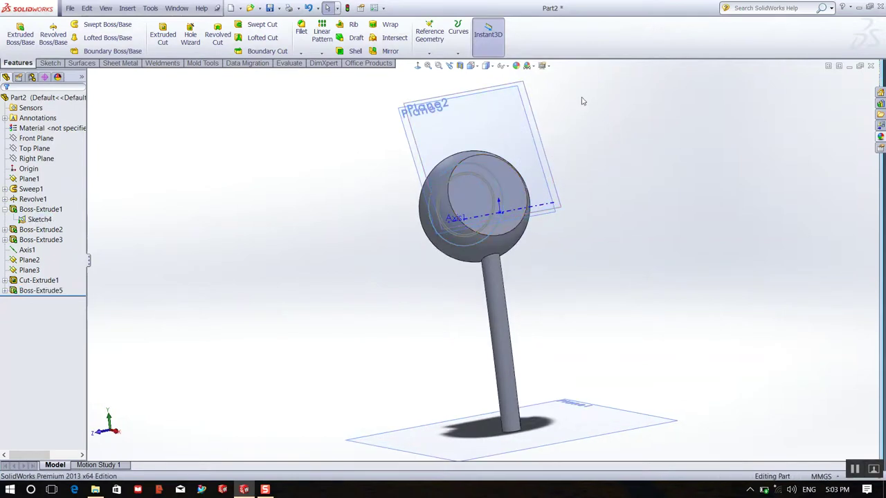
pyautogui.click(503, 65)
pyautogui.click(502, 77)
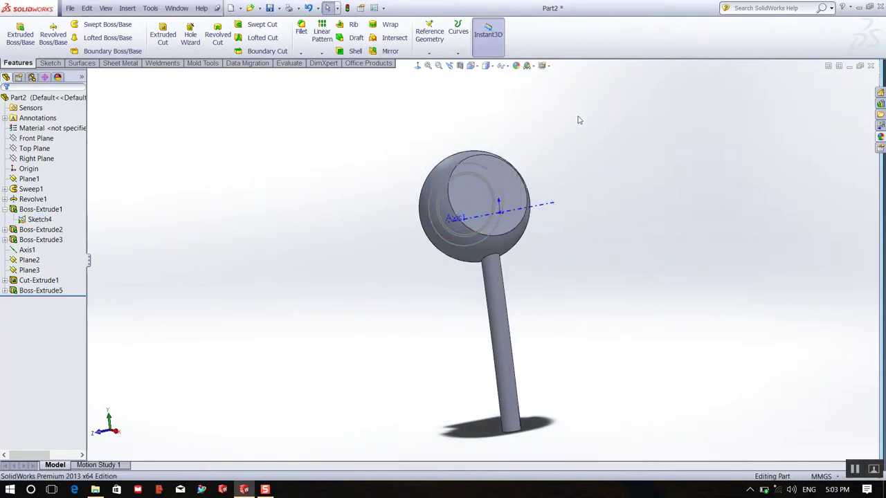
pyautogui.click(487, 178)
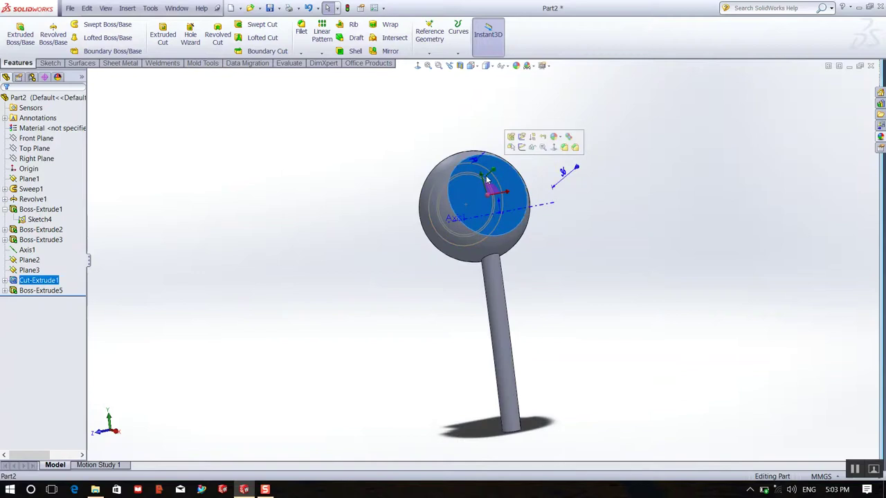
# Sketch a circle offset 2 mm inside the face's circular edge as Sketch8
pyautogui.click(521, 148)
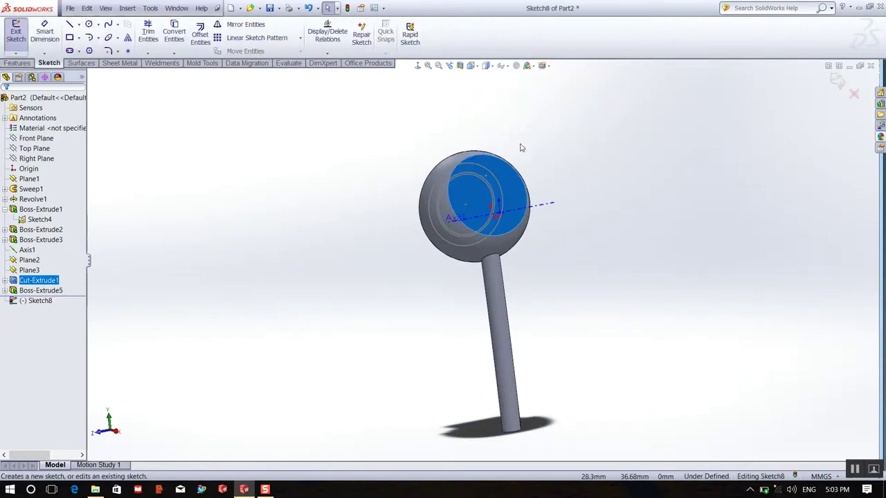
pyautogui.click(417, 66)
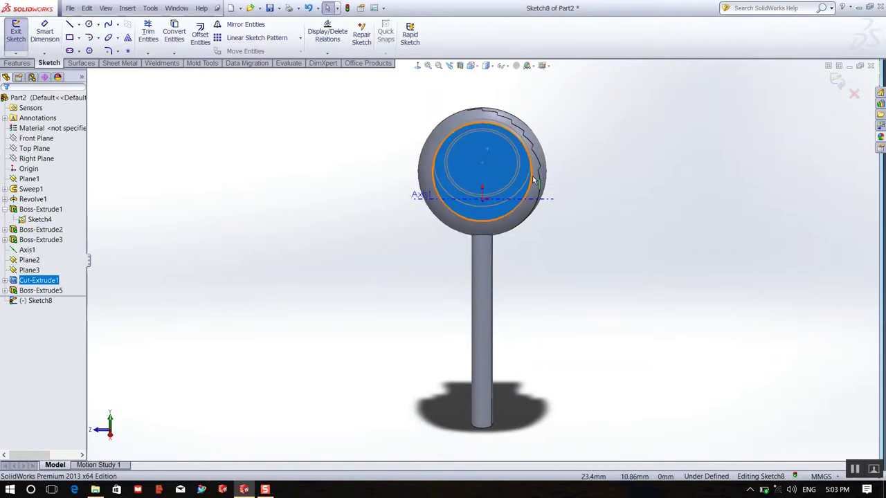
pyautogui.click(532, 177)
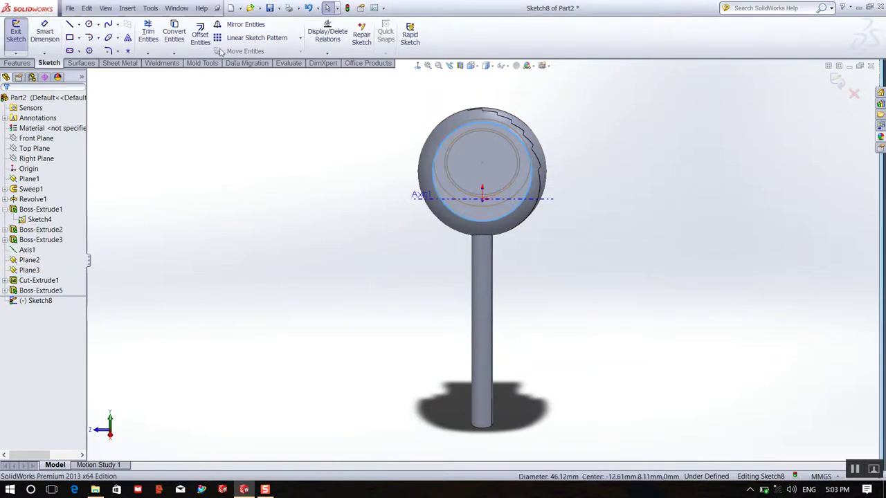
pyautogui.click(200, 35)
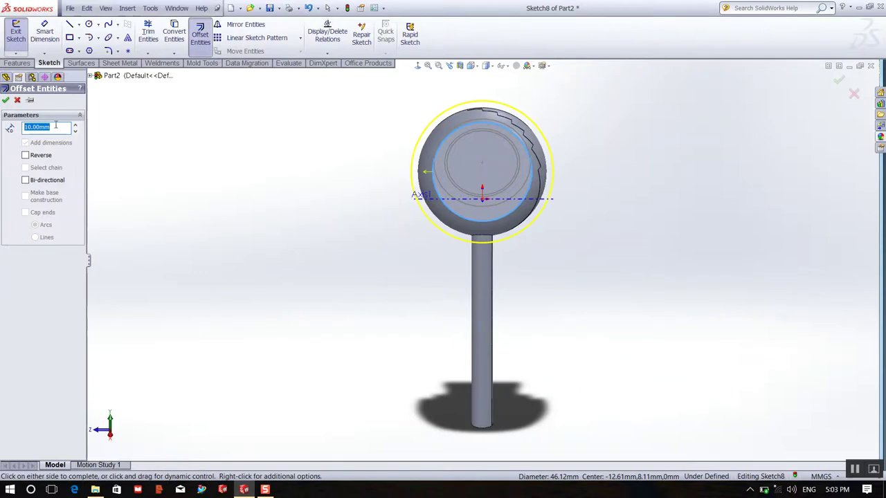
pyautogui.write('2')
pyautogui.press('Return')
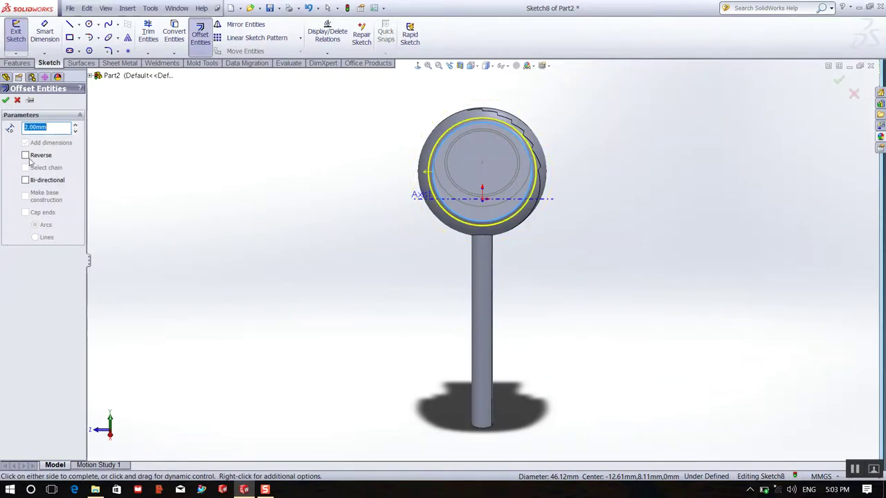
pyautogui.click(25, 155)
pyautogui.click(6, 99)
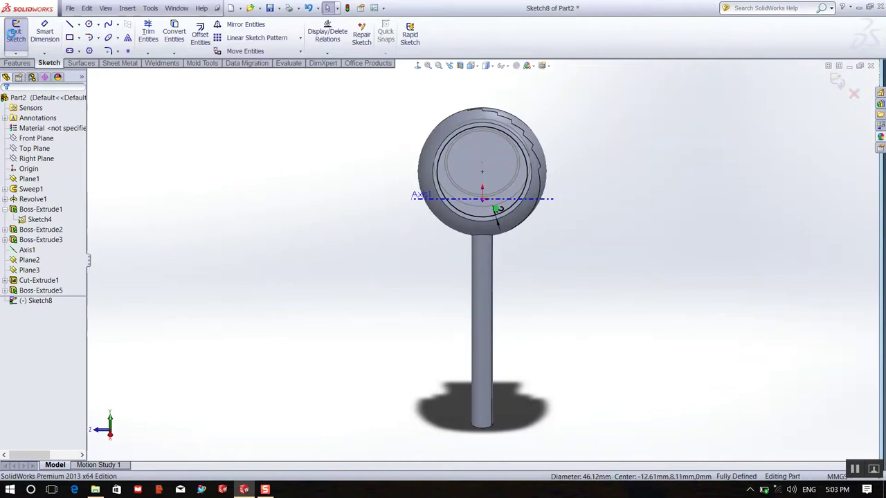
pyautogui.click(12, 33)
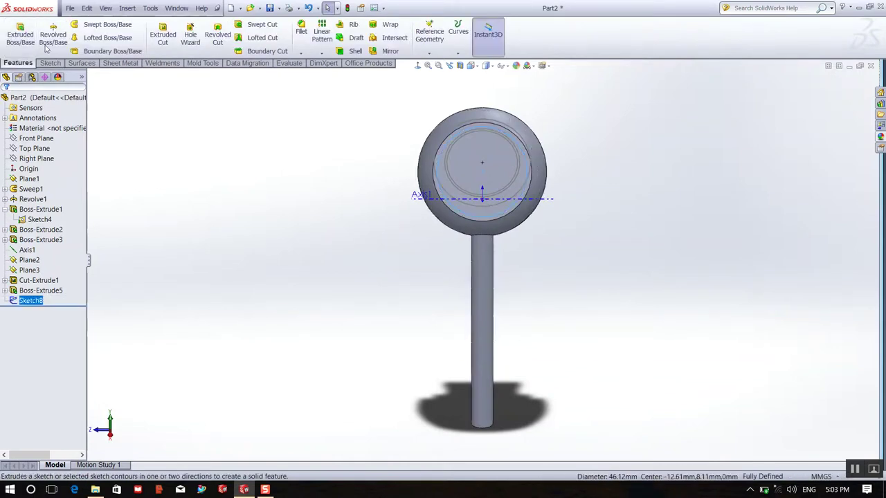
# Cut Sketch8's offset profile 2 mm deep into the face
pyautogui.click(166, 38)
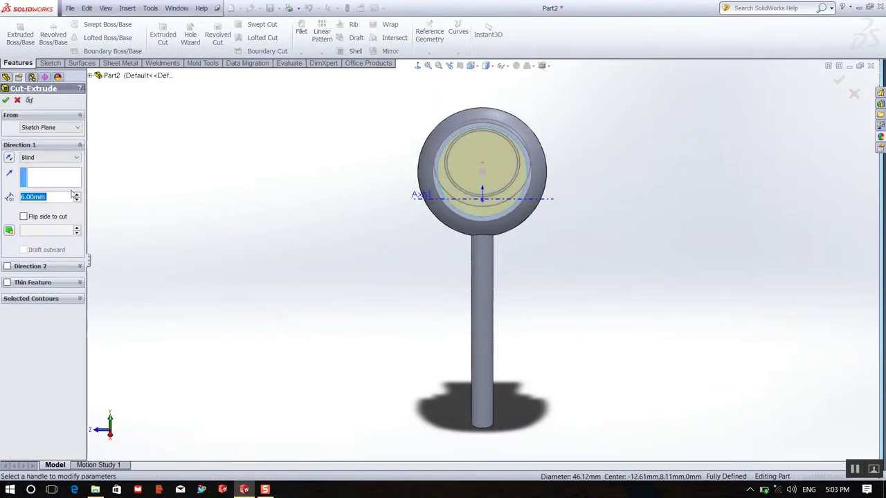
pyautogui.write('2')
pyautogui.press('Return')
pyautogui.click(5, 101)
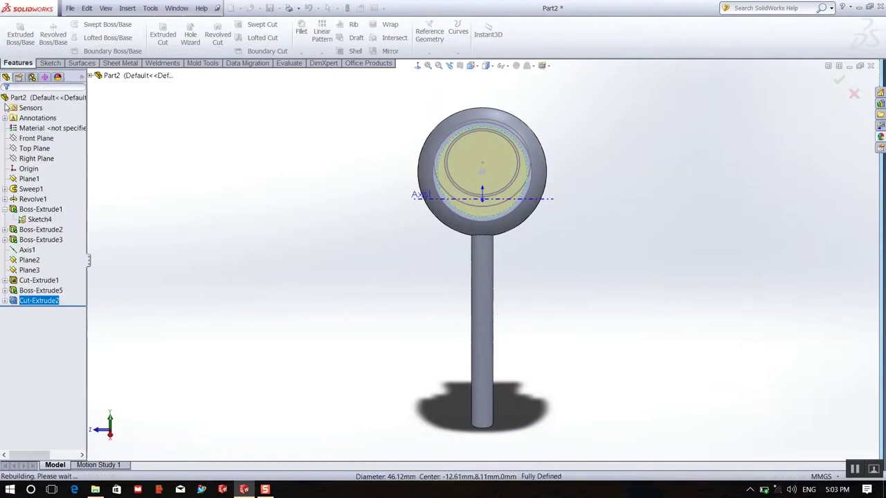
pyautogui.moveTo(333, 161)
pyautogui.mouseDown(button='middle')
pyautogui.moveTo(360, 142)
pyautogui.moveTo(430, 145)
pyautogui.moveTo(459, 159)
pyautogui.mouseUp(button='middle')
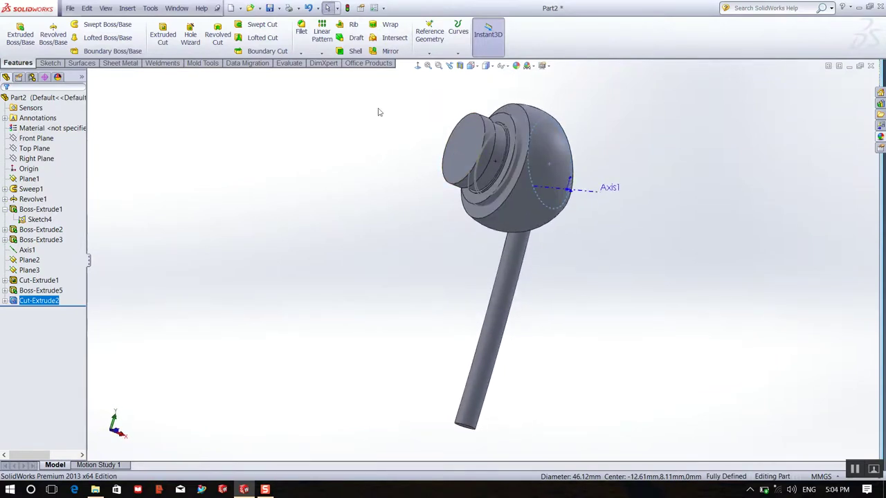
# Shell the part to 1 mm walls, removing the front boss face, a second face and the shaft end
pyautogui.click(355, 51)
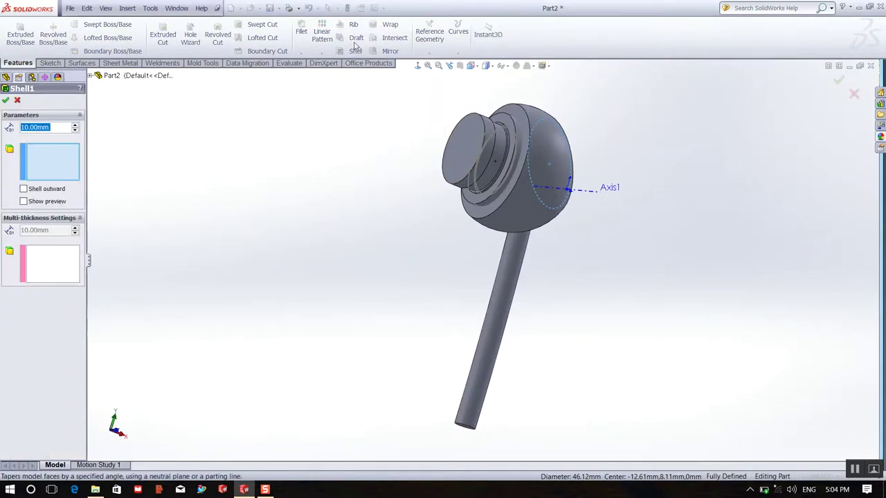
pyautogui.write('1')
pyautogui.press('Return')
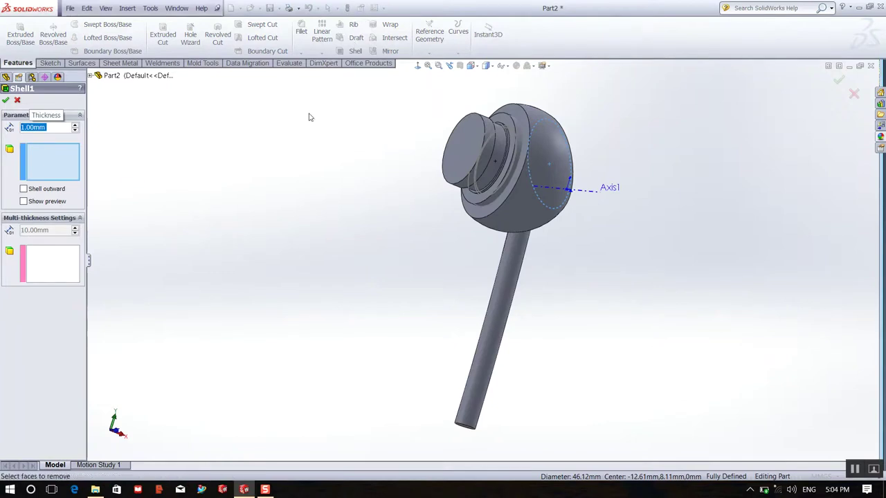
pyautogui.click(466, 146)
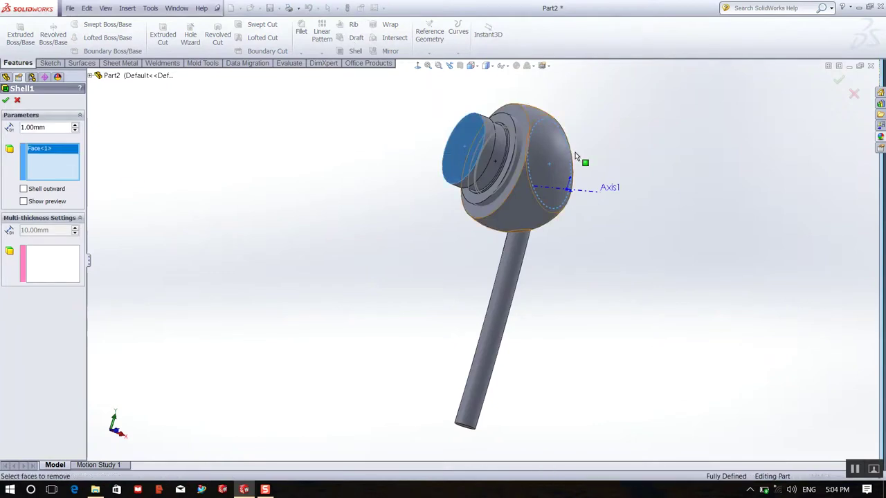
pyautogui.moveTo(577, 159); pyautogui.dragTo(559, 121, button='middle')
pyautogui.click(544, 160)
pyautogui.moveTo(562, 181)
pyautogui.mouseDown(button='middle')
pyautogui.moveTo(611, 31)
pyautogui.moveTo(543, 305)
pyautogui.moveTo(678, 196)
pyautogui.moveTo(681, 307)
pyautogui.moveTo(670, 311)
pyautogui.mouseUp(button='middle')
pyautogui.click(541, 323)
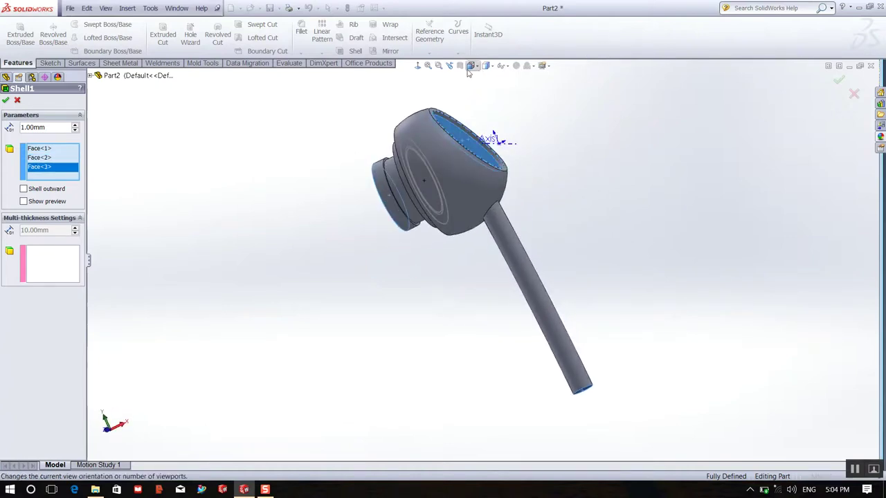
pyautogui.click(6, 101)
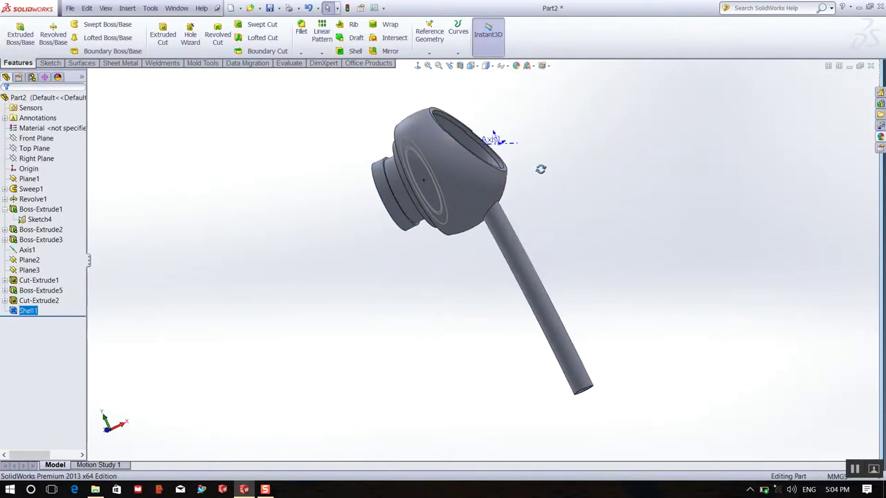
pyautogui.moveTo(540, 168)
pyautogui.mouseDown(button='middle')
pyautogui.moveTo(524, 241)
pyautogui.moveTo(466, 312)
pyautogui.moveTo(478, 340)
pyautogui.moveTo(466, 358)
pyautogui.moveTo(401, 330)
pyautogui.moveTo(357, 261)
pyautogui.moveTo(439, 308)
pyautogui.moveTo(503, 248)
pyautogui.moveTo(547, 128)
pyautogui.mouseUp(button='middle')
# Turn off axis display in the model view
pyautogui.click(501, 67)
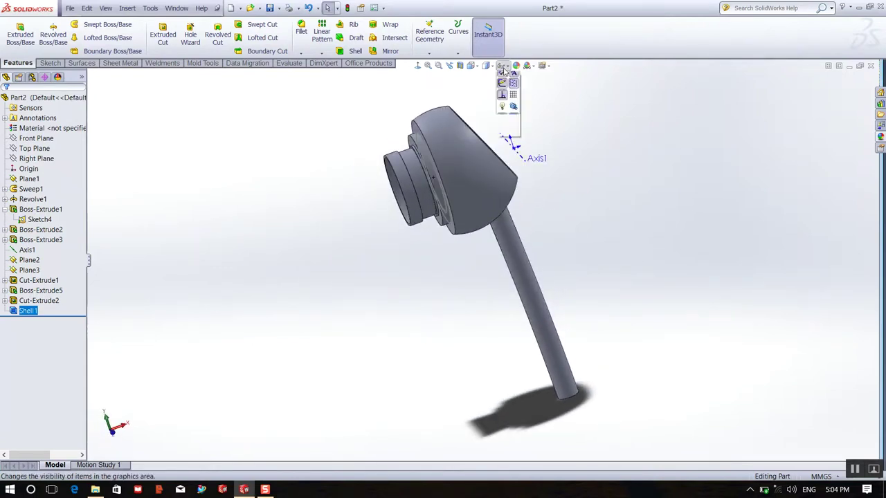
pyautogui.click(504, 90)
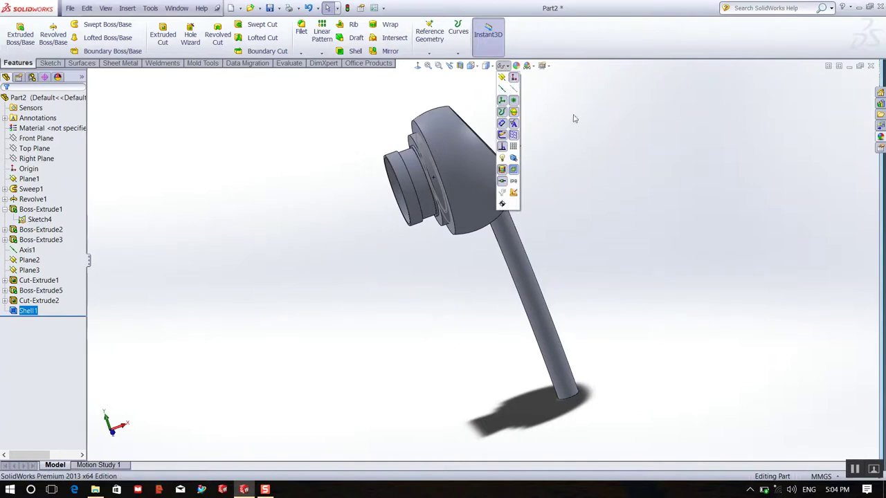
pyautogui.moveTo(613, 119); pyautogui.dragTo(625, 118, button='middle')
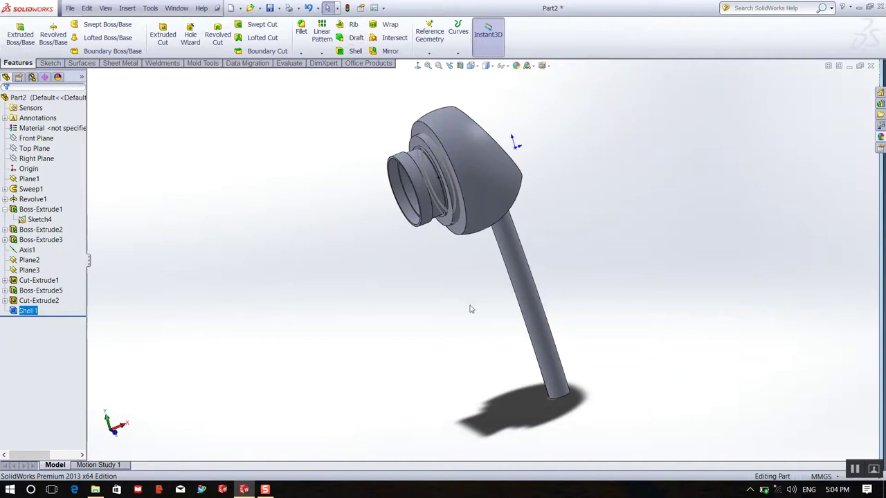
# Hide Sketch1, the shaft's sweep path under Sweep1
pyautogui.click(526, 263)
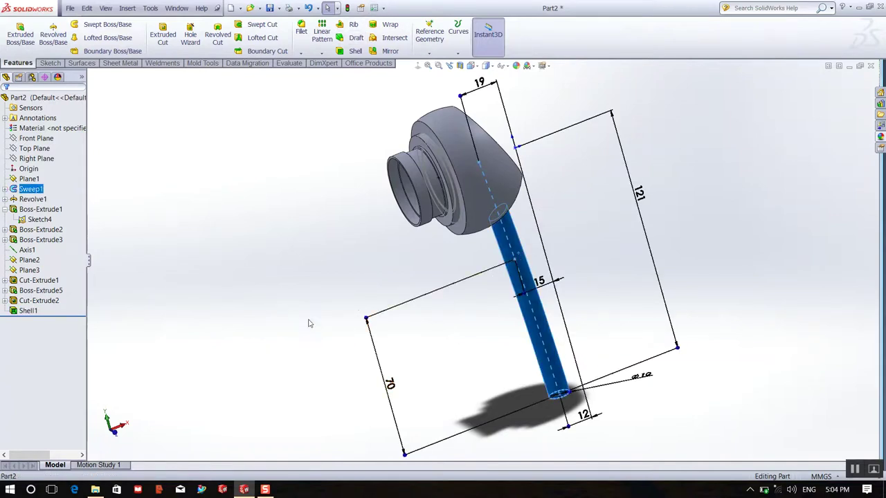
pyautogui.click(4, 189)
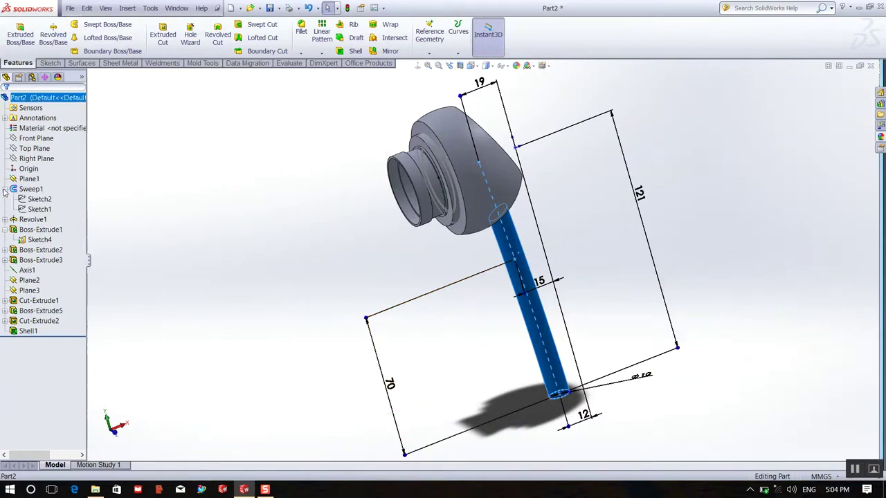
pyautogui.click(38, 209)
pyautogui.rightClick(36, 210)
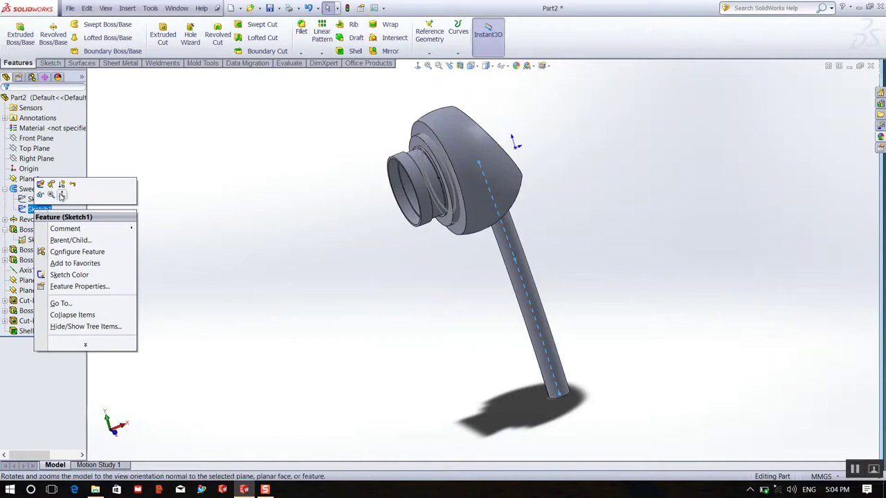
pyautogui.click(42, 196)
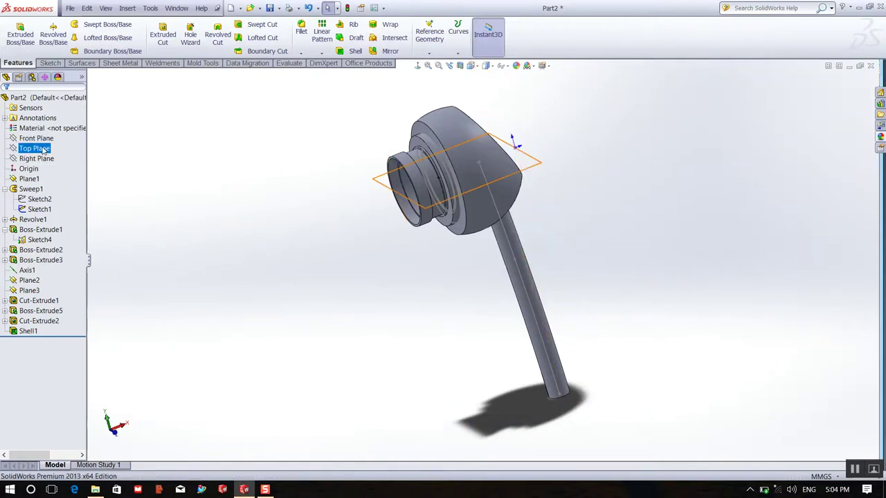
# Open a new sketch on the Front Plane, viewed normal to it
pyautogui.click(36, 138)
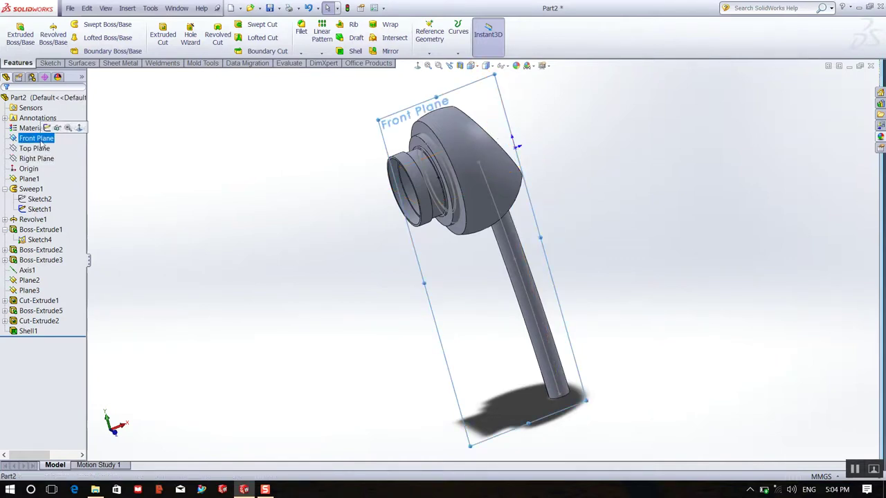
pyautogui.click(417, 68)
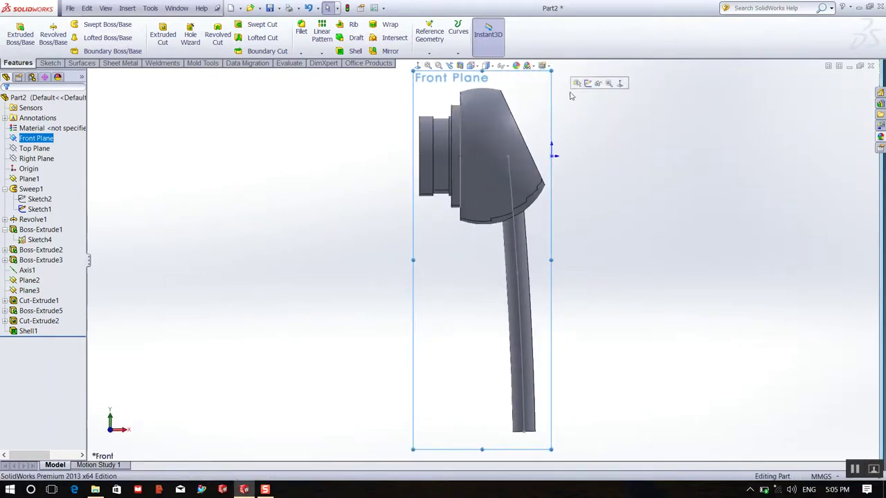
pyautogui.click(587, 86)
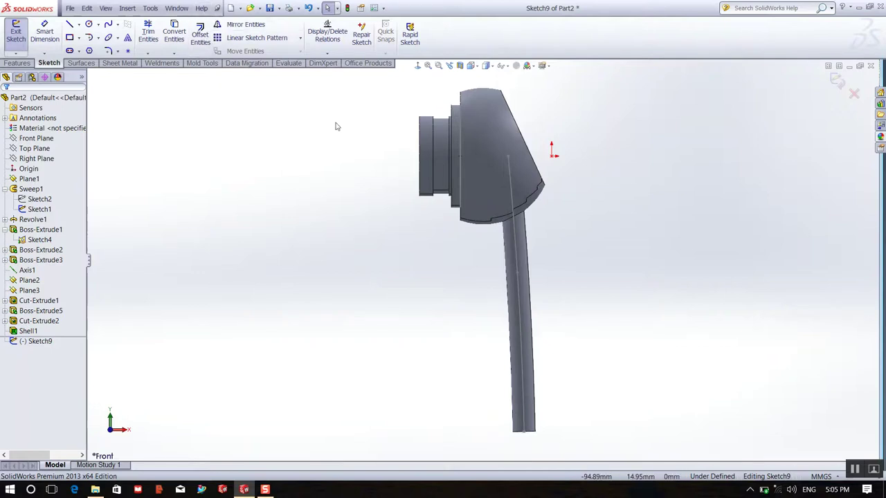
# Place a sketch point below the stem and draw a horizontal centerline across the lower stem
pyautogui.click(127, 52)
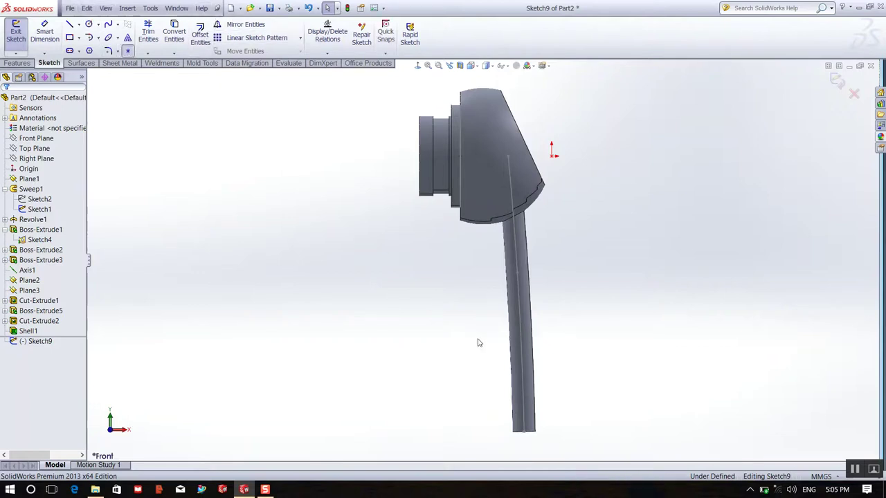
pyautogui.click(566, 432)
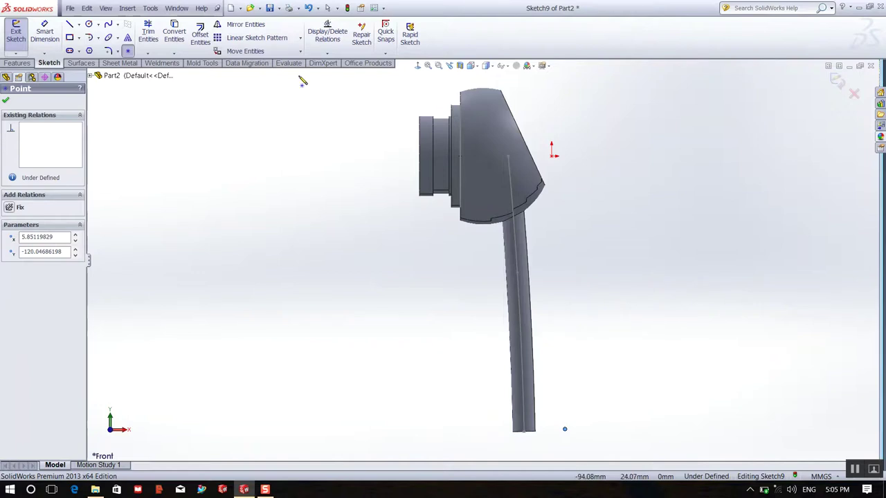
pyautogui.click(79, 26)
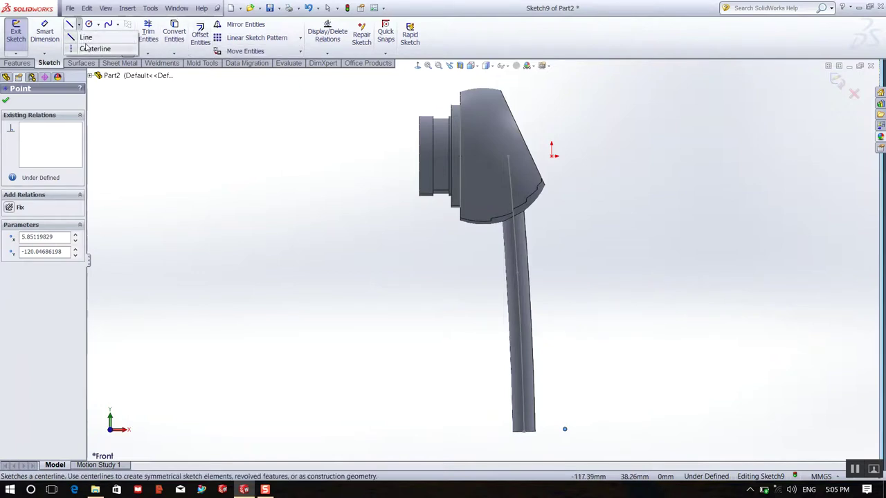
pyautogui.click(93, 45)
pyautogui.click(450, 376)
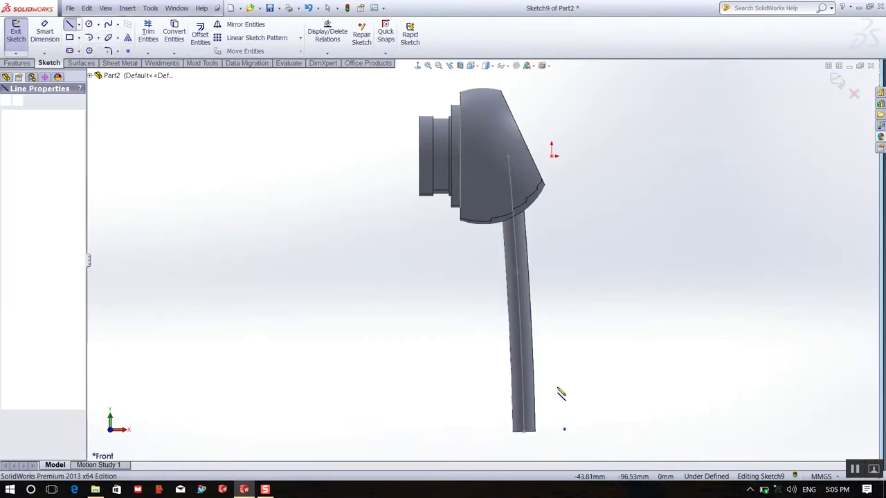
pyautogui.click(624, 375)
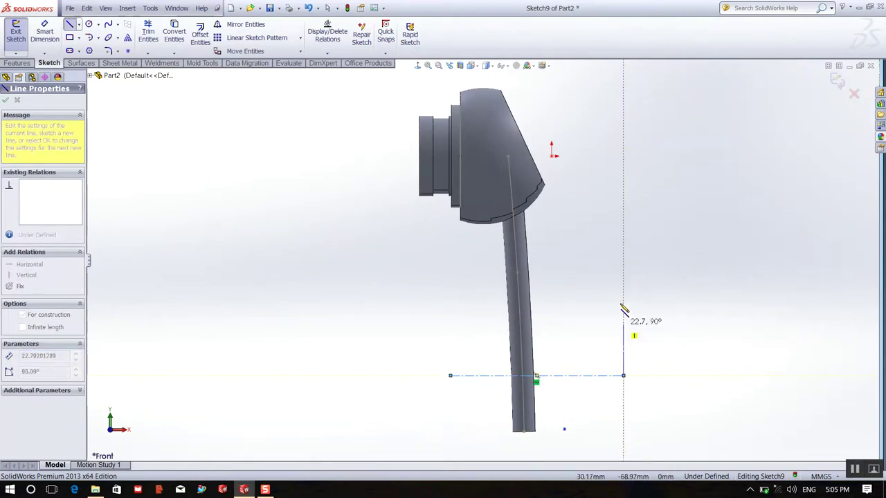
pyautogui.rightClick(596, 169)
pyautogui.press('Escape')
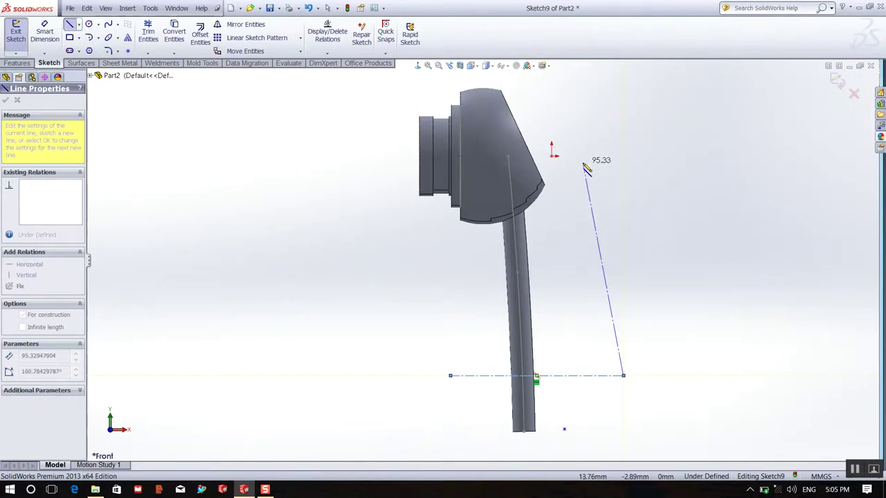
pyautogui.press('Escape')
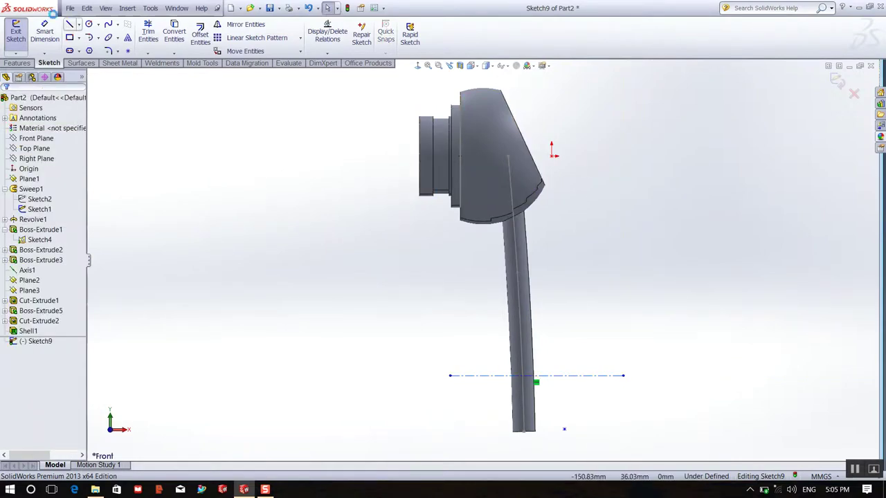
# Draw a second horizontal centerline leftward from the origin across the ear body
pyautogui.click(79, 24)
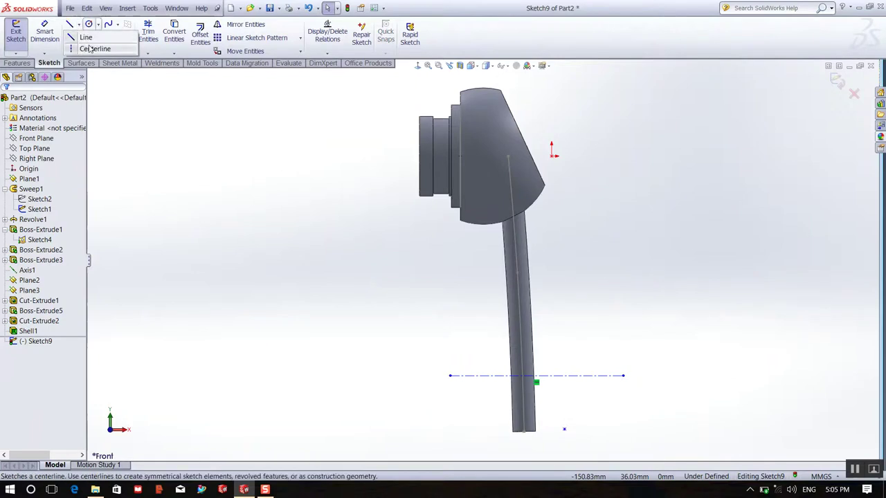
pyautogui.click(90, 49)
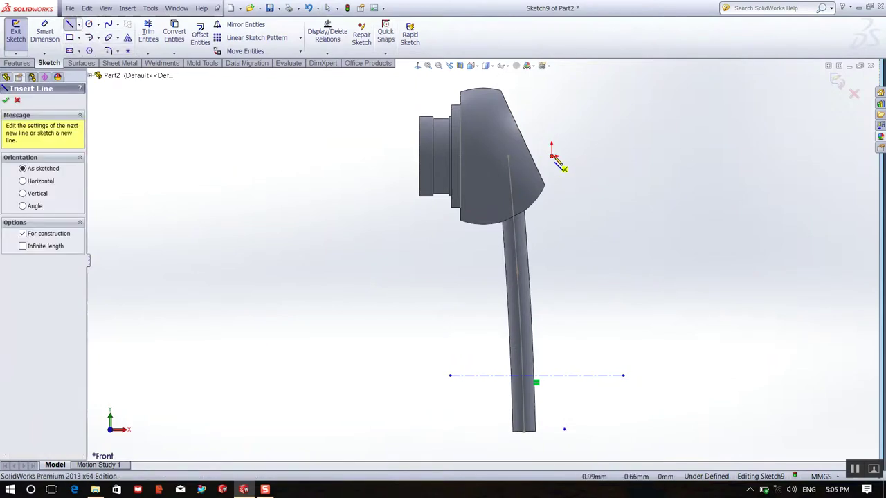
pyautogui.click(553, 155)
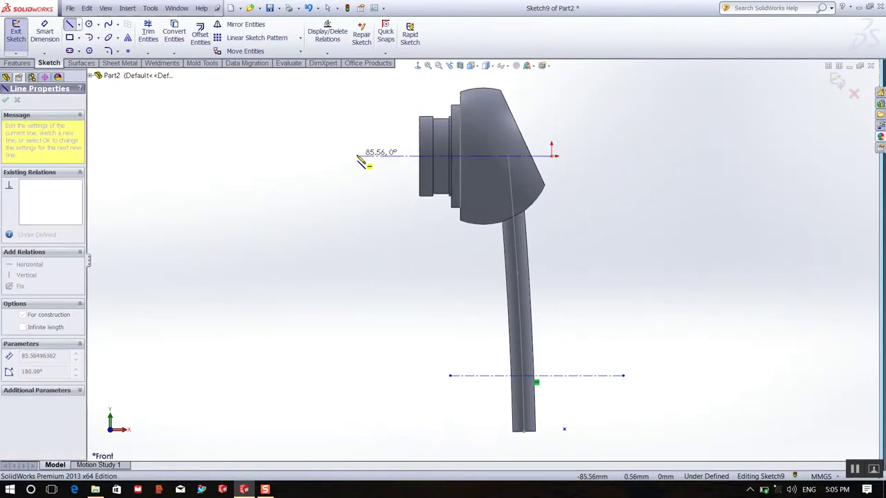
pyautogui.click(359, 160)
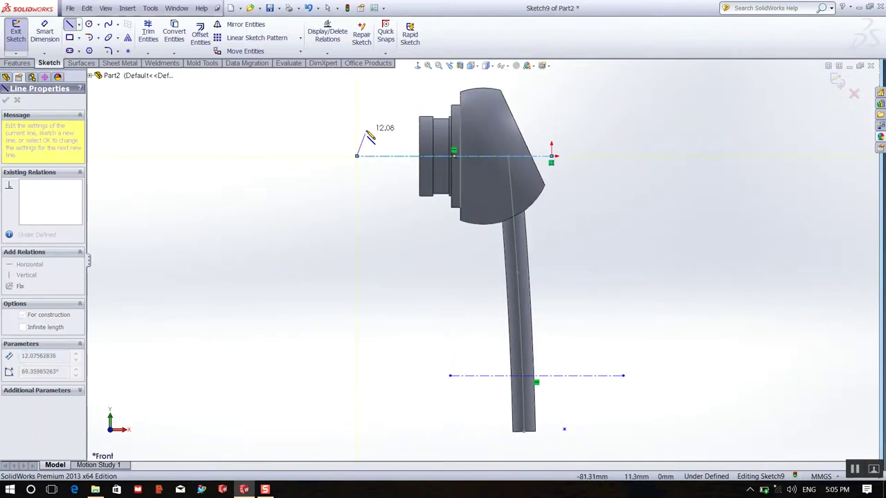
pyautogui.press('Escape')
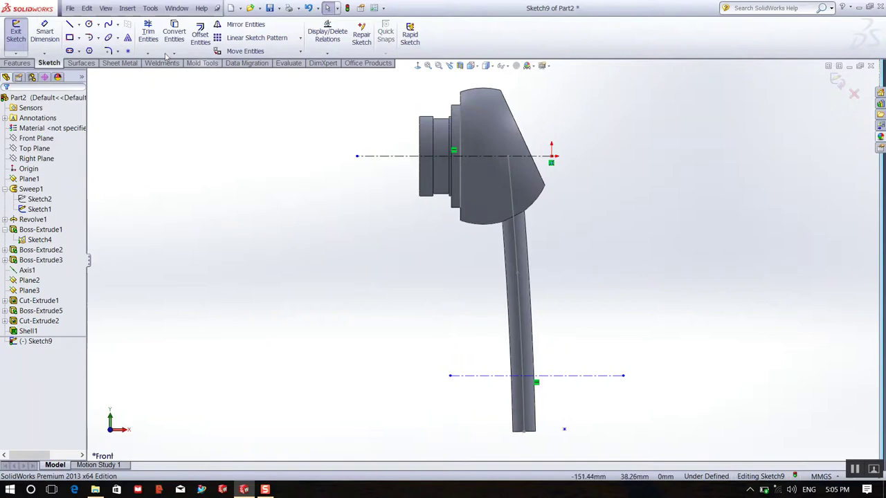
pyautogui.press('p')
pyautogui.scroll(-2, 514, 77)
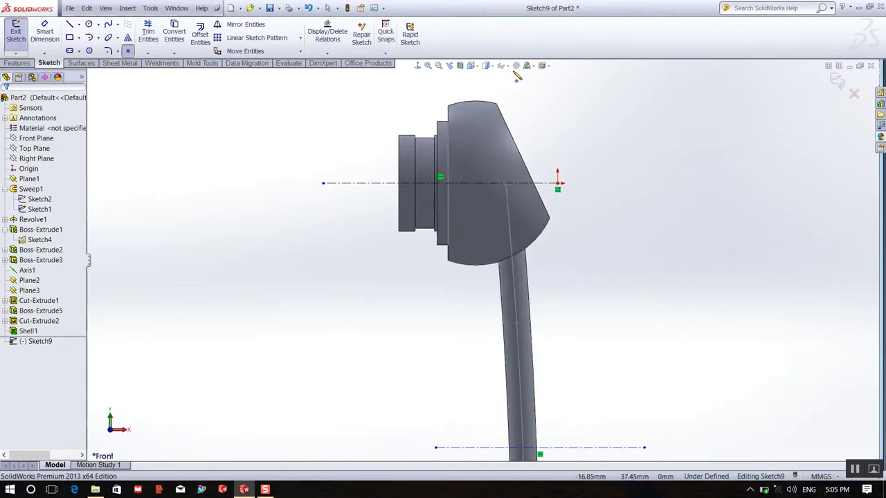
pyautogui.scroll(2, 506, 87)
# Add a point above the ear body and dimension the lower point 22 mm horizontally, 32 mm vertically
pyautogui.scroll(2, 510, 198)
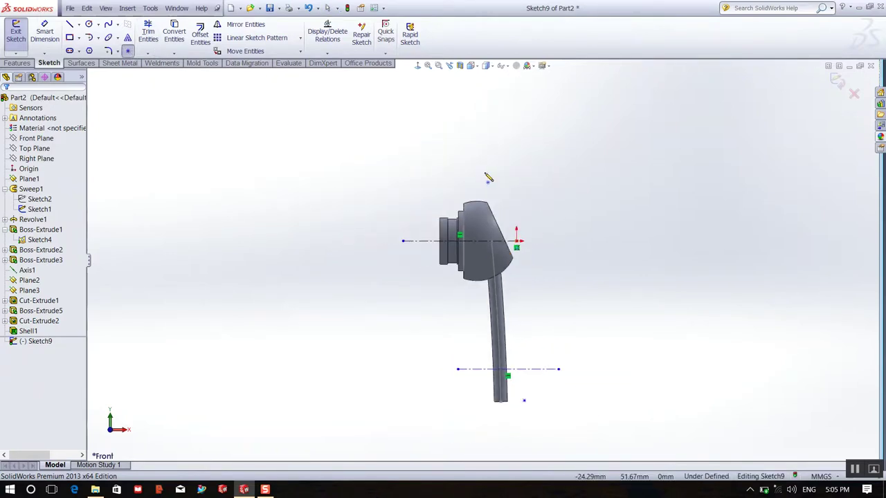
pyautogui.click(486, 174)
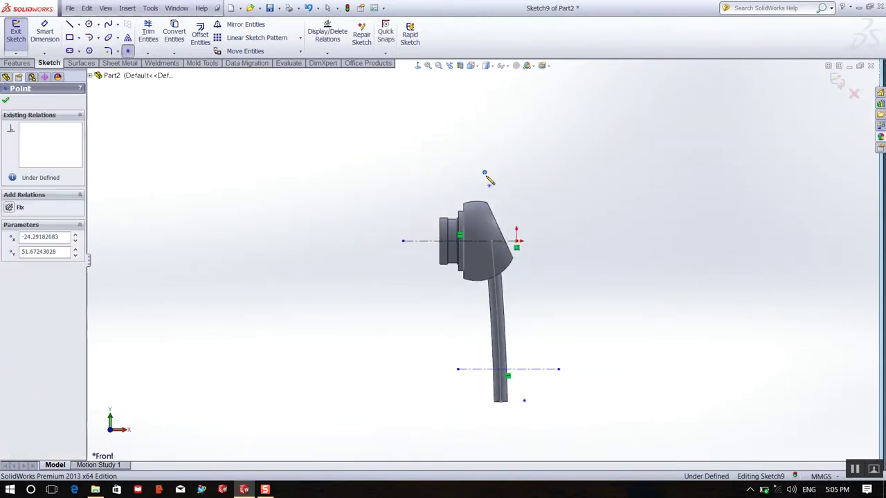
pyautogui.click(43, 41)
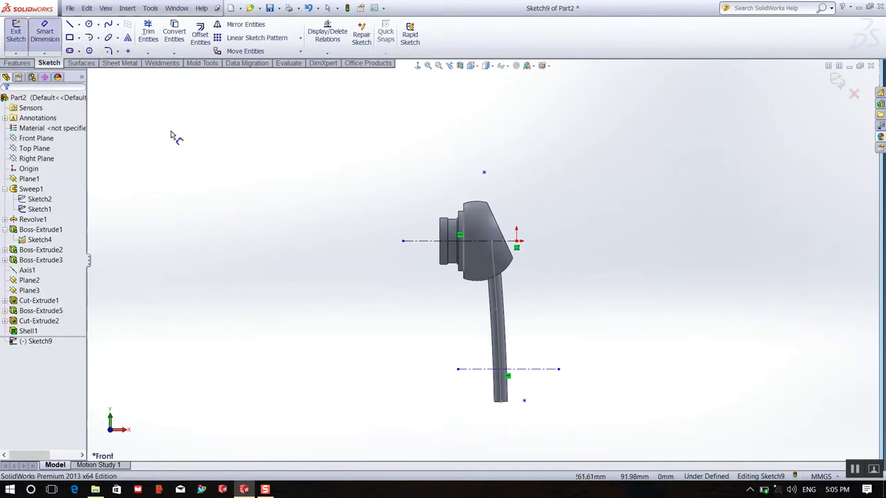
pyautogui.click(524, 401)
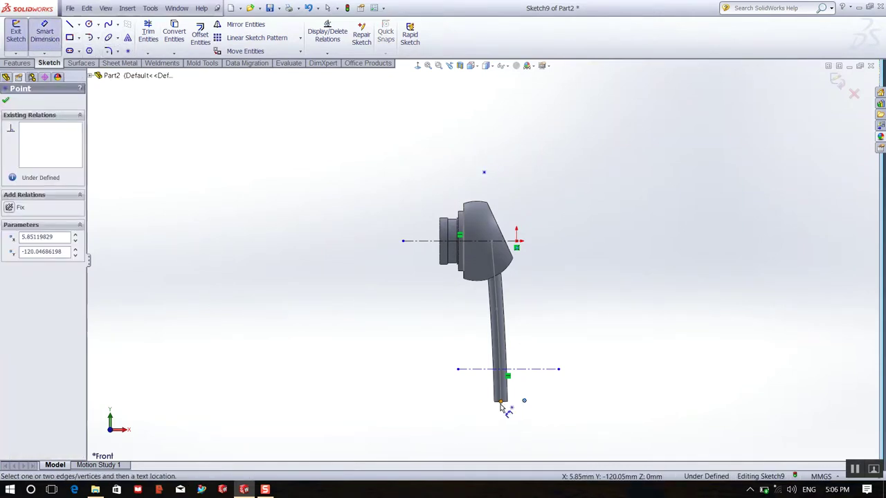
pyautogui.click(500, 401)
pyautogui.click(526, 432)
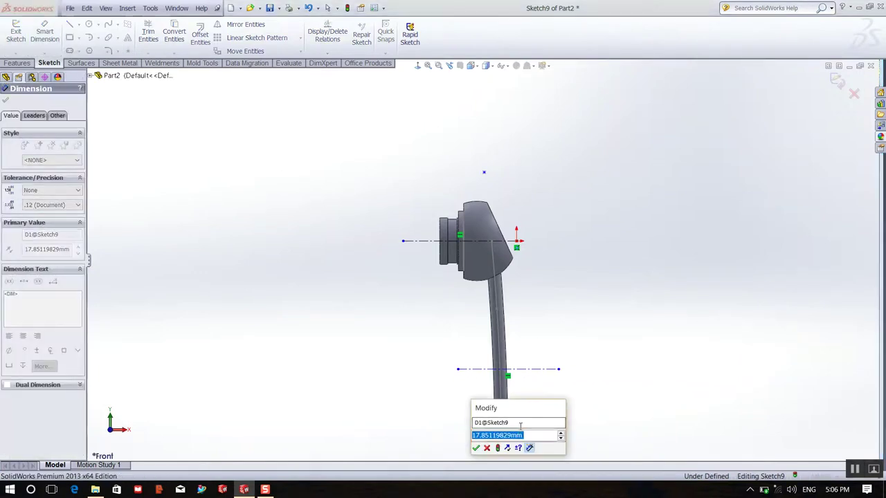
pyautogui.write('22')
pyautogui.press('Return')
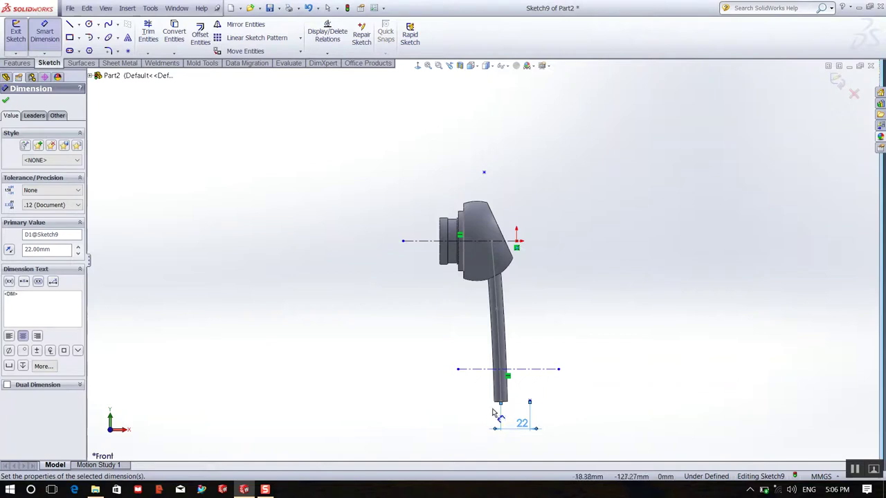
pyautogui.click(502, 403)
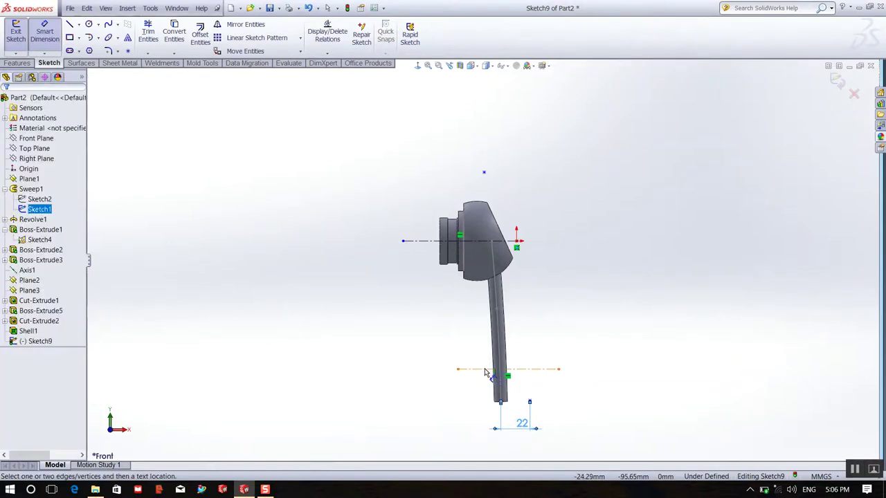
pyautogui.click(488, 369)
pyautogui.click(389, 382)
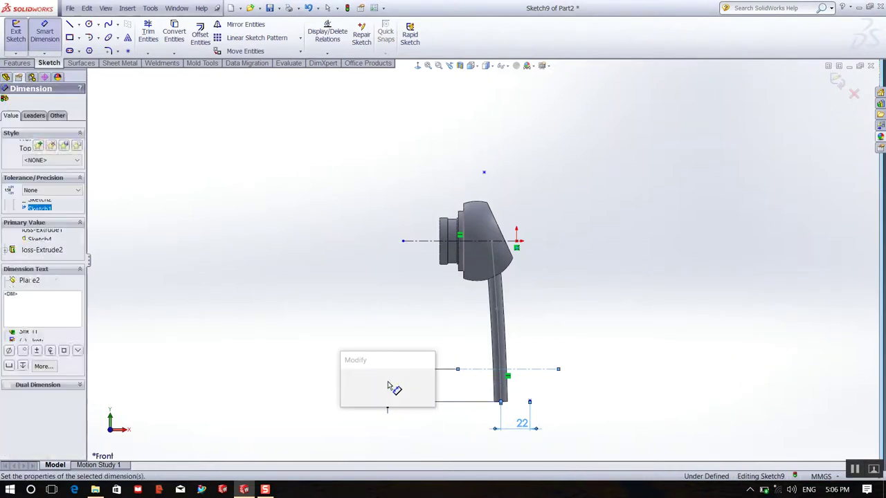
pyautogui.write('32')
pyautogui.press('Return')
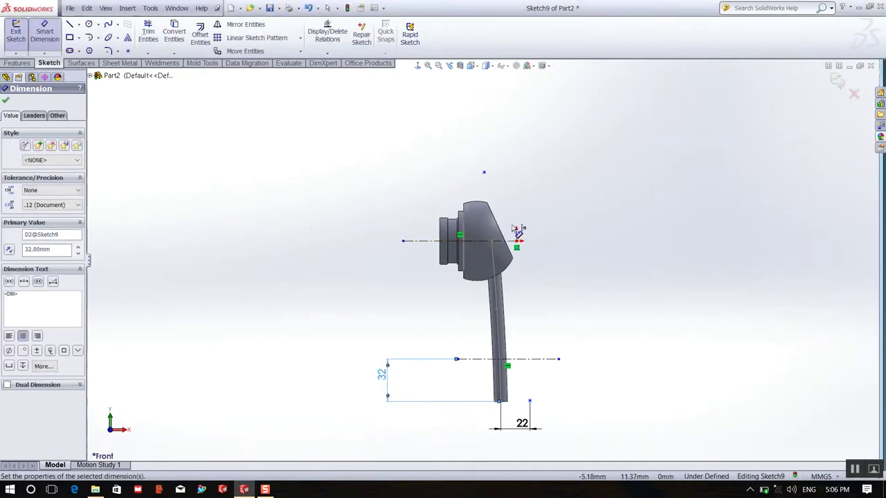
# Fix the upper point 33 mm horizontally from the origin and 50 mm above the centerline
pyautogui.click(485, 172)
pyautogui.click(517, 241)
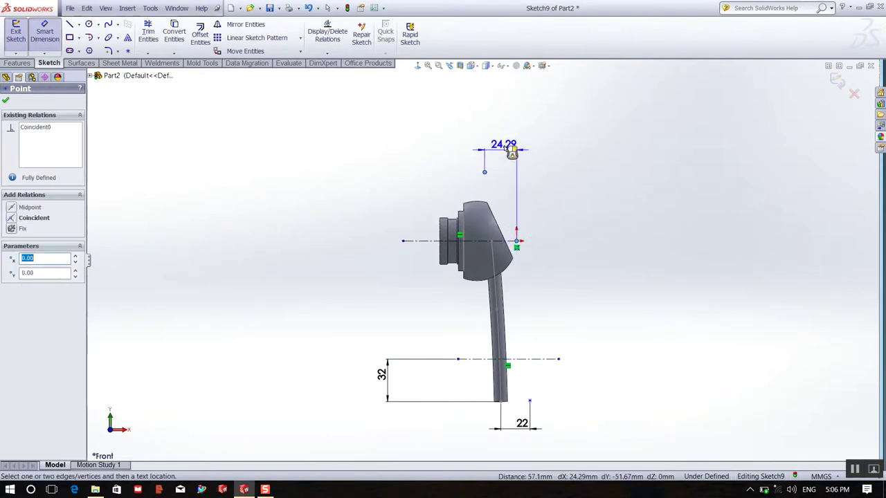
pyautogui.click(500, 145)
pyautogui.write('33')
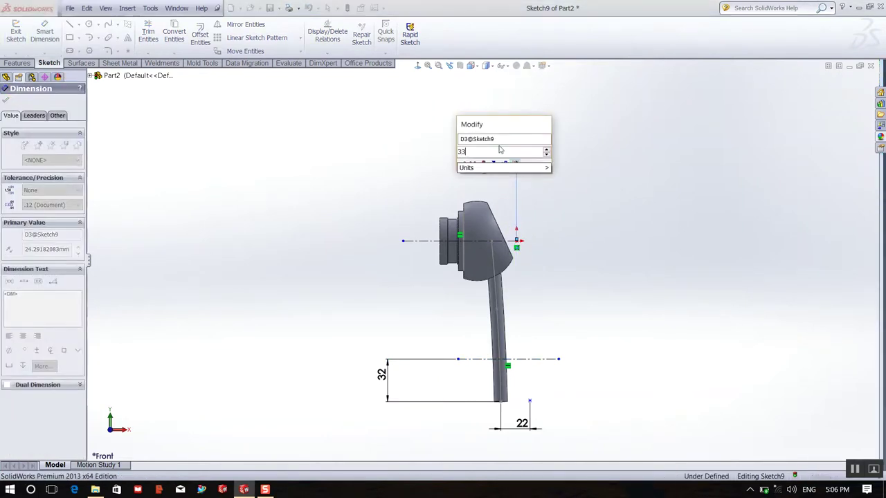
pyautogui.press('Return')
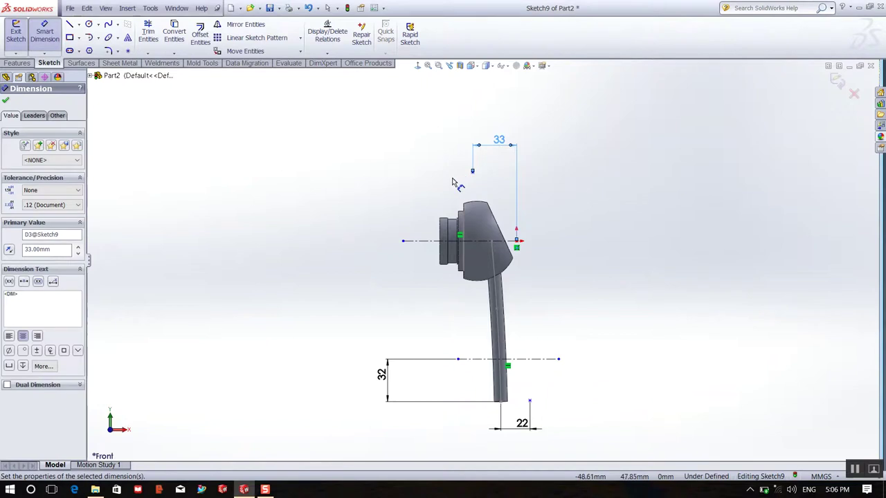
pyautogui.click(421, 241)
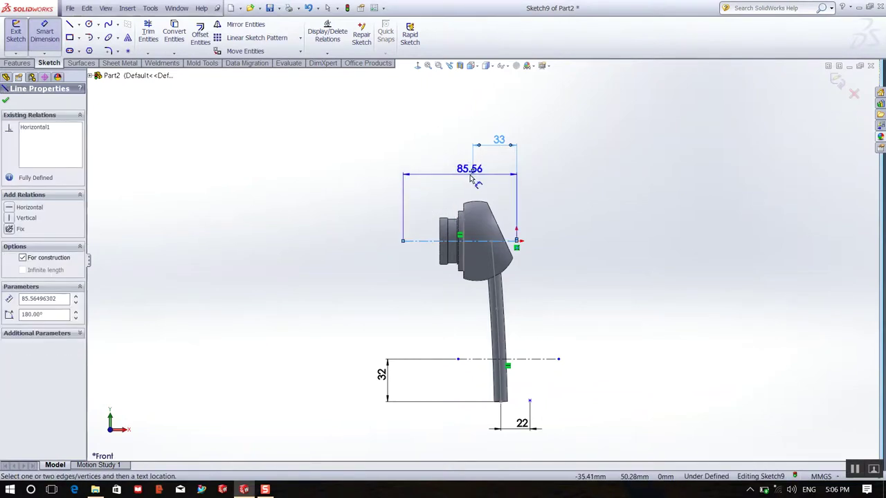
pyautogui.click(472, 171)
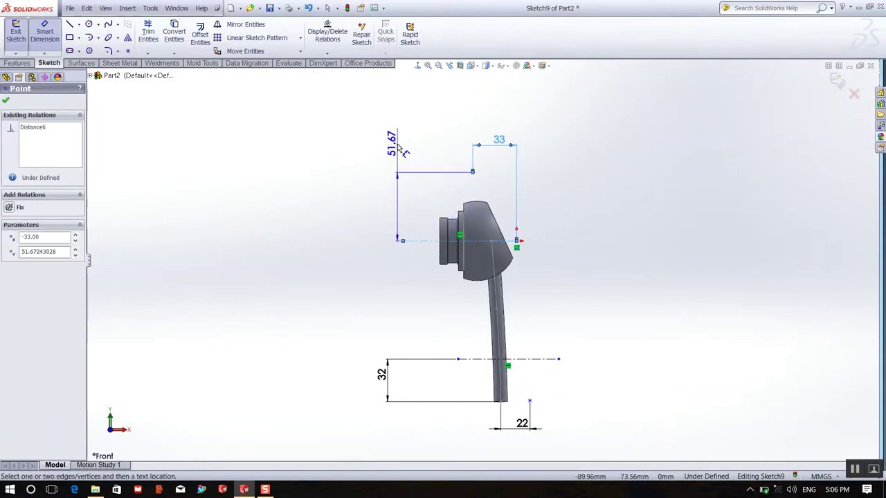
pyautogui.click(389, 148)
pyautogui.write('50')
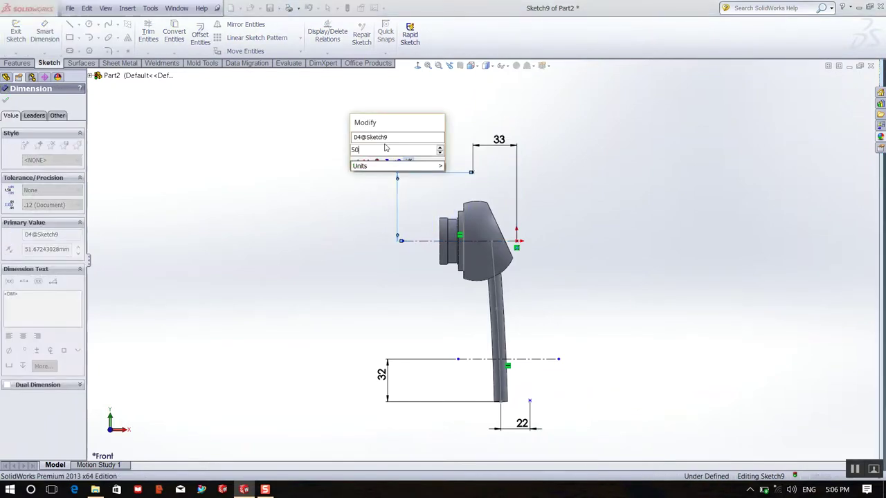
pyautogui.press('Return')
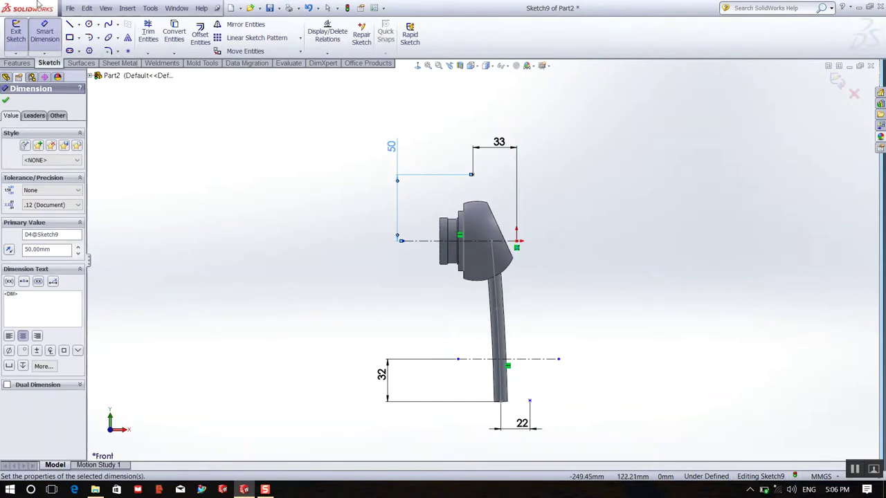
# Draw a spline from the upper point through the head and both centerlines to the lower 22 mm point
pyautogui.click(109, 25)
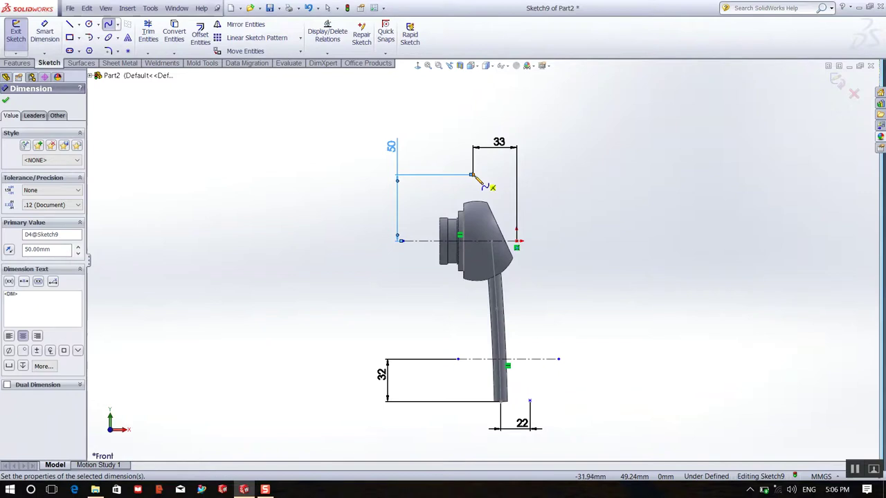
pyautogui.click(472, 174)
pyautogui.click(479, 223)
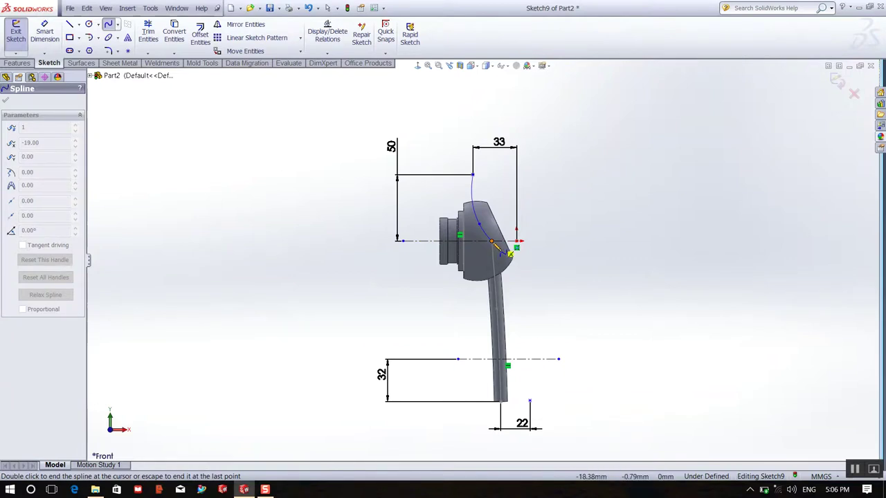
pyautogui.click(492, 241)
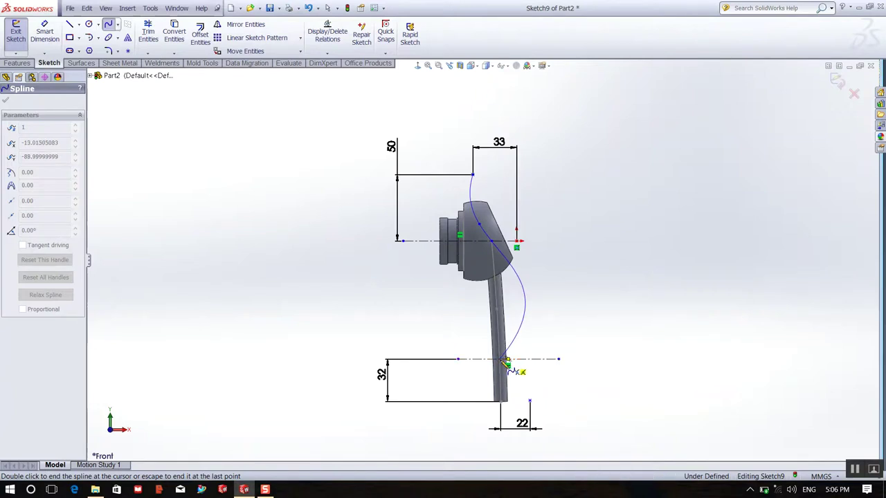
pyautogui.click(505, 360)
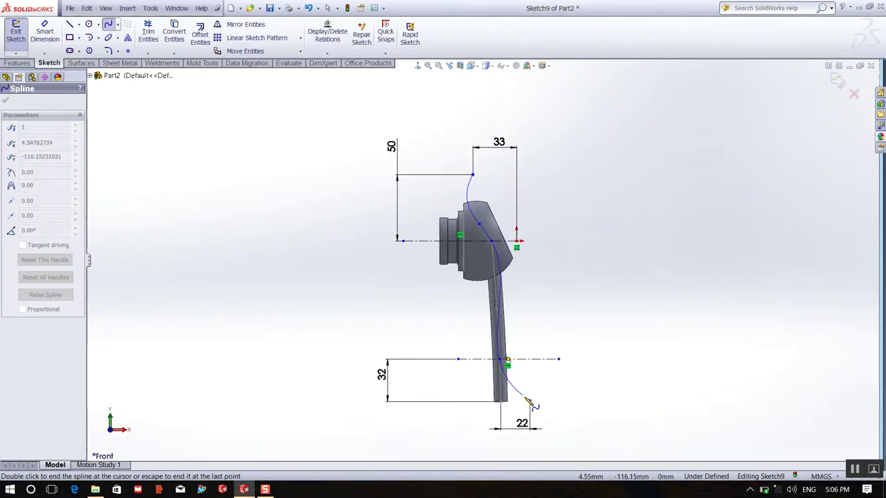
pyautogui.click(530, 402)
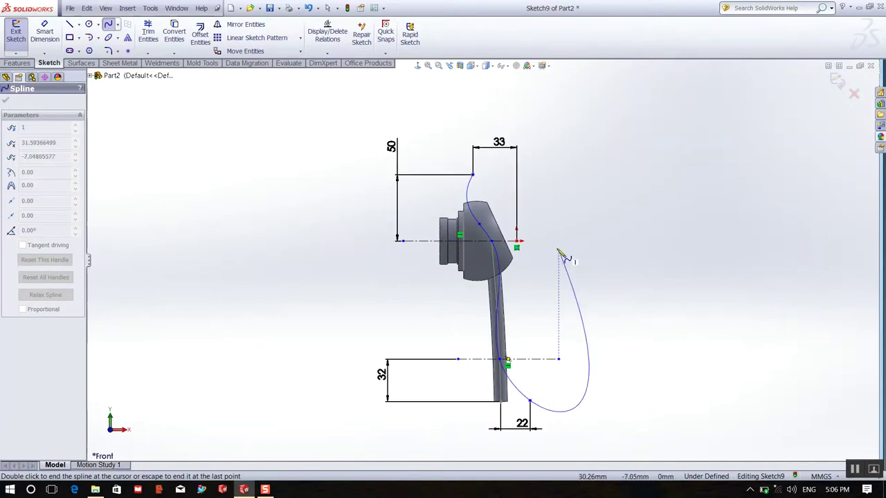
pyautogui.press('Escape')
pyautogui.moveTo(590, 263)
pyautogui.mouseDown(button='middle')
pyautogui.moveTo(557, 311)
pyautogui.moveTo(575, 328)
pyautogui.moveTo(585, 328)
pyautogui.moveTo(579, 251)
pyautogui.moveTo(572, 259)
pyautogui.mouseUp(button='middle')
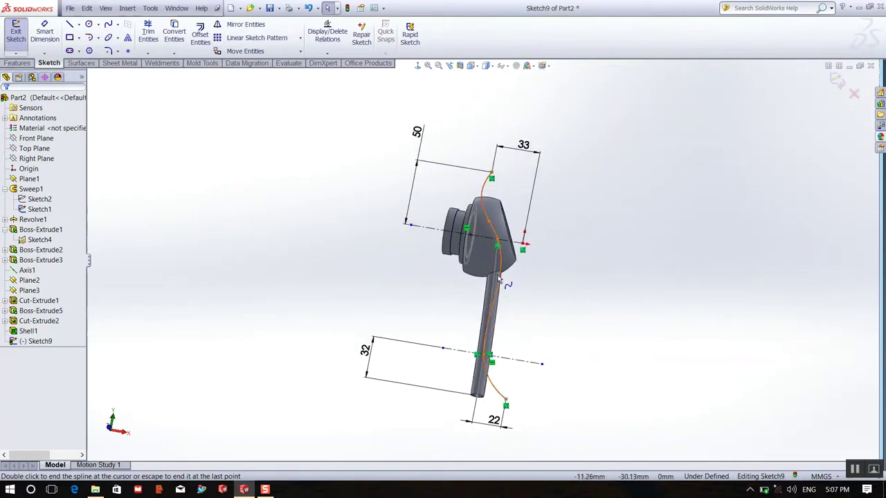
# Review the spline's parameters and a spline point's tangent, then exit Sketch9
pyautogui.scroll(1, 494, 279)
pyautogui.scroll(-3, 494, 279)
pyautogui.scroll(-1, 522, 258)
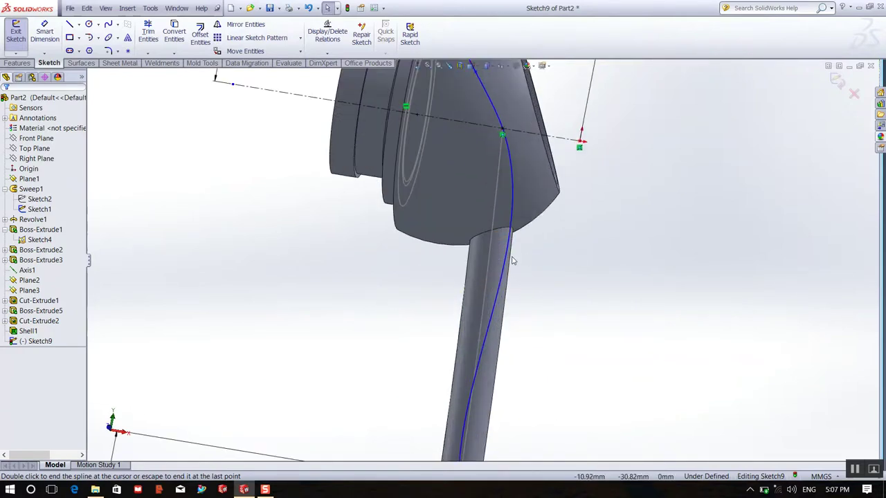
pyautogui.doubleClick(512, 260)
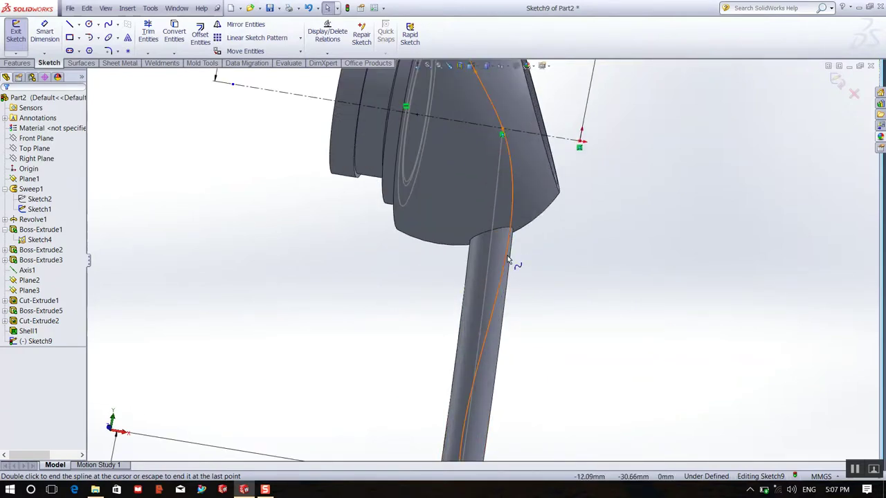
pyautogui.click(521, 197)
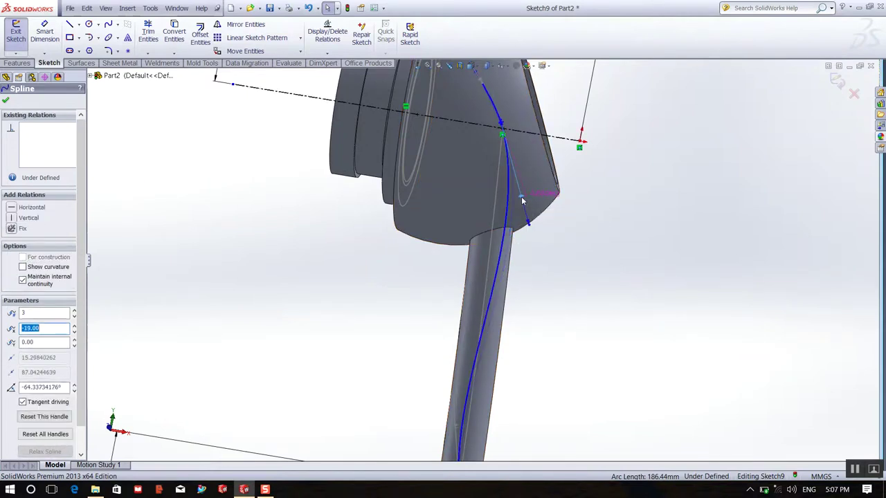
pyautogui.scroll(3, 580, 295)
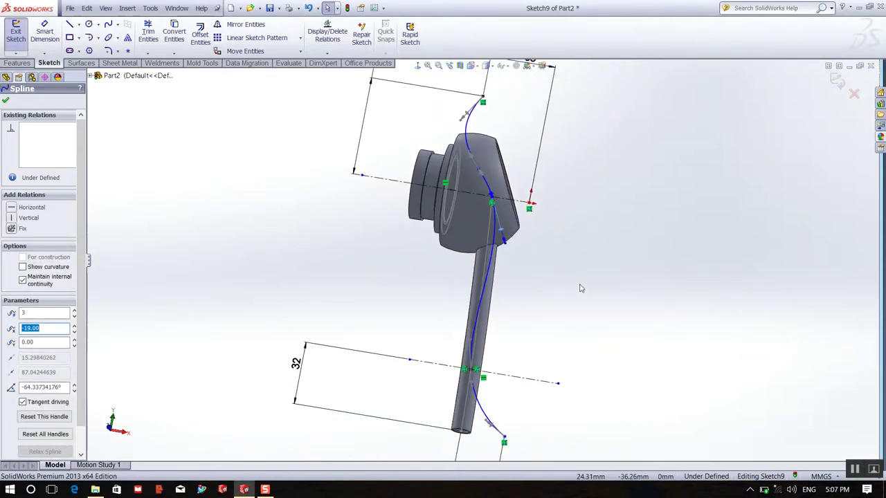
pyautogui.moveTo(137, 75)
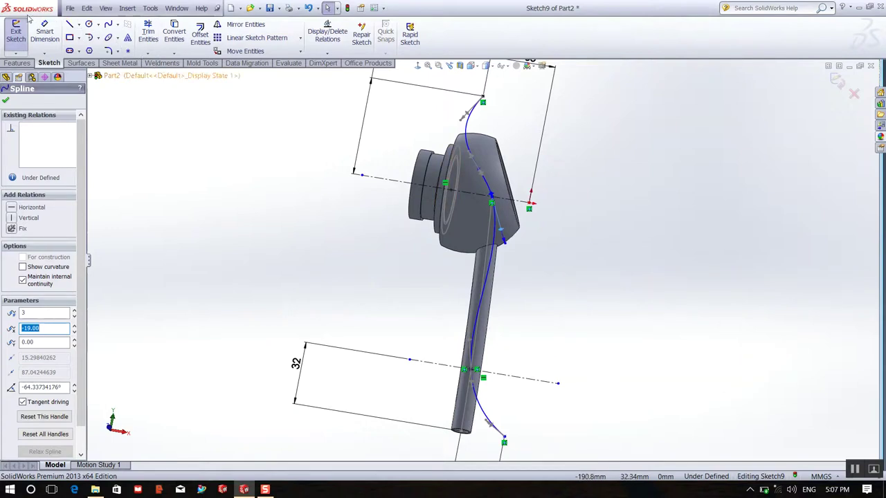
pyautogui.click(17, 32)
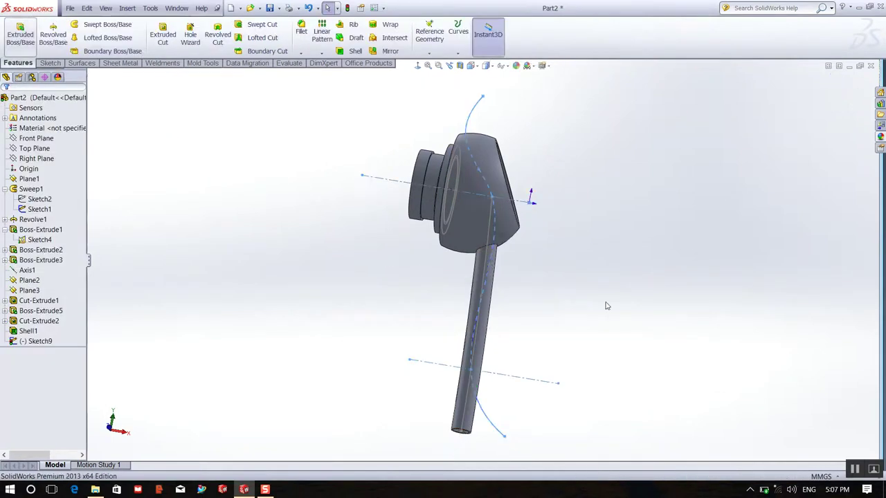
# Reopen Sketch9 and drag the spline's top tangent handle to reshape its upper end
pyautogui.scroll(2, 616, 306)
pyautogui.scroll(-2, 526, 340)
pyautogui.scroll(-1, 519, 333)
pyautogui.scroll(3, 494, 277)
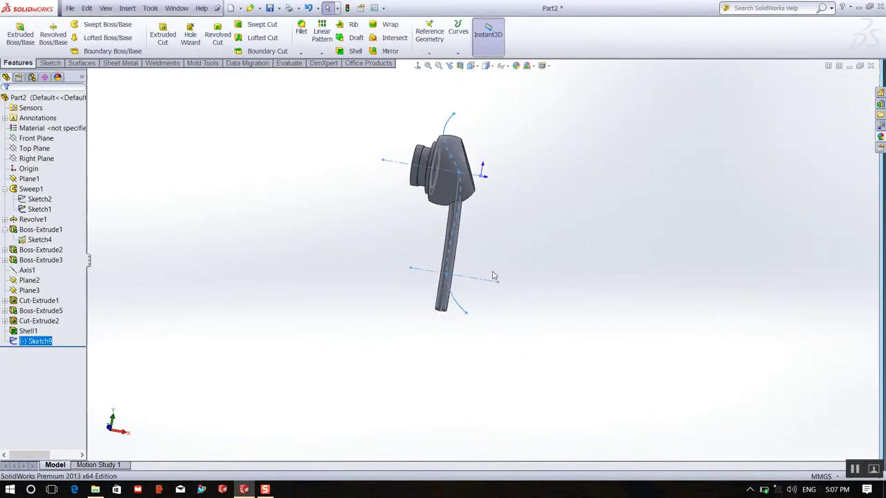
pyautogui.moveTo(532, 261)
pyautogui.mouseDown(button='middle')
pyautogui.moveTo(542, 217)
pyautogui.moveTo(549, 280)
pyautogui.mouseUp(button='middle')
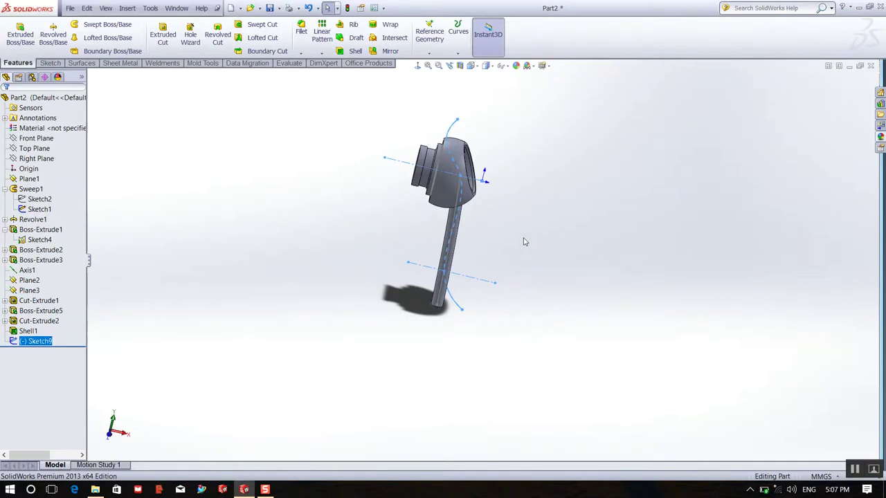
pyautogui.doubleClick(451, 130)
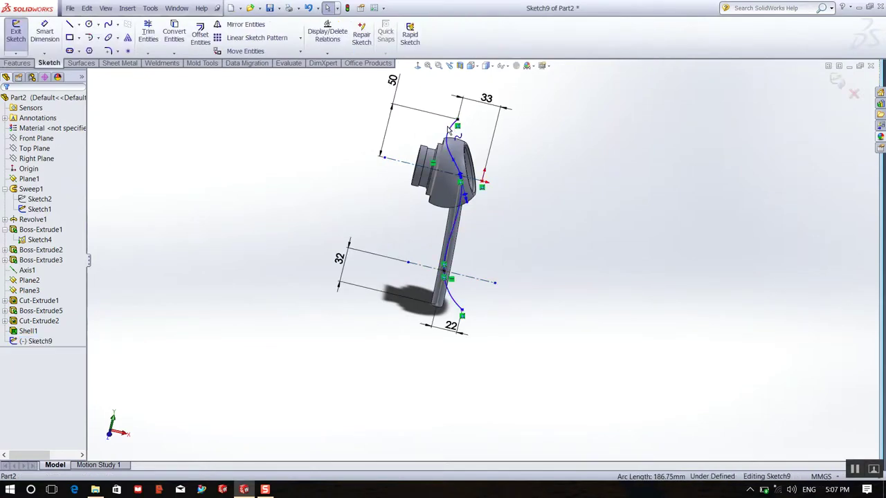
pyautogui.click(449, 130)
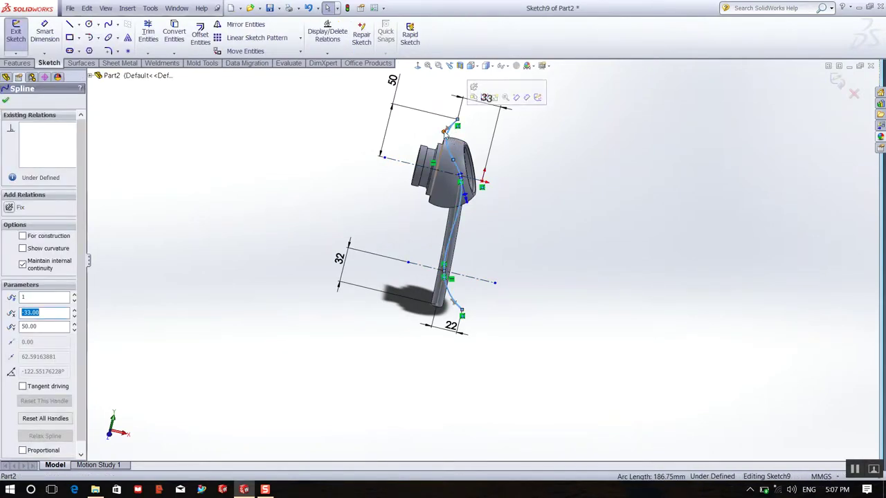
pyautogui.moveTo(443, 131); pyautogui.dragTo(451, 136)
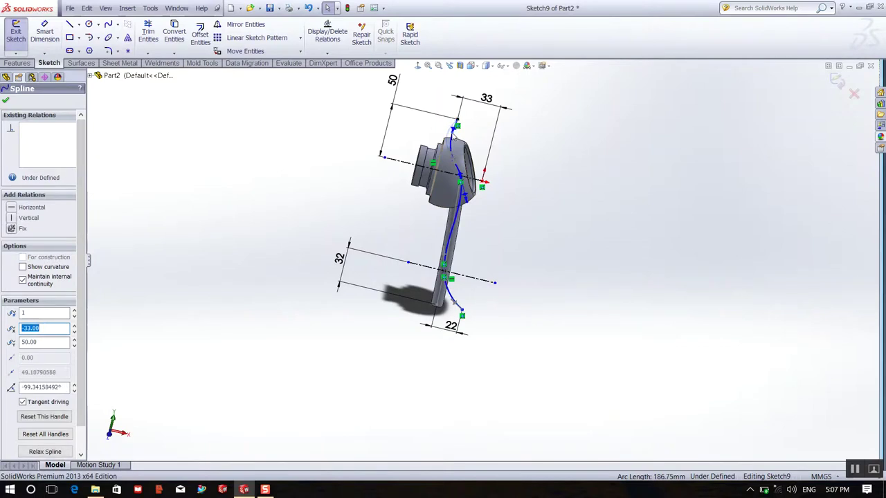
# Delete the middle point's Coincident2 relation, shift it left along the centerline, and exit the sketch
pyautogui.click(454, 179)
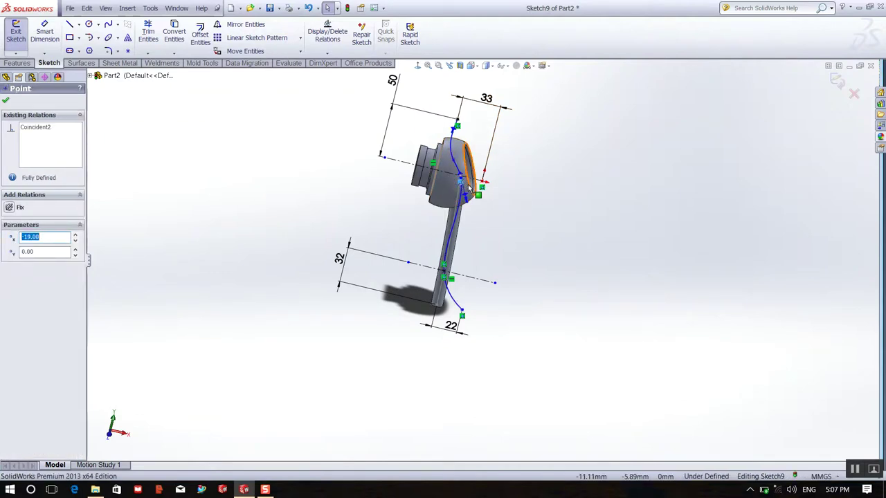
pyautogui.press('Delete')
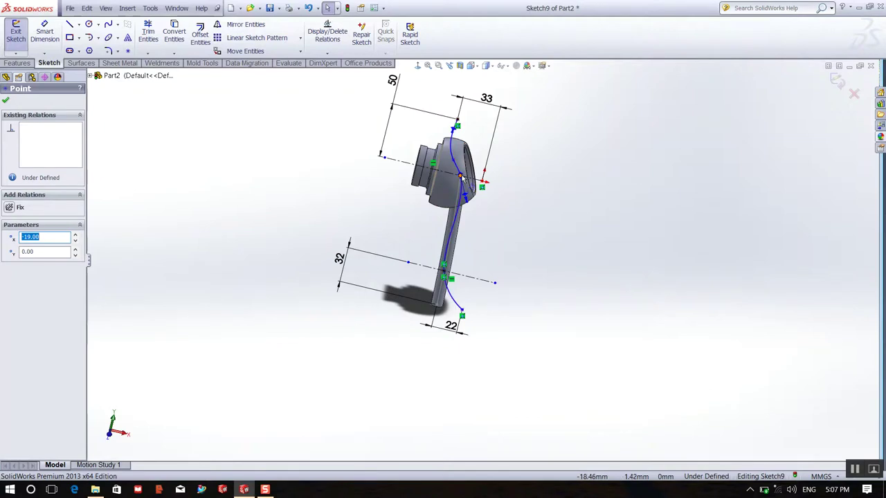
pyautogui.moveTo(461, 178)
pyautogui.mouseDown()
pyautogui.moveTo(448, 177)
pyautogui.moveTo(456, 174)
pyautogui.mouseUp()
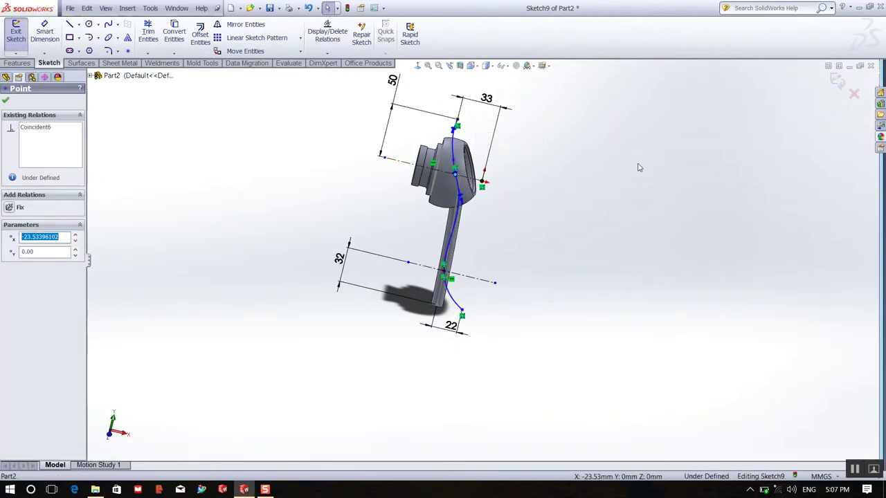
pyautogui.click(17, 32)
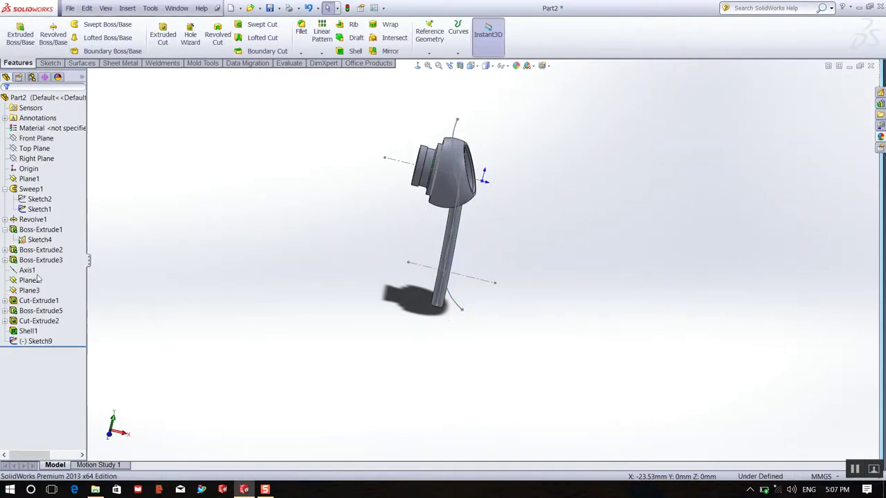
# Create Plane4 through Point1@Sketch9, perpendicular to Spline1@Sketch9
pyautogui.rightClick(40, 209)
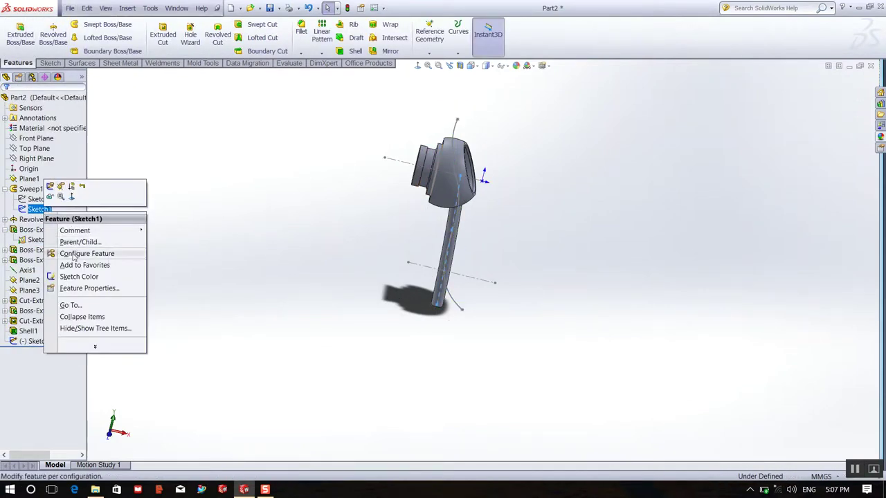
pyautogui.click(50, 200)
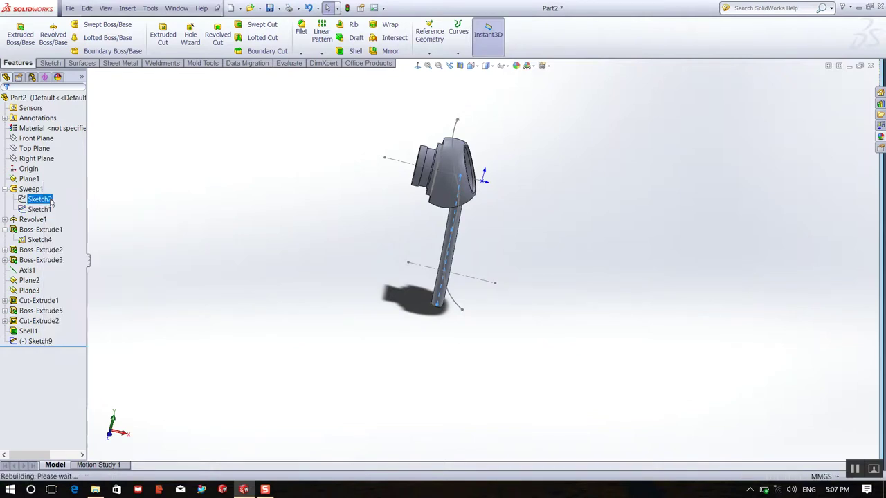
pyautogui.click(335, 198)
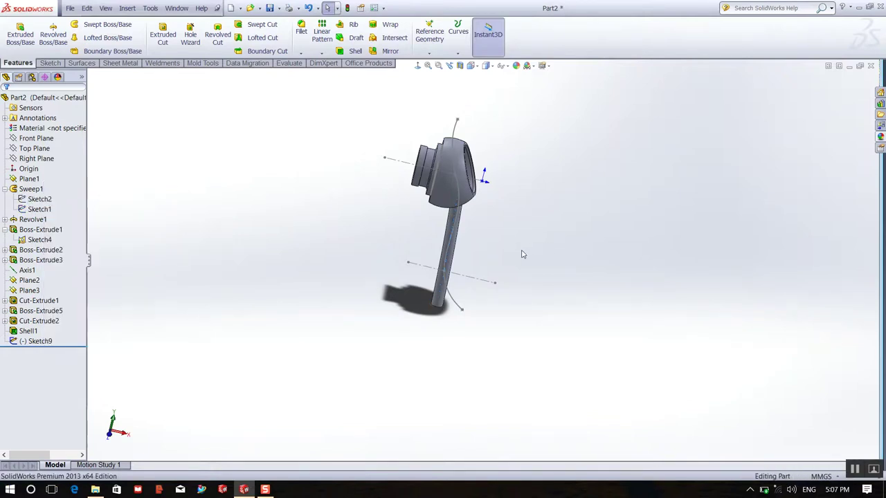
pyautogui.moveTo(507, 267); pyautogui.dragTo(455, 289, button='middle')
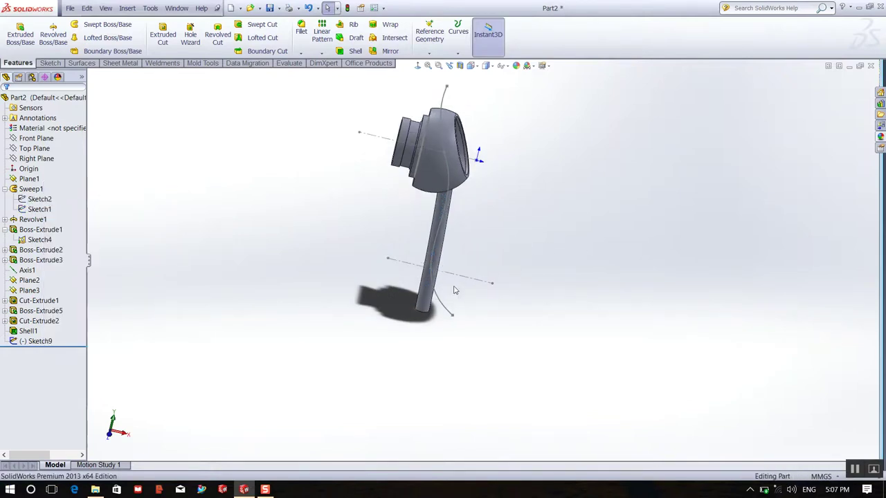
pyautogui.click(430, 49)
pyautogui.click(441, 64)
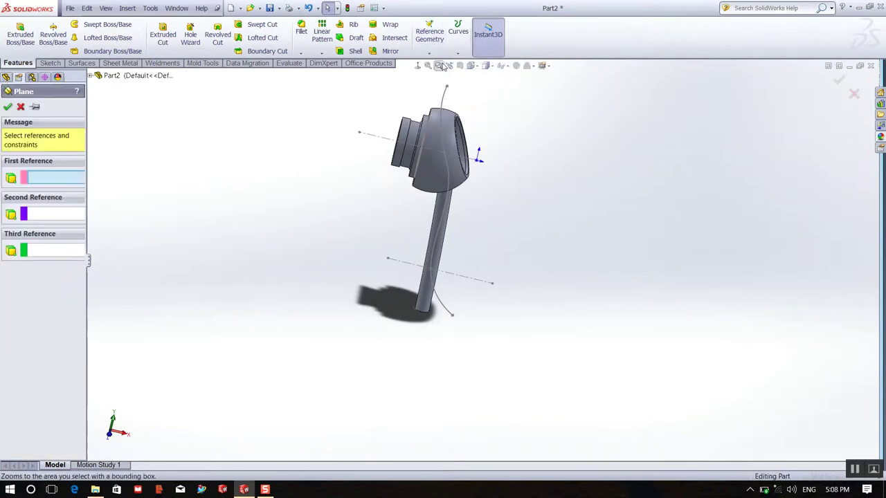
pyautogui.click(451, 317)
pyautogui.click(450, 312)
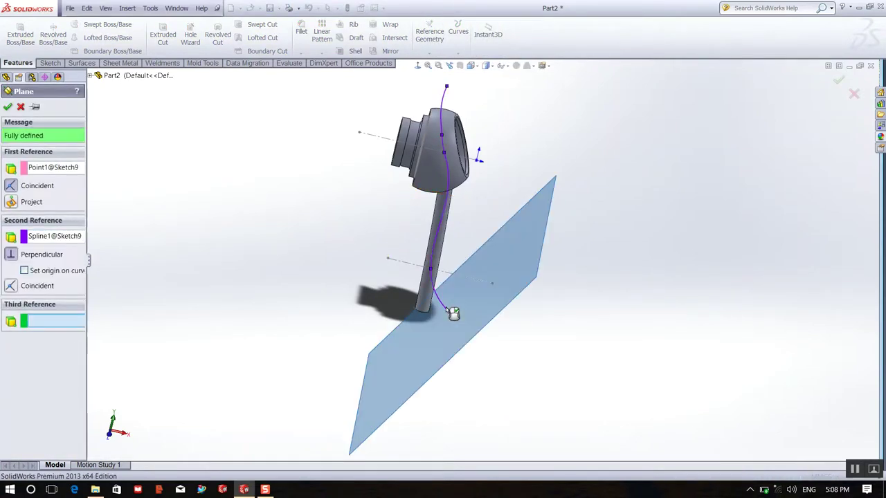
pyautogui.click(7, 107)
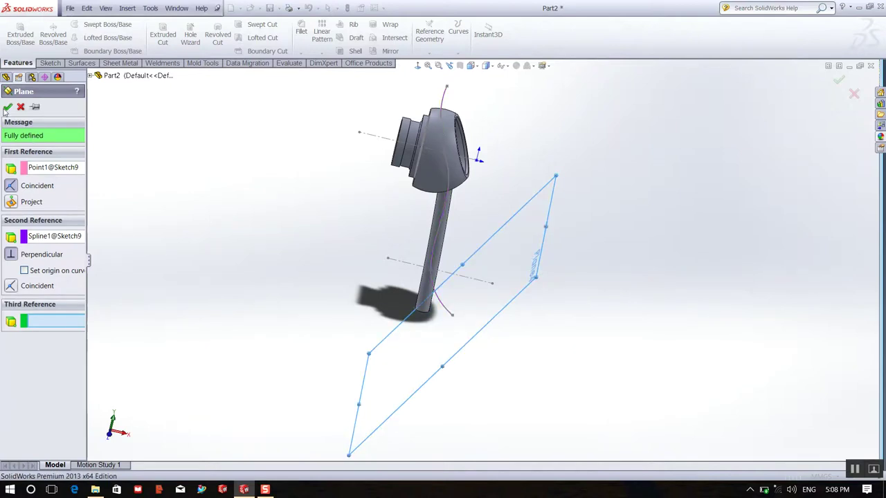
# Start Sketch10 on Plane4, view it normal, and draw a horizontal line across the stem's tip
pyautogui.click(50, 63)
pyautogui.click(16, 31)
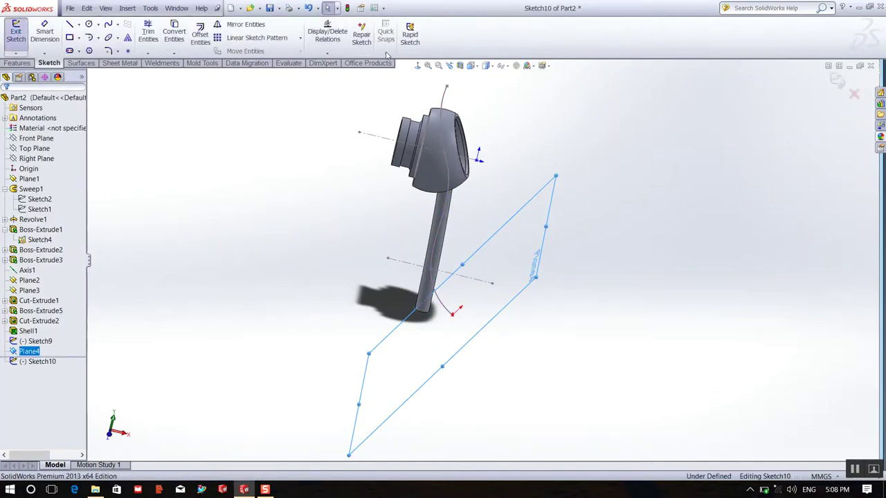
pyautogui.click(421, 66)
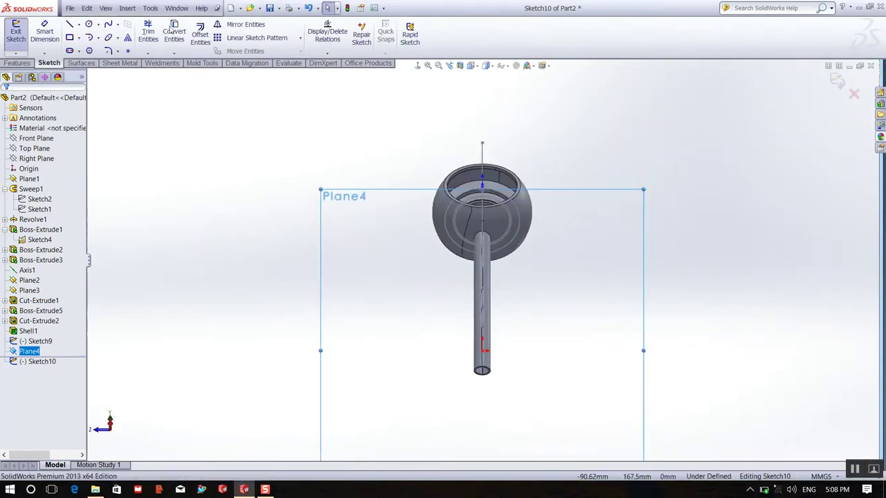
pyautogui.click(70, 25)
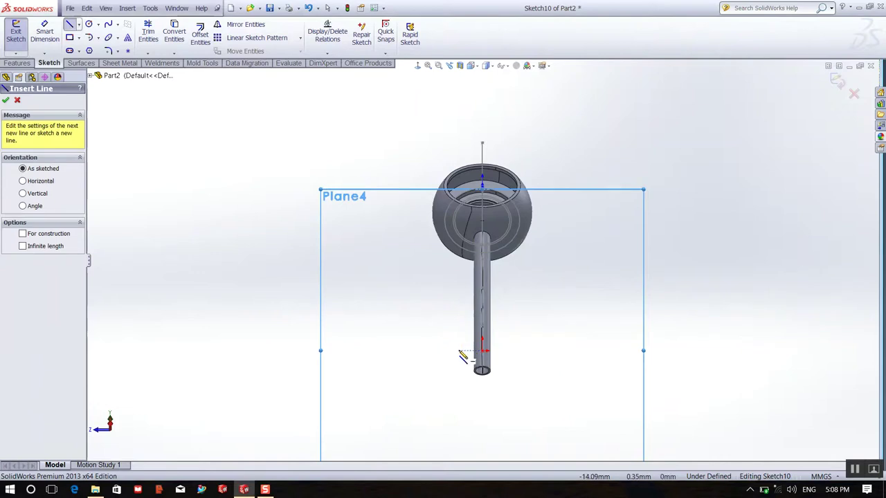
pyautogui.click(428, 351)
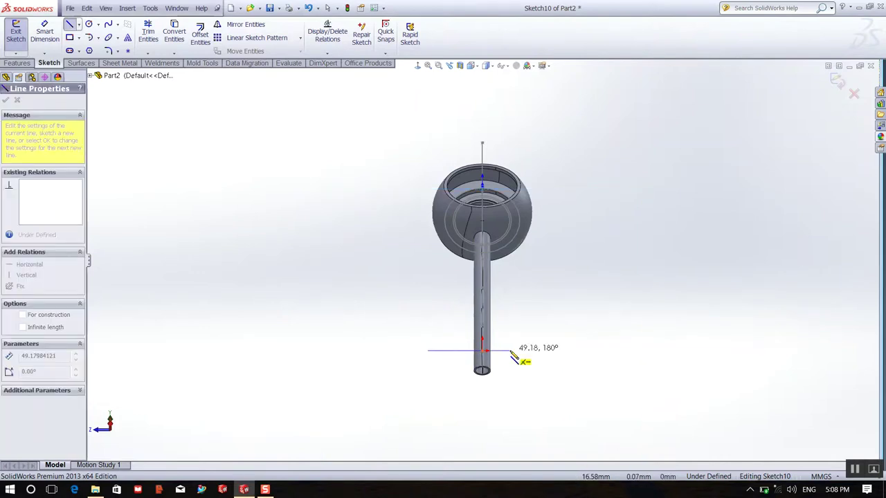
pyautogui.click(510, 351)
pyautogui.rightClick(510, 351)
pyautogui.click(529, 164)
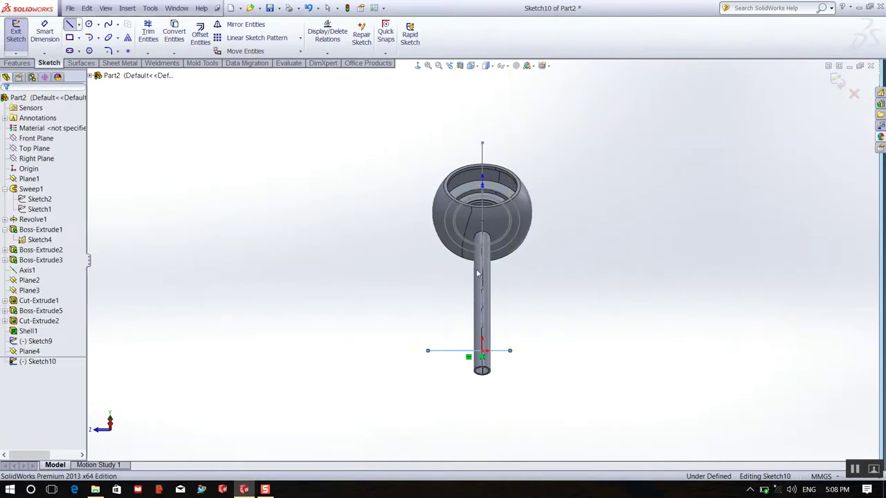
# Centre the line on Point1@Sketch9 with a Midpoint relation, dimension it 100 mm, and exit the sketch
pyautogui.click(502, 351)
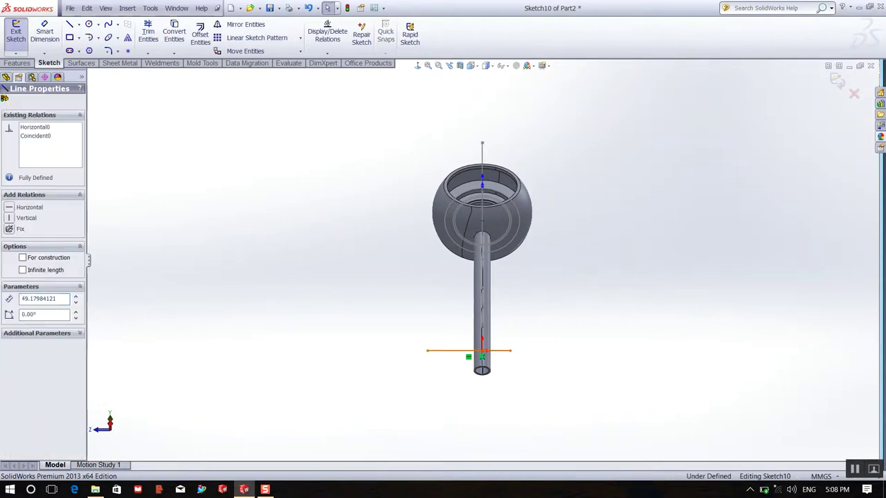
pyautogui.press('Escape')
pyautogui.keyDown('ctrl'); pyautogui.click(482, 355); pyautogui.keyUp('ctrl')
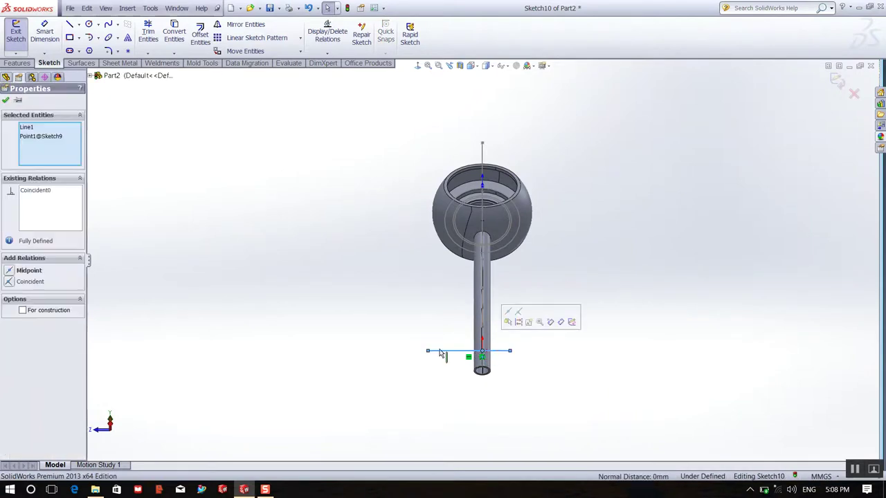
pyautogui.click(24, 270)
pyautogui.click(43, 38)
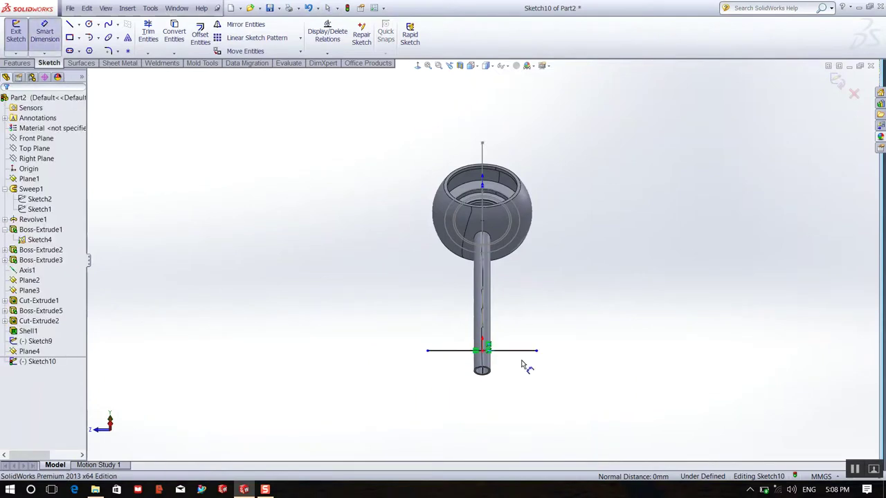
pyautogui.click(512, 352)
pyautogui.click(510, 401)
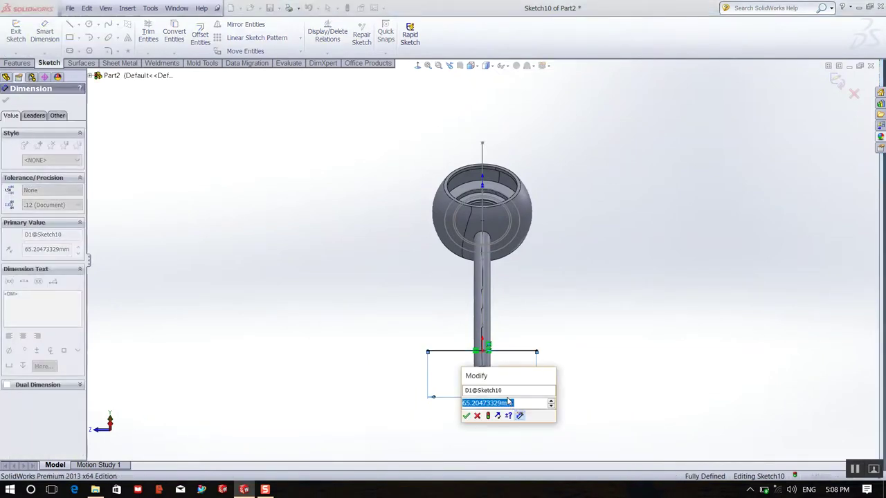
pyautogui.write('100')
pyautogui.press('Return')
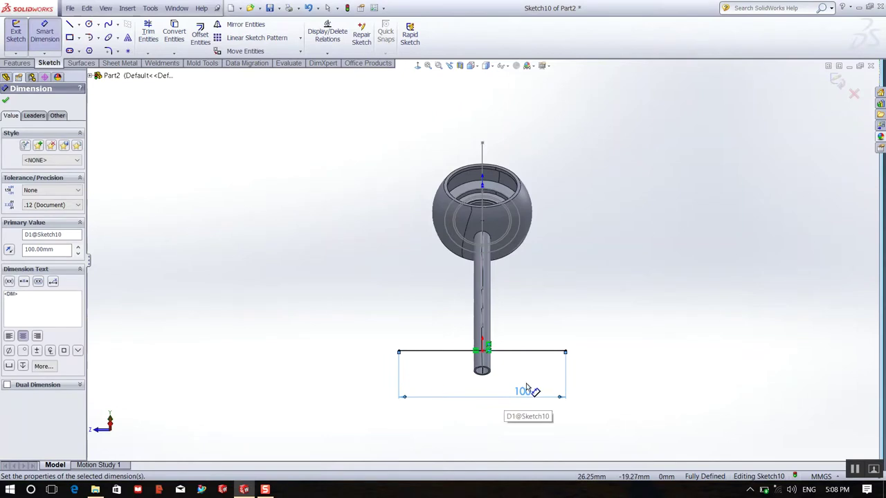
pyautogui.click(14, 35)
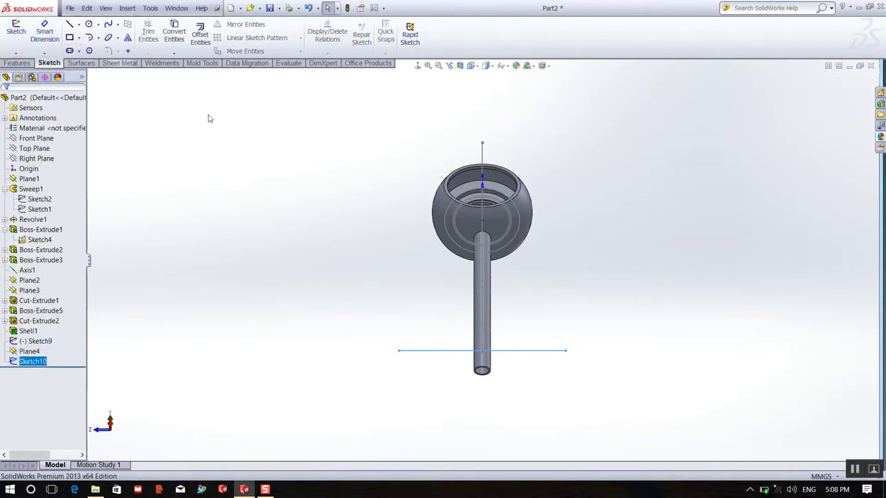
pyautogui.moveTo(332, 223); pyautogui.dragTo(441, 298, button='middle')
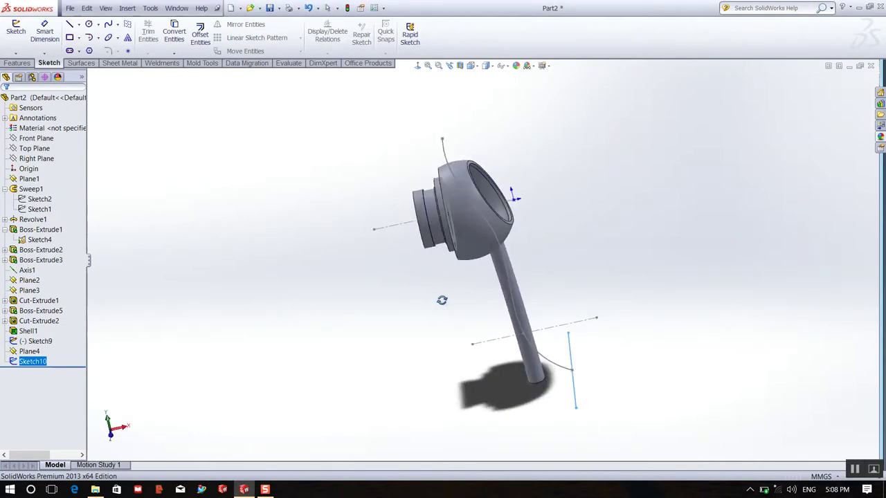
# Sweep the Sketch10 line as profile along the Sketch9 spline path to create Surface-Sweep1
pyautogui.click(80, 63)
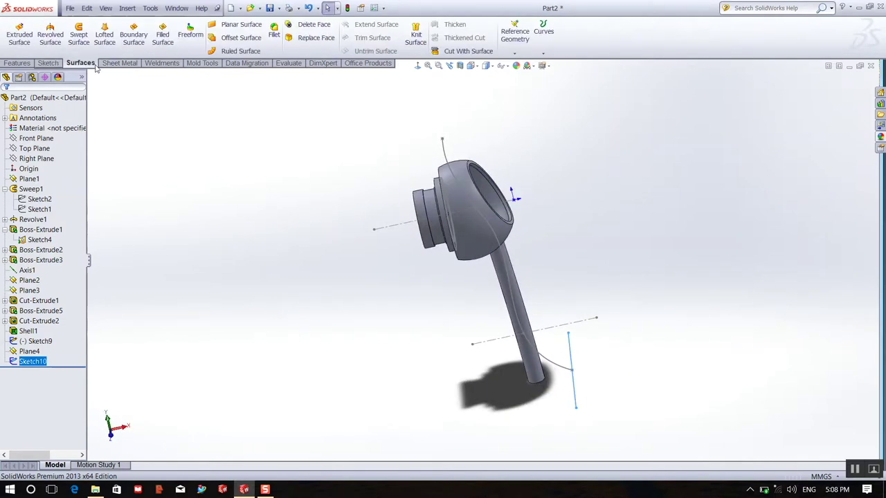
pyautogui.click(72, 38)
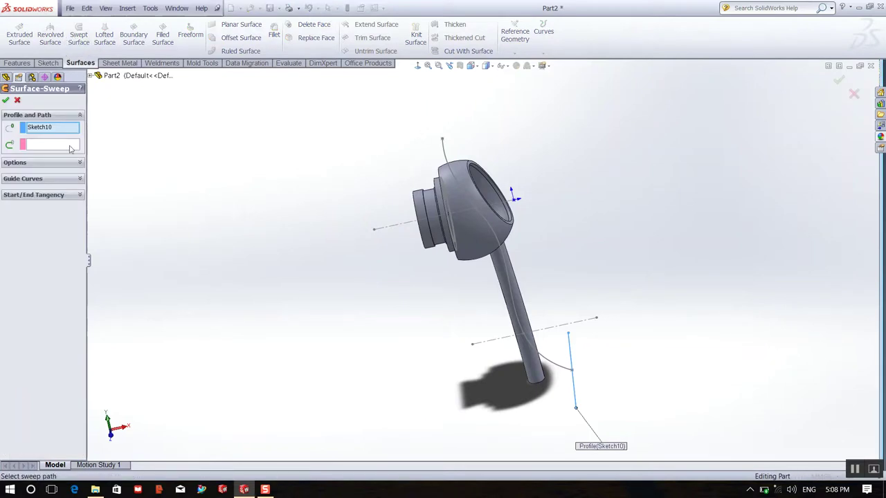
pyautogui.moveTo(576, 182); pyautogui.dragTo(567, 182, button='middle')
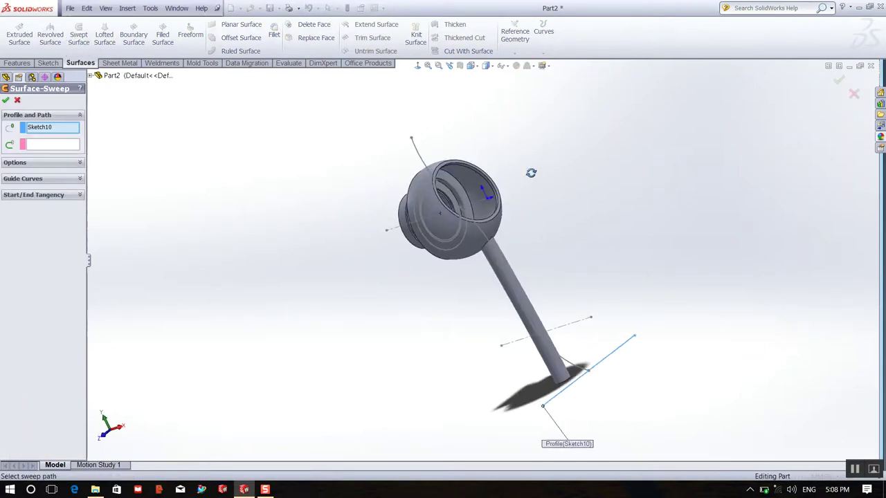
pyautogui.click(69, 145)
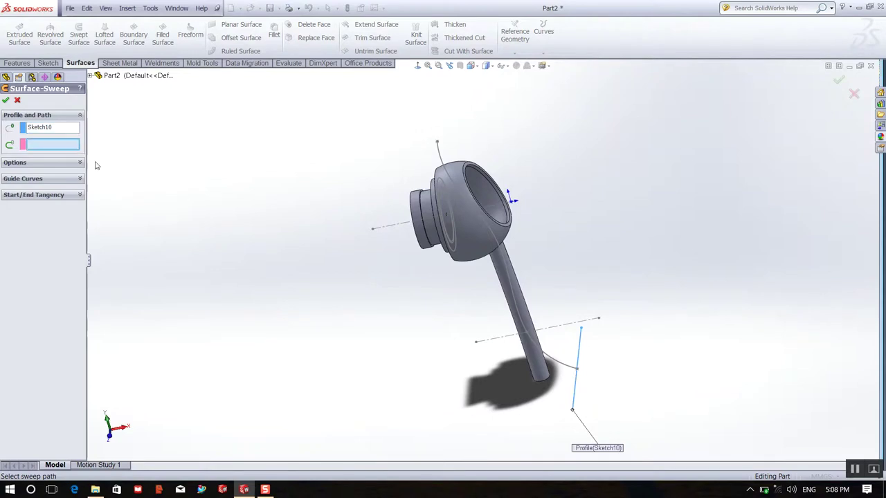
pyautogui.click(560, 362)
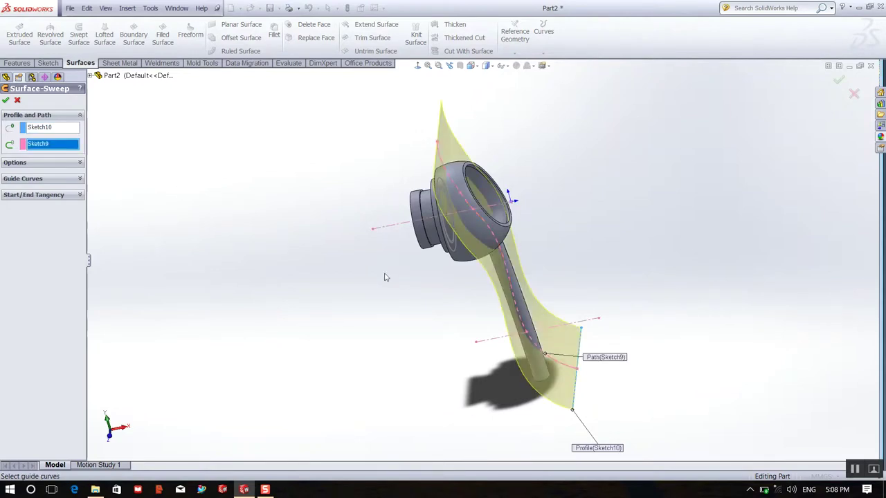
pyautogui.moveTo(355, 239)
pyautogui.mouseDown(button='middle')
pyautogui.moveTo(384, 228)
pyautogui.moveTo(363, 190)
pyautogui.mouseUp(button='middle')
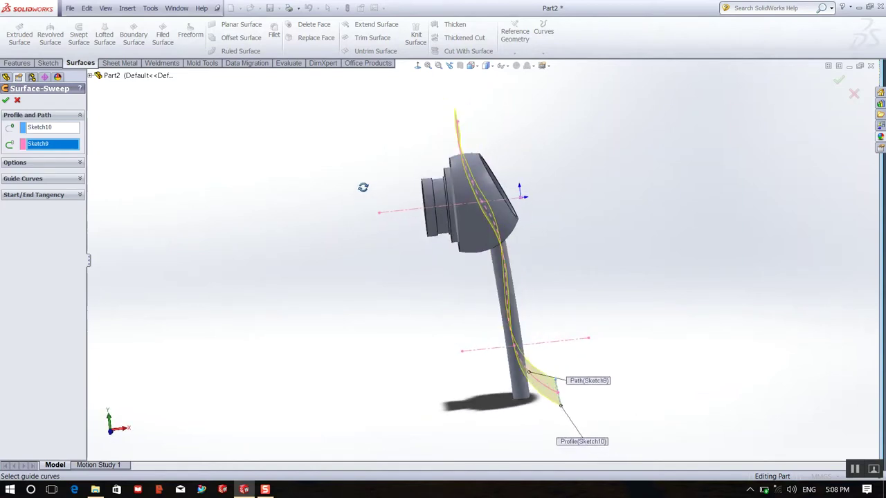
pyautogui.click(5, 100)
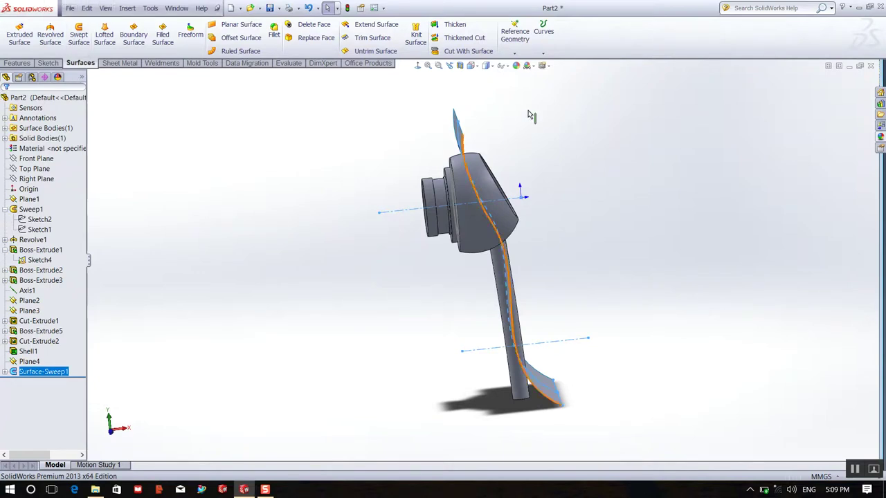
pyautogui.click(413, 164)
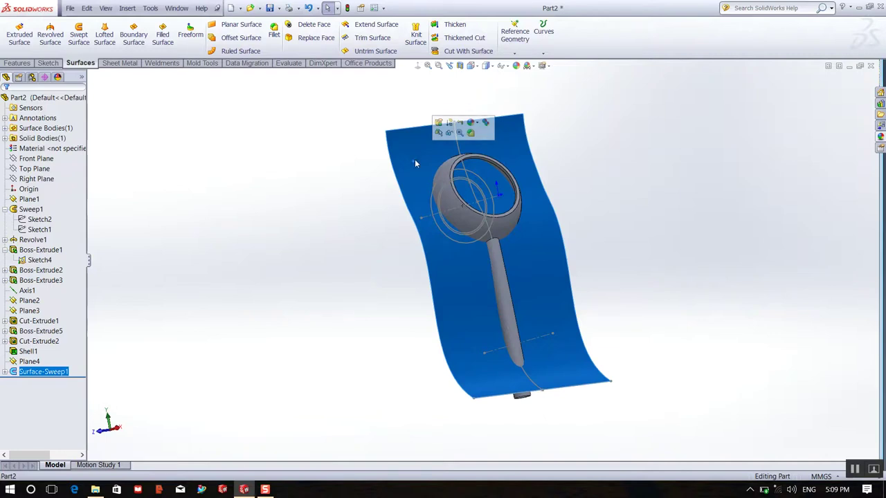
# Return to a side view, clear the surface selection, and open the Insert menu's feature commands
pyautogui.moveTo(226, 154); pyautogui.dragTo(257, 163, button='middle')
pyautogui.click(267, 173)
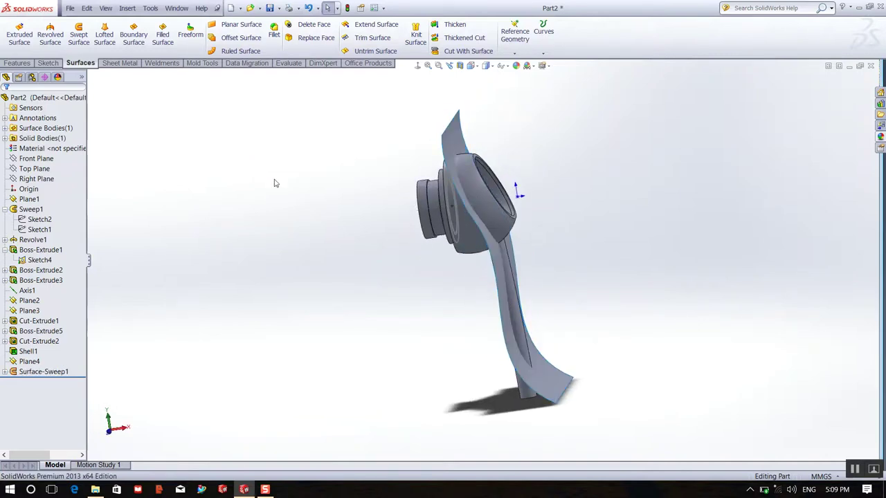
pyautogui.click(131, 9)
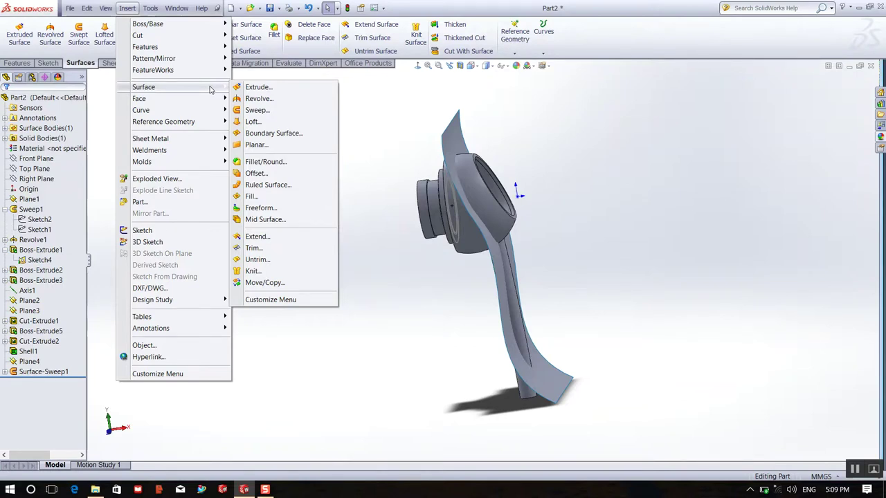
pyautogui.moveTo(144, 48)
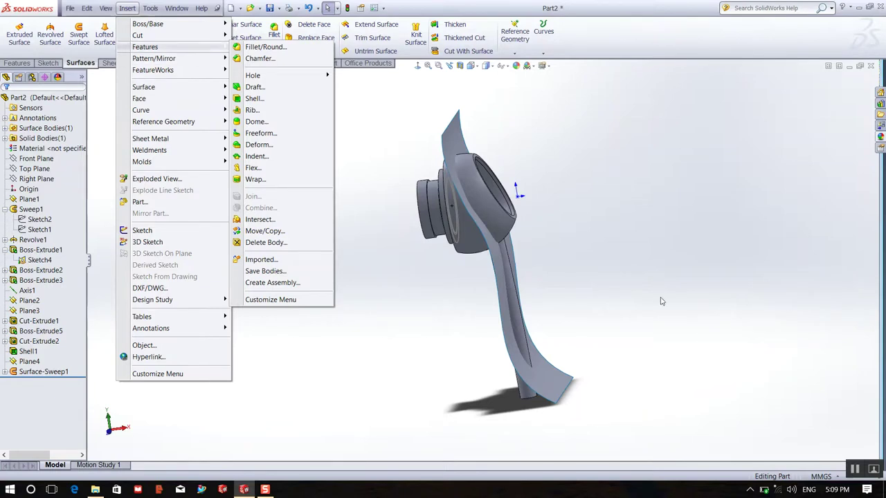
# Split the part with the swept surface into Split1, keeping both Body 1 and Body 2
pyautogui.click(858, 469)
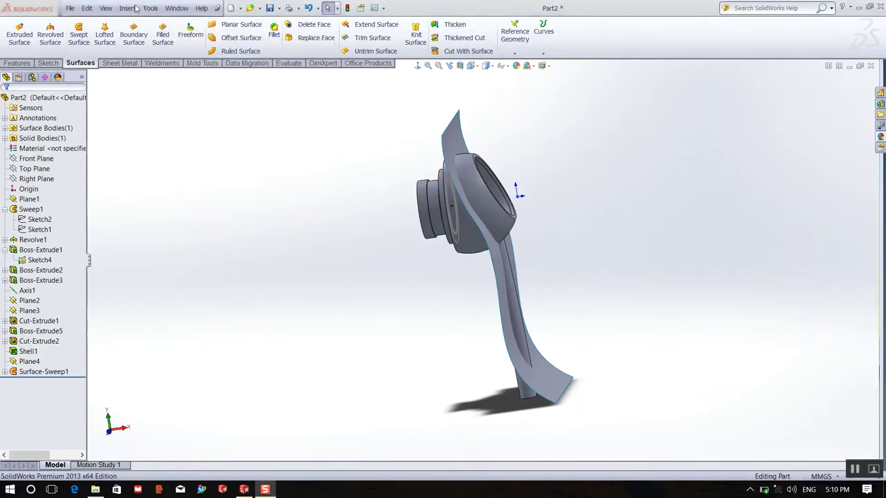
pyautogui.click(126, 8)
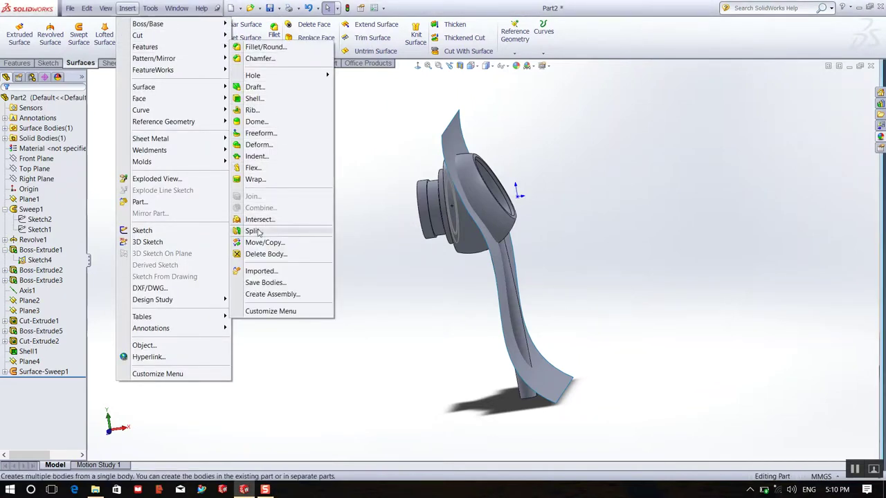
pyautogui.click(256, 231)
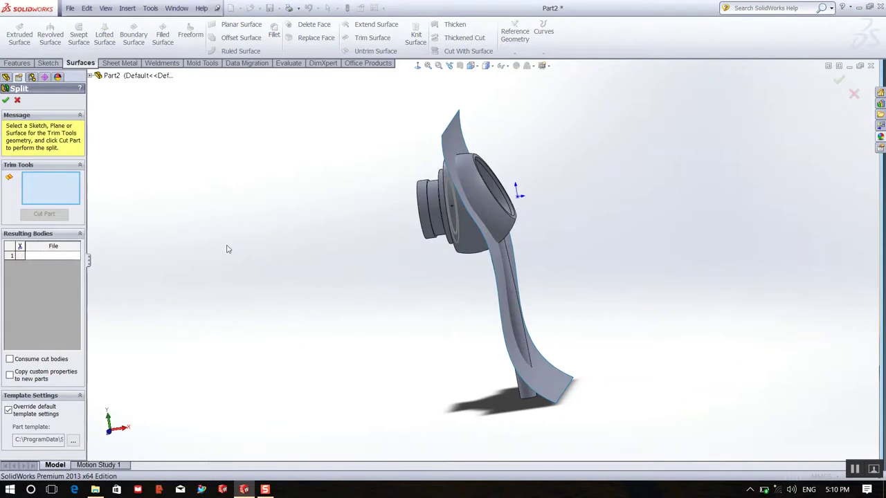
pyautogui.click(563, 398)
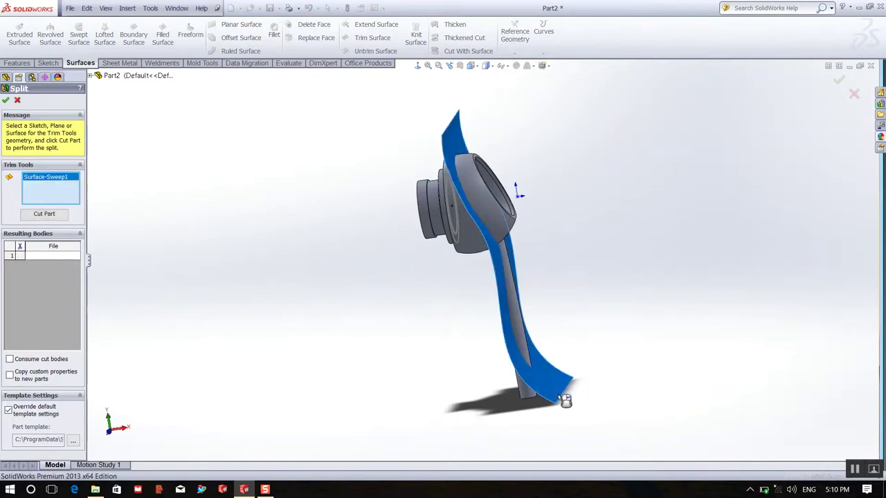
pyautogui.click(38, 214)
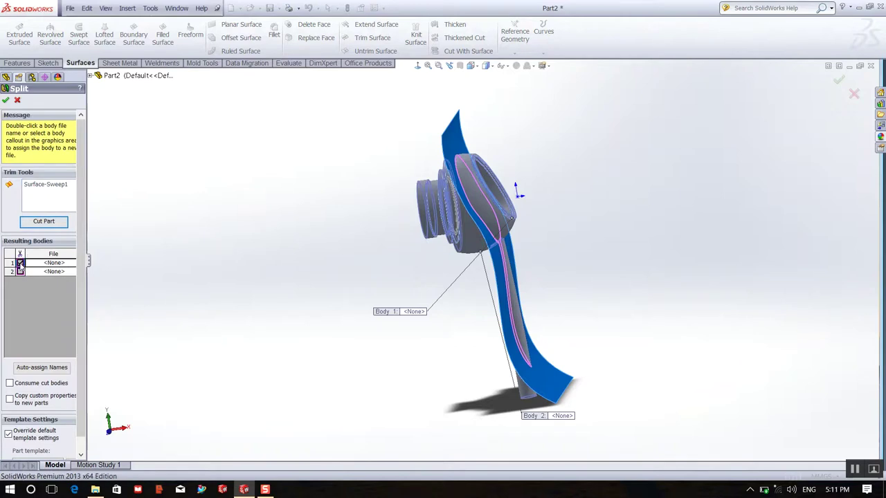
pyautogui.click(20, 263)
pyautogui.click(20, 271)
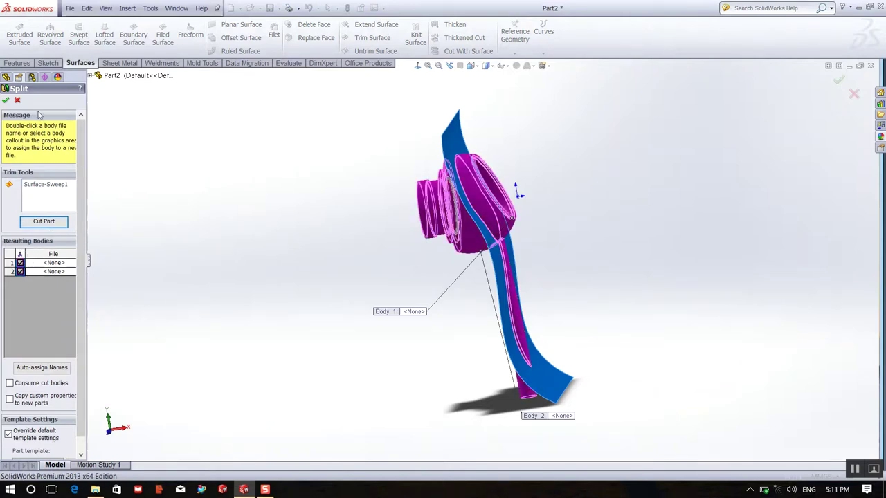
pyautogui.click(6, 101)
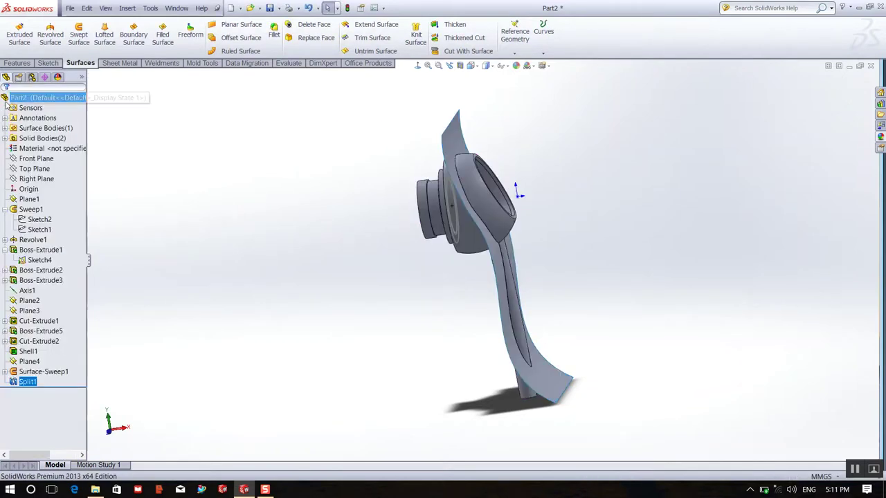
# Hide the Surface-Sweep1 swept surface
pyautogui.click(545, 393)
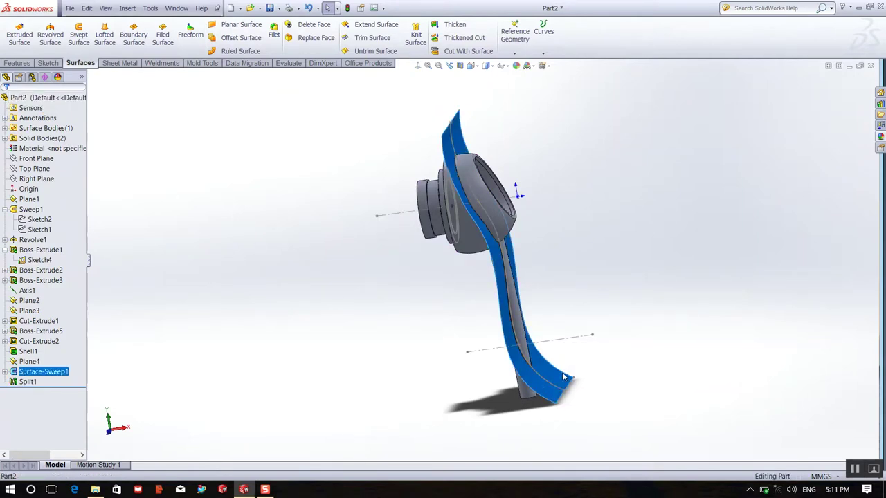
pyautogui.rightClick(569, 355)
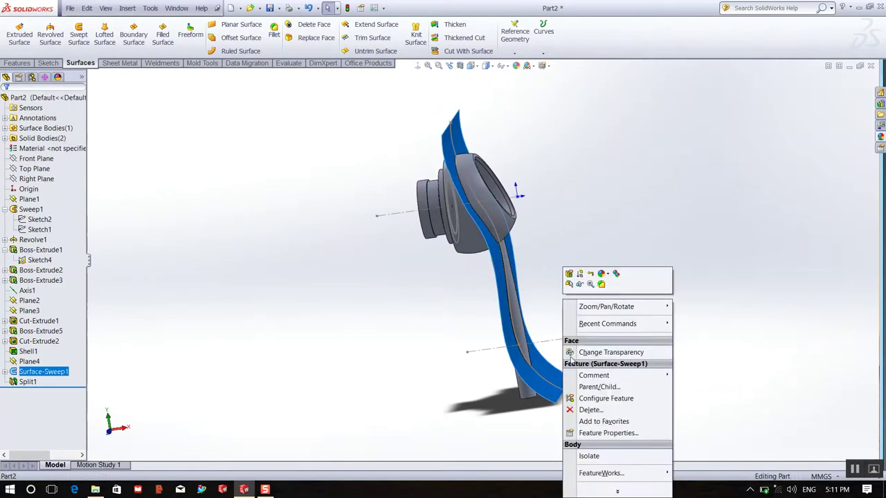
pyautogui.click(578, 289)
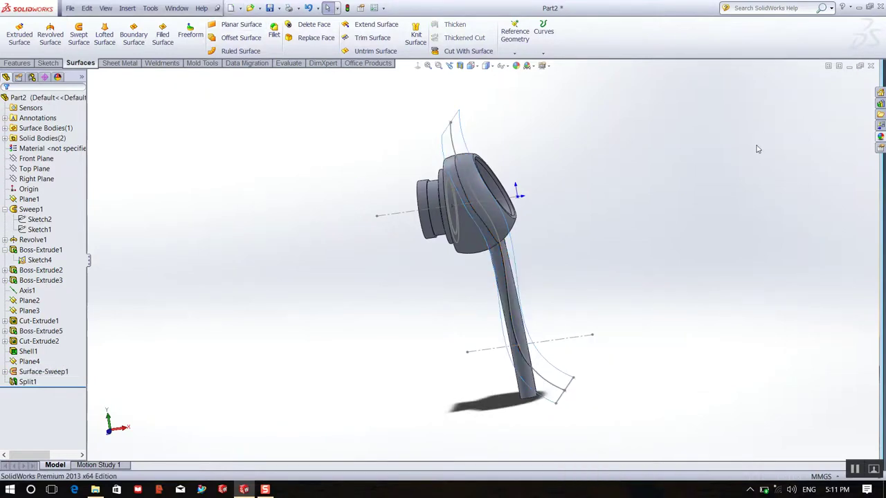
# Convert the cup opening's inner rim edge into a 42.12 mm circle in a new 3D sketch, then exit it
pyautogui.moveTo(675, 131); pyautogui.dragTo(546, 150, button='middle')
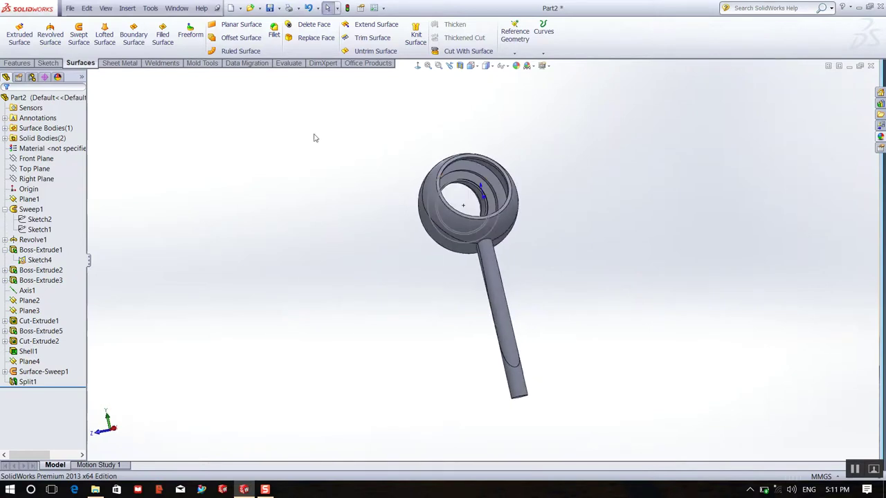
pyautogui.scroll(-2, 527, 182)
pyautogui.click(42, 63)
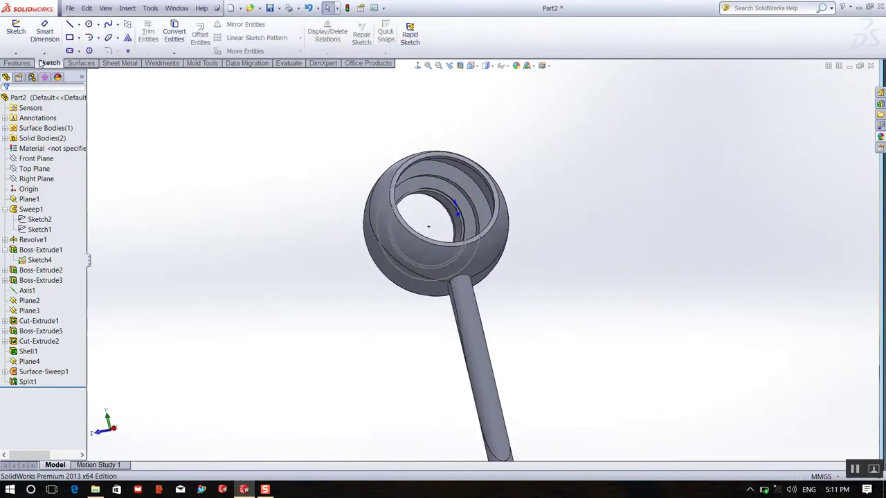
pyautogui.click(16, 54)
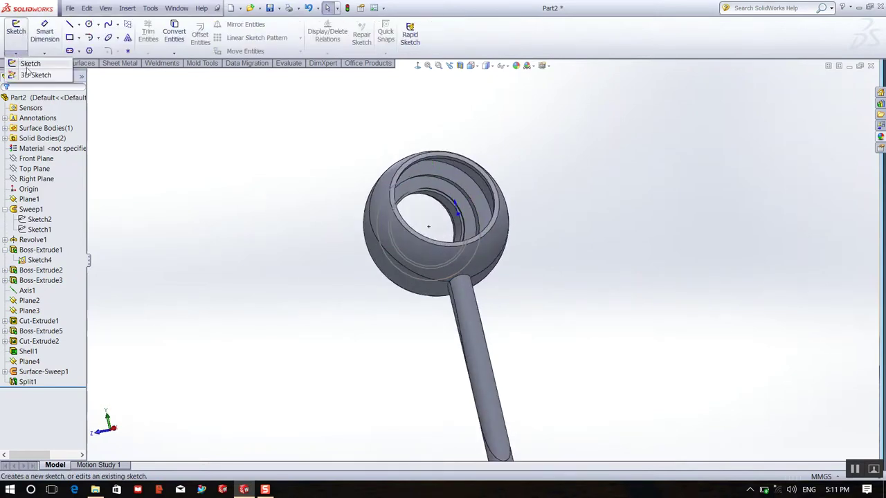
pyautogui.click(28, 74)
pyautogui.scroll(-2, 569, 176)
pyautogui.scroll(-3, 569, 176)
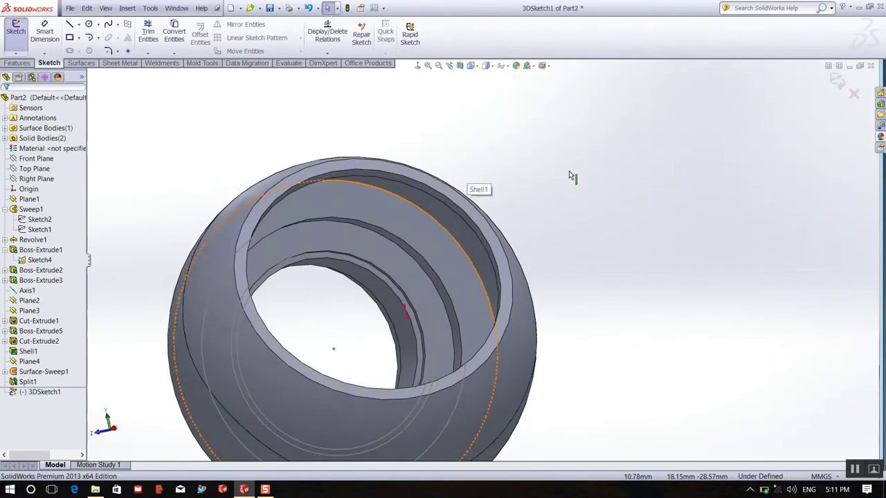
pyautogui.moveTo(569, 176)
pyautogui.mouseDown(button='middle')
pyautogui.moveTo(635, 153)
pyautogui.moveTo(588, 130)
pyautogui.moveTo(552, 137)
pyautogui.moveTo(500, 187)
pyautogui.mouseUp(button='middle')
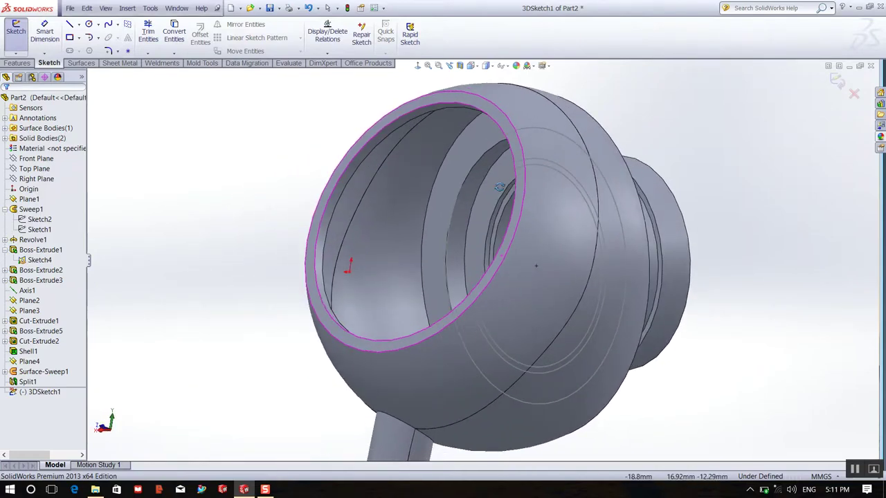
pyautogui.moveTo(500, 187)
pyautogui.mouseDown(button='middle')
pyautogui.moveTo(530, 174)
pyautogui.moveTo(489, 158)
pyautogui.moveTo(378, 223)
pyautogui.mouseUp(button='middle')
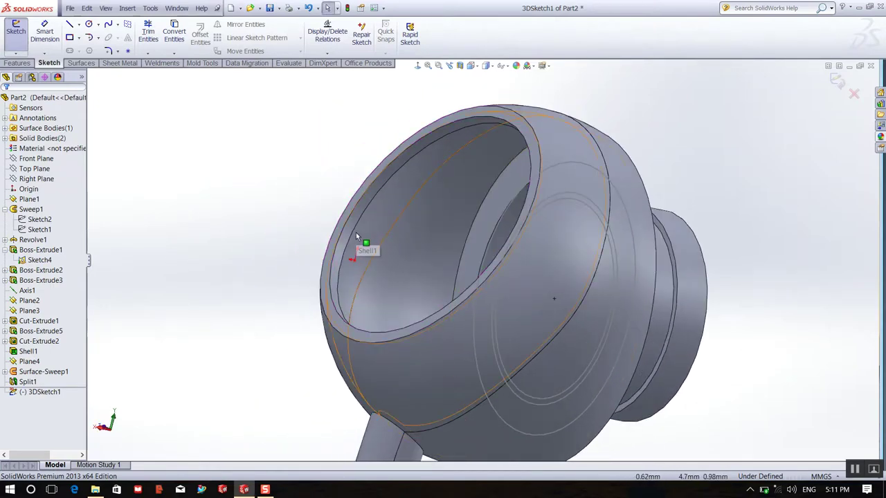
pyautogui.click(363, 203)
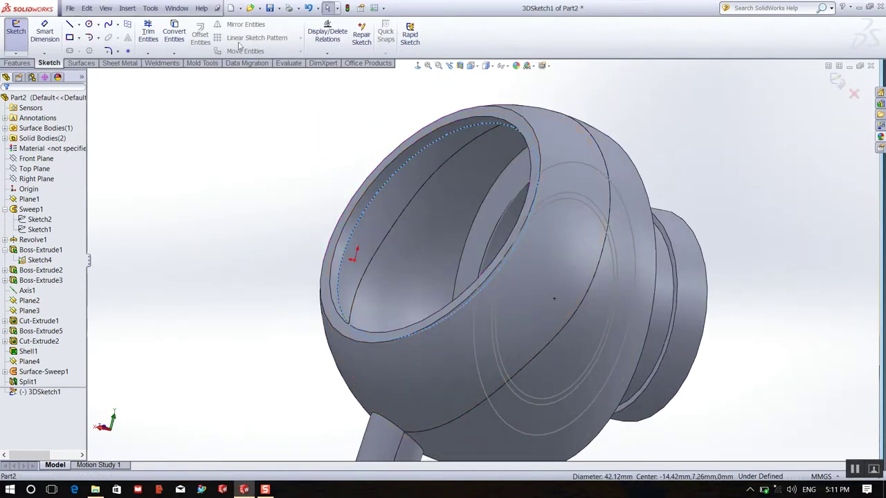
pyautogui.click(175, 34)
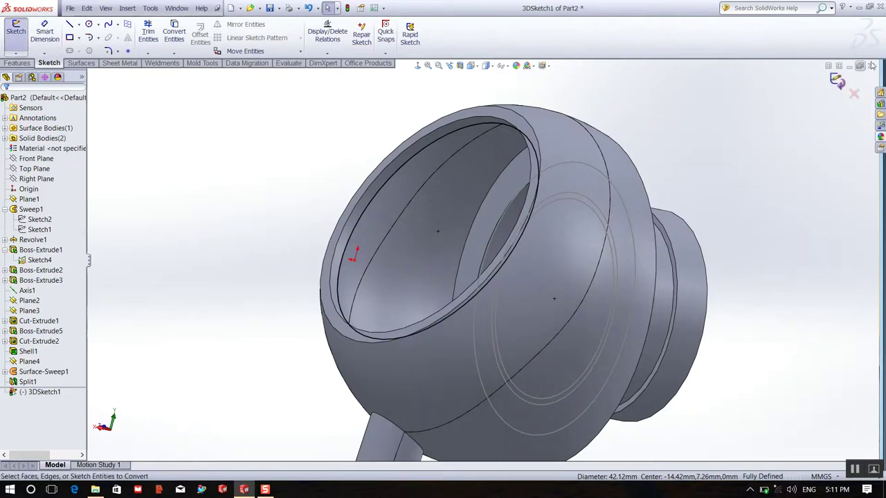
pyautogui.click(835, 83)
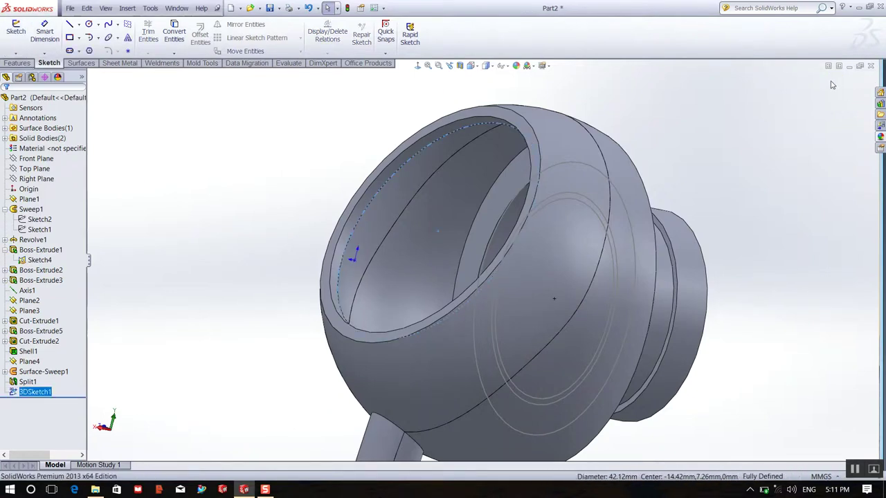
# Extrude the rim circle 3 mm toward the rim face as a separate, unmerged body
pyautogui.click(19, 63)
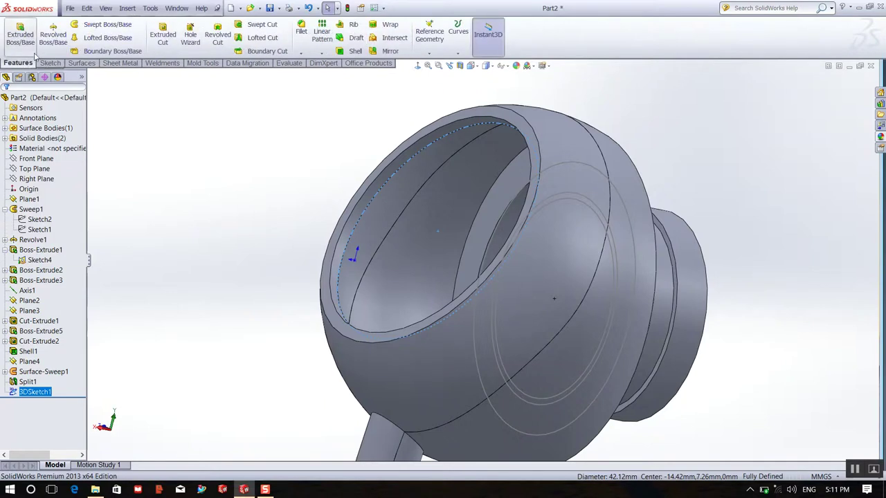
pyautogui.click(27, 47)
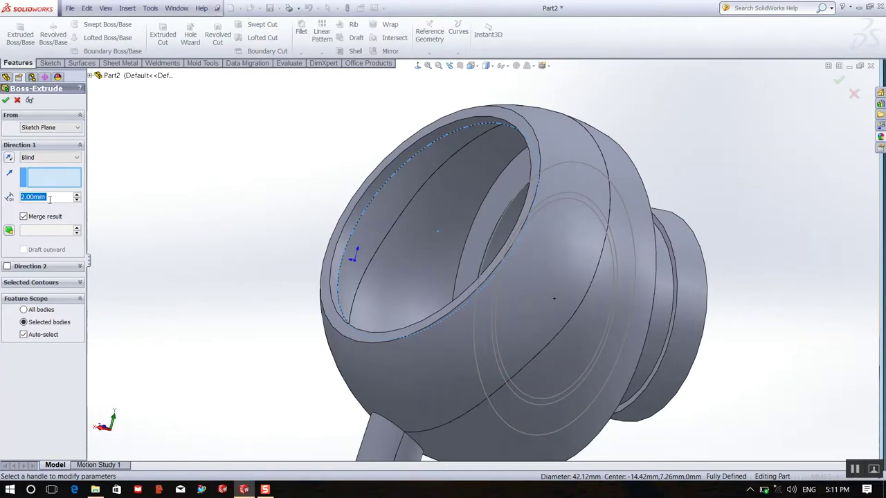
pyautogui.write('3')
pyautogui.press('Return')
pyautogui.click(42, 176)
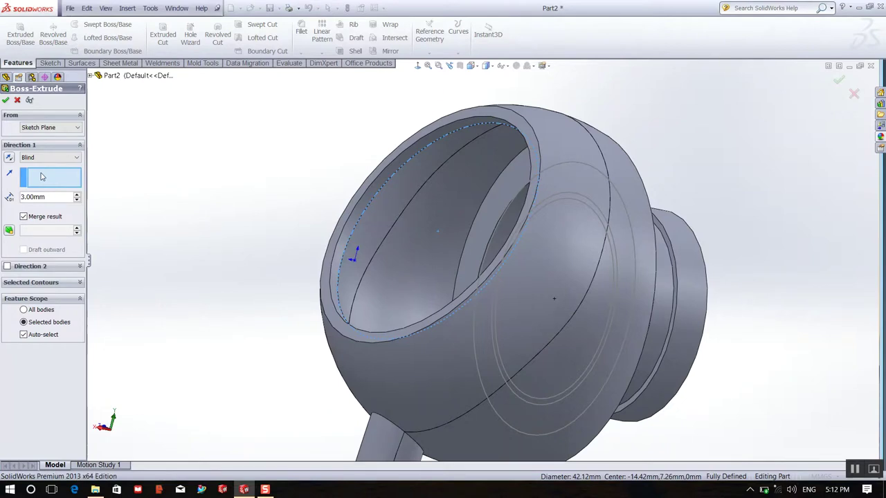
pyautogui.click(24, 217)
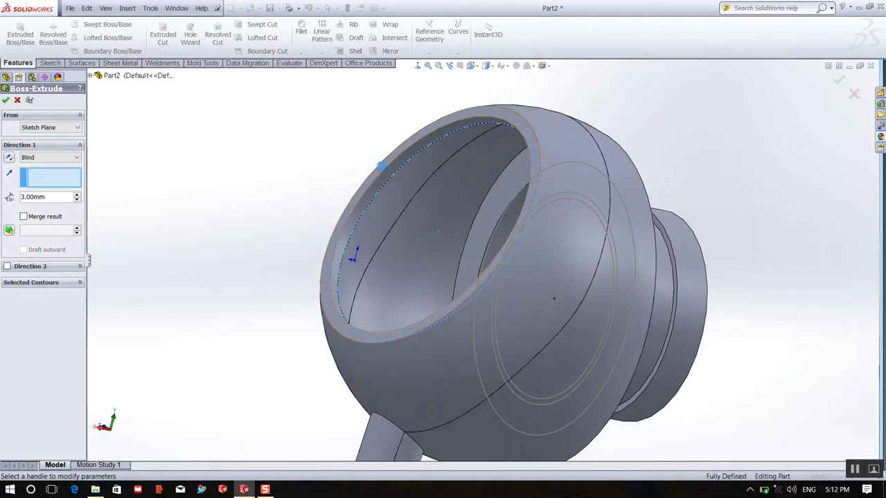
pyautogui.click(383, 168)
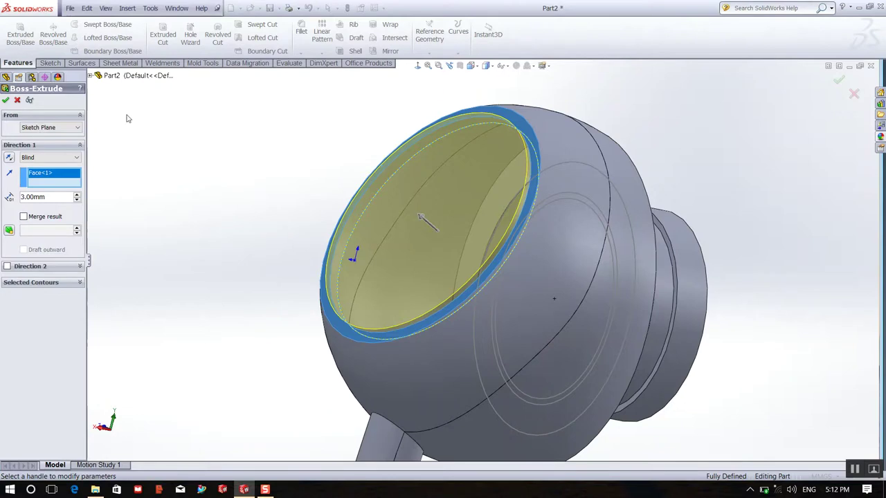
pyautogui.click(5, 102)
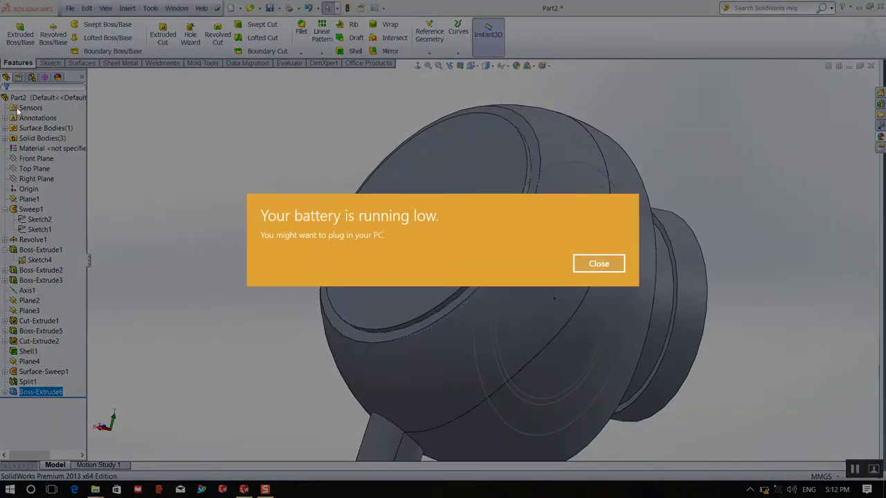
pyautogui.click(584, 265)
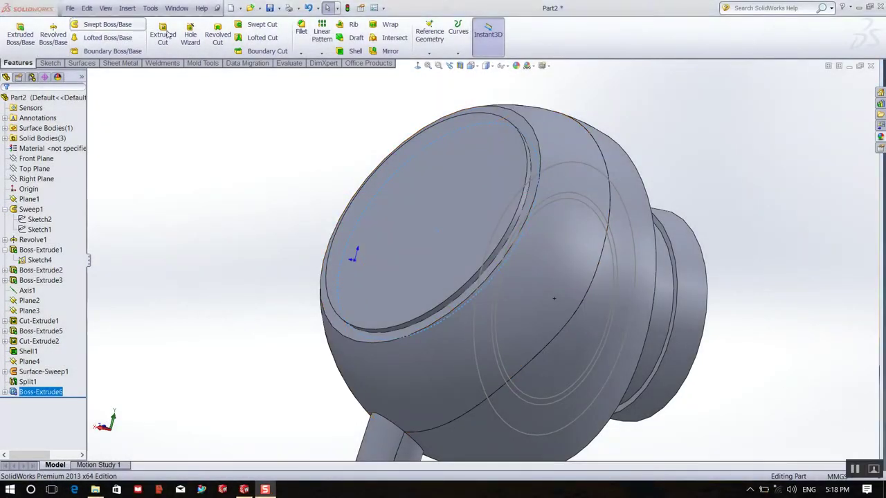
# Round the front circular edge with a 1 mm fillet
pyautogui.click(300, 36)
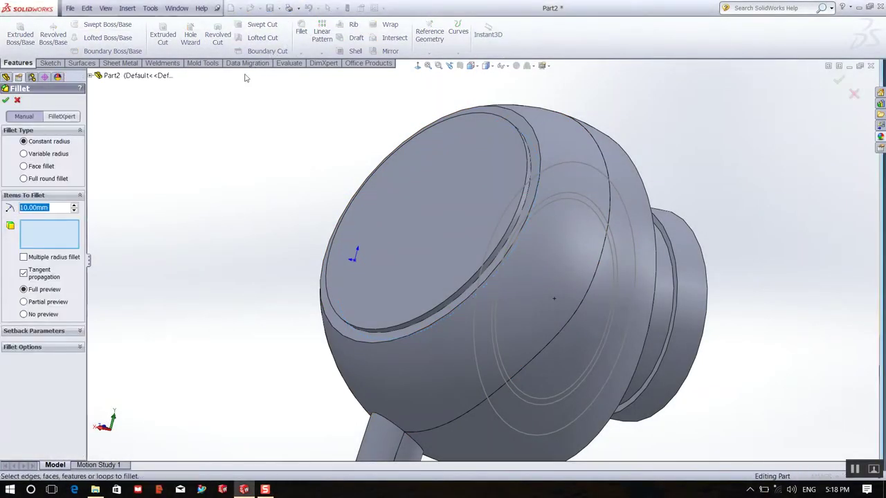
pyautogui.write('1')
pyautogui.press('Return')
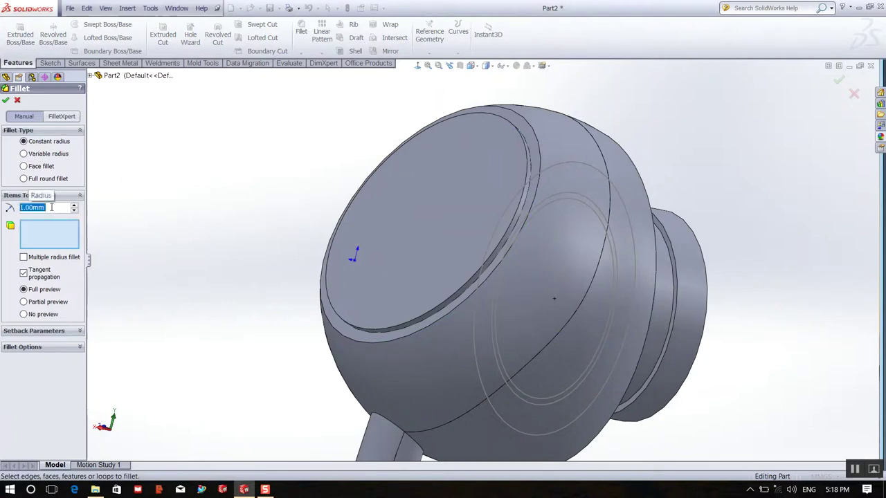
pyautogui.click(519, 205)
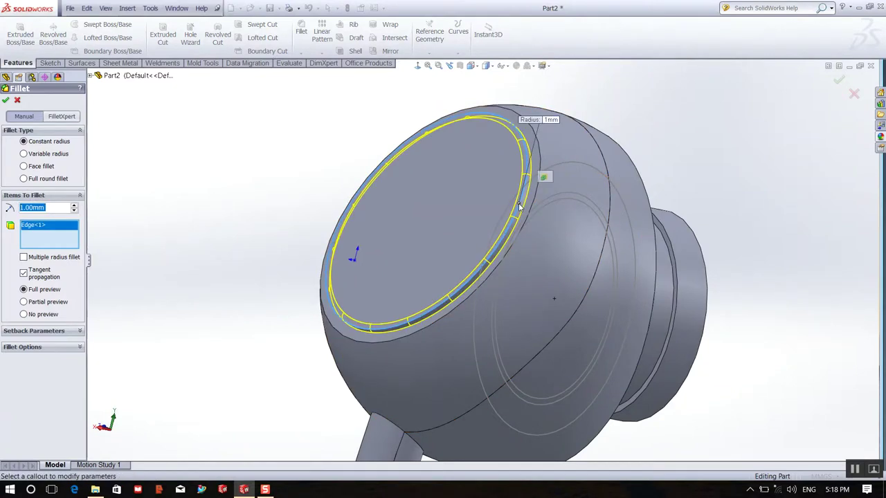
pyautogui.click(6, 100)
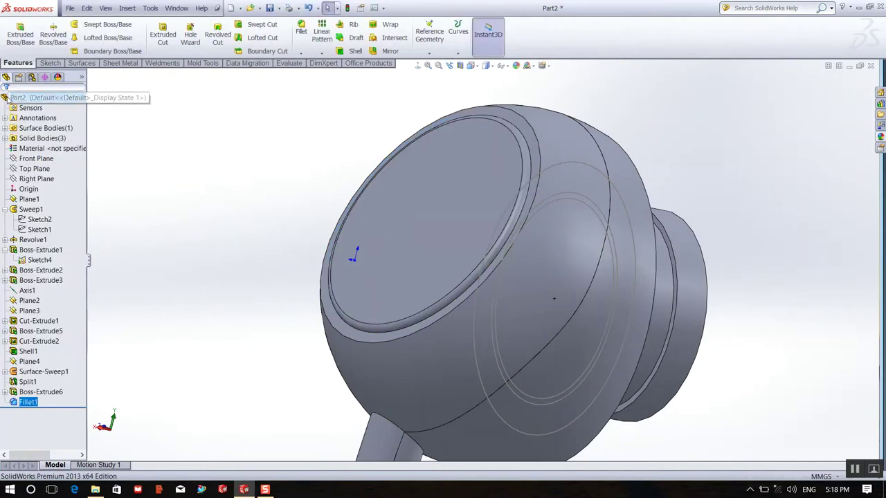
pyautogui.scroll(3, 353, 173)
pyautogui.scroll(3, 443, 182)
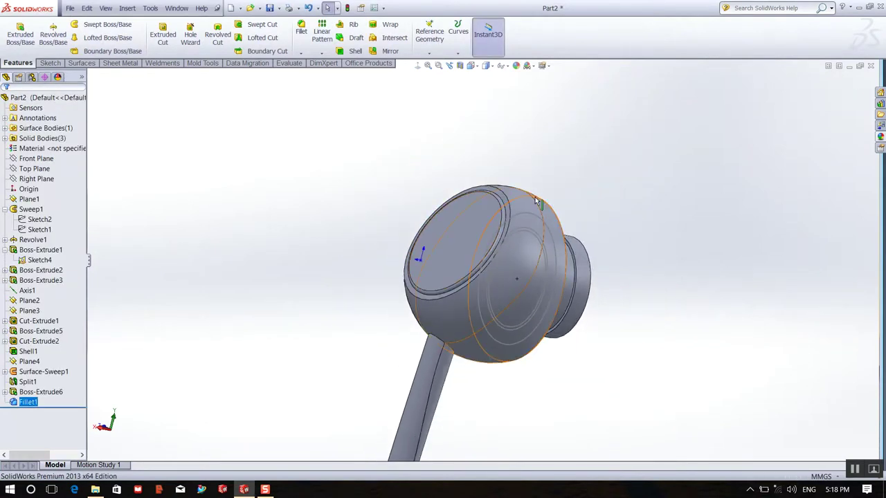
# Add a second 1 mm fillet on the stem tip's end edge
pyautogui.moveTo(722, 202)
pyautogui.mouseDown(button='middle')
pyautogui.moveTo(672, 180)
pyautogui.moveTo(627, 182)
pyautogui.moveTo(572, 214)
pyautogui.mouseUp(button='middle')
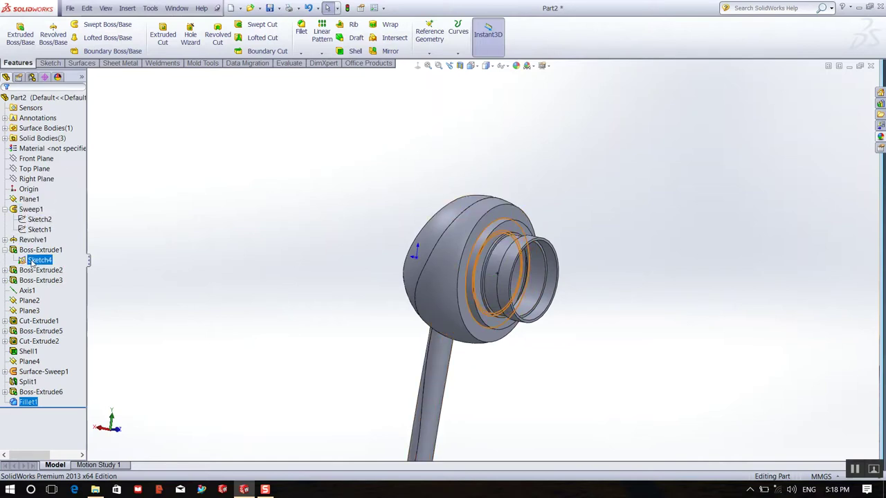
pyautogui.rightClick(40, 259)
pyautogui.click(254, 170)
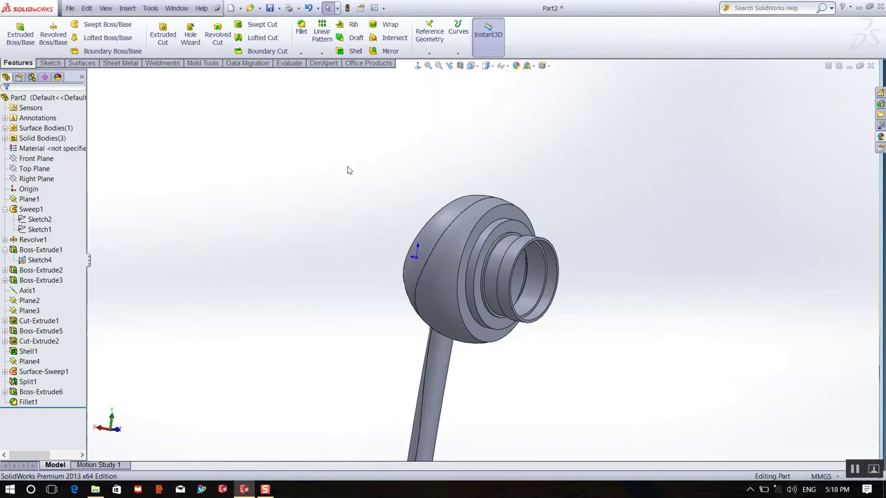
pyautogui.moveTo(349, 171)
pyautogui.mouseDown(button='middle')
pyautogui.moveTo(423, 180)
pyautogui.moveTo(466, 225)
pyautogui.mouseUp(button='middle')
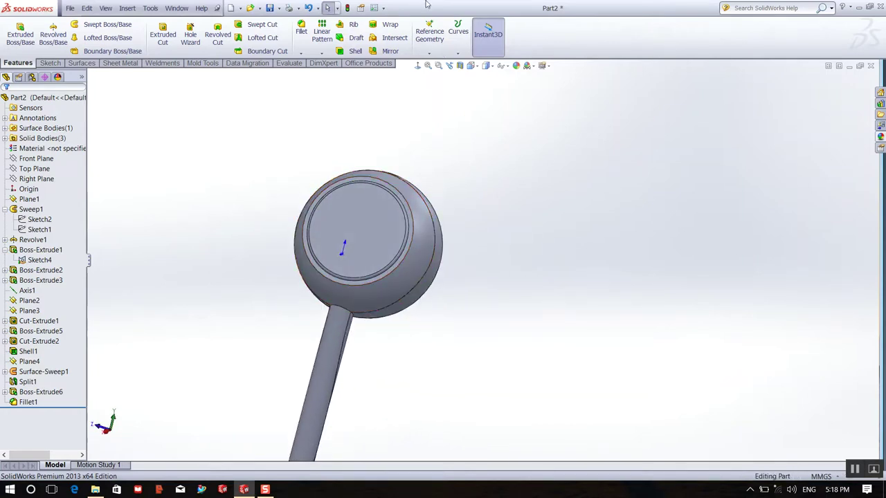
pyautogui.click(301, 31)
pyautogui.press('f')
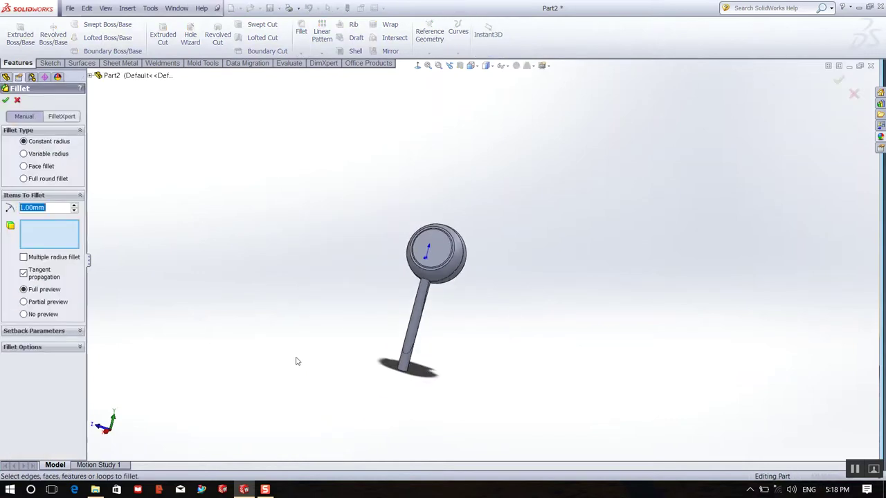
pyautogui.scroll(-3, 420, 364)
pyautogui.moveTo(421, 364)
pyautogui.mouseDown(button='middle')
pyautogui.moveTo(488, 281)
pyautogui.moveTo(501, 212)
pyautogui.moveTo(479, 276)
pyautogui.mouseUp(button='middle')
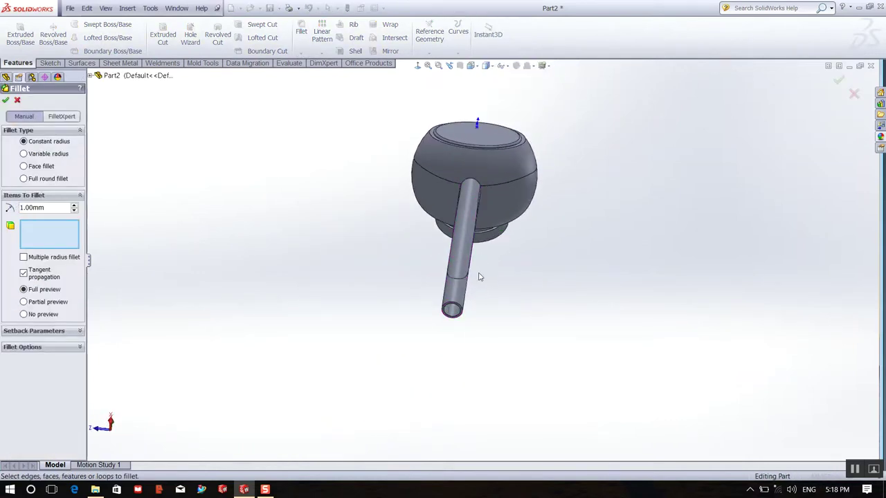
pyautogui.scroll(-3, 453, 312)
pyautogui.scroll(-1, 481, 283)
pyautogui.click(478, 275)
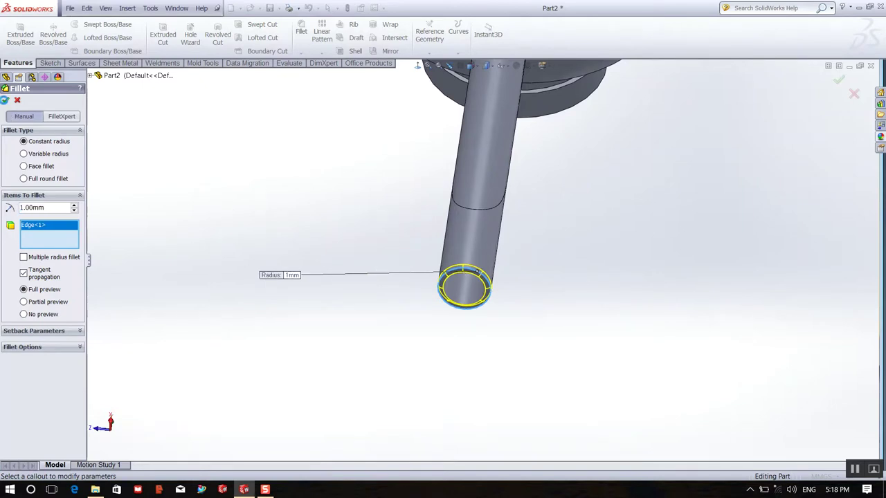
pyautogui.click(5, 101)
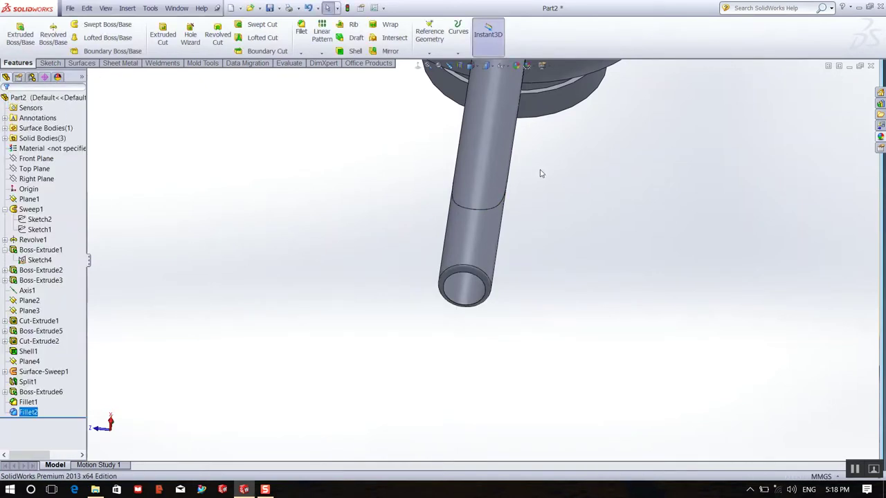
pyautogui.moveTo(541, 173); pyautogui.dragTo(547, 170, button='middle')
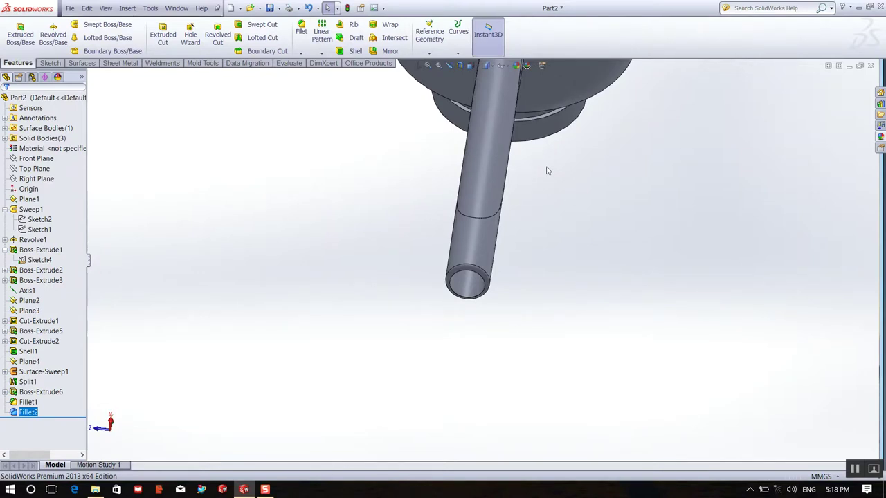
pyautogui.scroll(3, 530, 148)
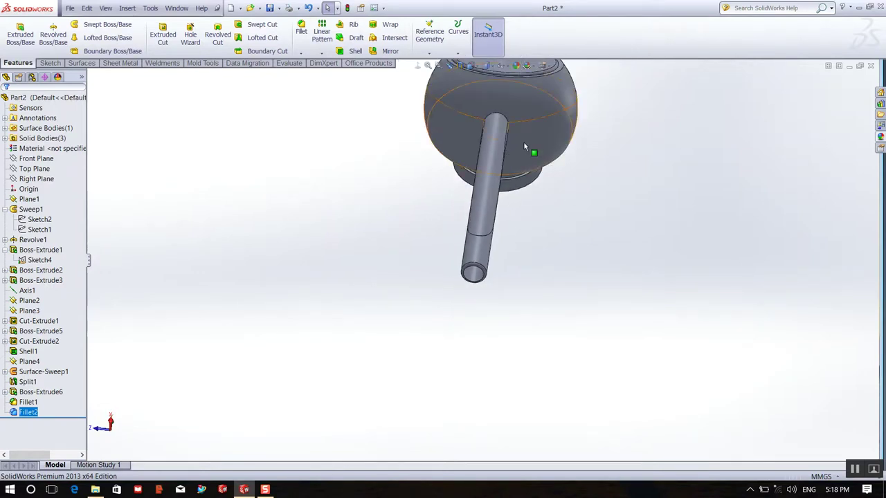
pyautogui.scroll(3, 526, 143)
pyautogui.moveTo(526, 143)
pyautogui.mouseDown(button='middle')
pyautogui.moveTo(579, 297)
pyautogui.moveTo(531, 238)
pyautogui.mouseUp(button='middle')
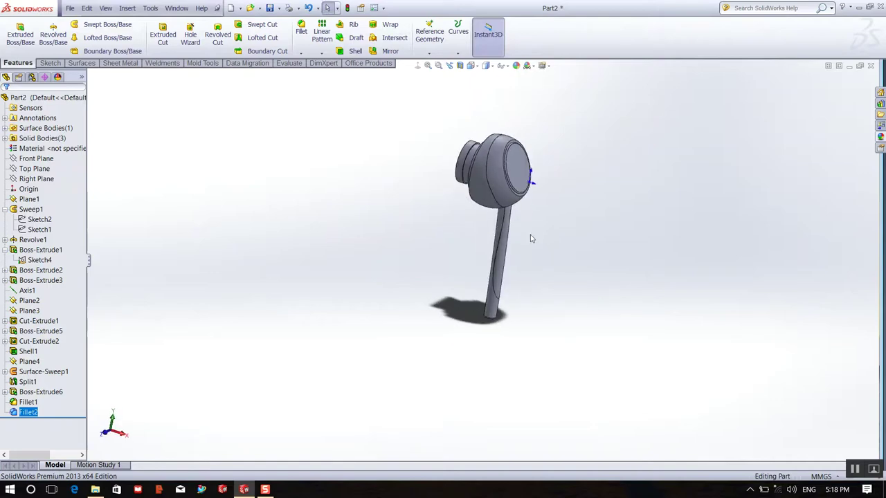
pyautogui.scroll(-2, 531, 237)
pyautogui.scroll(-3, 521, 219)
pyautogui.scroll(-3, 520, 219)
pyautogui.moveTo(598, 135)
pyautogui.mouseDown(button='middle')
pyautogui.moveTo(569, 119)
pyautogui.moveTo(581, 141)
pyautogui.moveTo(574, 141)
pyautogui.mouseUp(button='middle')
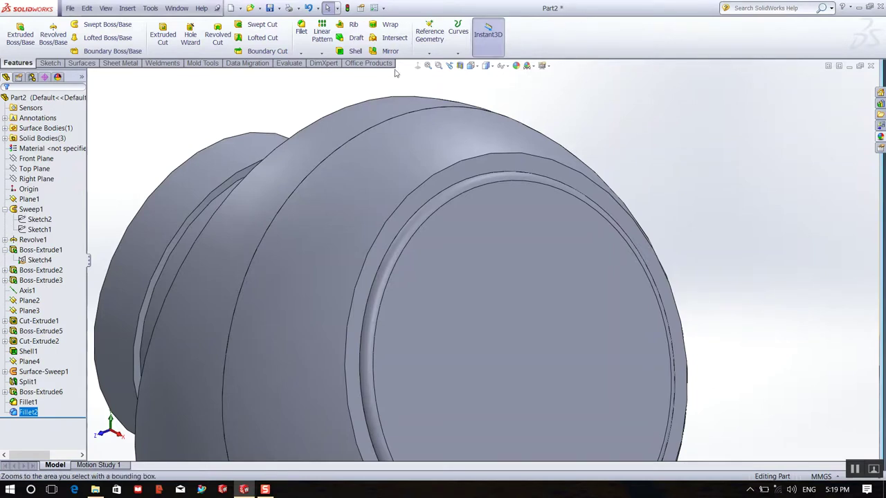
pyautogui.click(194, 218)
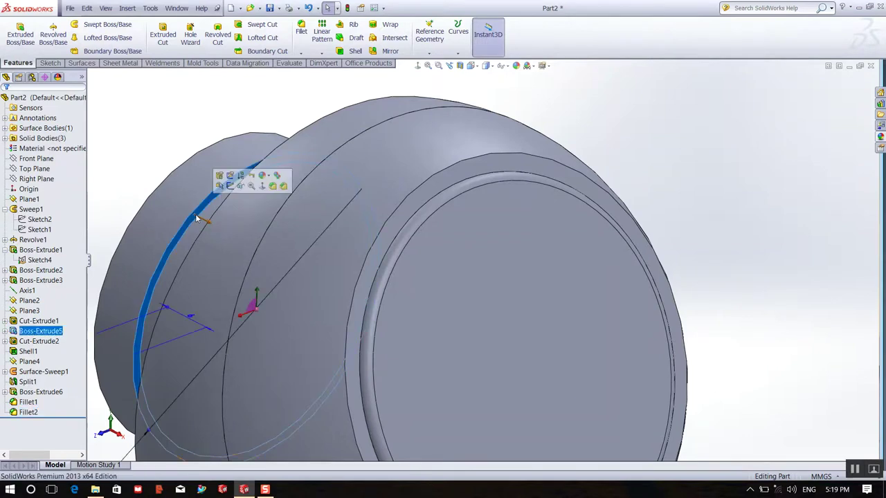
# Start a sketch on the head's ring face, view it normal, and draw two circles at the origin
pyautogui.click(231, 186)
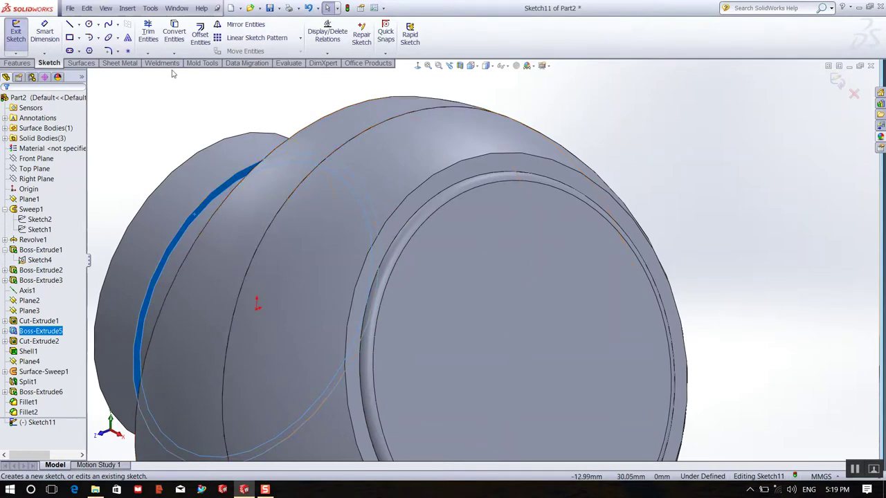
pyautogui.click(419, 67)
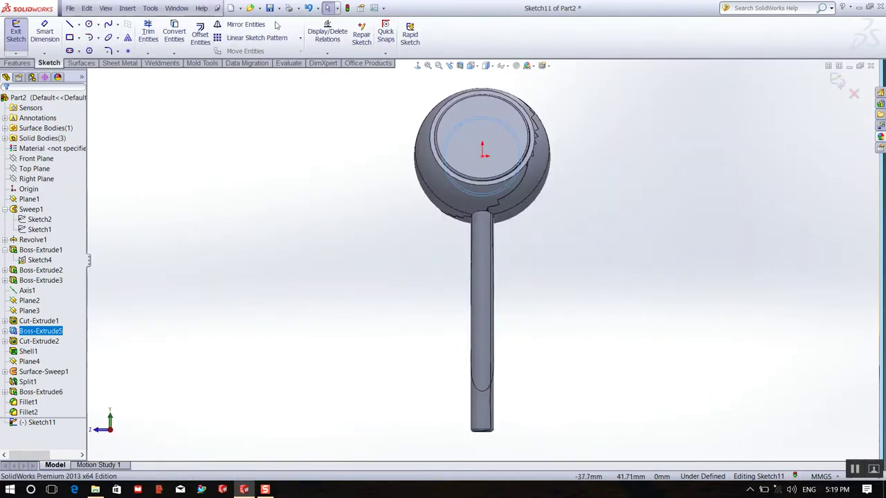
pyautogui.click(417, 65)
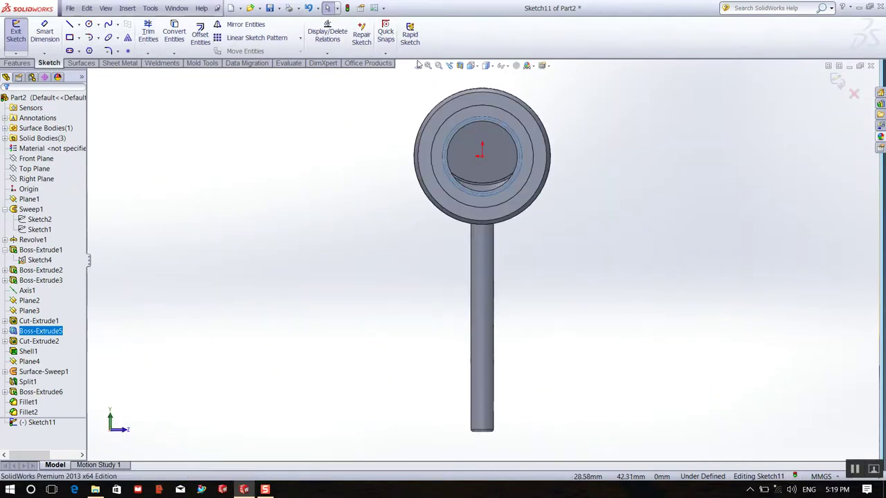
pyautogui.click(89, 24)
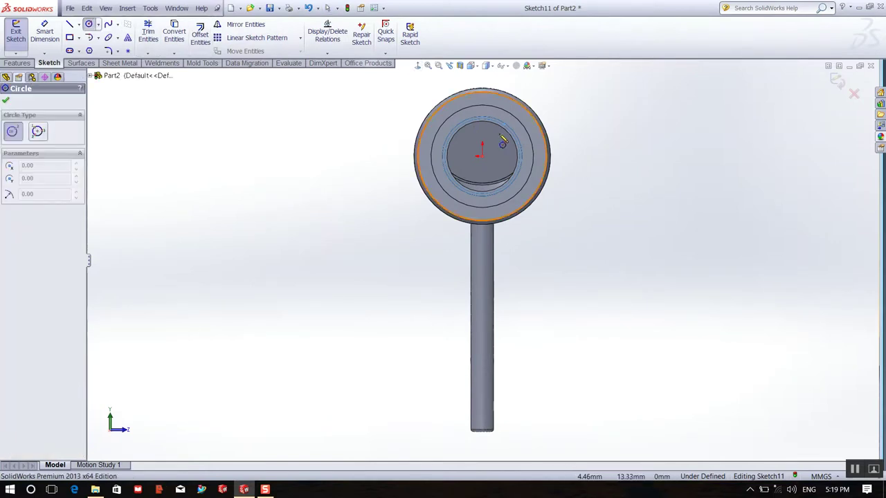
pyautogui.click(482, 157)
pyautogui.click(541, 177)
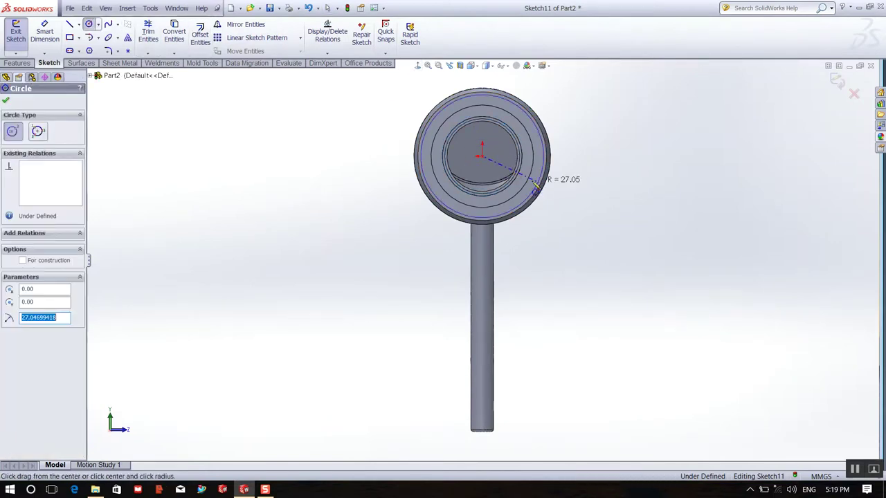
pyautogui.click(482, 157)
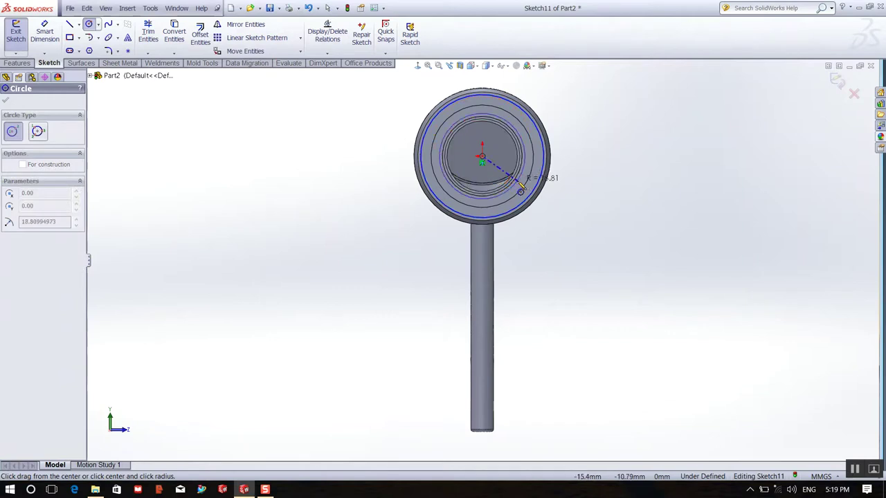
pyautogui.click(518, 178)
# Dimension the inner circle to 33 mm and the outer circle to 37 mm diameter
pyautogui.click(44, 31)
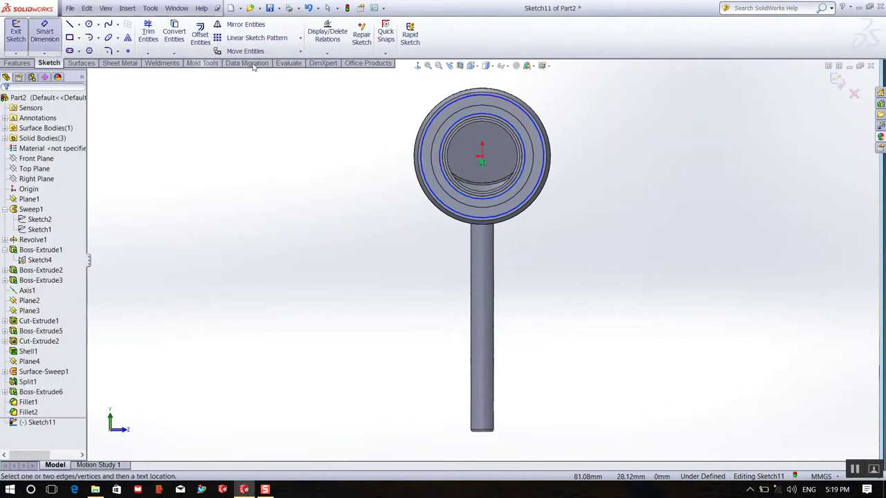
pyautogui.click(530, 152)
pyautogui.click(601, 159)
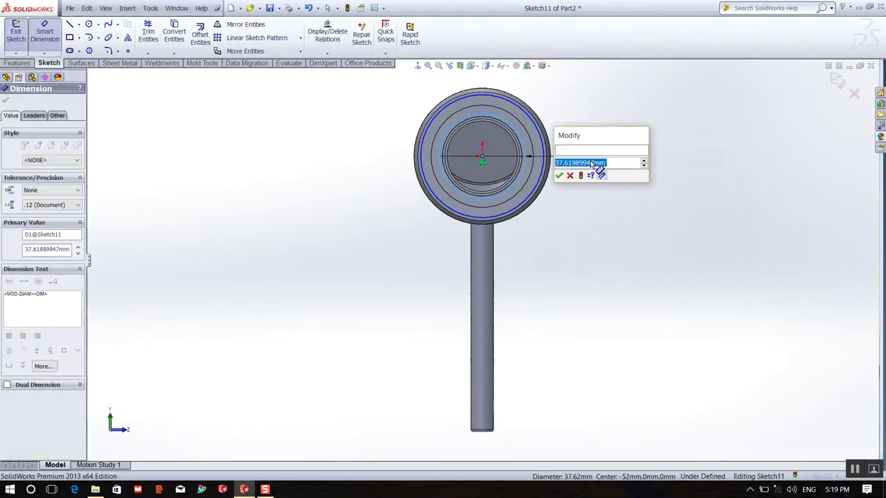
pyautogui.write('33')
pyautogui.press('Return')
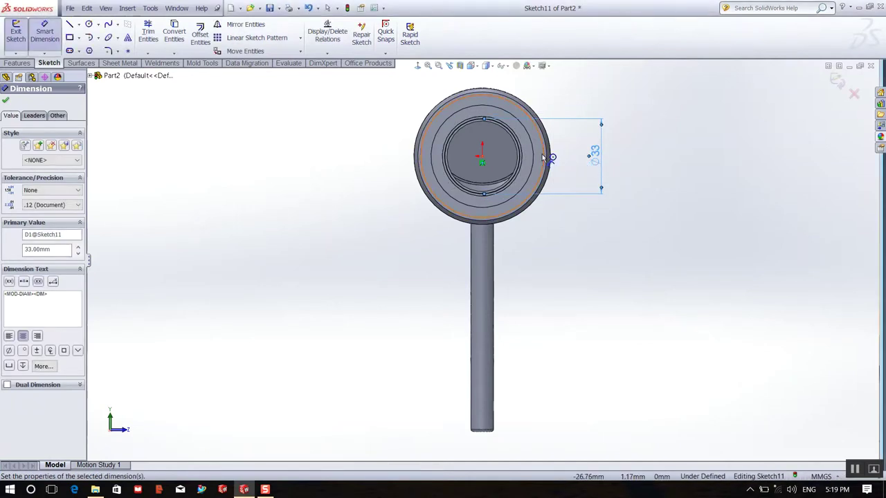
pyautogui.click(543, 157)
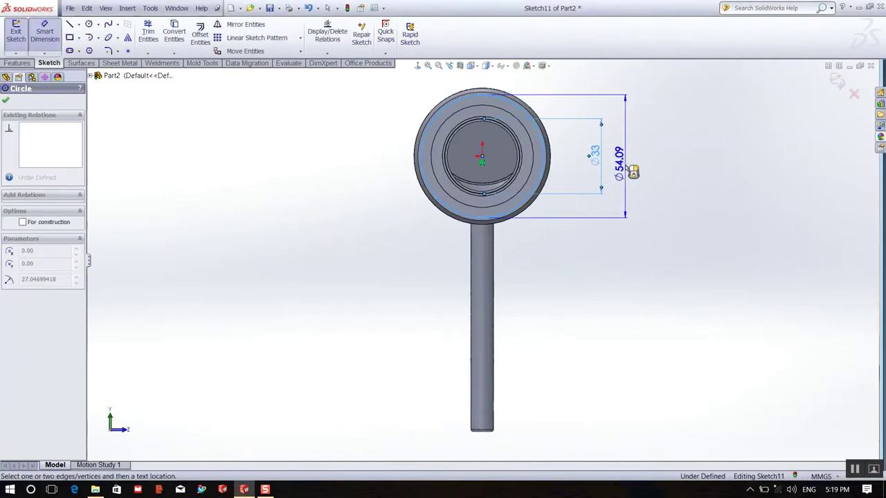
pyautogui.click(624, 169)
pyautogui.write('37')
pyautogui.press('Return')
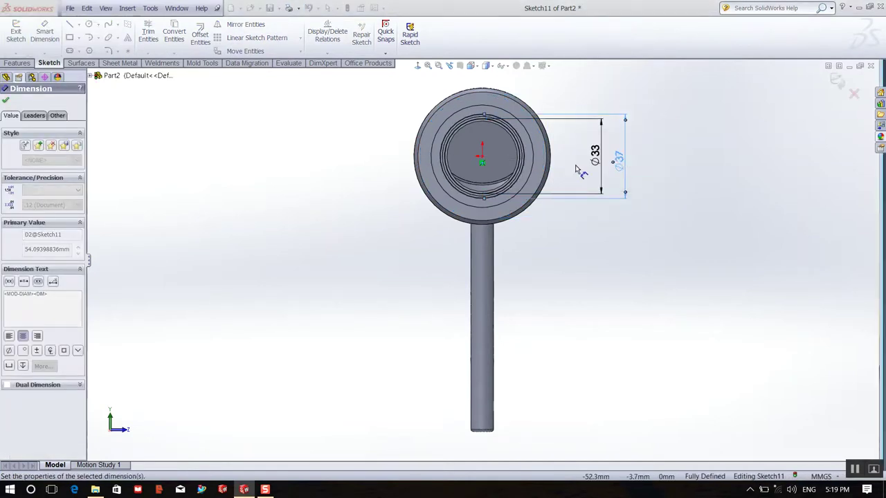
pyautogui.moveTo(685, 147)
pyautogui.mouseDown(button='middle')
pyautogui.moveTo(658, 145)
pyautogui.moveTo(619, 166)
pyautogui.moveTo(636, 179)
pyautogui.mouseUp(button='middle')
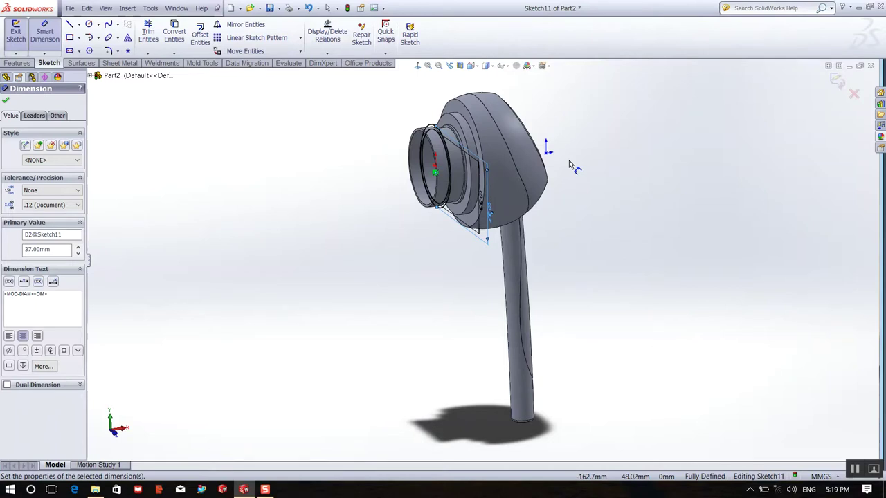
pyautogui.moveTo(588, 137)
pyautogui.mouseDown(button='middle')
pyautogui.moveTo(535, 125)
pyautogui.moveTo(545, 126)
pyautogui.mouseUp(button='middle')
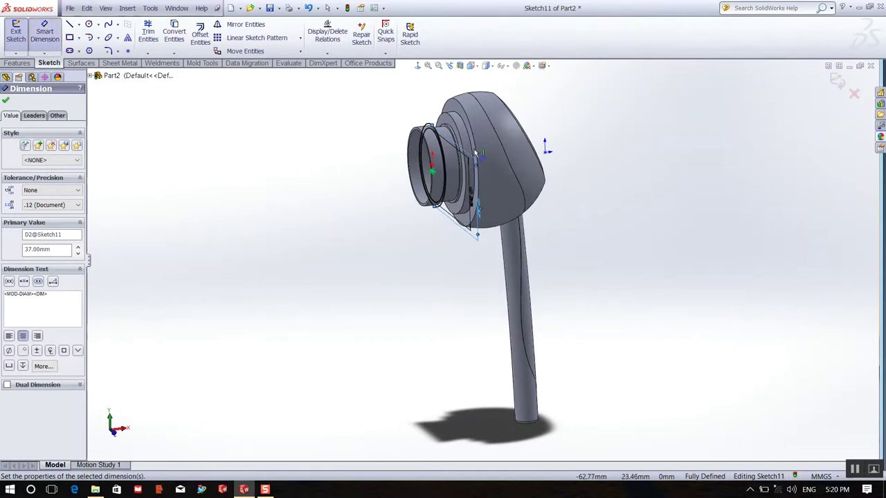
pyautogui.scroll(-2, 464, 147)
pyautogui.scroll(-2, 464, 147)
pyautogui.scroll(-3, 462, 147)
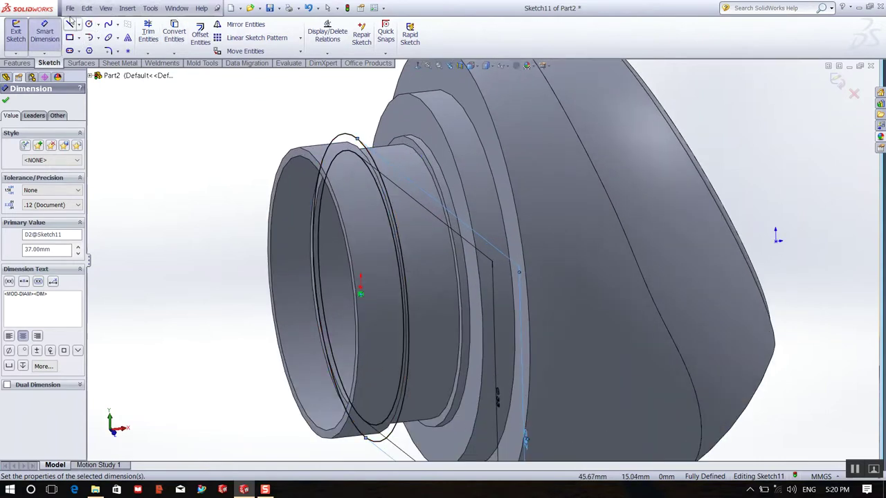
# Exit the sketch and extrude the ring Up To Surface at the nozzle face, with Merge result cleared
pyautogui.click(15, 32)
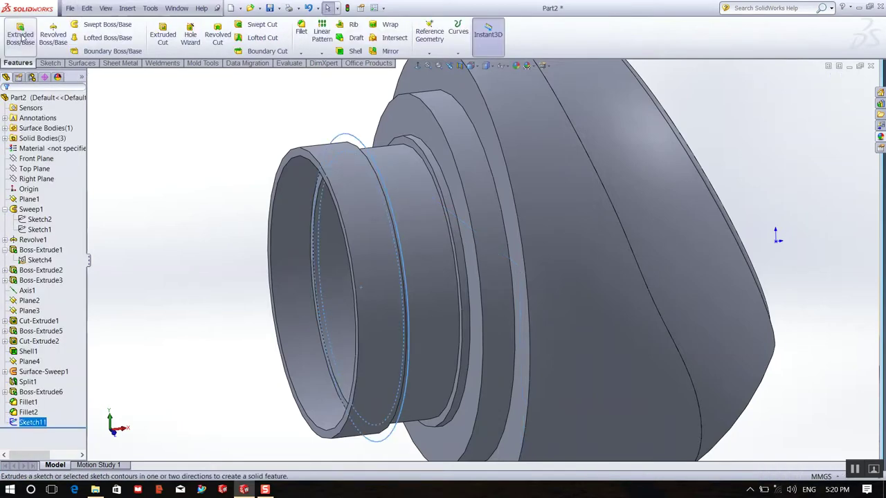
pyautogui.click(18, 37)
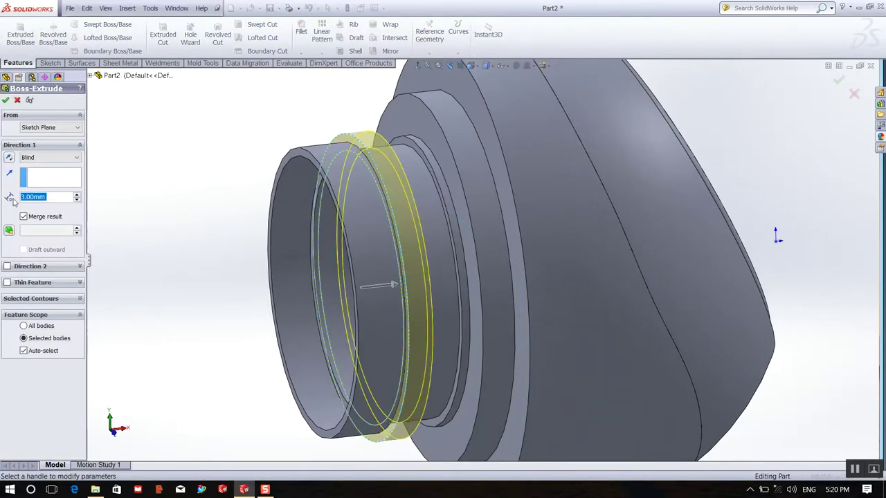
pyautogui.click(73, 158)
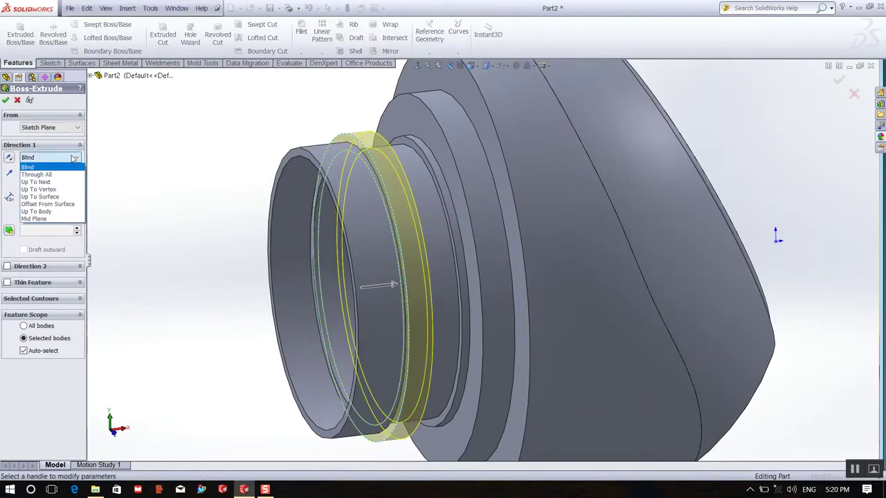
pyautogui.click(57, 197)
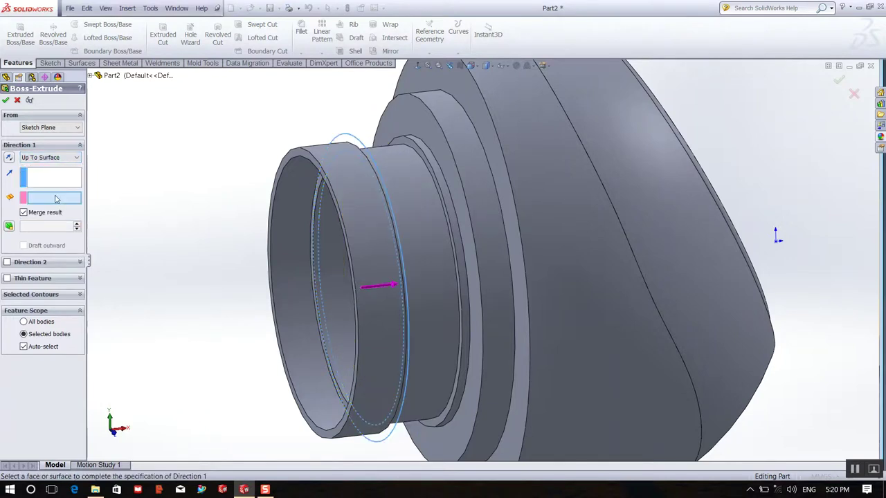
pyautogui.click(438, 186)
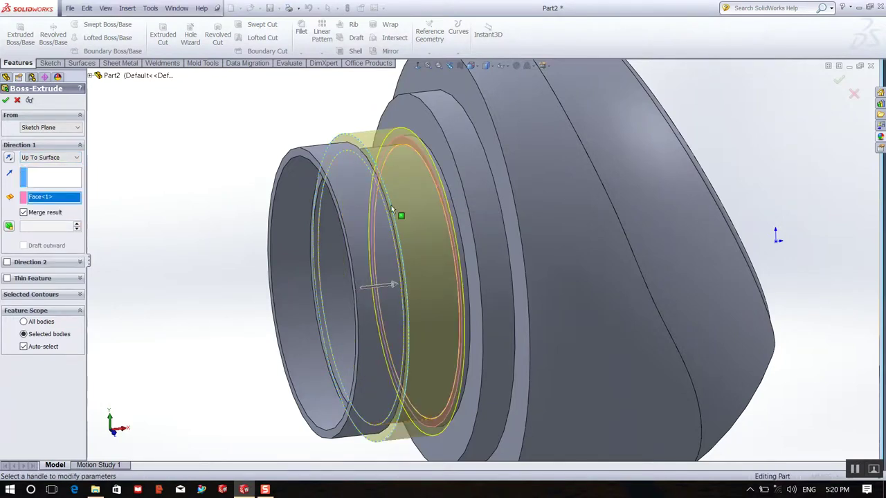
pyautogui.click(26, 215)
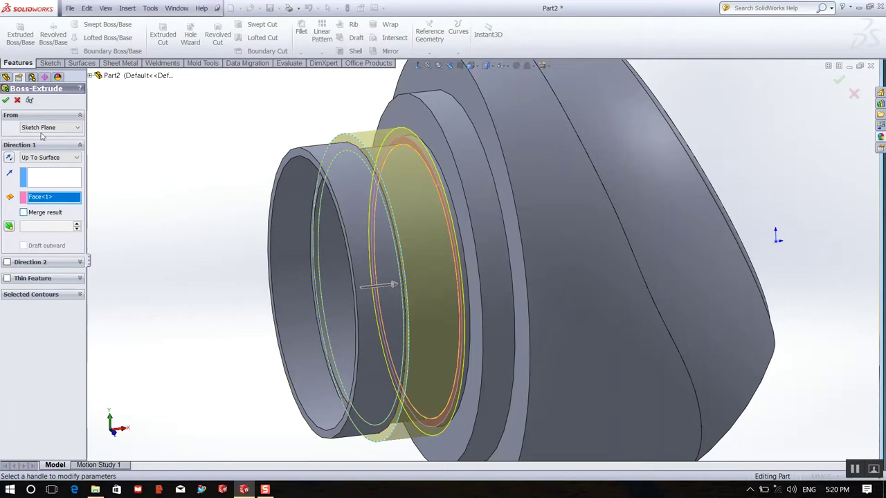
pyautogui.click(6, 101)
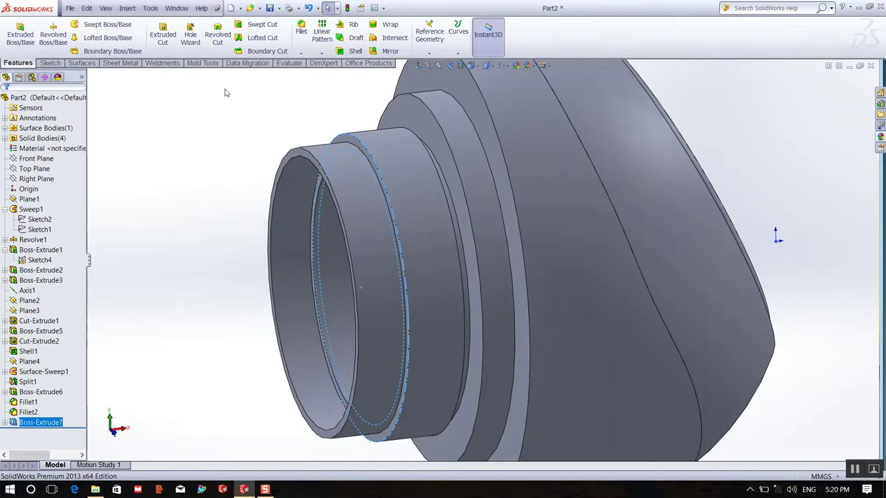
# Start a new sketch on the ring face inside the nozzle opening
pyautogui.moveTo(249, 156)
pyautogui.mouseDown(button='middle')
pyautogui.moveTo(267, 142)
pyautogui.moveTo(292, 142)
pyautogui.mouseUp(button='middle')
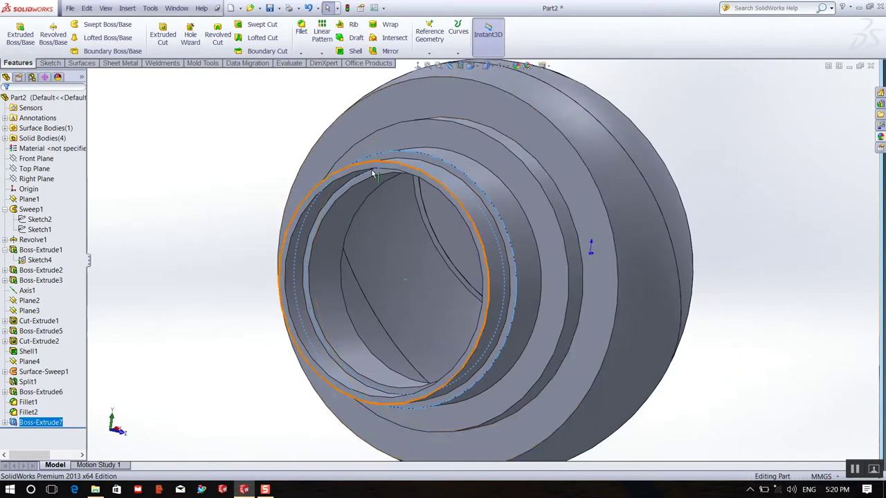
pyautogui.scroll(-3, 382, 167)
pyautogui.scroll(-2, 381, 168)
pyautogui.click(422, 192)
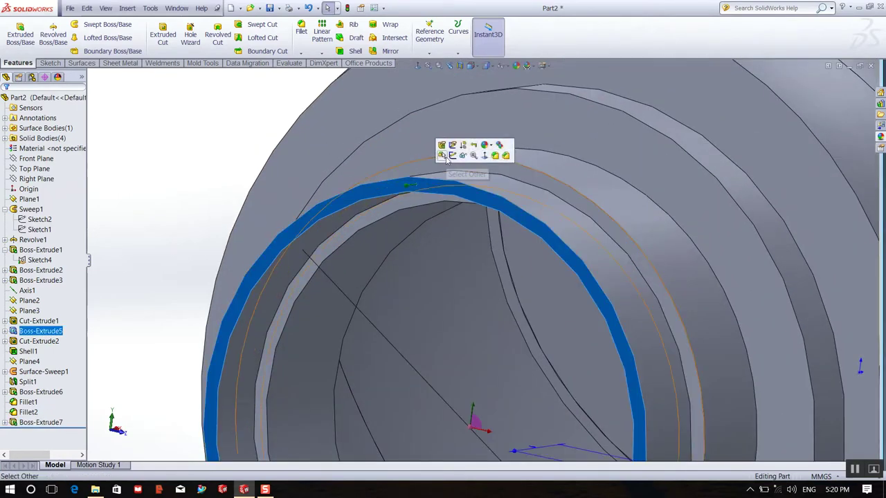
pyautogui.click(454, 155)
# Set the view Normal To the sketch plane and zoom in on the circular head
pyautogui.scroll(3, 436, 165)
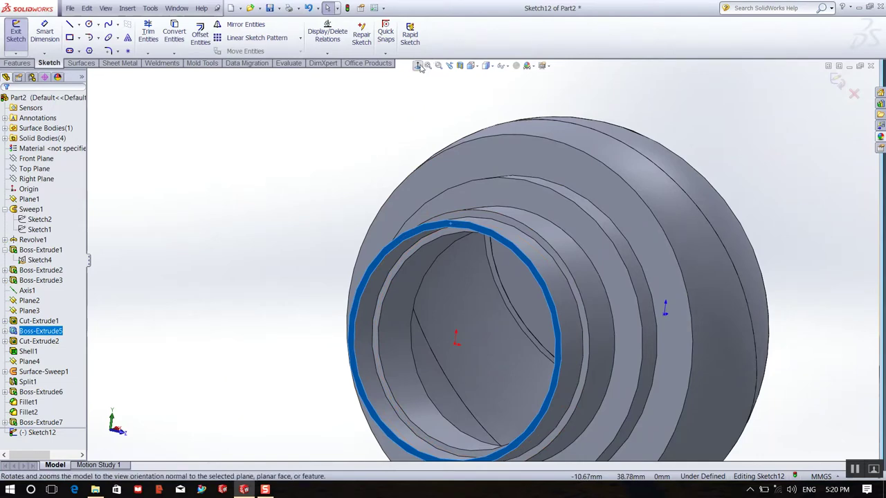
pyautogui.click(418, 65)
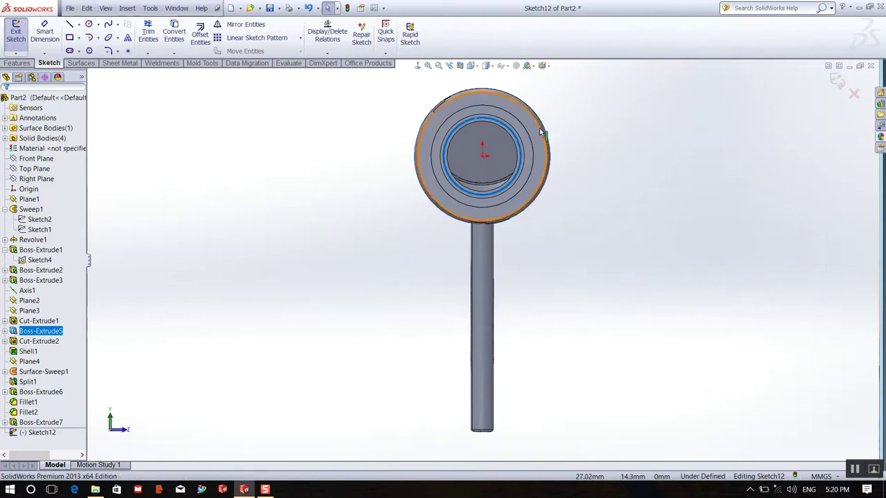
pyautogui.scroll(-3, 543, 132)
pyautogui.moveTo(570, 121); pyautogui.dragTo(560, 140, button='middle')
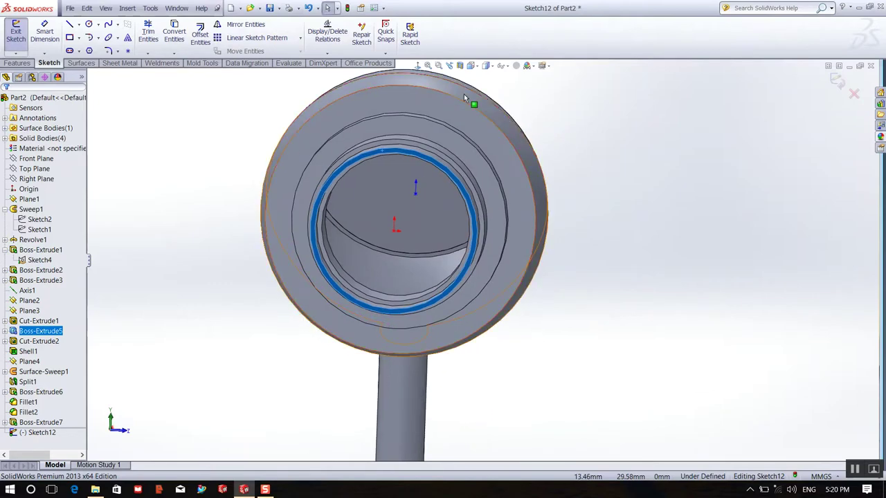
pyautogui.click(418, 66)
pyautogui.scroll(-2, 502, 149)
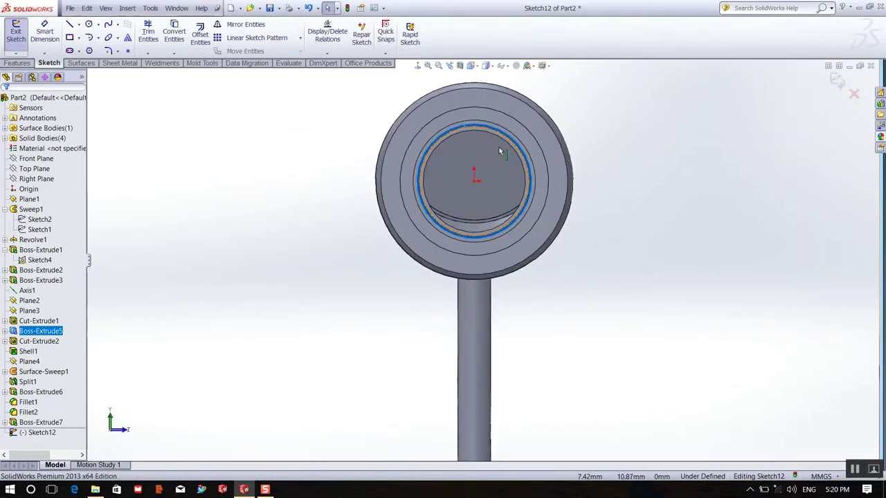
pyautogui.scroll(-3, 494, 173)
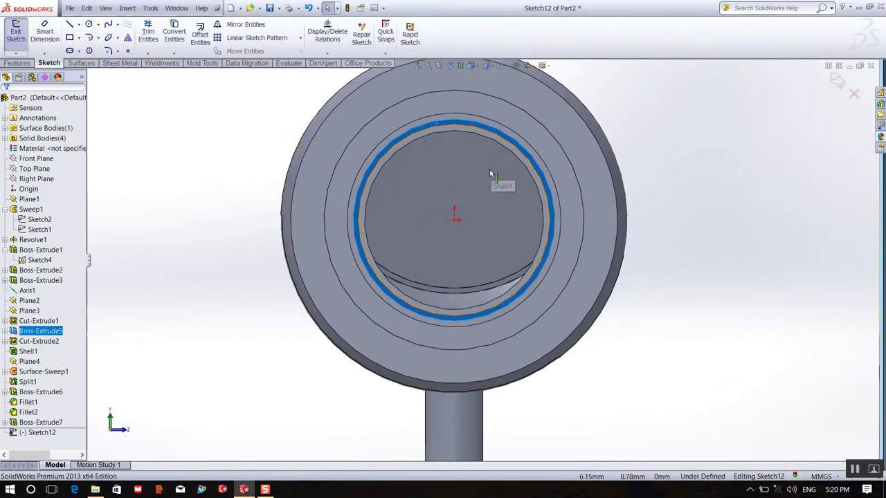
# Draw two concentric circles centred on the origin
pyautogui.click(89, 24)
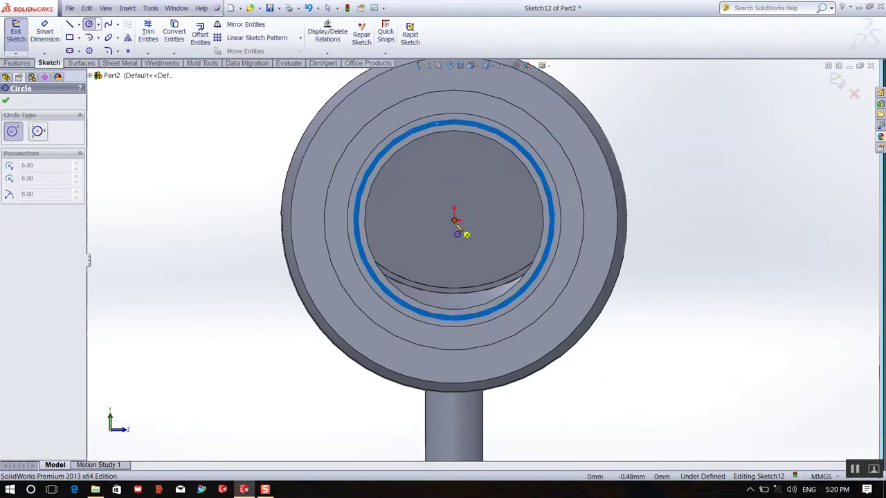
pyautogui.moveTo(454, 220); pyautogui.dragTo(544, 297)
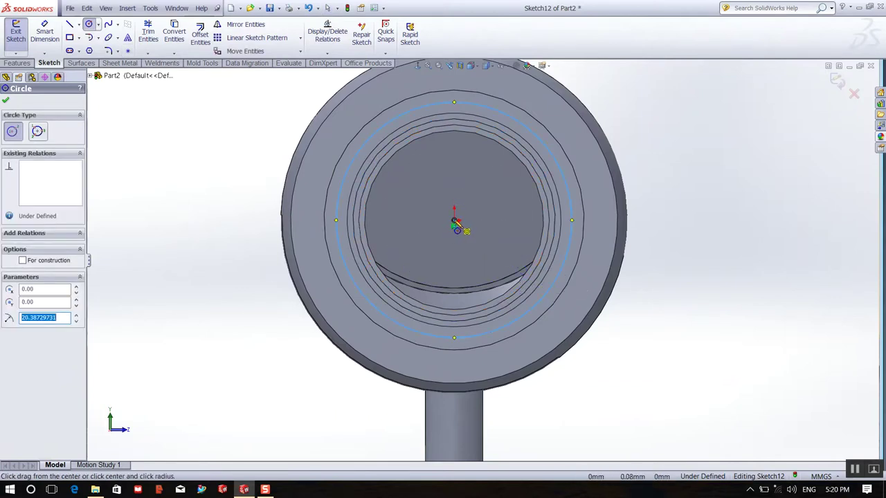
pyautogui.moveTo(454, 220); pyautogui.dragTo(529, 275)
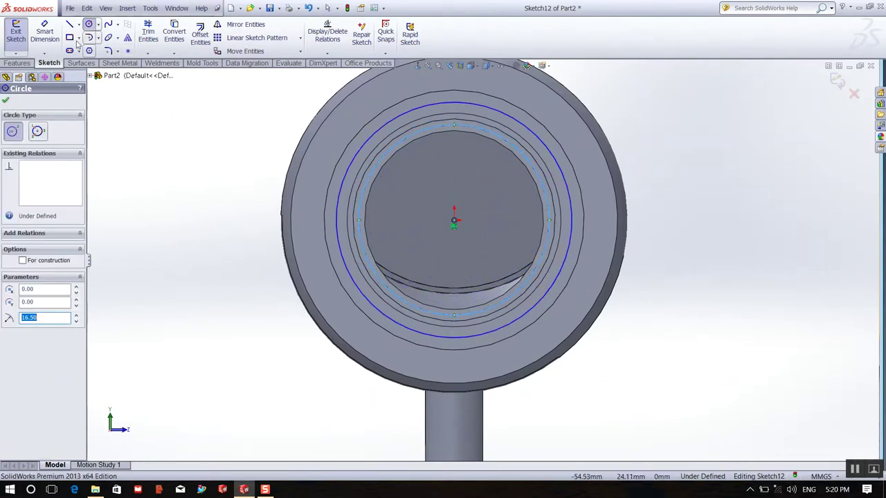
pyautogui.press('Escape')
# Dimension the circles to Ø35 and Ø37, then exit the sketch
pyautogui.click(572, 169)
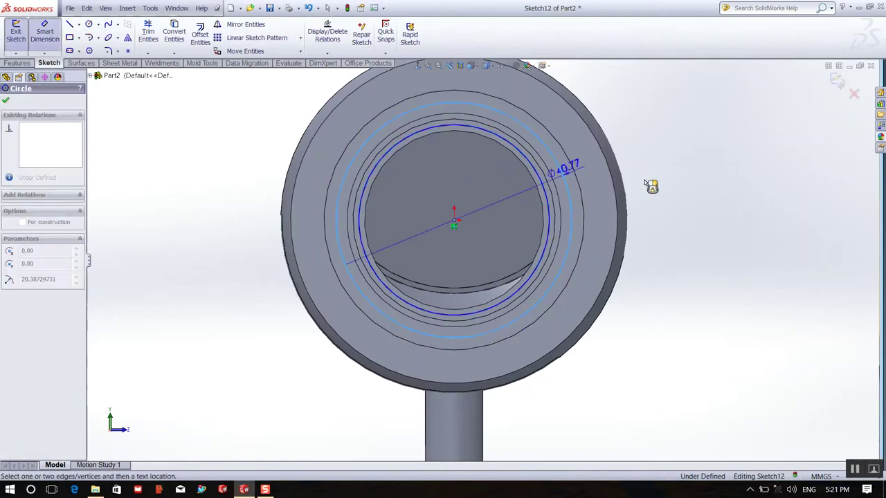
pyautogui.click(663, 179)
pyautogui.write('3')
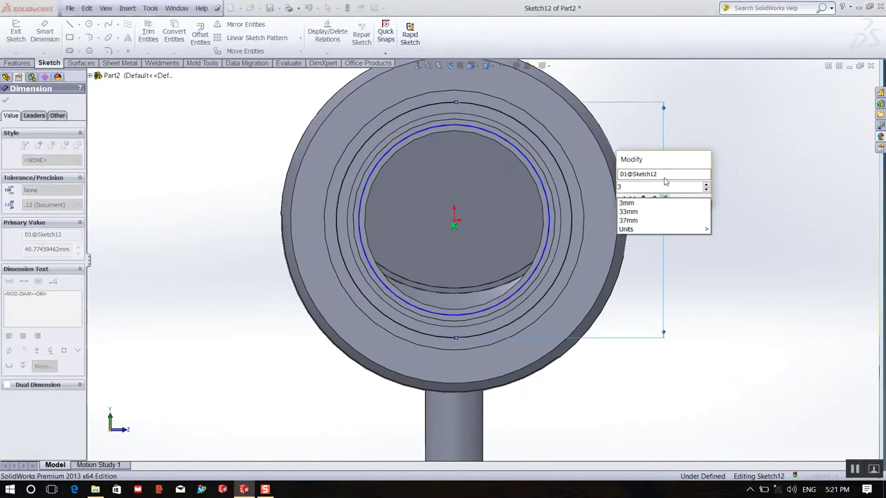
pyautogui.write('5')
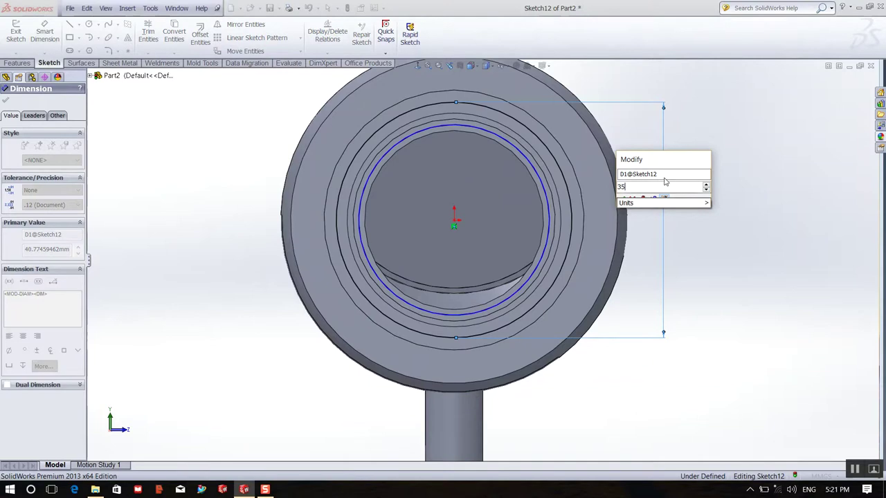
pyautogui.press('Return')
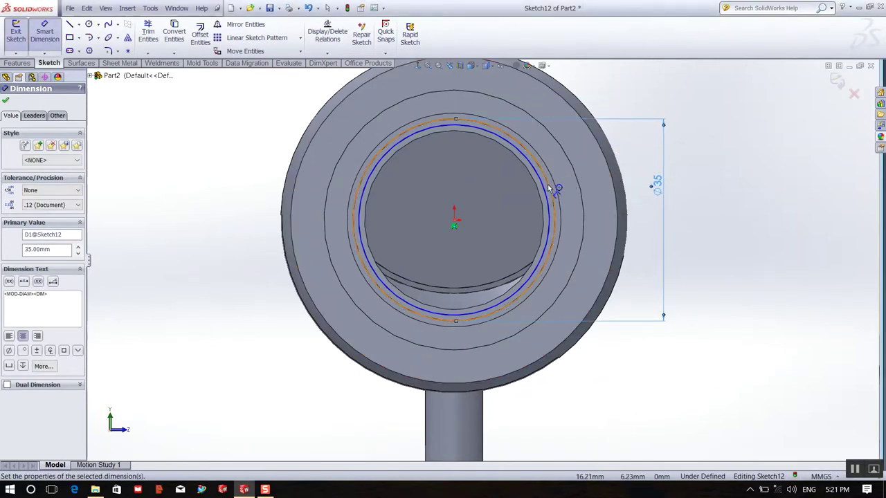
pyautogui.click(548, 188)
pyautogui.click(705, 205)
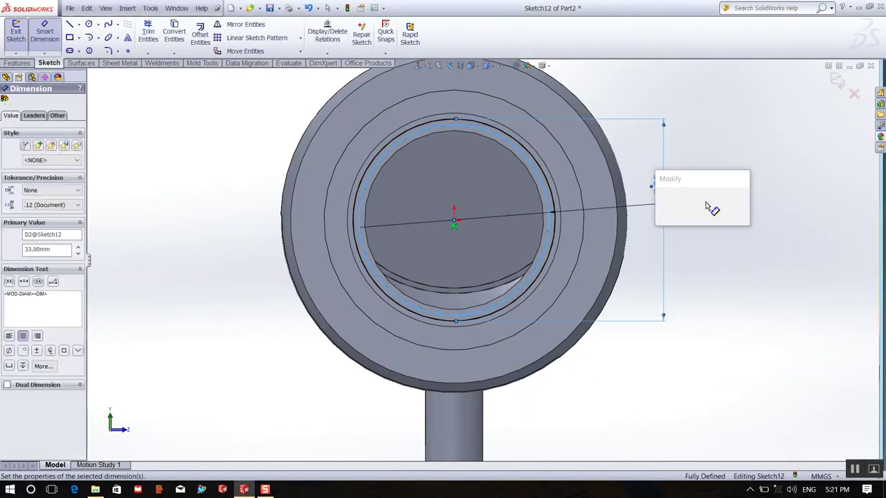
pyautogui.write('33')
pyautogui.press('Return')
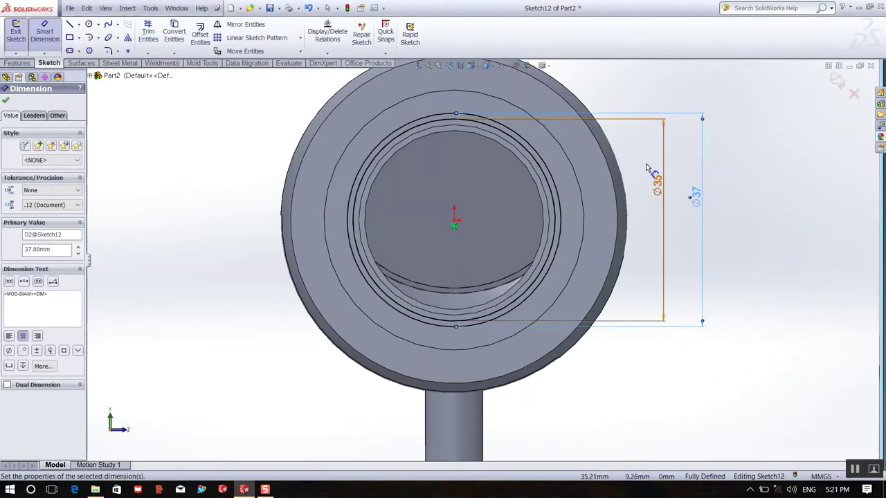
pyautogui.click(20, 31)
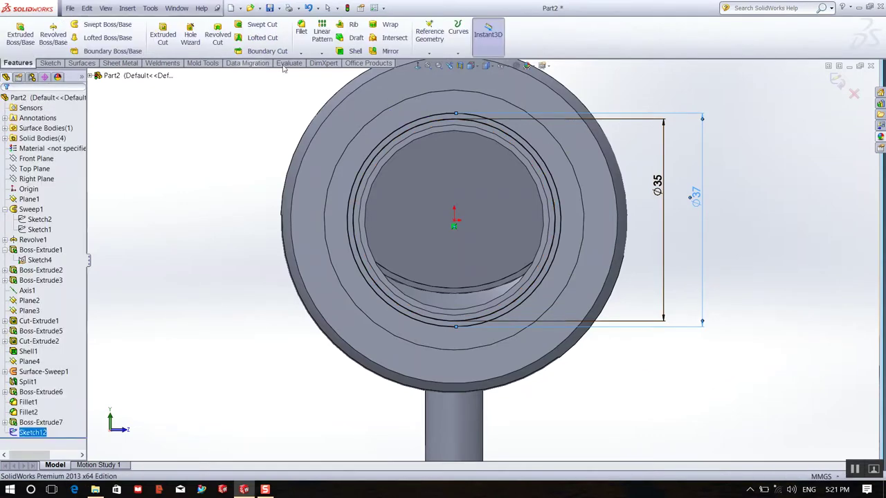
# Extrude the Sketch12 ring in the reversed direction Up To Surface at the nozzle face
pyautogui.click(20, 33)
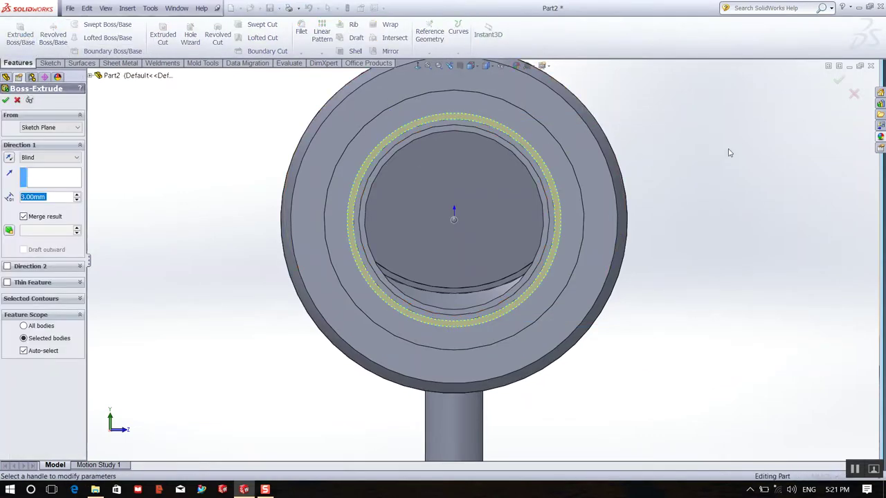
pyautogui.click(9, 158)
pyautogui.click(45, 157)
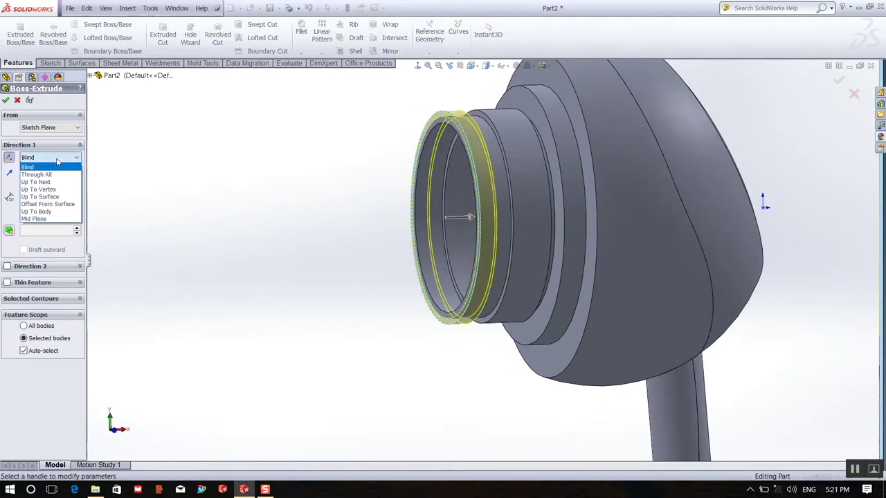
pyautogui.click(54, 197)
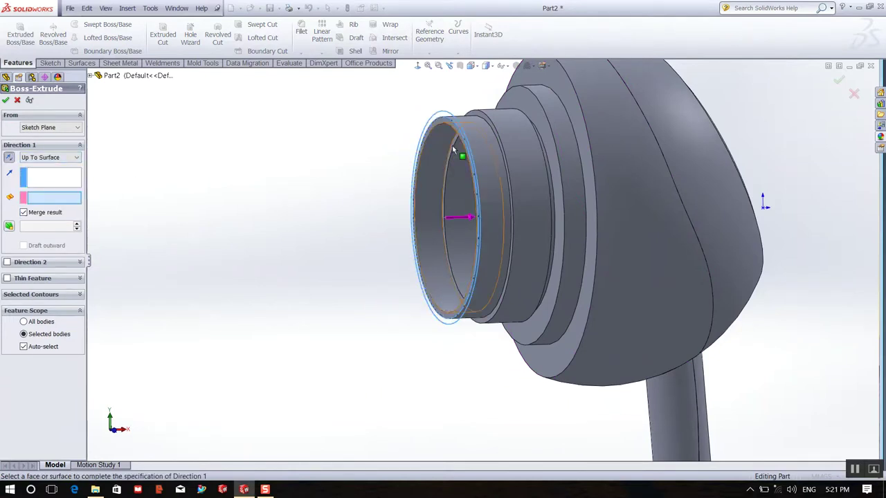
pyautogui.click(506, 165)
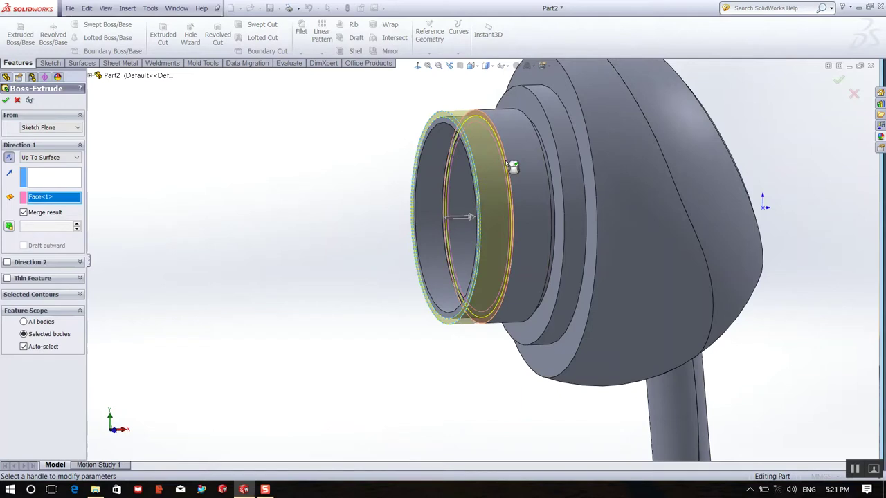
pyautogui.click(6, 100)
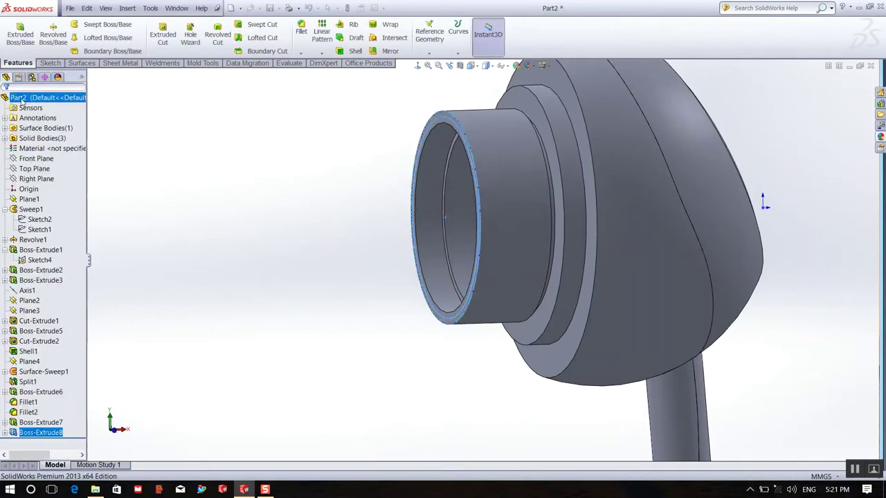
# Clear Merge result on Boss-Extrude7 and Boss-Extrude8, leaving five separate solid bodies
pyautogui.rightClick(40, 422)
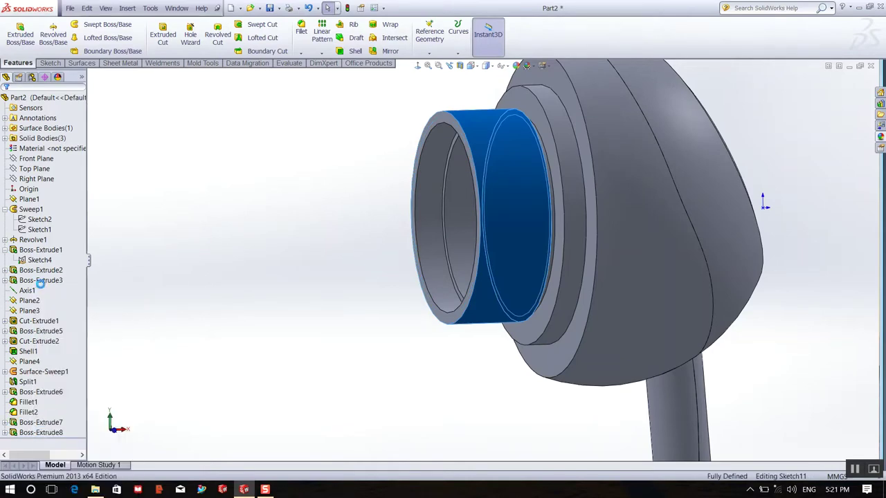
pyautogui.click(41, 285)
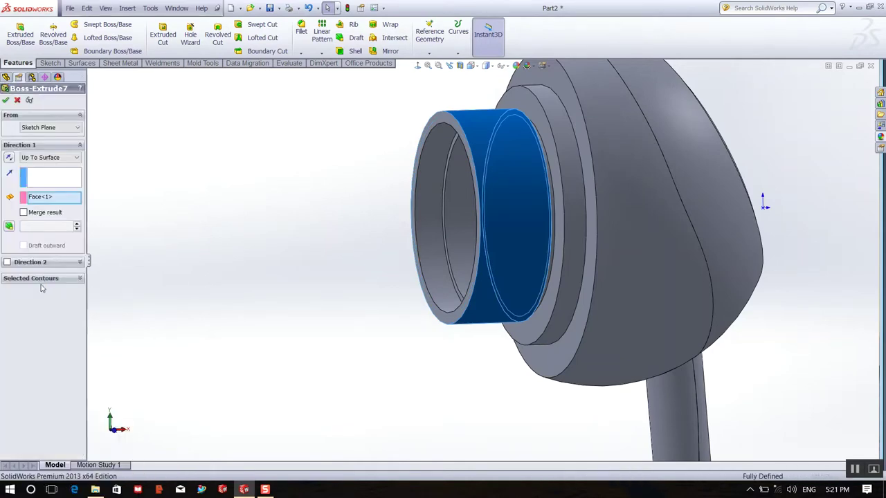
pyautogui.click(6, 100)
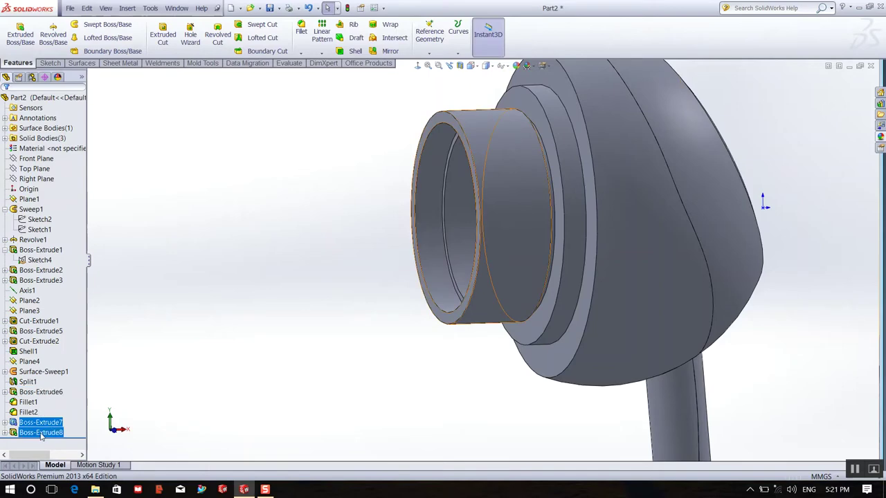
pyautogui.rightClick(41, 432)
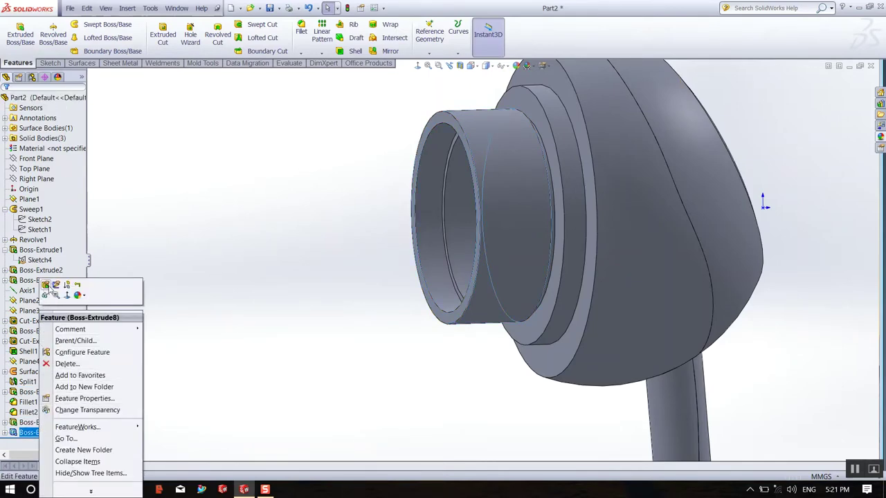
pyautogui.click(45, 285)
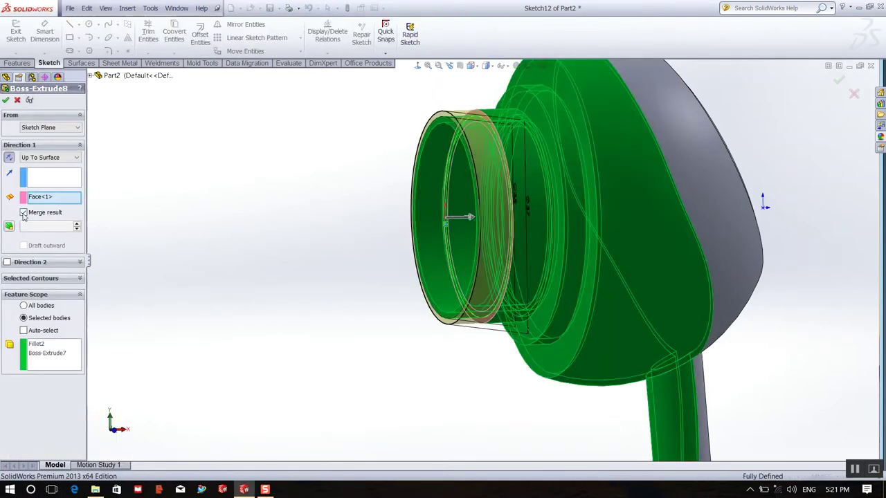
pyautogui.click(23, 213)
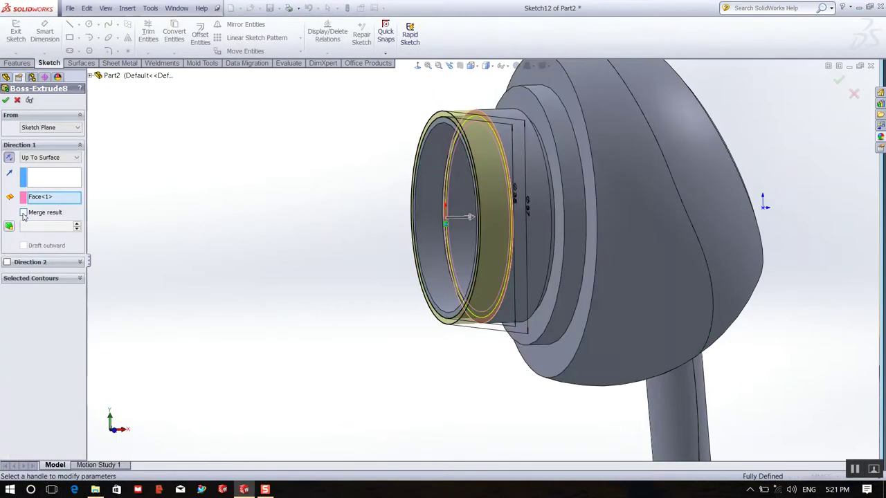
pyautogui.click(6, 102)
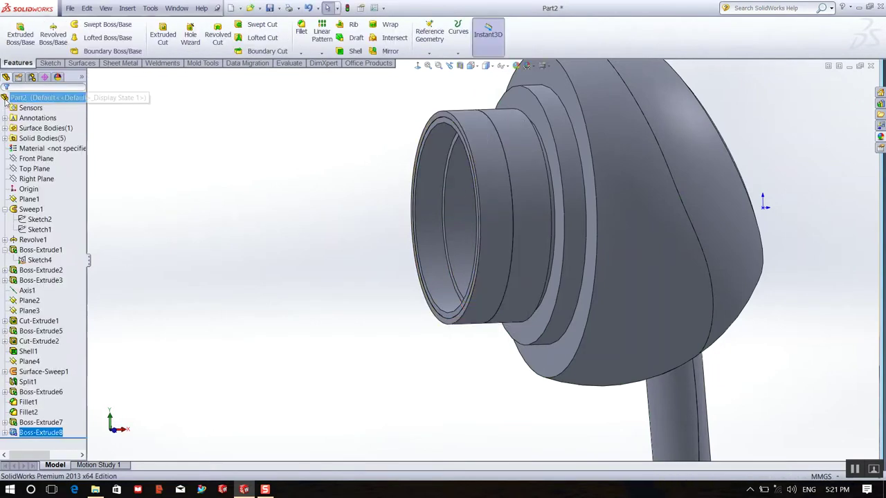
pyautogui.press('z')
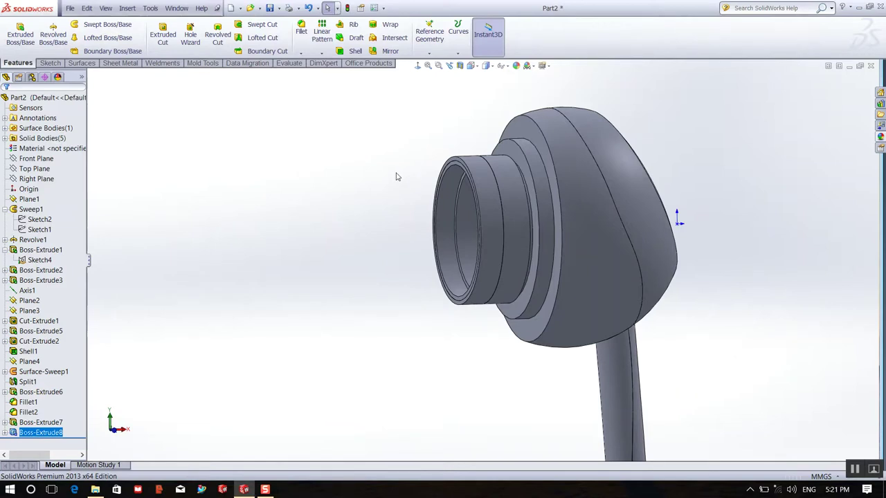
# Open a new sketch on the Front Plane and view it straight on with Ctrl+8
pyautogui.click(38, 178)
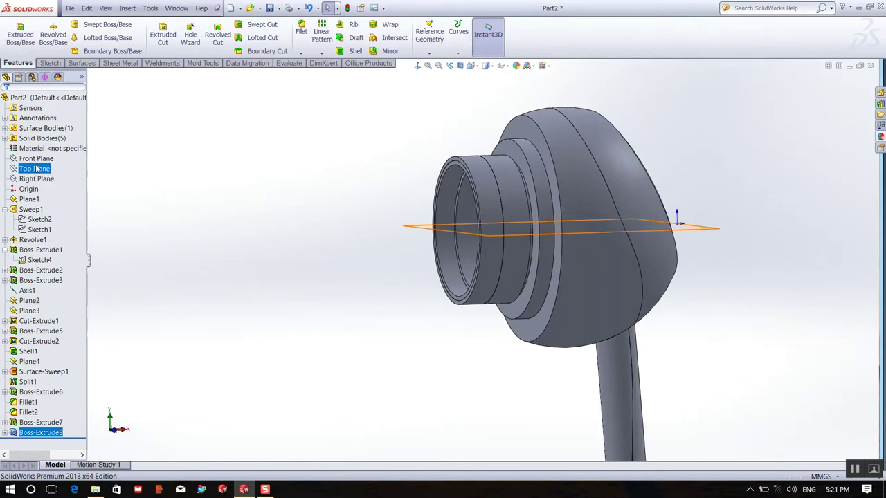
pyautogui.click(36, 158)
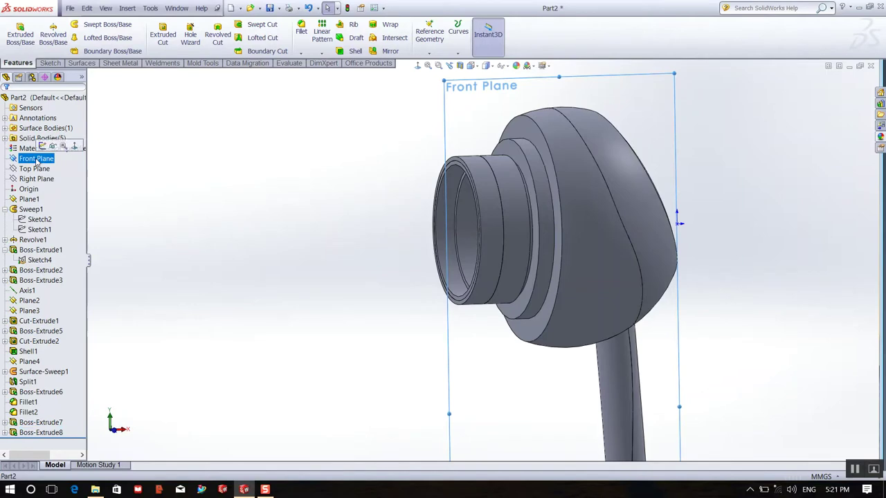
pyautogui.click(53, 146)
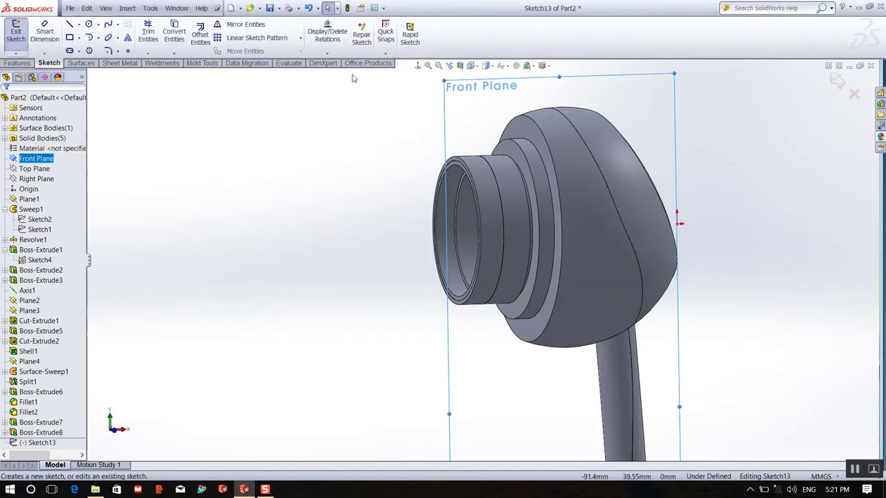
pyautogui.hotkey('ctrl', '8')
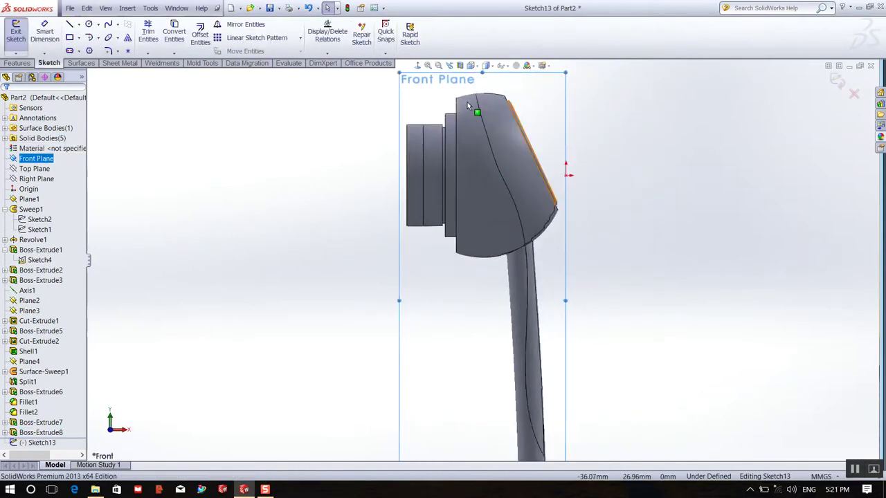
pyautogui.scroll(-3, 468, 106)
pyautogui.scroll(2, 502, 129)
pyautogui.click(564, 103)
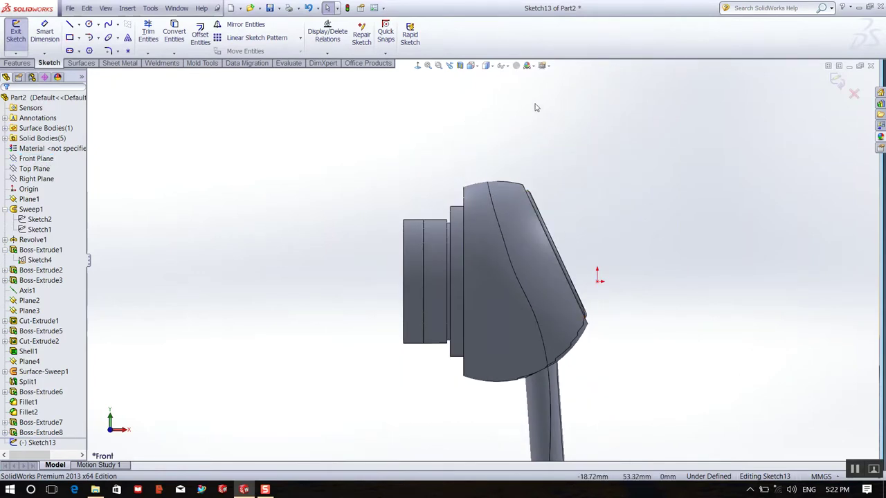
# Place a sketch point at the body's upper-left corner
pyautogui.click(464, 189)
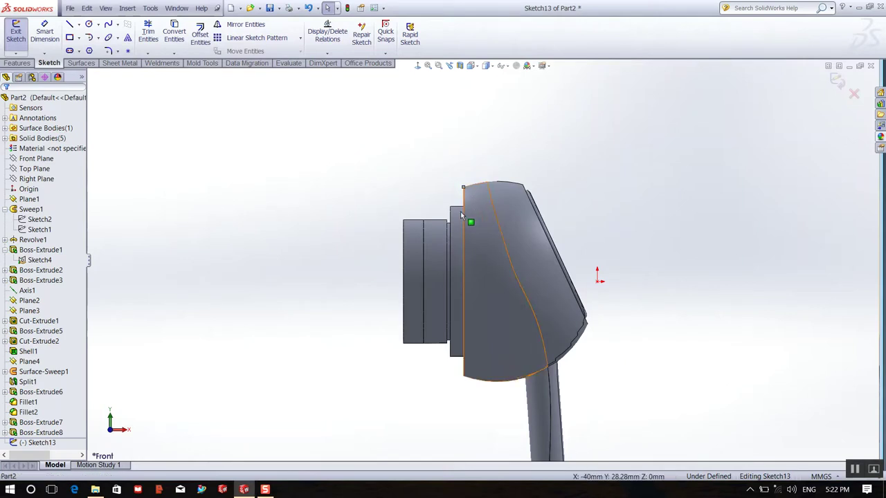
pyautogui.click(127, 52)
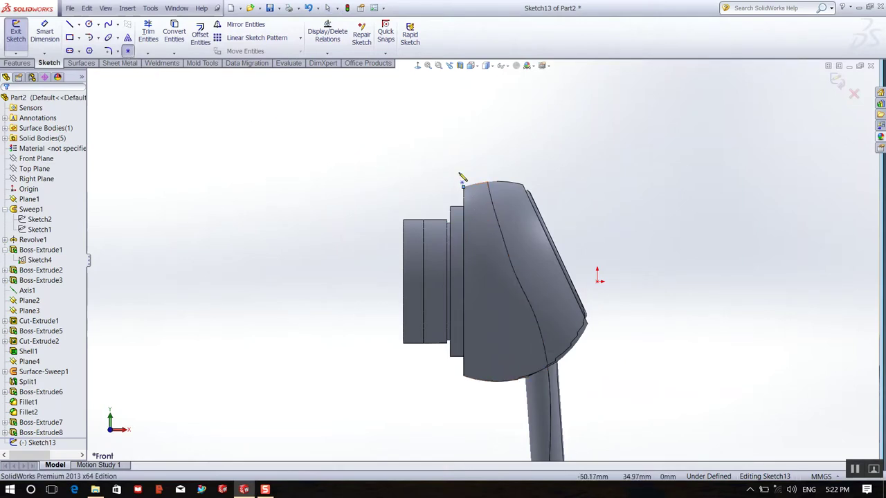
pyautogui.click(463, 190)
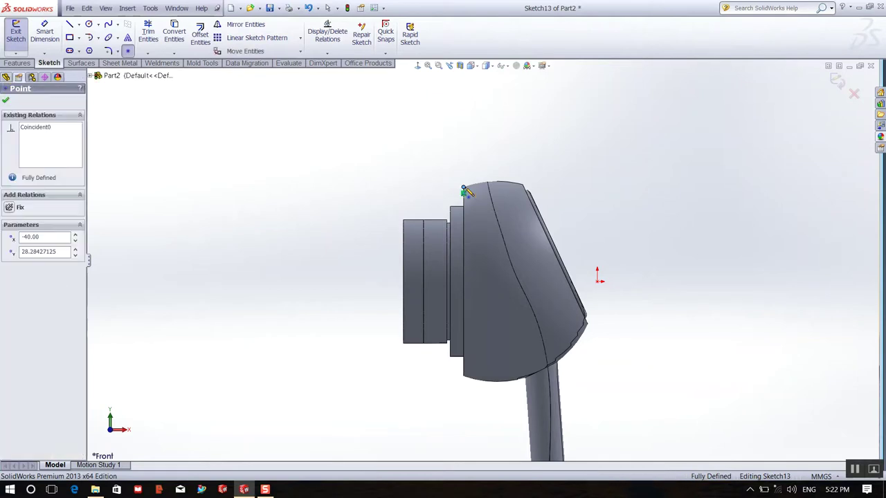
pyautogui.rightClick(552, 127)
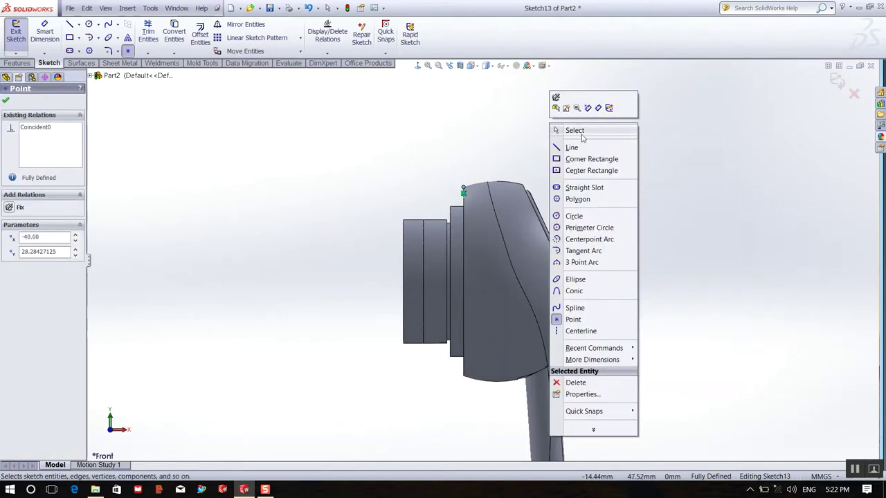
pyautogui.click(580, 131)
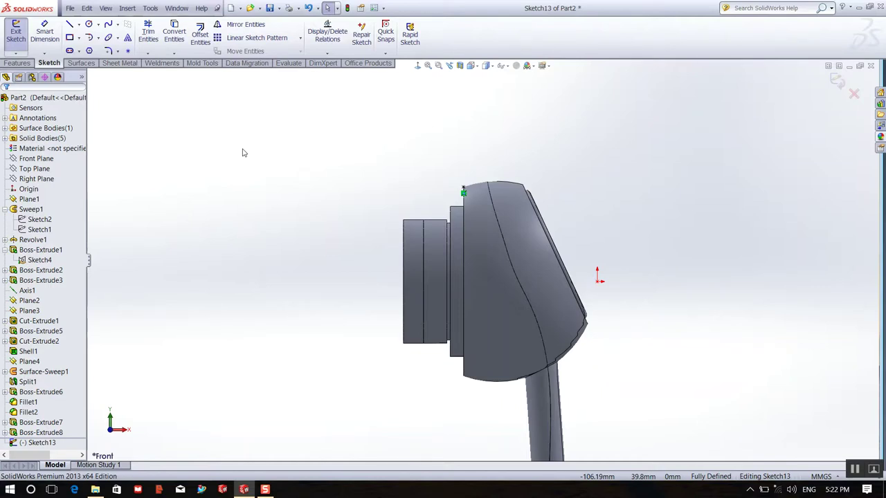
# Draw a vertical centerline rising from the origin to near the top of the view
pyautogui.click(80, 24)
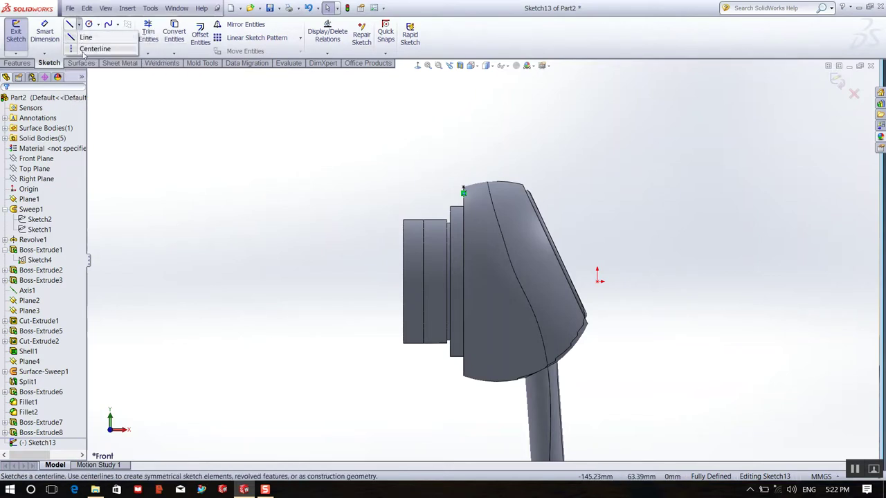
pyautogui.click(84, 52)
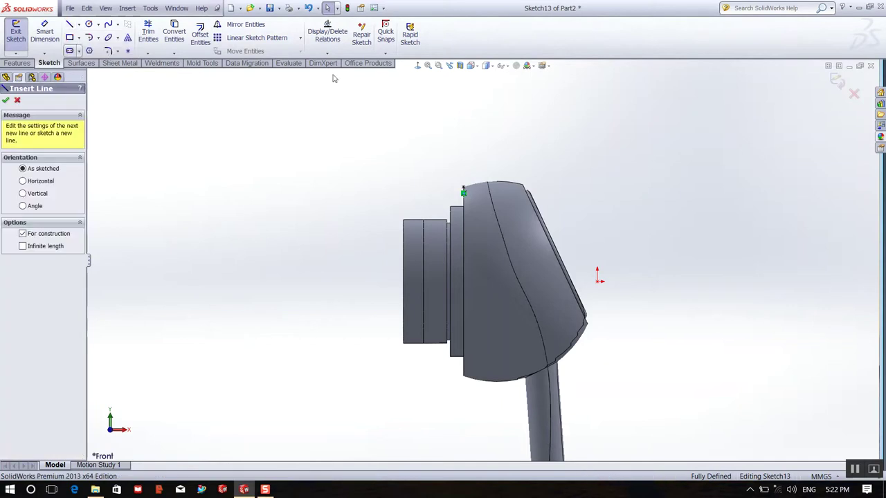
pyautogui.click(597, 275)
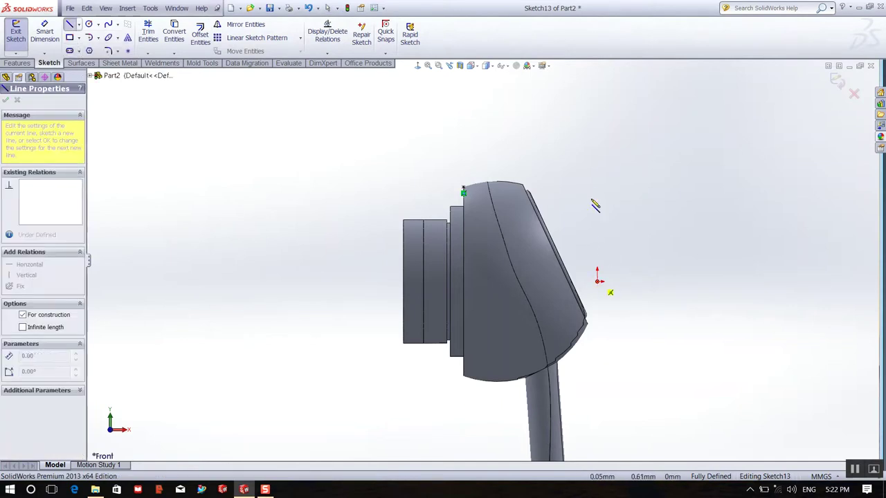
pyautogui.click(597, 83)
pyautogui.rightClick(630, 104)
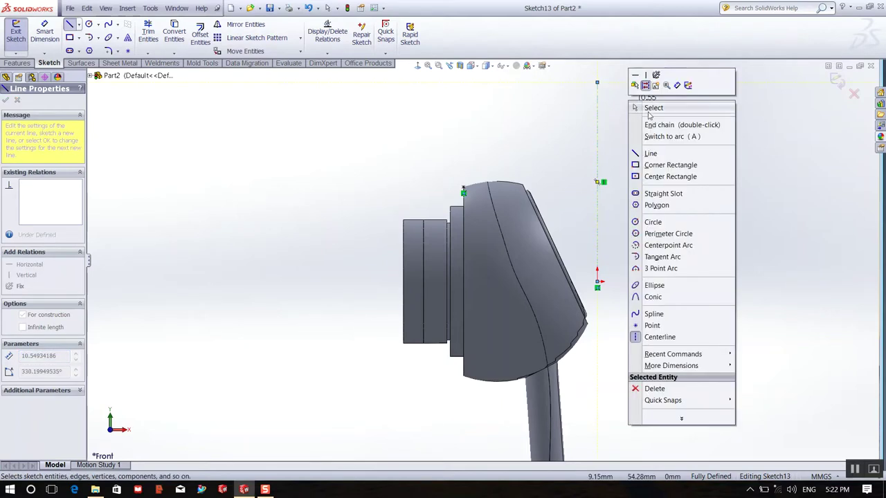
pyautogui.click(650, 109)
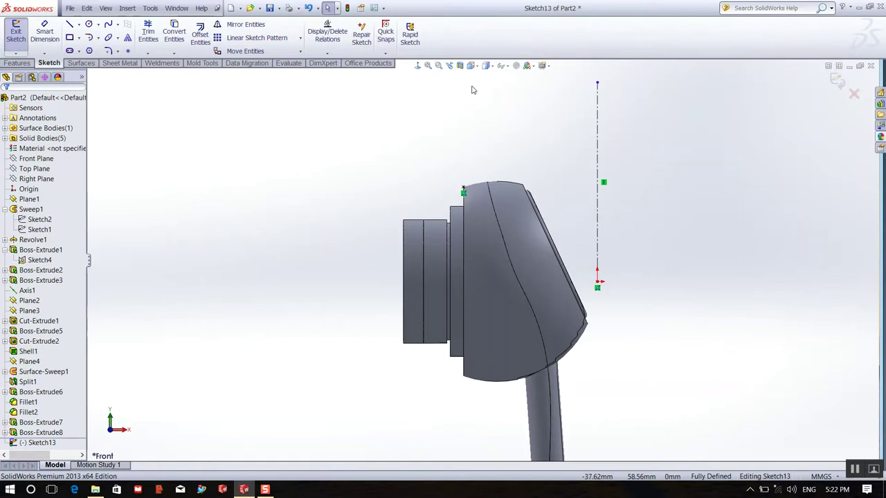
# Try a 52 mm dimension from the centerline to the nozzle edge, then cancel the conflicting dimension
pyautogui.click(45, 35)
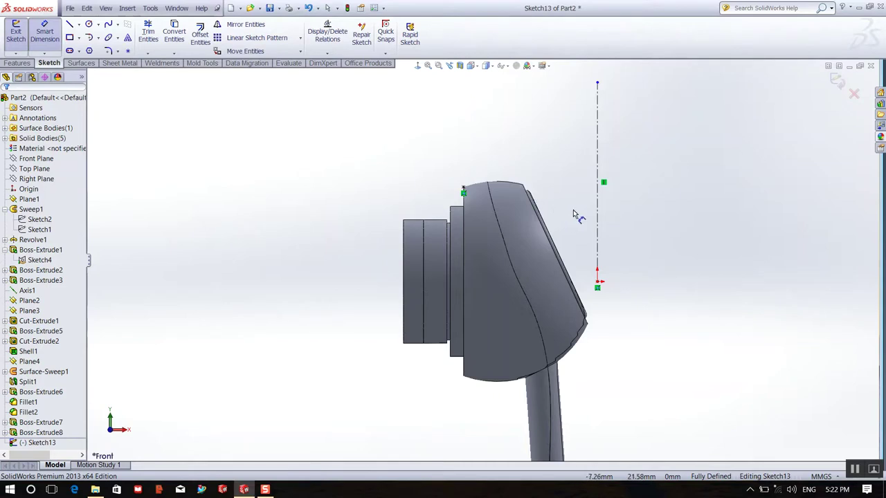
pyautogui.click(599, 215)
pyautogui.click(423, 245)
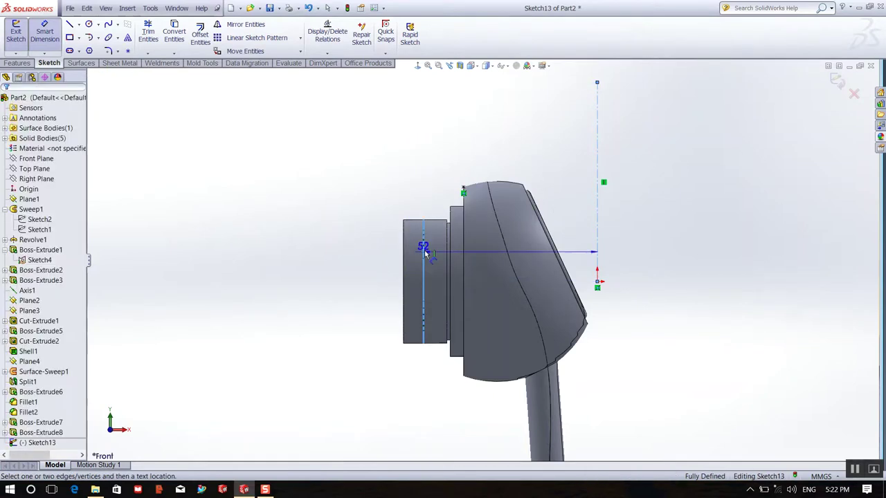
pyautogui.click(520, 252)
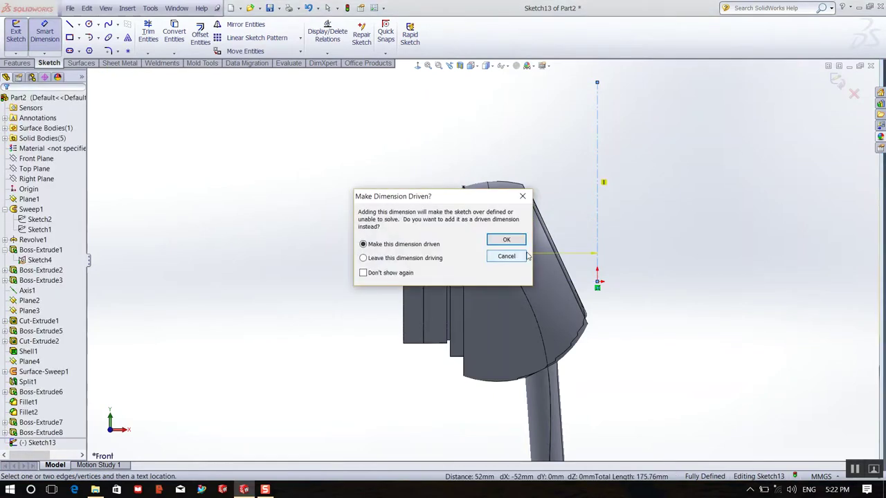
pyautogui.click(506, 257)
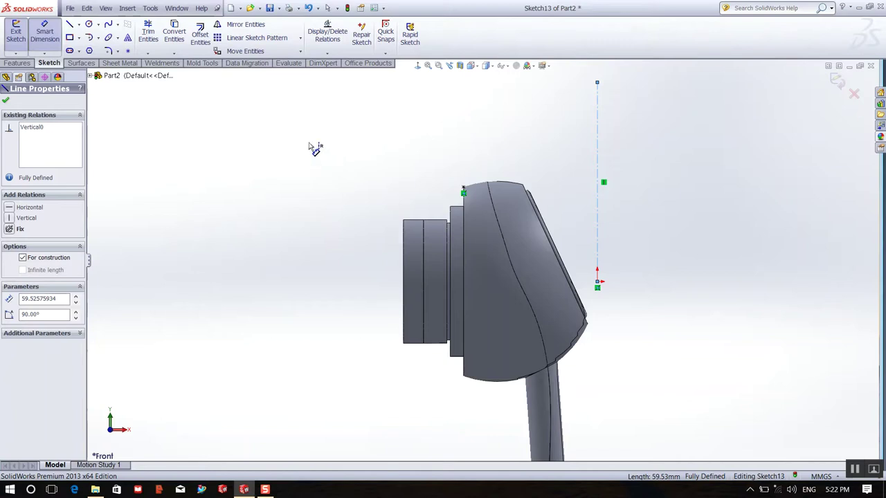
# Draw a horizontal centerline from the origin leftward to past the nozzle
pyautogui.click(79, 25)
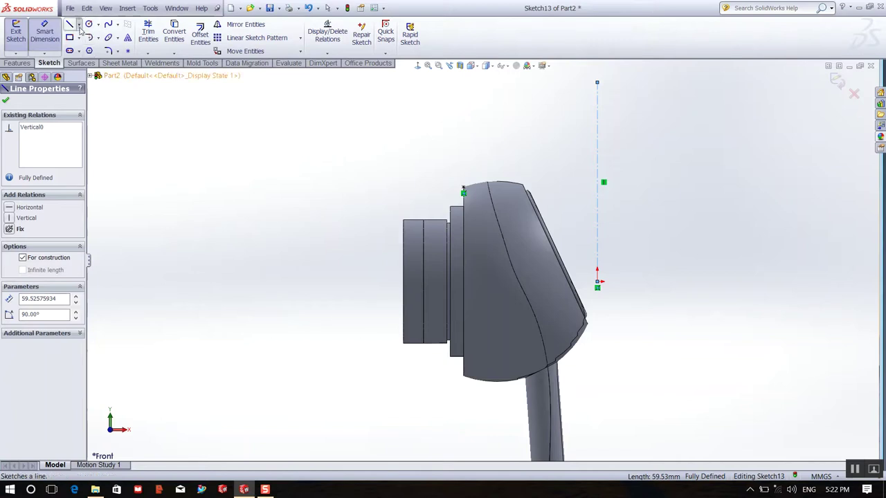
pyautogui.click(96, 50)
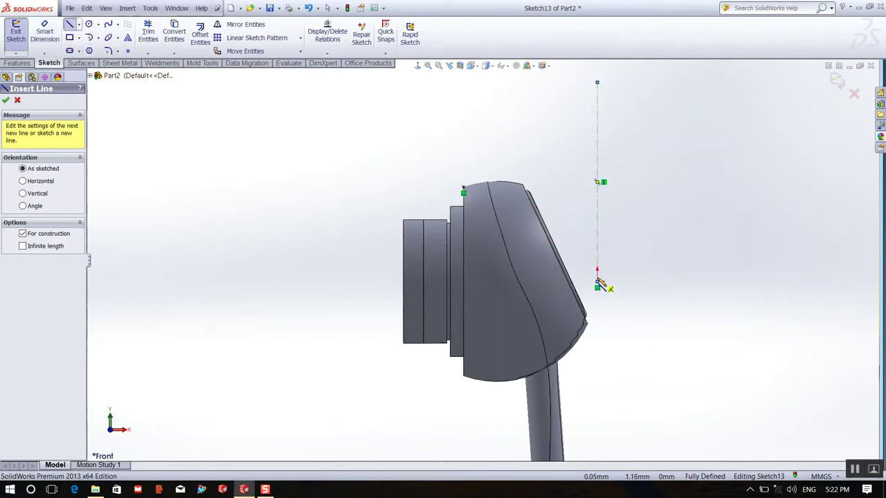
pyautogui.click(597, 282)
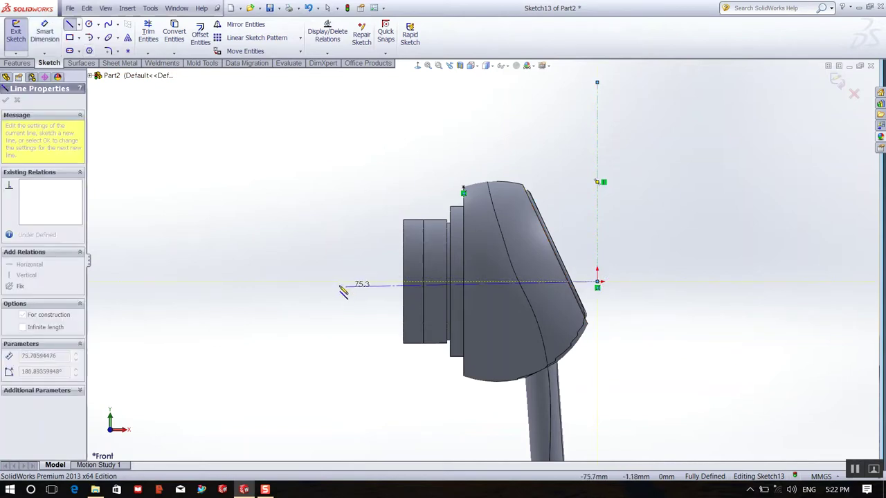
pyautogui.click(248, 283)
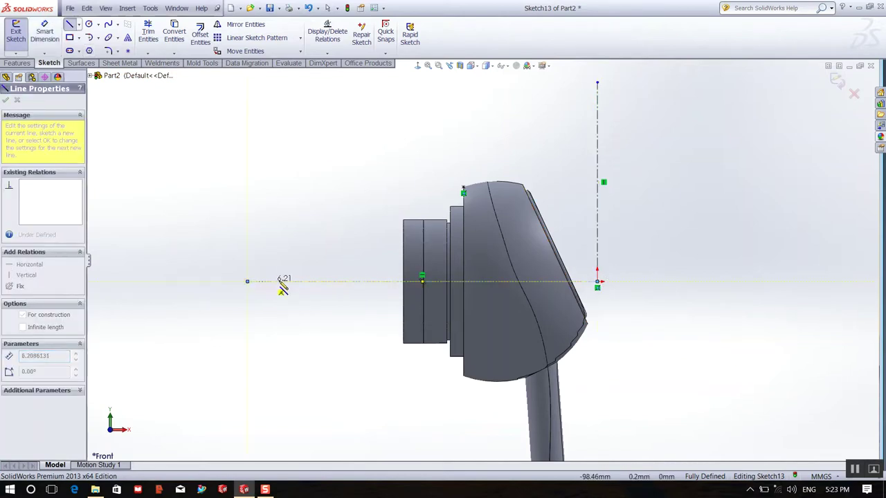
pyautogui.rightClick(329, 164)
pyautogui.click(374, 171)
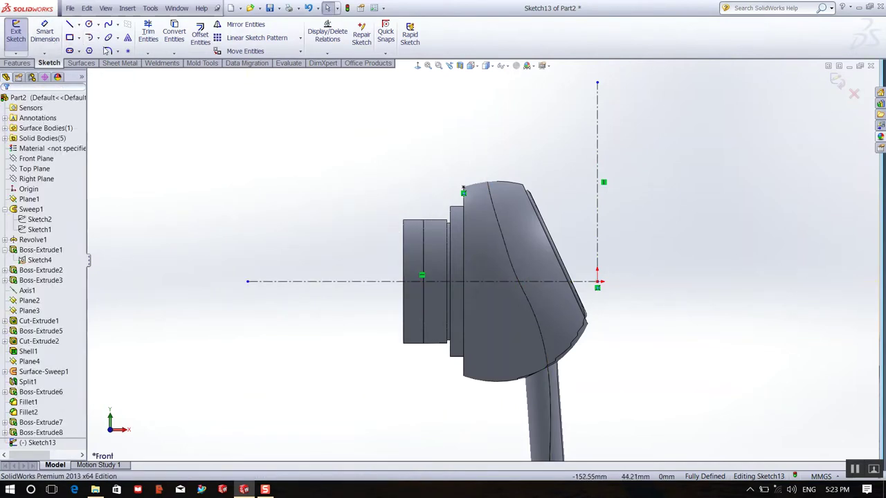
pyautogui.click(130, 53)
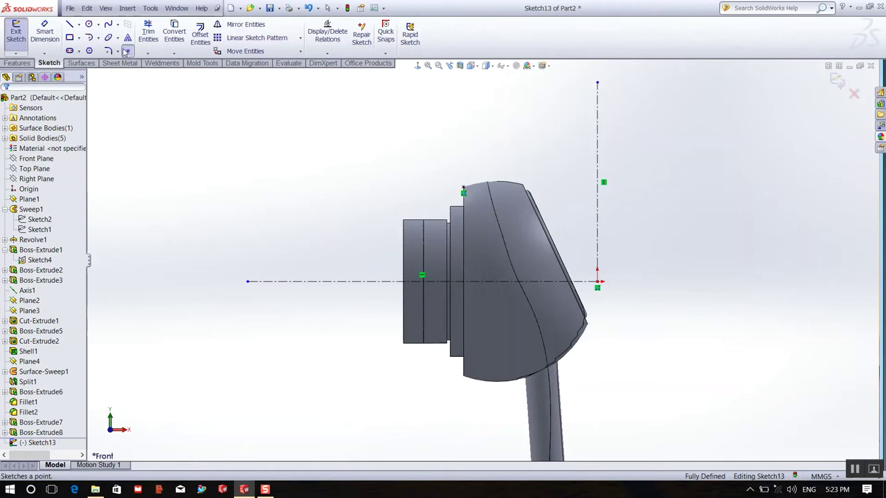
# Place four sketch points stepping up and left from the nozzle's top-left corner
pyautogui.click(413, 229)
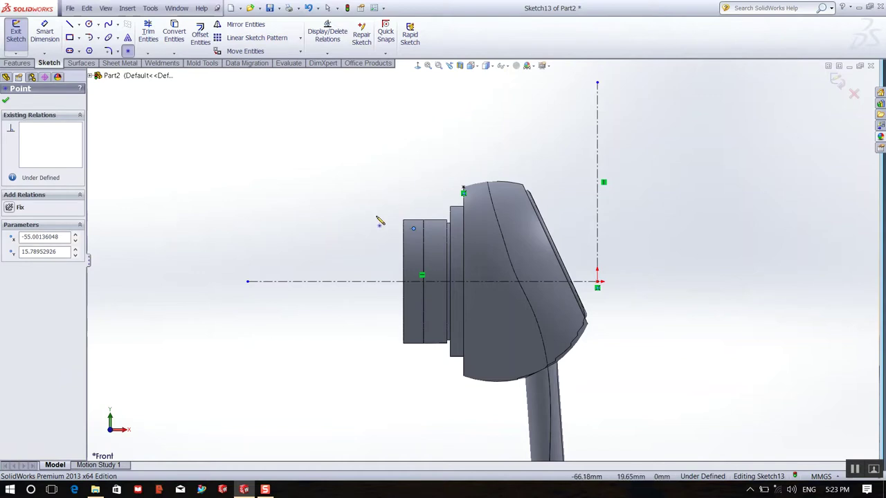
pyautogui.click(376, 215)
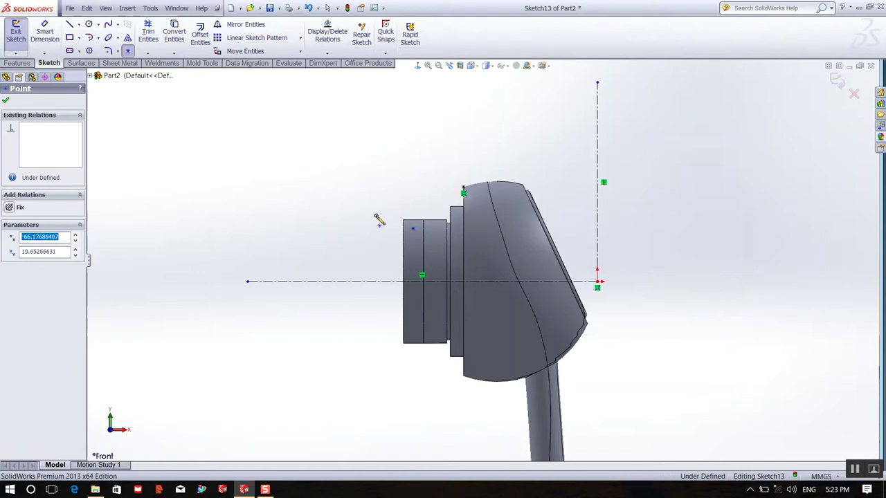
pyautogui.click(346, 192)
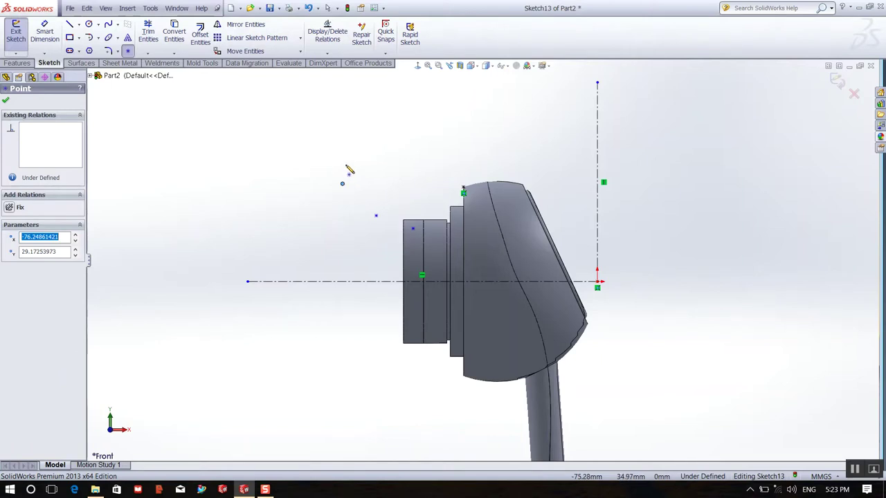
pyautogui.click(342, 153)
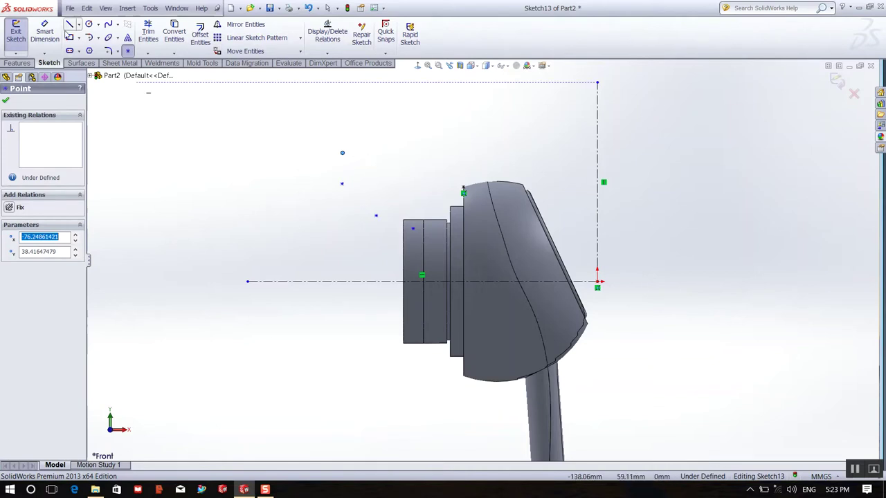
pyautogui.click(45, 33)
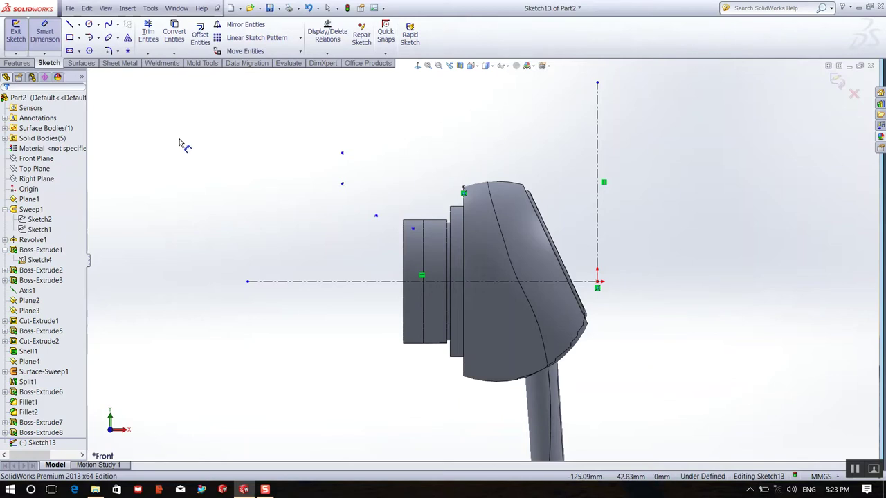
# Dimension the two lower points 17.5 mm and 19 mm above the horizontal centerline
pyautogui.click(414, 229)
pyautogui.click(409, 286)
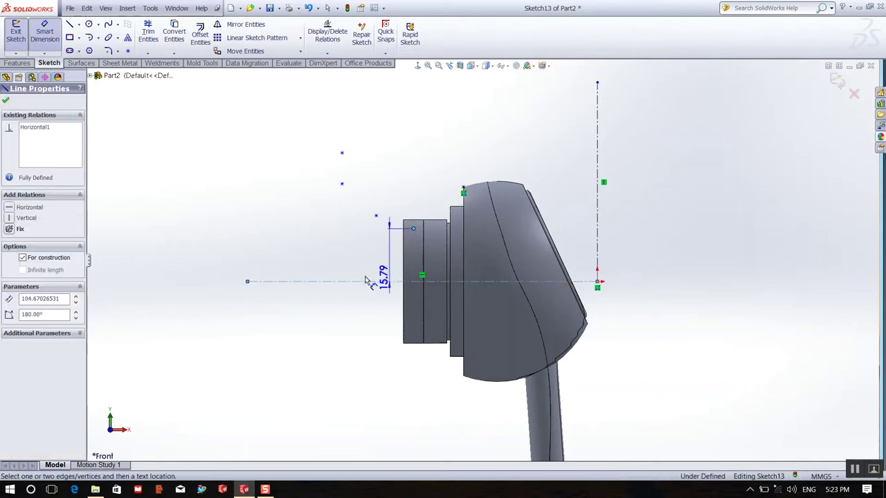
pyautogui.click(158, 264)
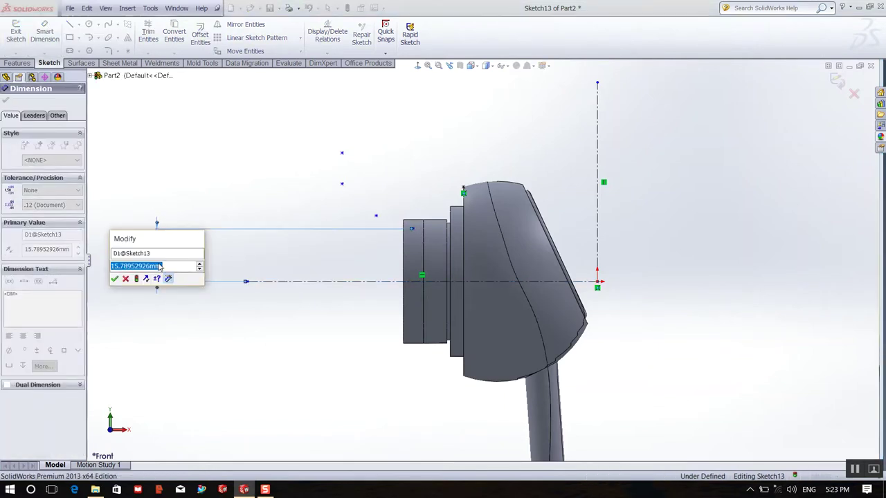
pyautogui.write('17.5')
pyautogui.press('Return')
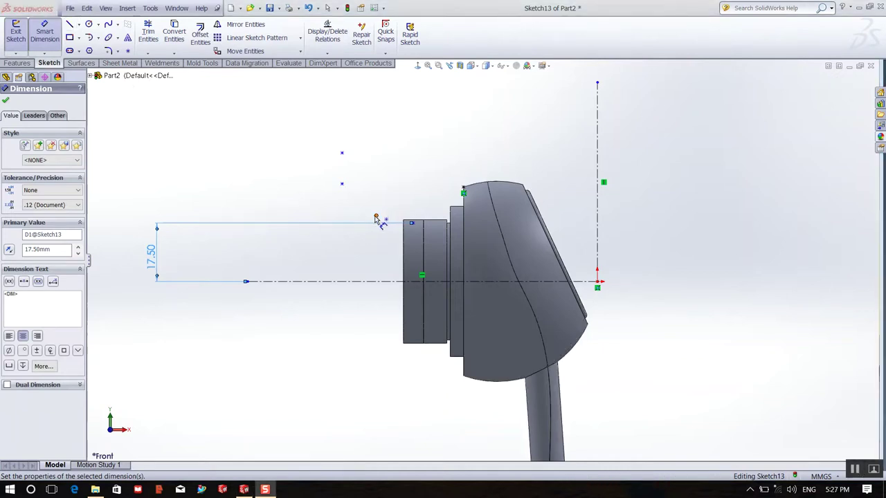
pyautogui.click(375, 216)
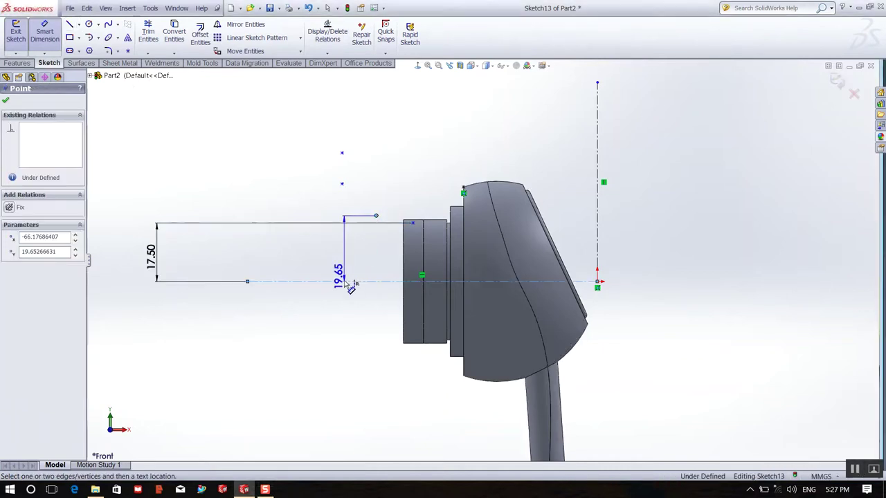
pyautogui.click(346, 282)
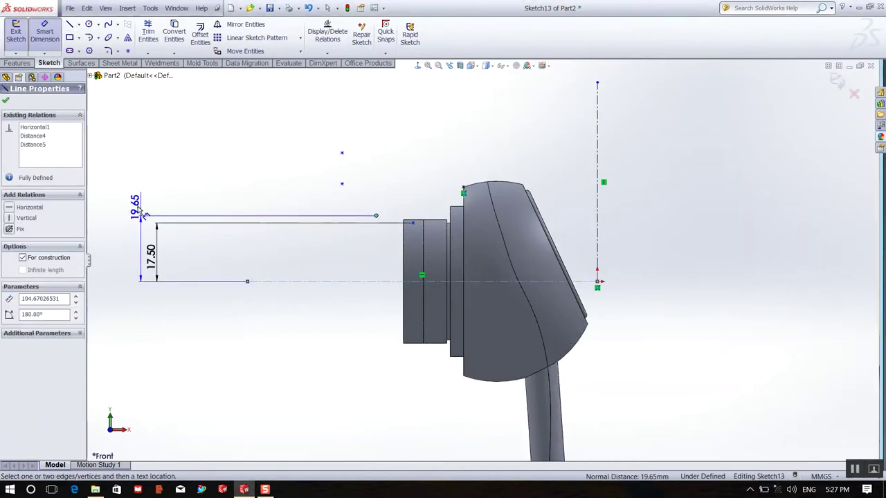
pyautogui.click(123, 229)
pyautogui.write('1')
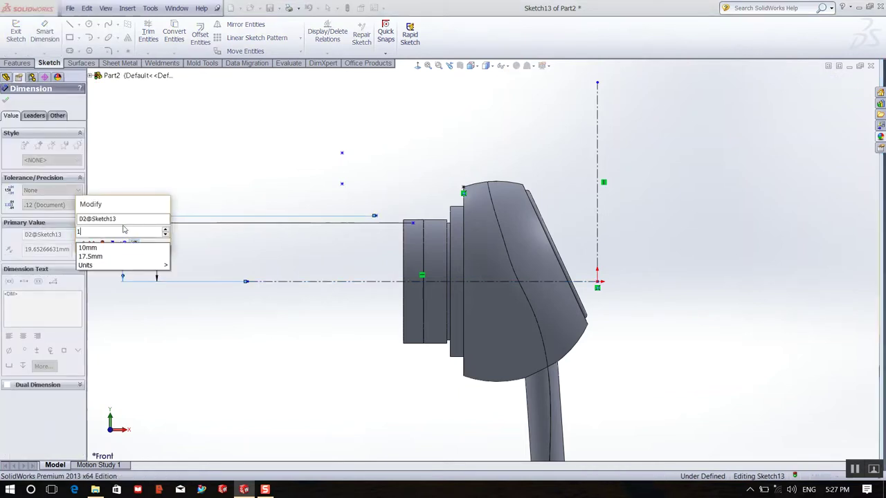
pyautogui.write('7.5')
pyautogui.press('Return')
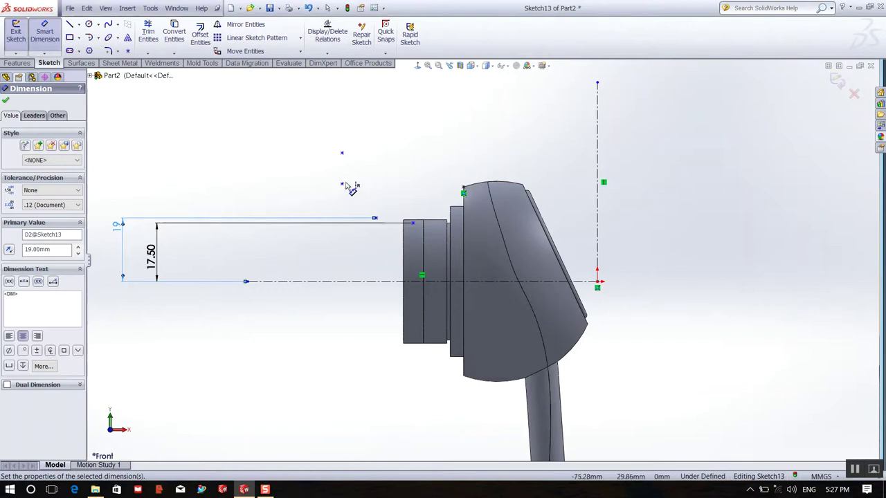
# Dimension the upper reference point 24 mm above the horizontal centerline
pyautogui.click(342, 184)
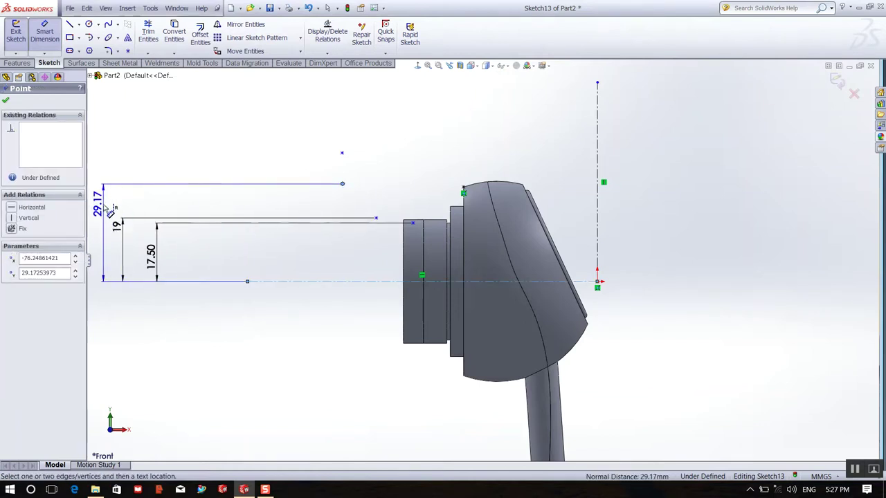
pyautogui.click(103, 207)
pyautogui.write('24')
pyautogui.press('Return')
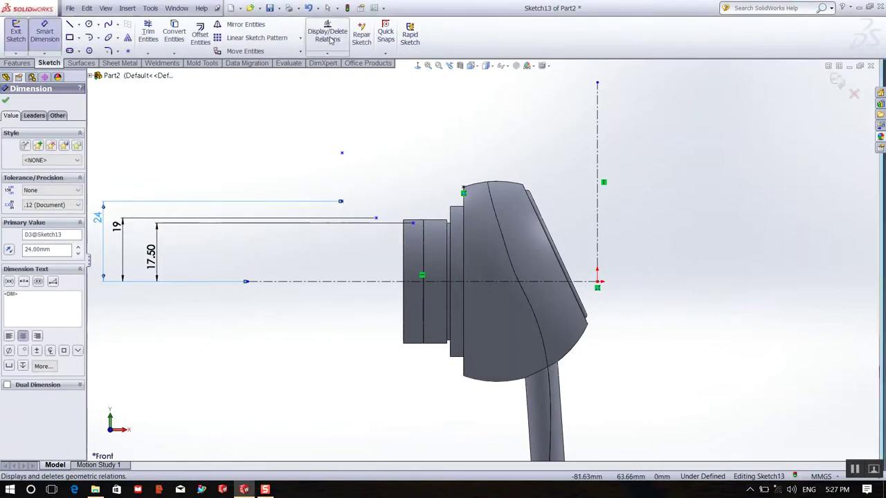
pyautogui.click(341, 153)
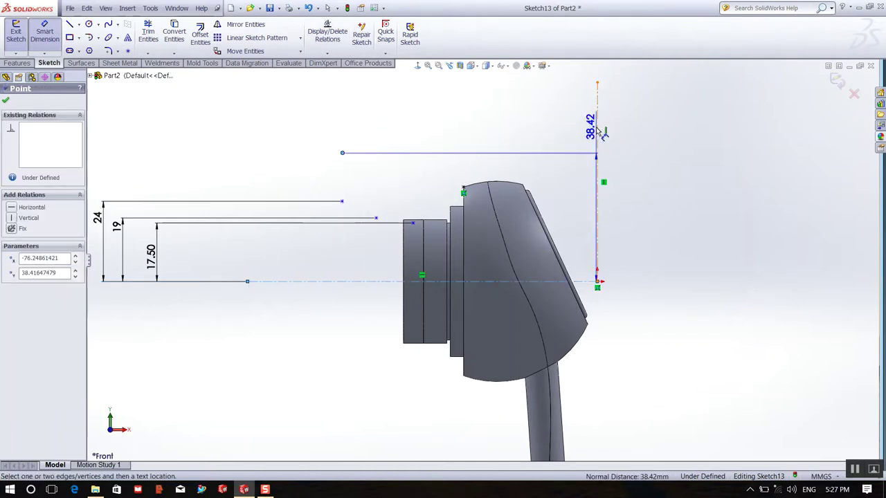
# Dimension the top point 72 mm from the vertical centerline
pyautogui.click(597, 131)
pyautogui.click(409, 97)
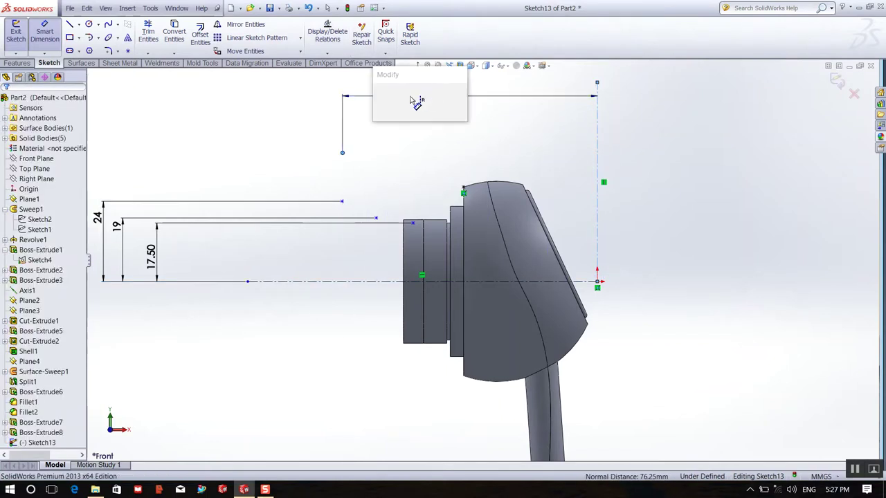
pyautogui.write('72')
pyautogui.press('Return')
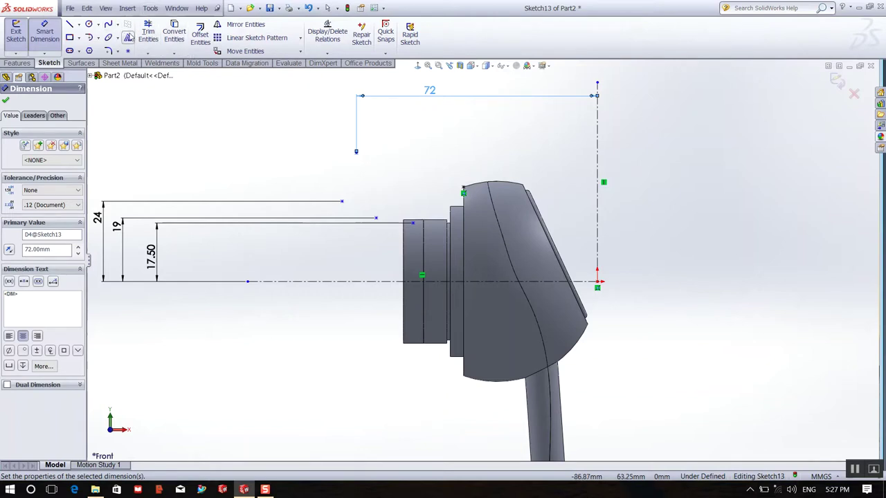
# Add a new point above the nozzle and set it 70 mm from the vertical centerline
pyautogui.click(128, 50)
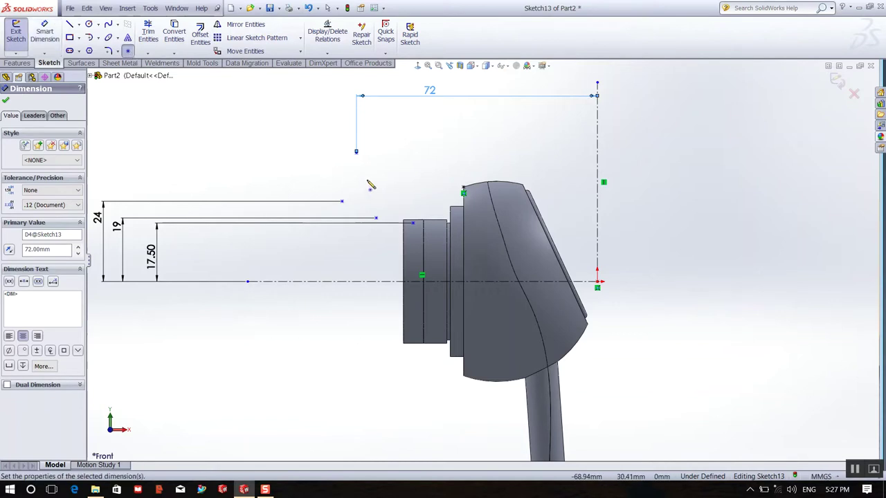
pyautogui.click(366, 181)
pyautogui.press('d')
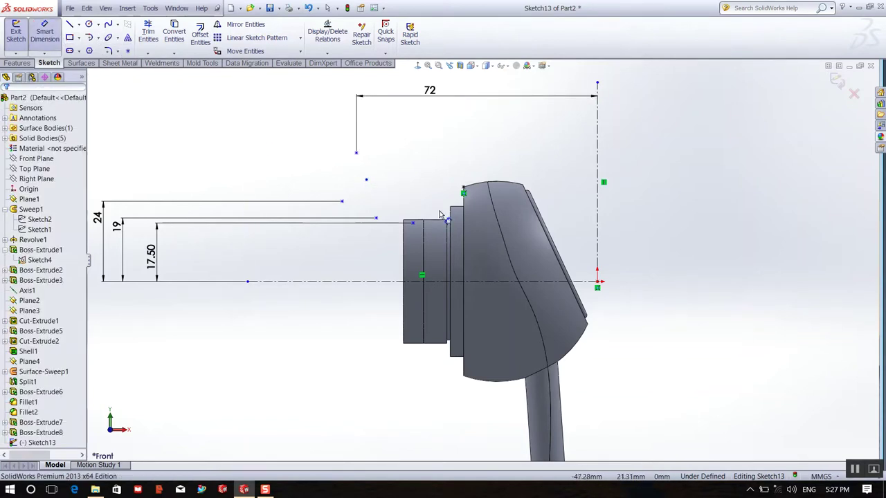
pyautogui.click(367, 181)
pyautogui.click(599, 163)
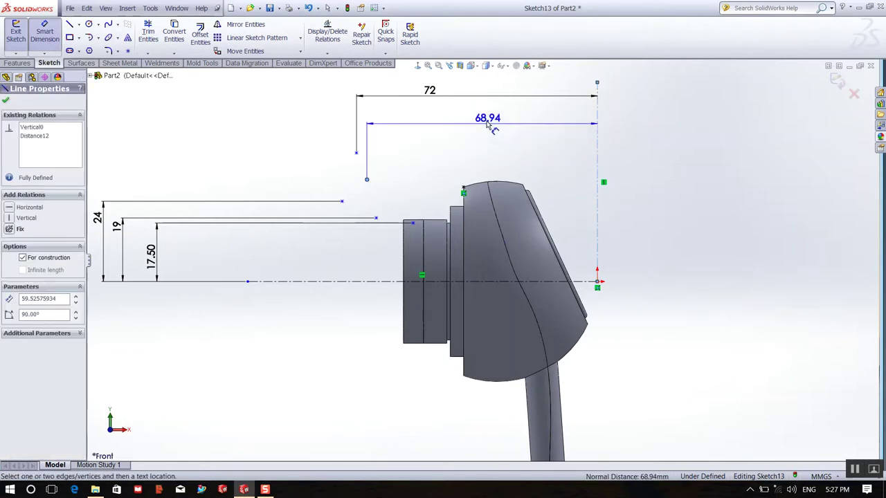
pyautogui.click(483, 128)
pyautogui.write('70')
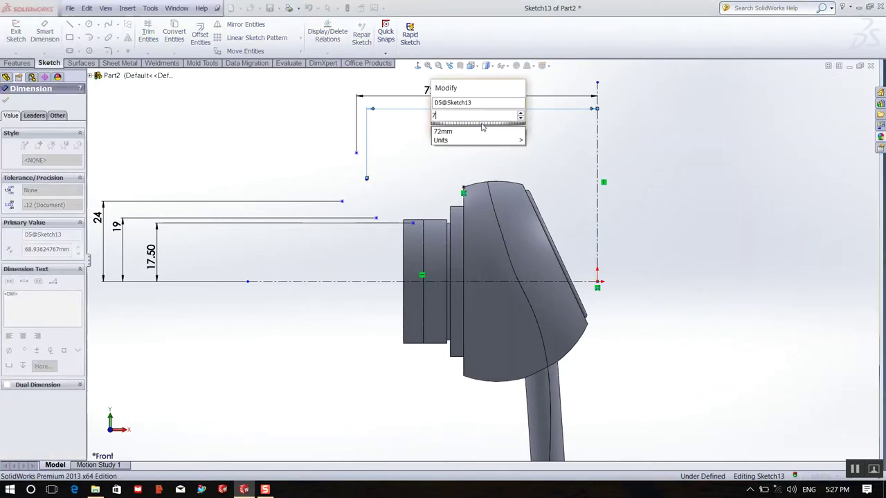
pyautogui.press('Return')
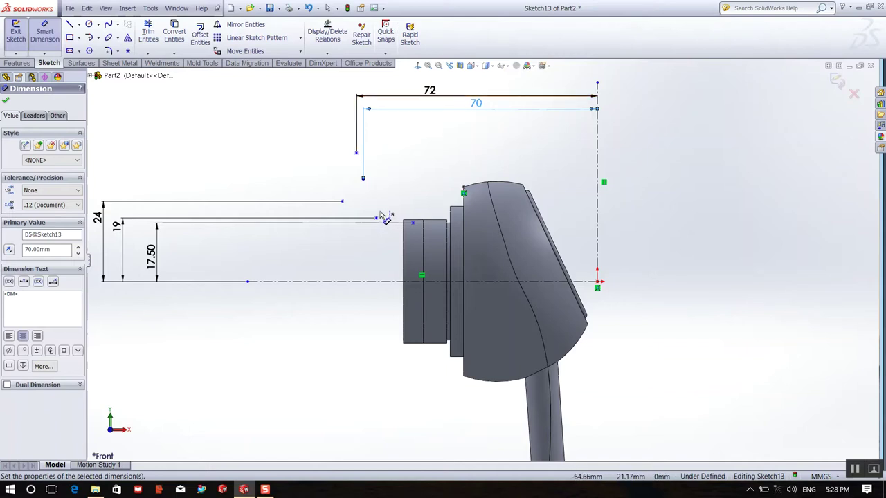
# Set the 19 mm point 66 mm from the vertical centerline
pyautogui.click(375, 218)
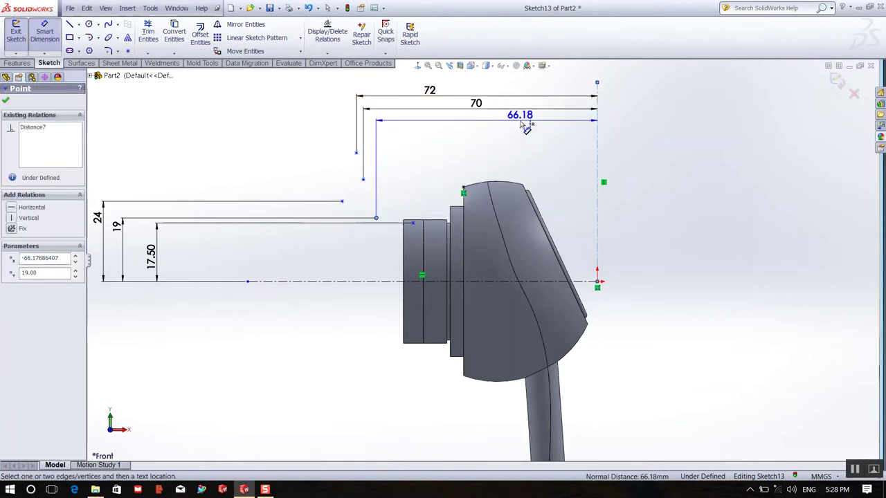
pyautogui.click(523, 125)
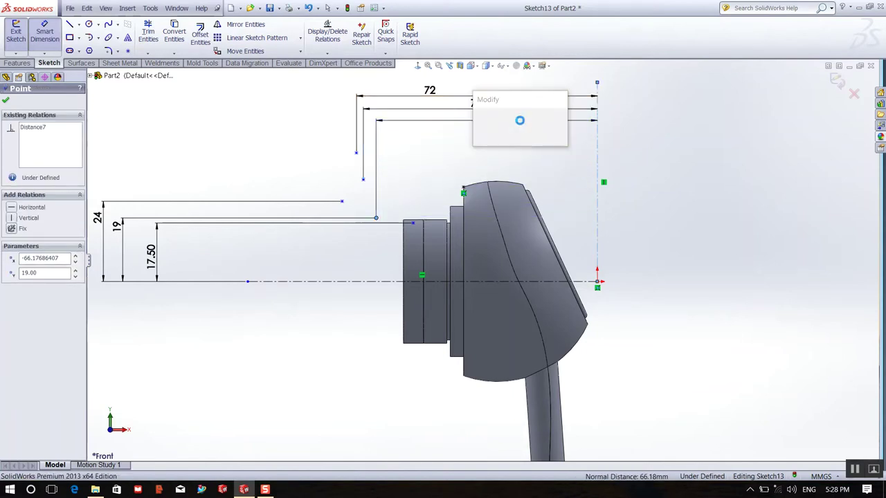
pyautogui.write('66')
pyautogui.press('Return')
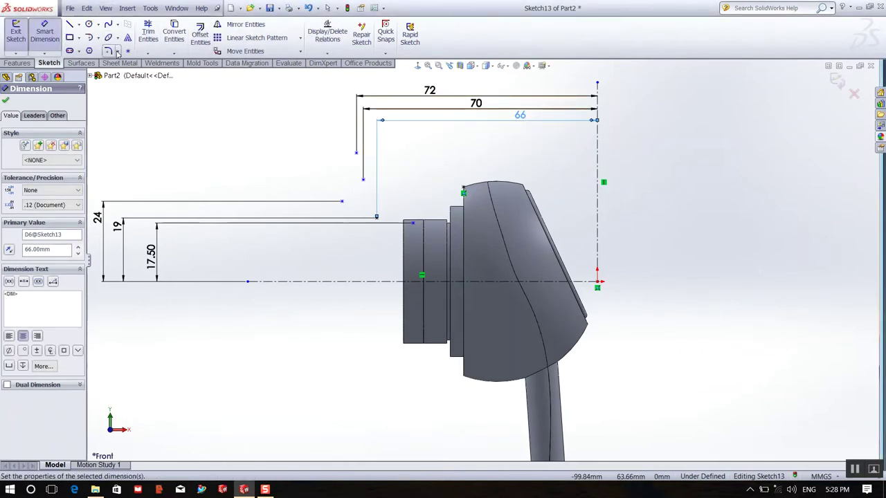
# Draw a spline from the nozzle's top edge up to the 24 mm reference point
pyautogui.click(108, 24)
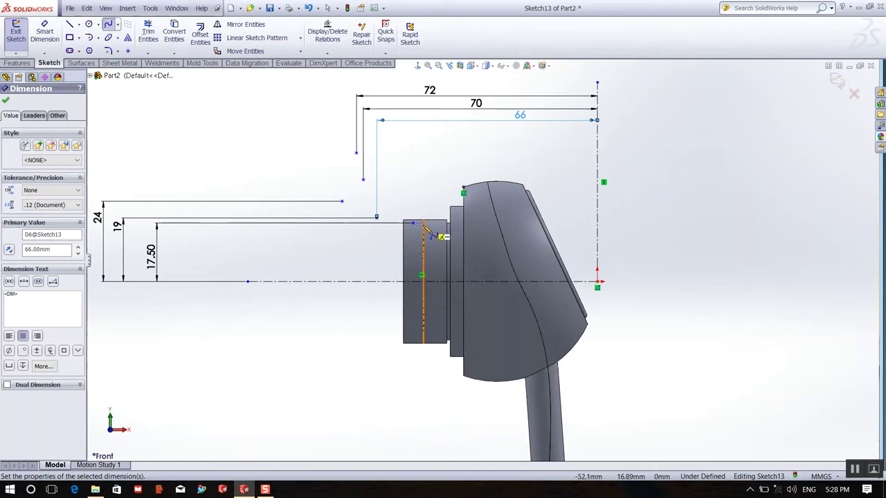
pyautogui.click(414, 224)
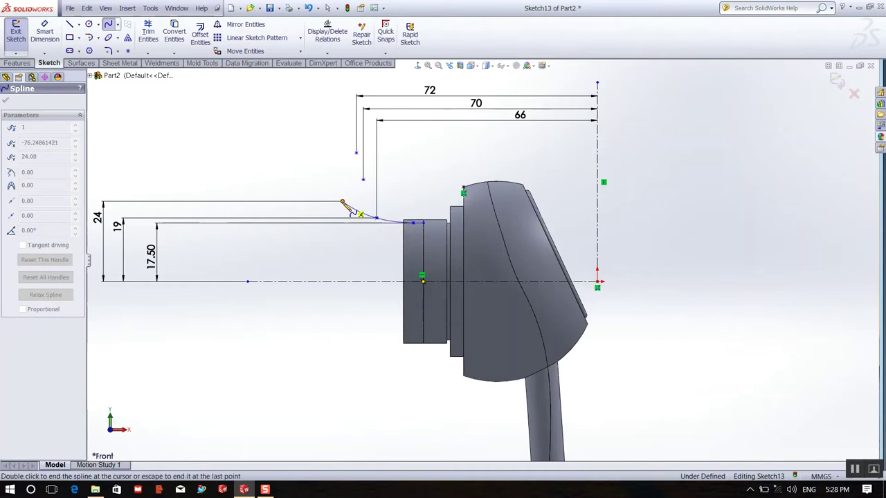
pyautogui.doubleClick(342, 203)
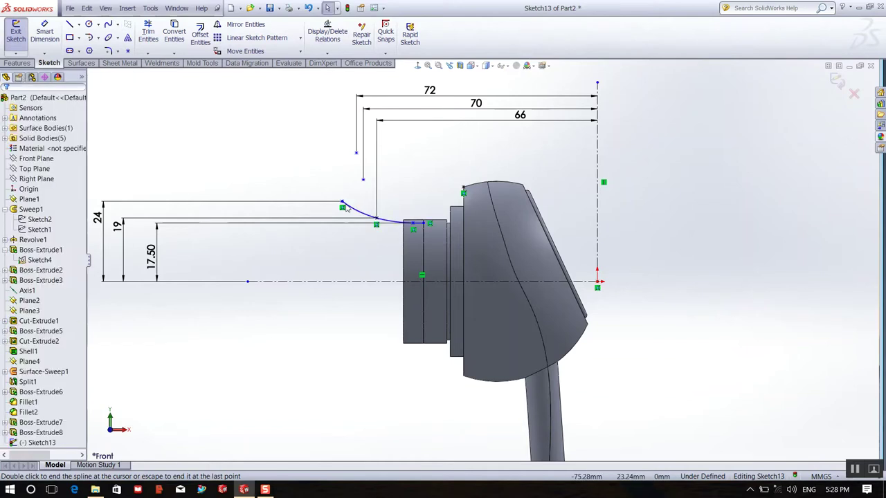
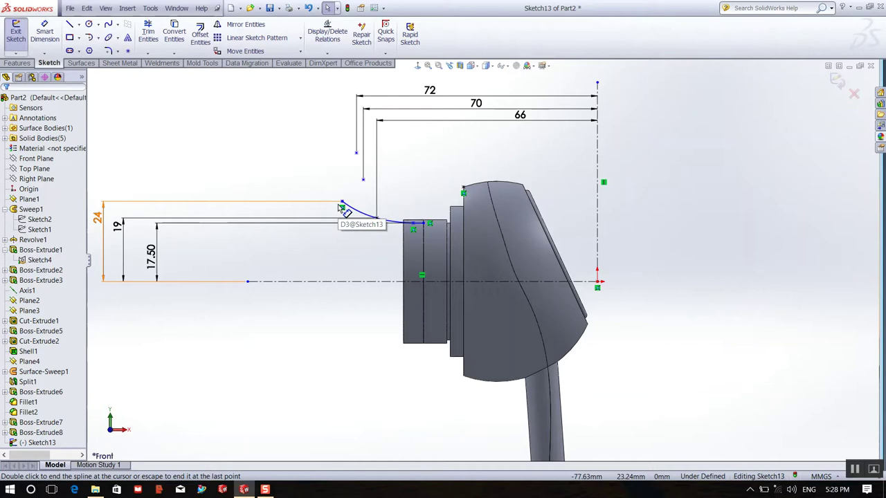
# Draw a centerpoint arc on the existing tip point, from the upper line end to the spline start
pyautogui.click(99, 38)
pyautogui.click(121, 47)
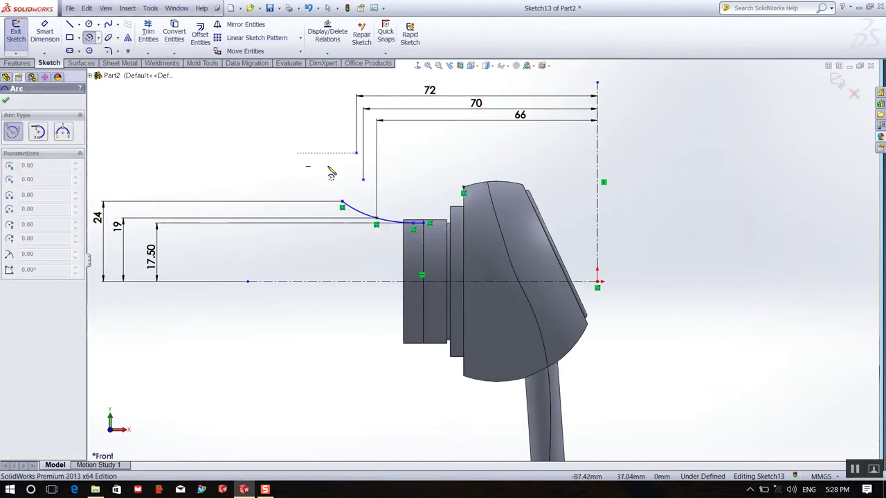
pyautogui.click(362, 180)
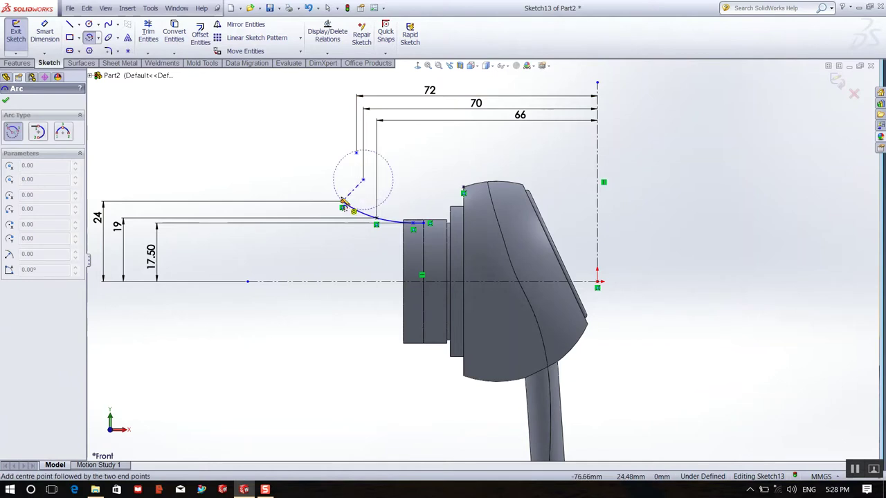
pyautogui.rightClick(374, 164)
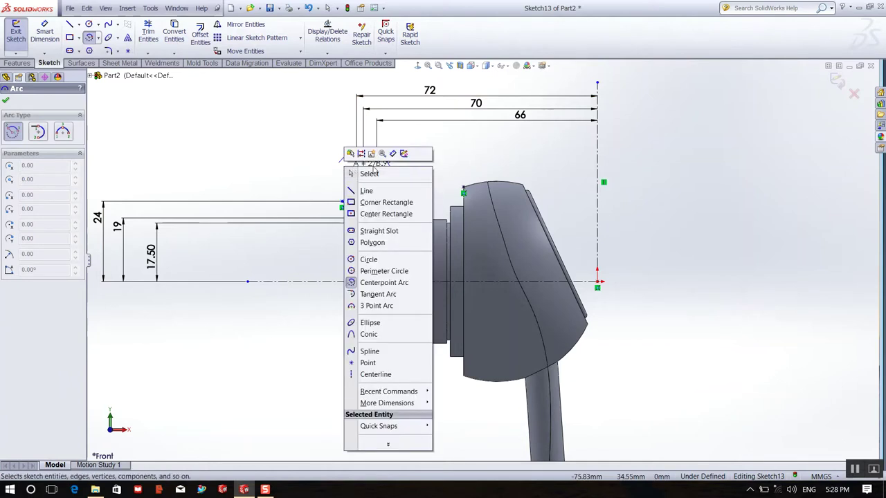
pyautogui.click(369, 174)
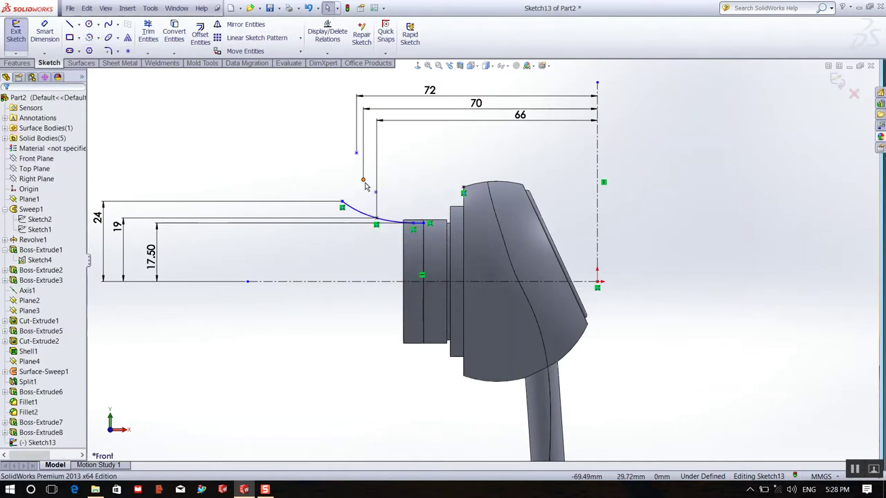
pyautogui.click(89, 38)
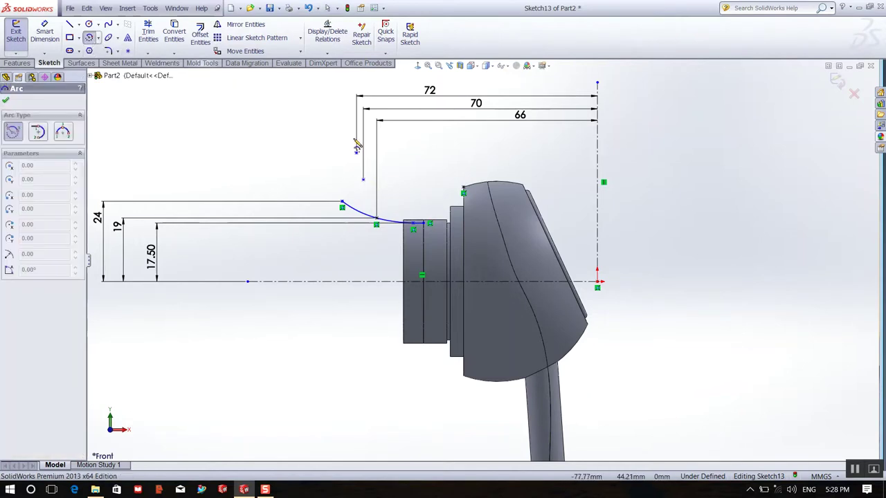
pyautogui.click(363, 180)
pyautogui.click(355, 152)
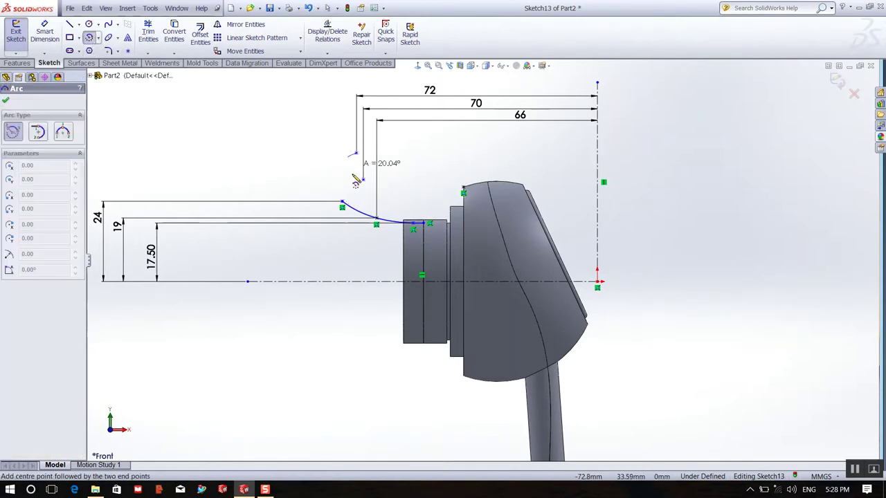
pyautogui.click(344, 205)
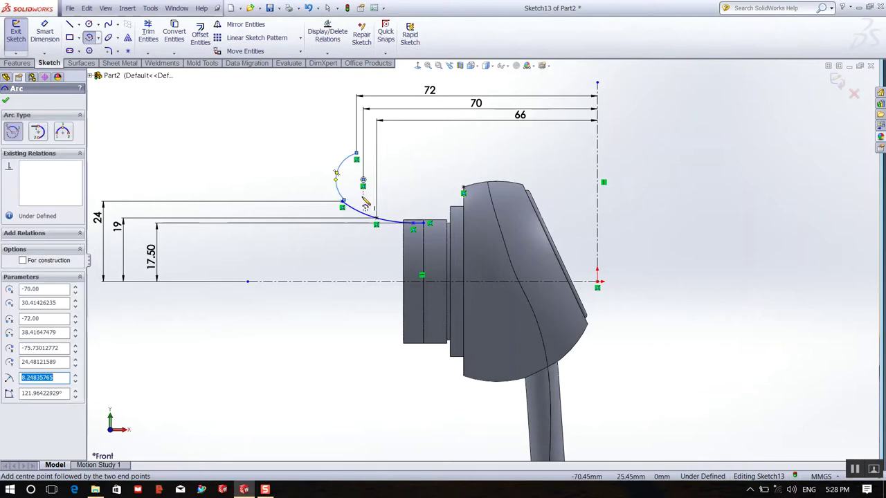
pyautogui.rightClick(364, 202)
pyautogui.click(385, 194)
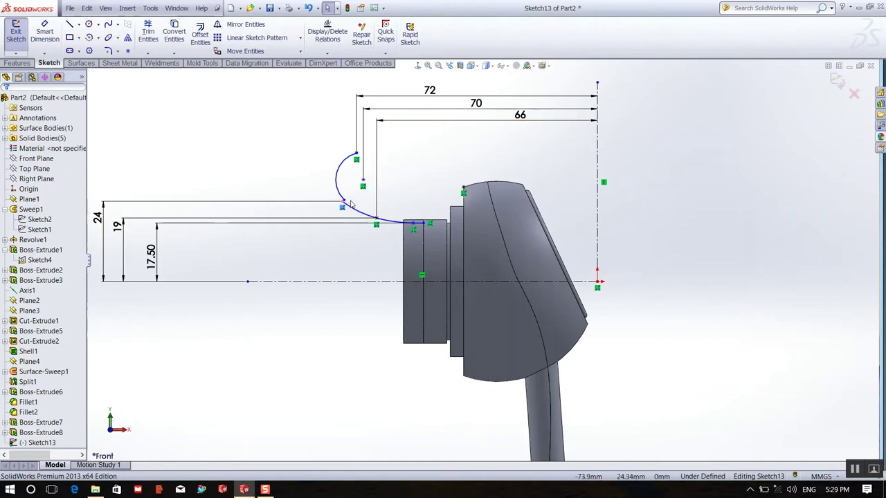
pyautogui.scroll(-5, 341, 203)
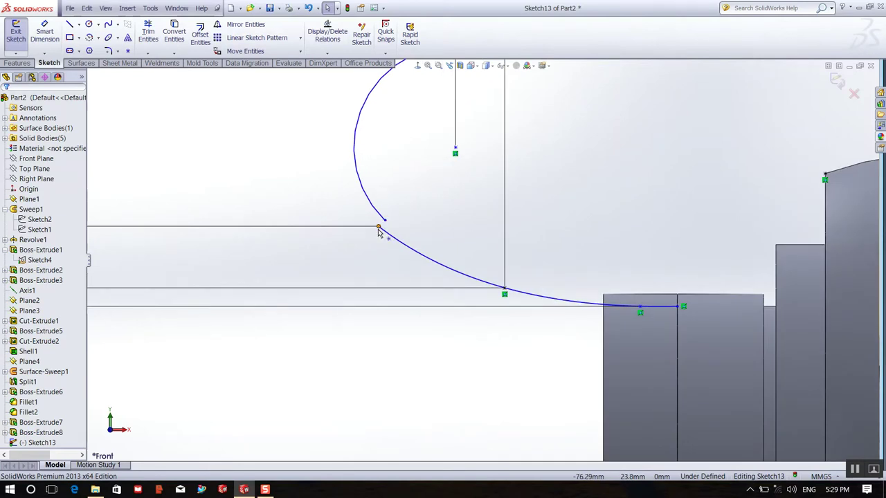
# Make the arc's lower endpoint coincident with the profile line end
pyautogui.click(380, 228)
pyautogui.keyDown('ctrl'); pyautogui.click(378, 226); pyautogui.keyUp('ctrl')
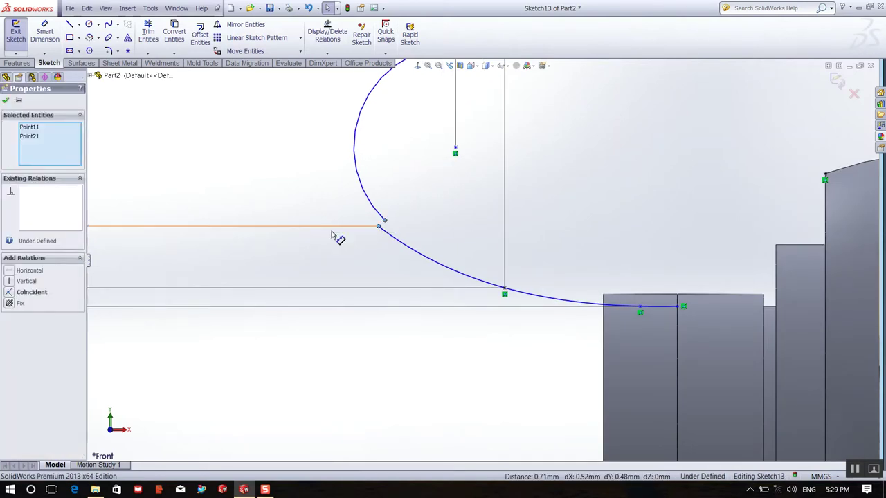
pyautogui.click(34, 292)
pyautogui.scroll(2, 418, 180)
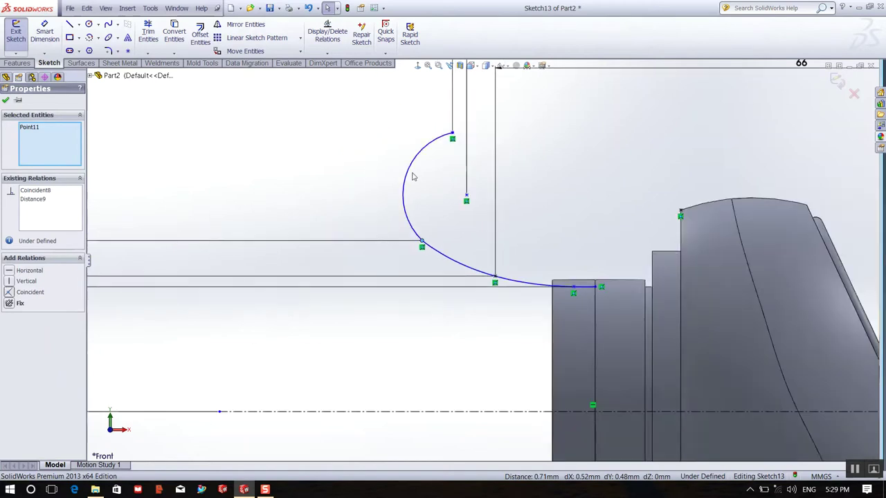
# Dimension the tip arc to a 2.50 mm radius
pyautogui.click(44, 35)
pyautogui.click(418, 196)
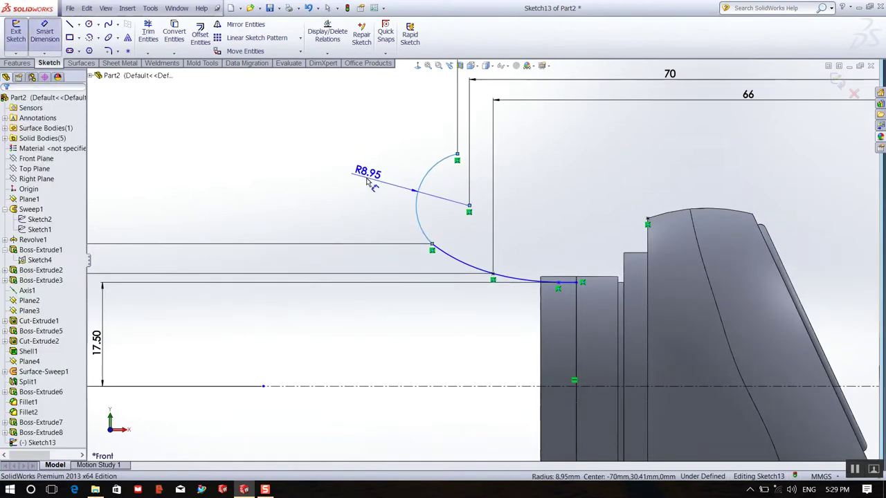
pyautogui.click(365, 180)
pyautogui.write('2.50')
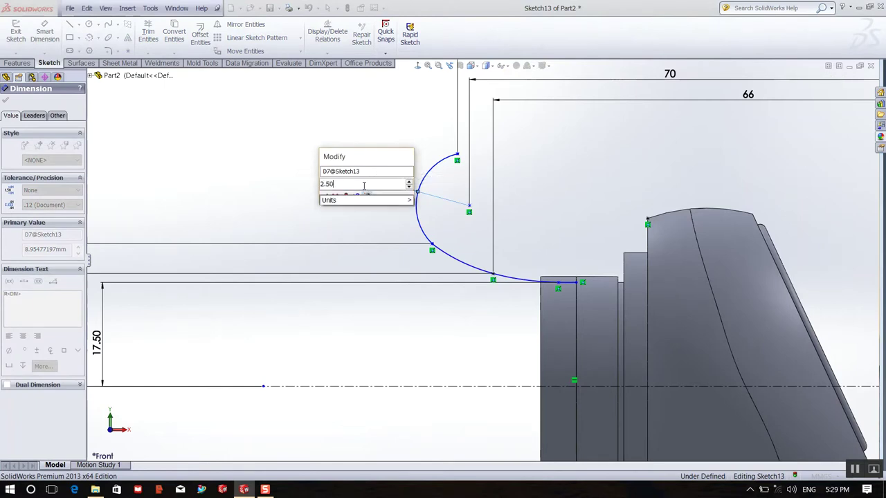
pyautogui.press('Return')
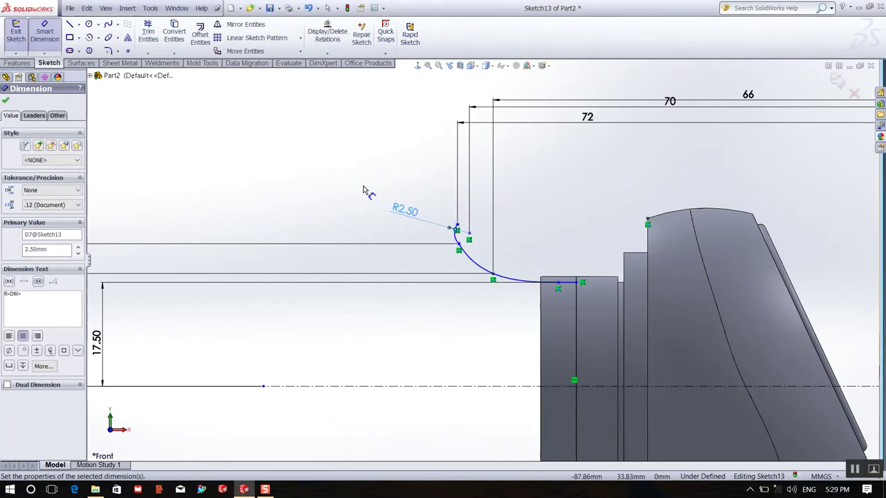
pyautogui.scroll(-3, 445, 267)
pyautogui.scroll(-3, 502, 243)
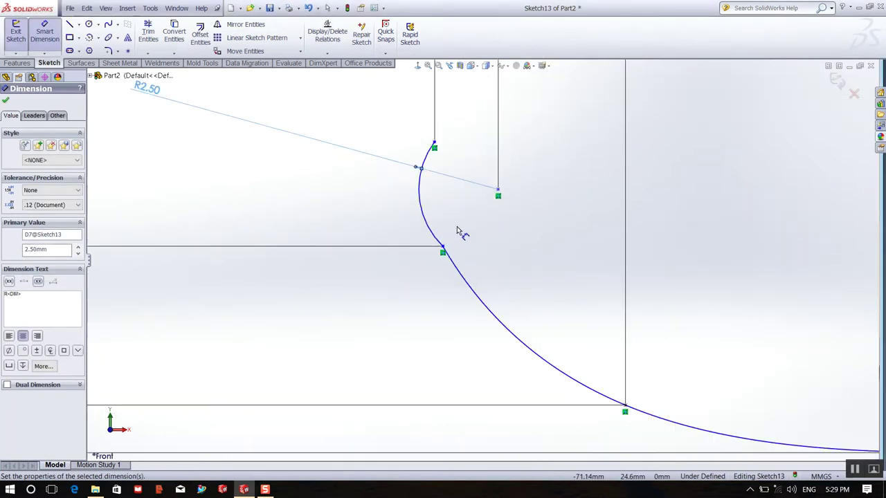
# Add a Tangent relation between the spline and the 2.50 mm tip arc
pyautogui.rightClick(438, 221)
pyautogui.click(457, 207)
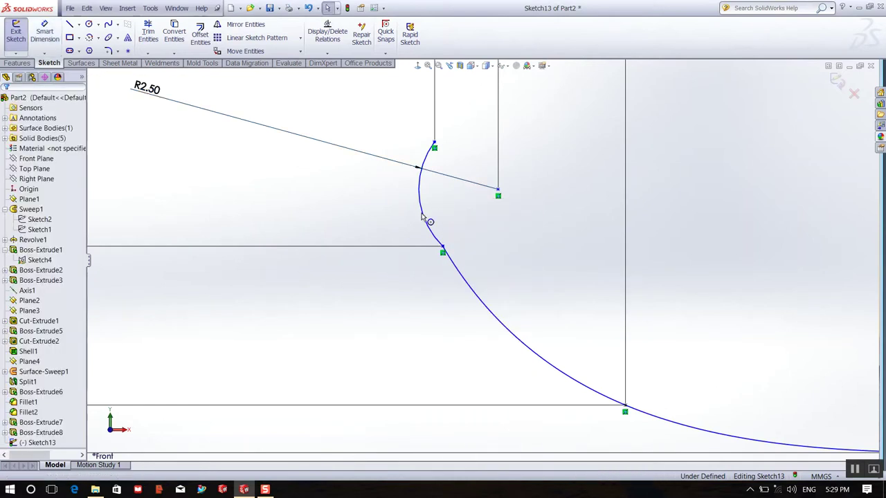
pyautogui.click(423, 221)
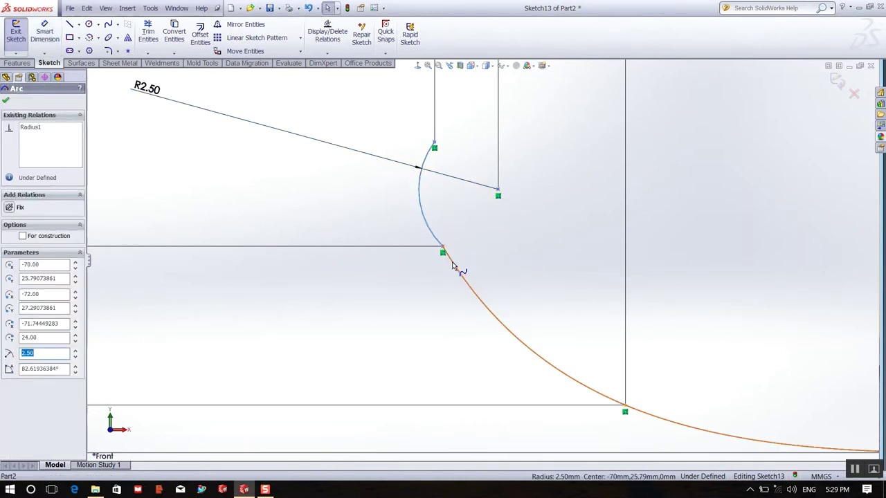
pyautogui.keyDown('ctrl'); pyautogui.click(455, 266); pyautogui.keyUp('ctrl')
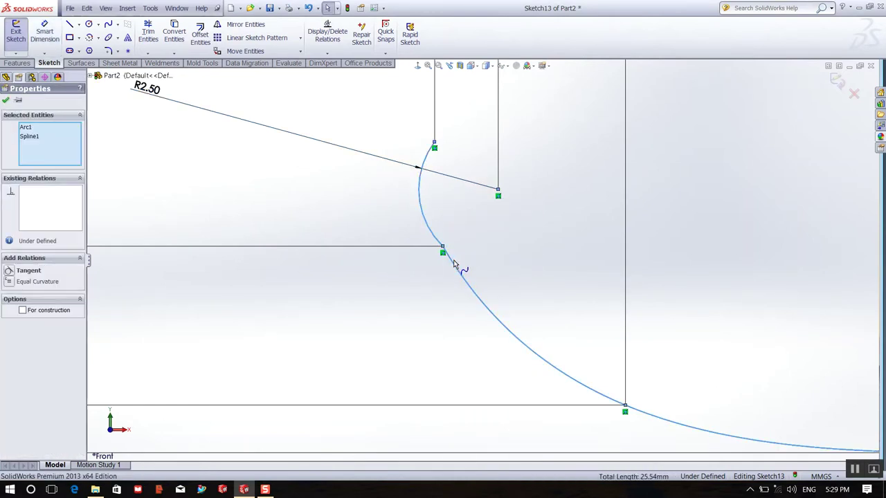
pyautogui.click(31, 271)
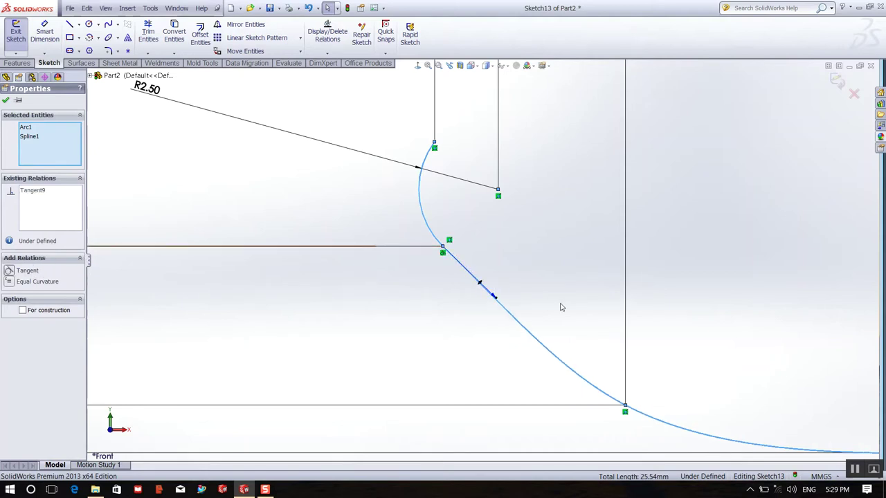
pyautogui.scroll(3, 607, 311)
pyautogui.scroll(1, 625, 291)
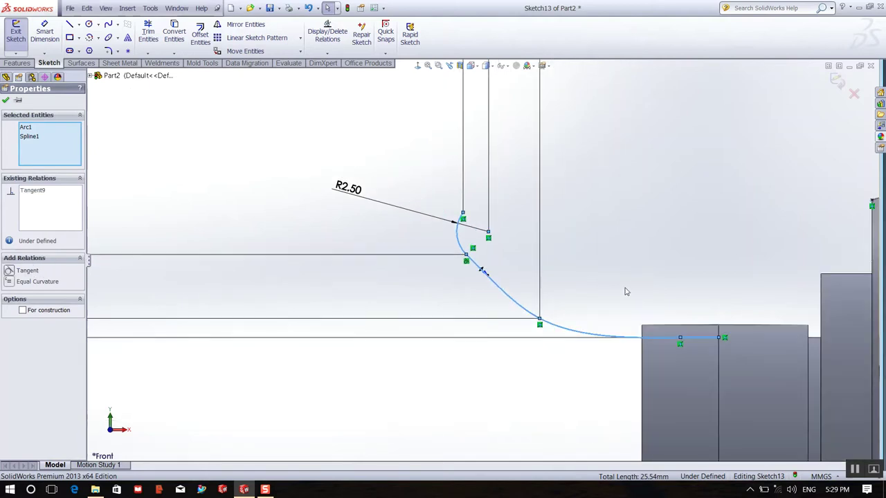
# Adjust the spline's tangent handles and re-snap its point at −66, 19 to the line corner
pyautogui.click(481, 274)
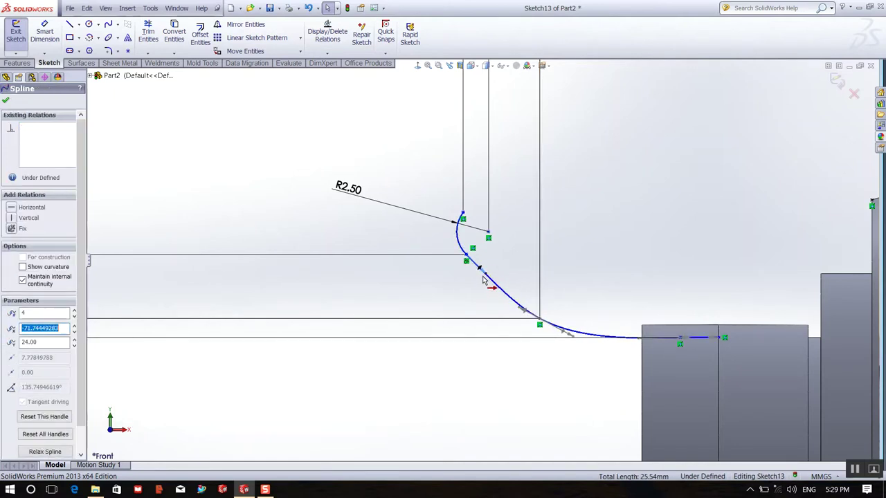
pyautogui.moveTo(481, 280); pyautogui.dragTo(483, 284)
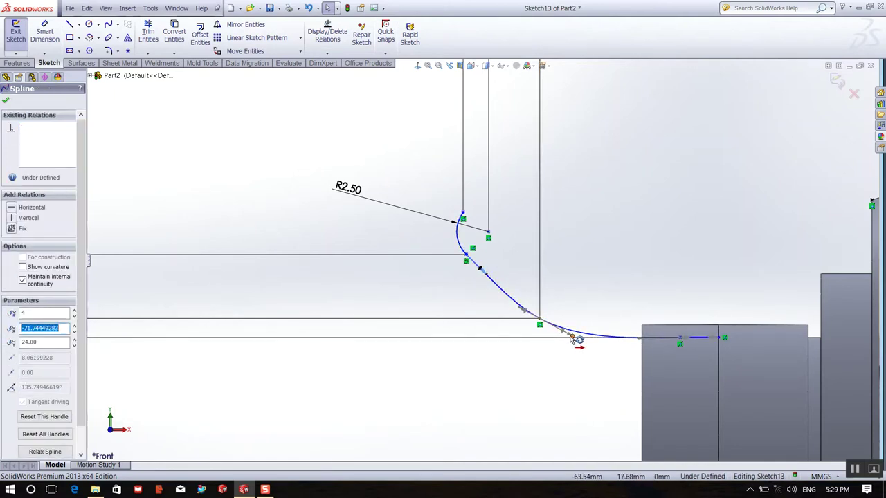
pyautogui.moveTo(565, 335); pyautogui.dragTo(567, 336)
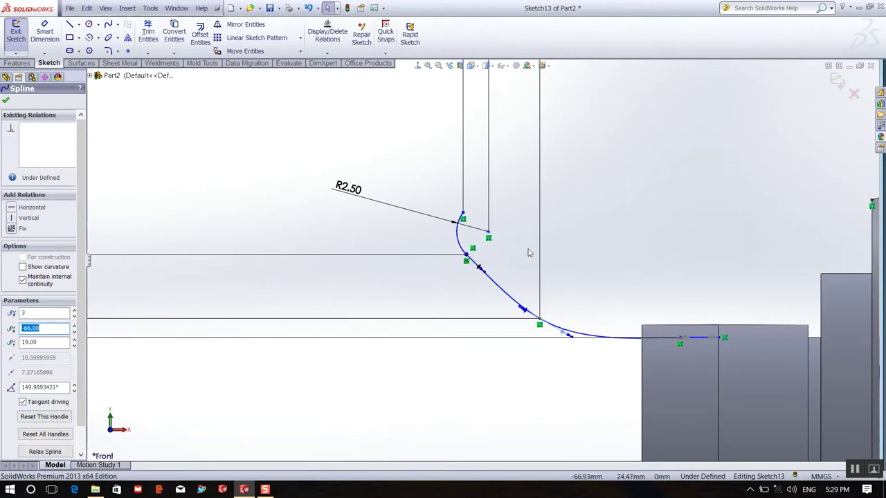
pyautogui.click(539, 323)
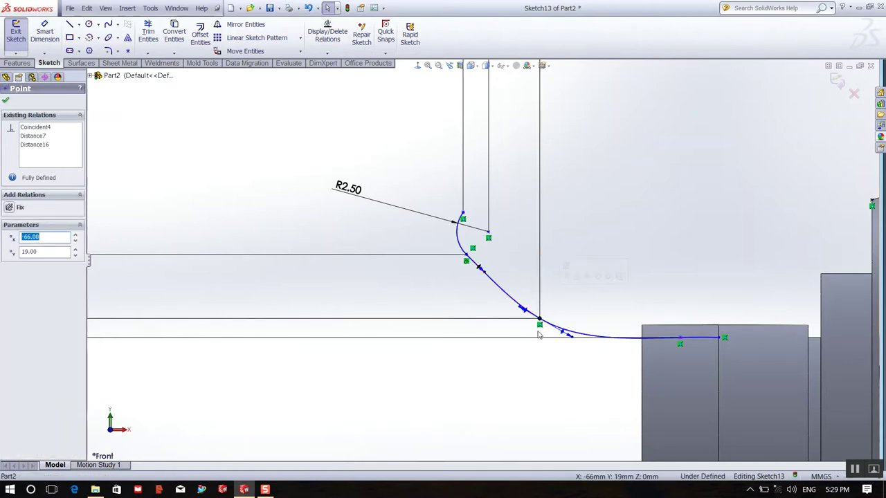
pyautogui.moveTo(540, 324); pyautogui.dragTo(540, 319)
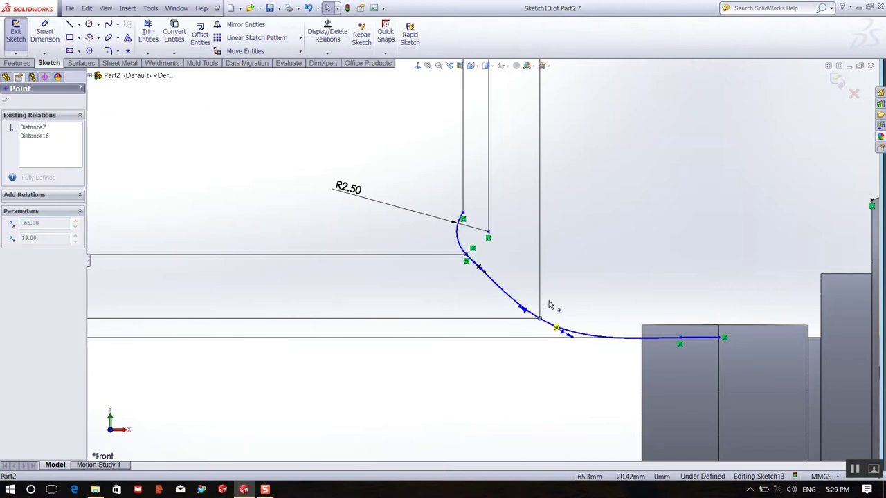
pyautogui.click(482, 268)
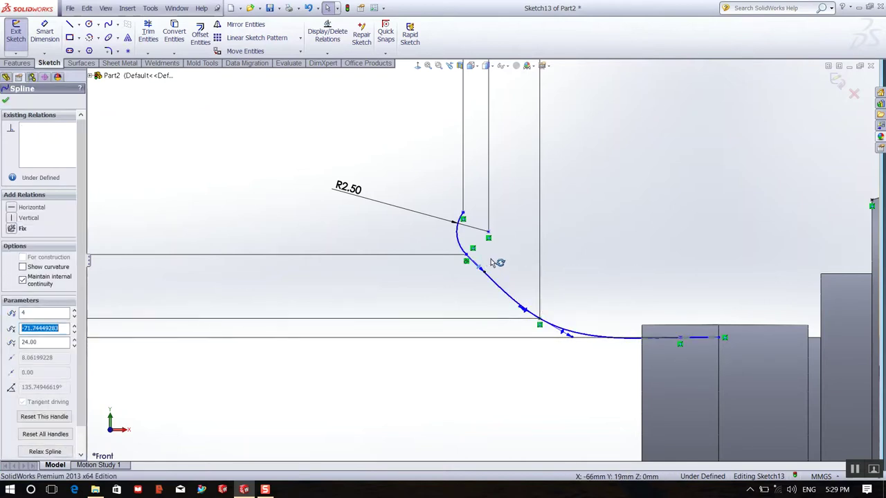
pyautogui.scroll(2, 544, 192)
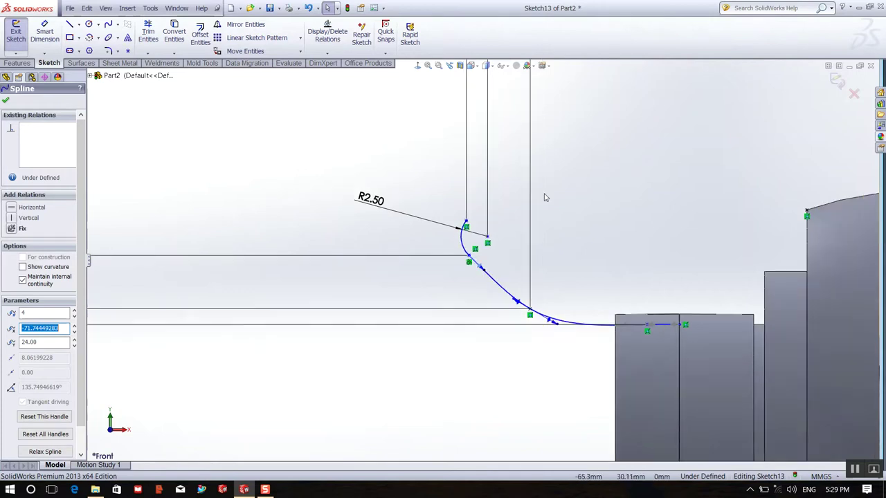
pyautogui.scroll(3, 632, 215)
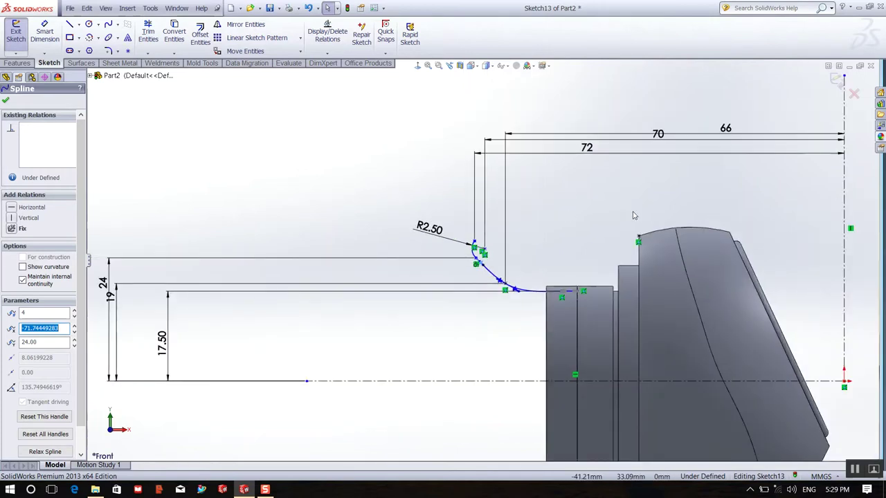
# Draw a three-point arc from the spline end to the housing top
pyautogui.click(99, 38)
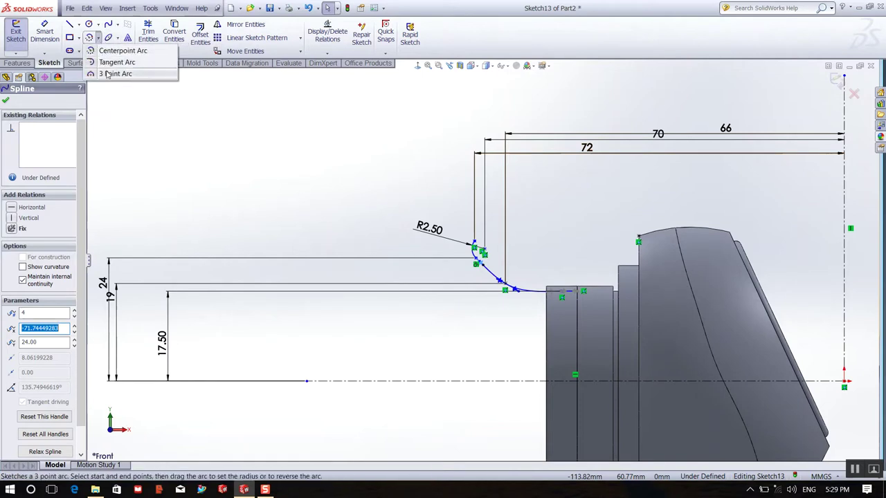
pyautogui.click(107, 74)
pyautogui.click(473, 248)
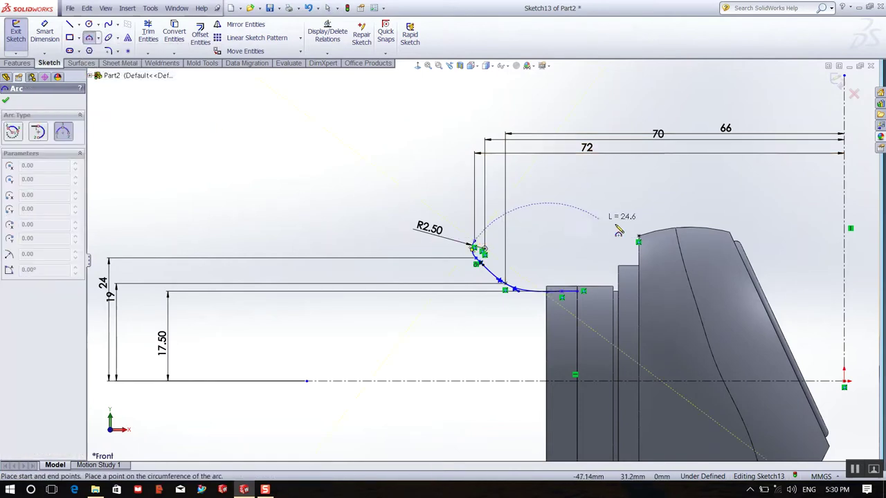
pyautogui.click(638, 240)
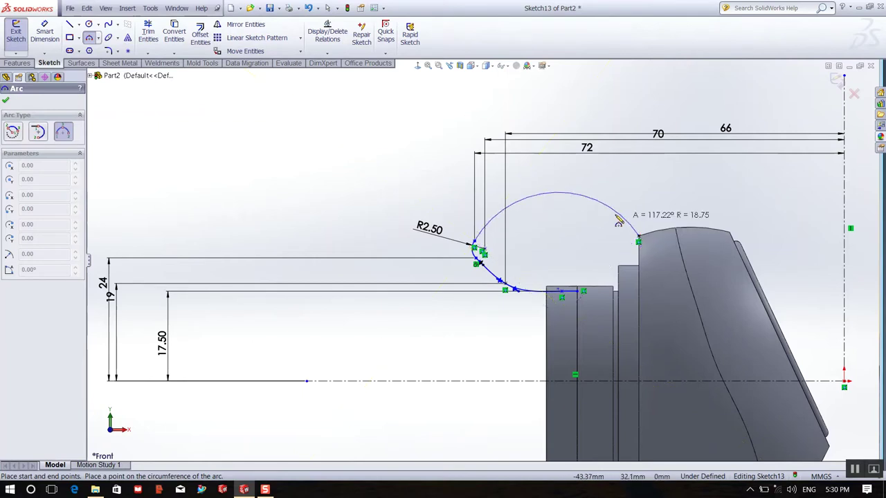
pyautogui.click(560, 208)
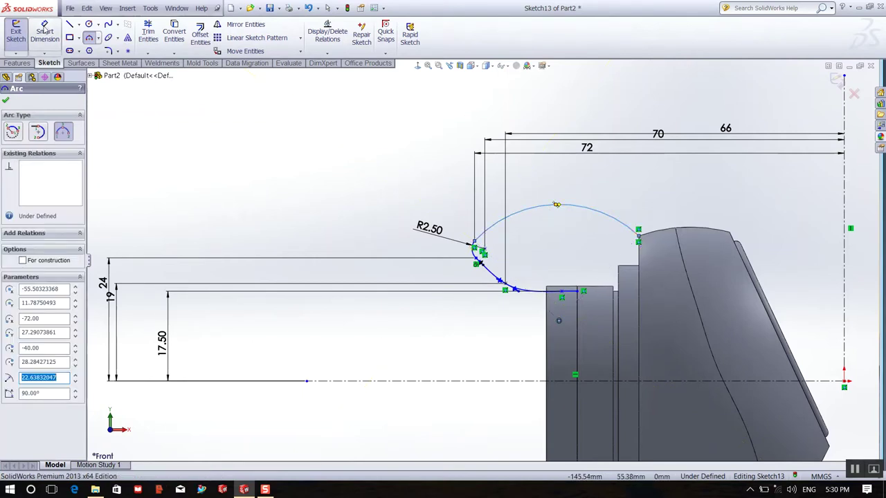
pyautogui.press('d')
# Dimension the new arc to R30 and exit Sketch13
pyautogui.click(535, 203)
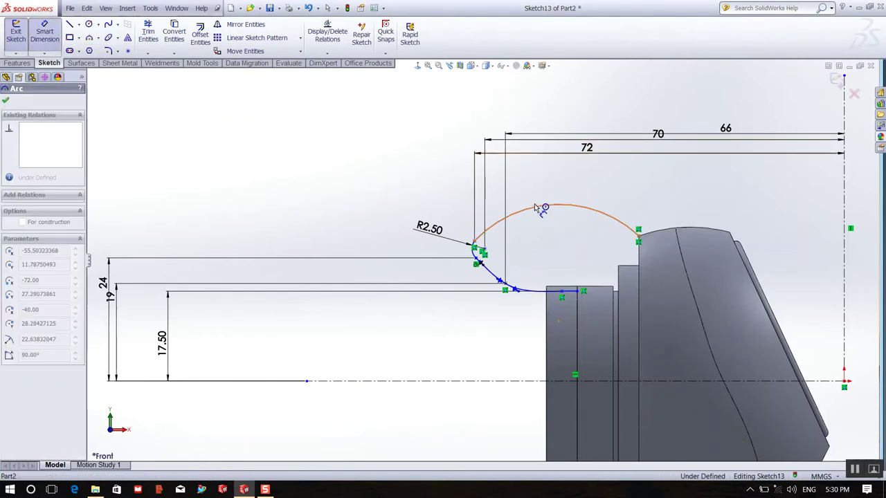
pyautogui.click(414, 146)
pyautogui.write('30')
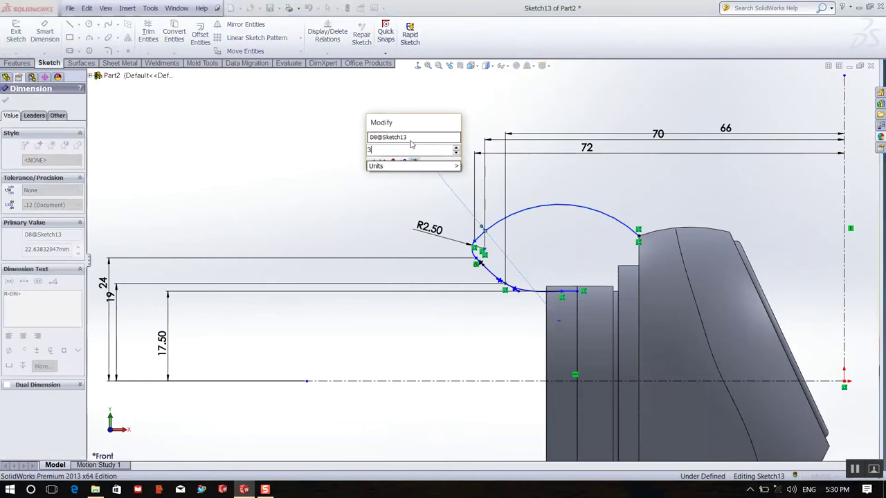
pyautogui.press('Return')
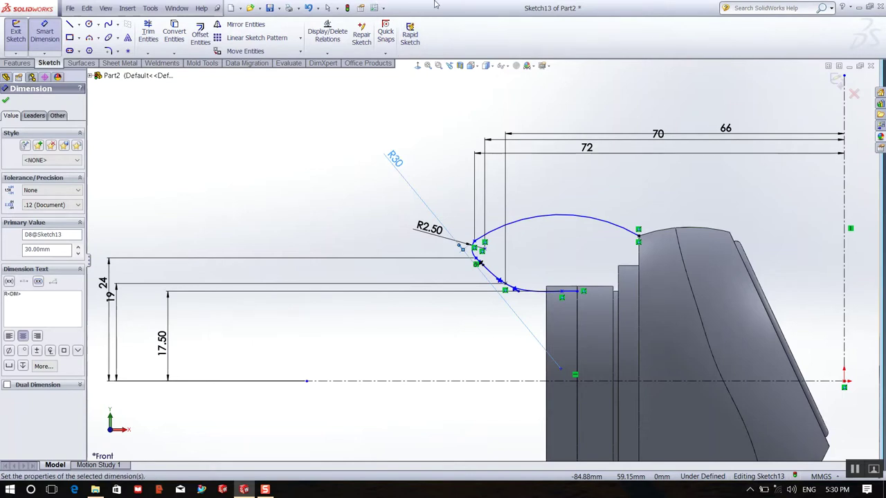
pyautogui.click(21, 40)
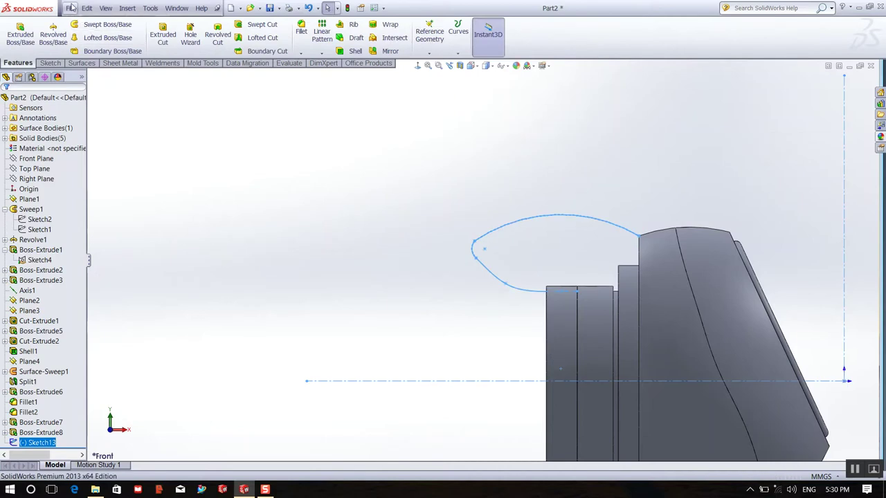
# Revolve Sketch13 about the horizontal centre line as a 1 mm thin feature, auto-select off
pyautogui.click(56, 36)
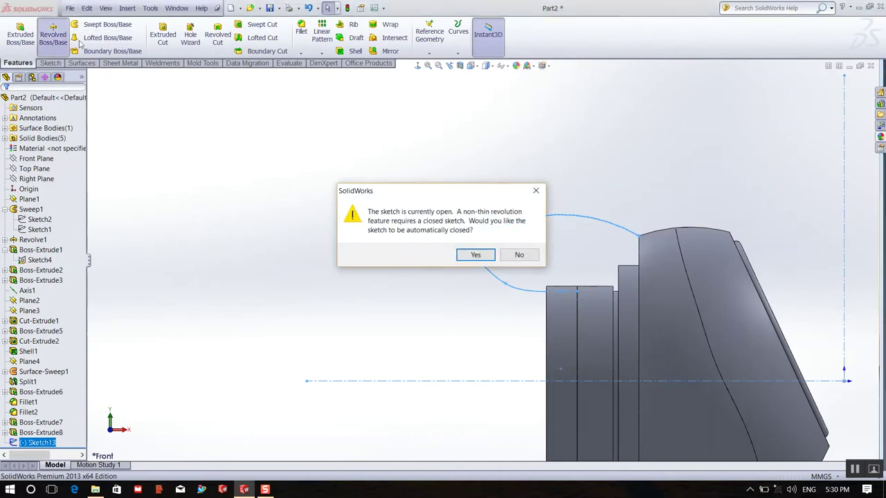
pyautogui.click(476, 255)
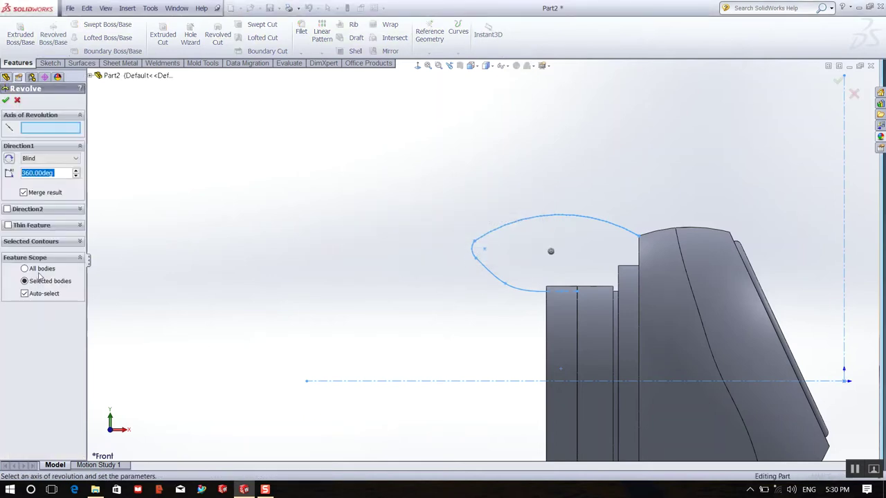
pyautogui.click(25, 294)
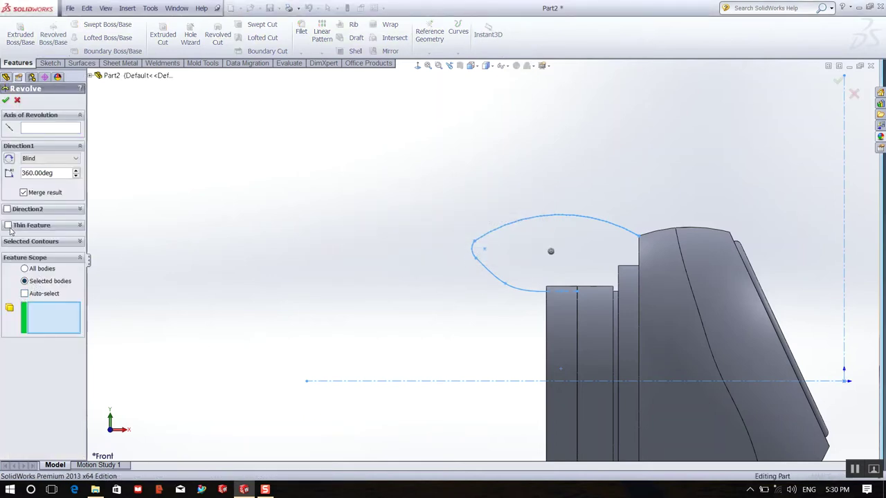
pyautogui.click(7, 226)
pyautogui.write('10.00mm')
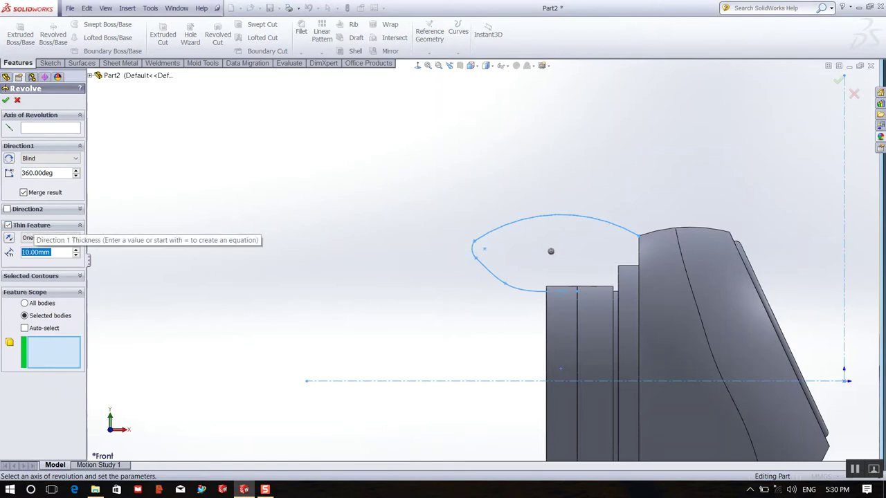
pyautogui.write('1')
pyautogui.press('Return')
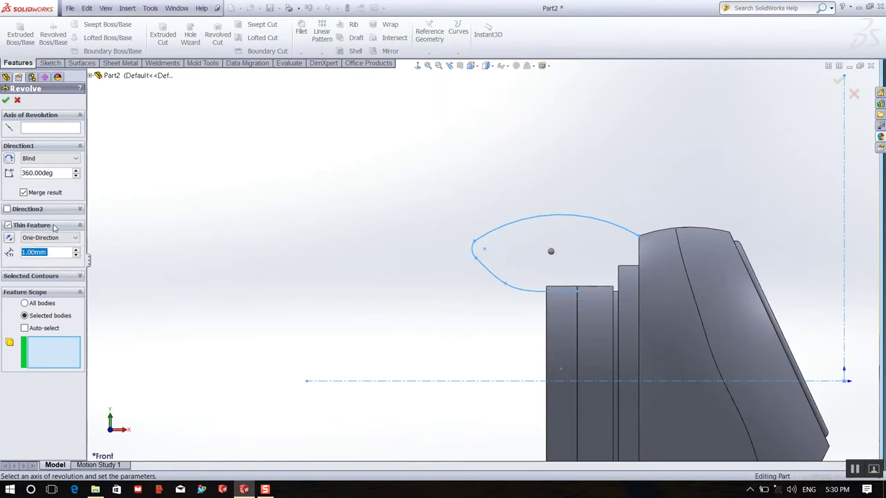
pyautogui.click(36, 128)
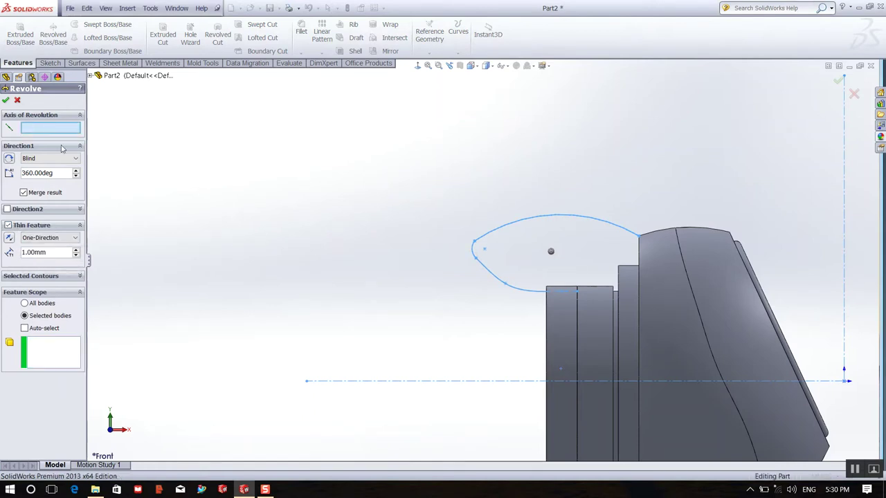
pyautogui.click(414, 382)
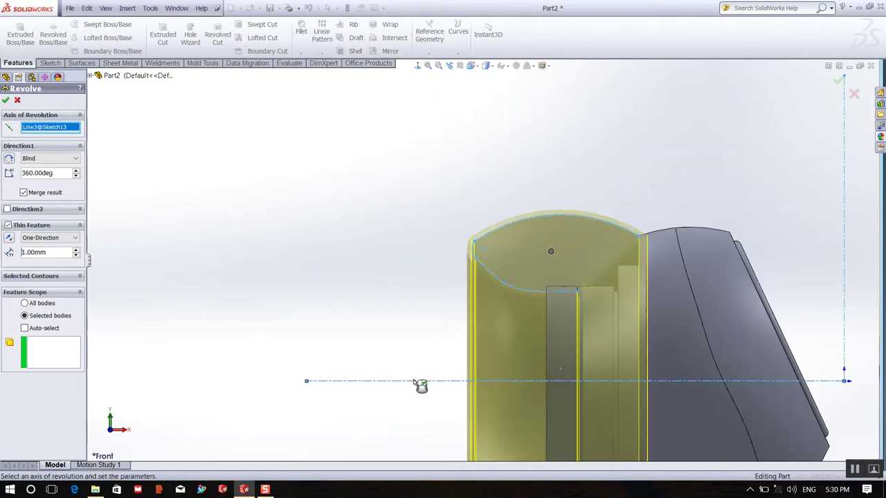
pyautogui.moveTo(419, 376)
pyautogui.mouseDown(button='middle')
pyautogui.moveTo(453, 306)
pyautogui.moveTo(462, 344)
pyautogui.moveTo(473, 348)
pyautogui.mouseUp(button='middle')
pyautogui.scroll(3, 454, 305)
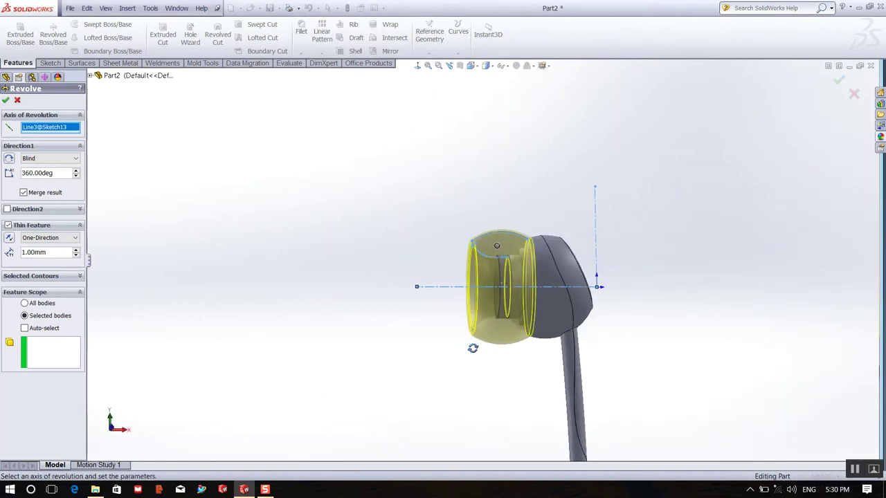
pyautogui.click(6, 100)
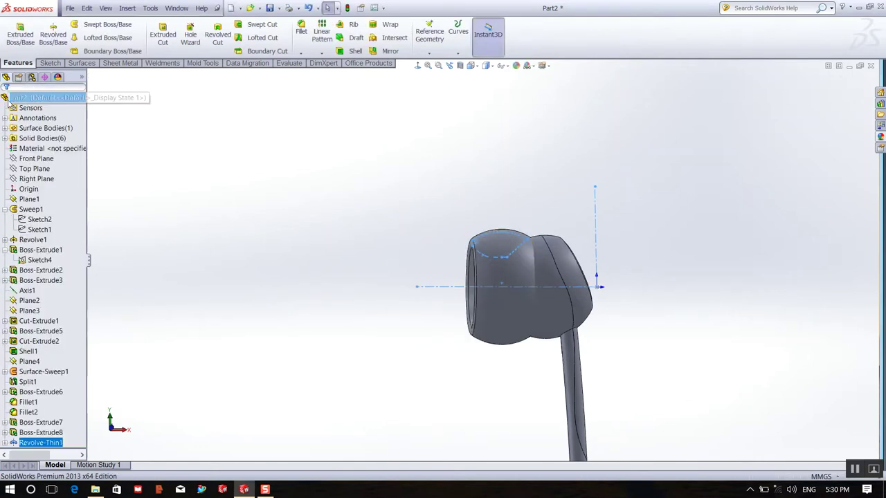
# Edit Revolve-Thin1 and turn off Merge result so the tip stays a separate body
pyautogui.scroll(3, 491, 270)
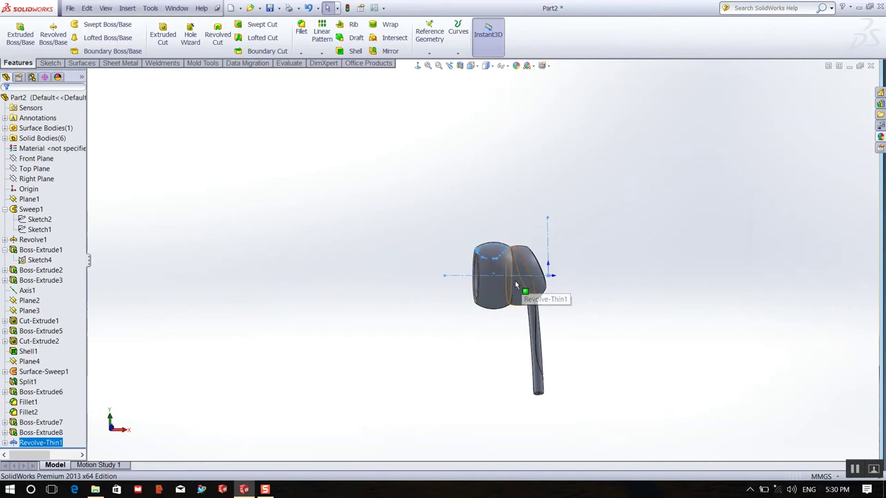
pyautogui.scroll(-2, 516, 284)
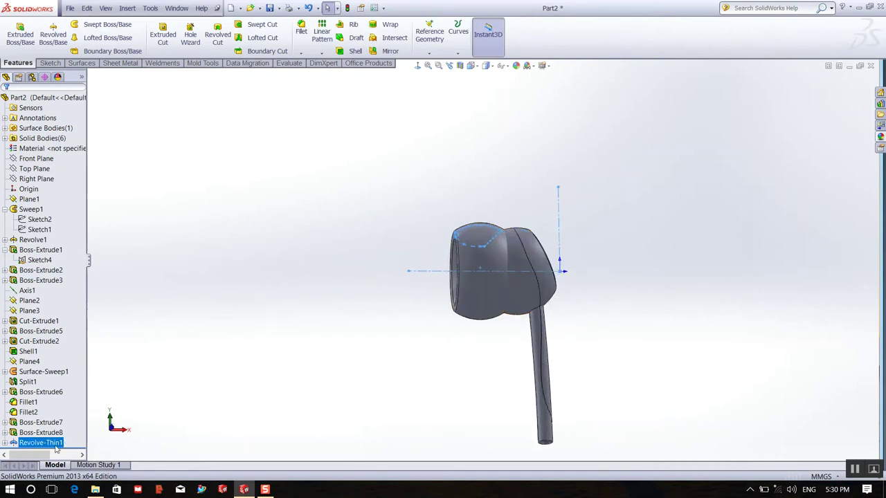
pyautogui.rightClick(61, 443)
pyautogui.click(61, 284)
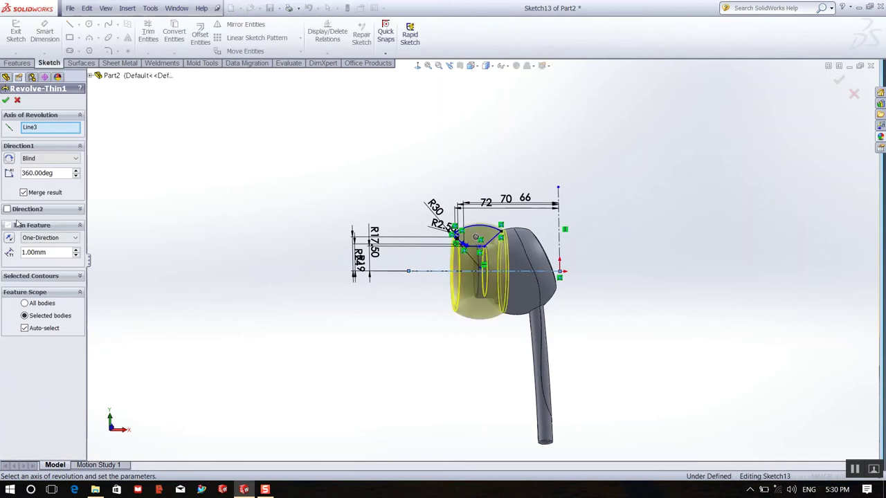
pyautogui.click(24, 193)
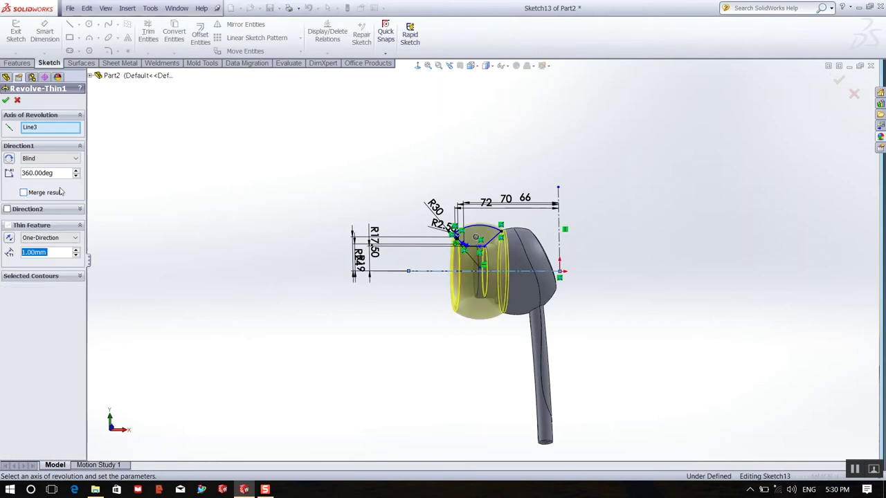
pyautogui.click(6, 100)
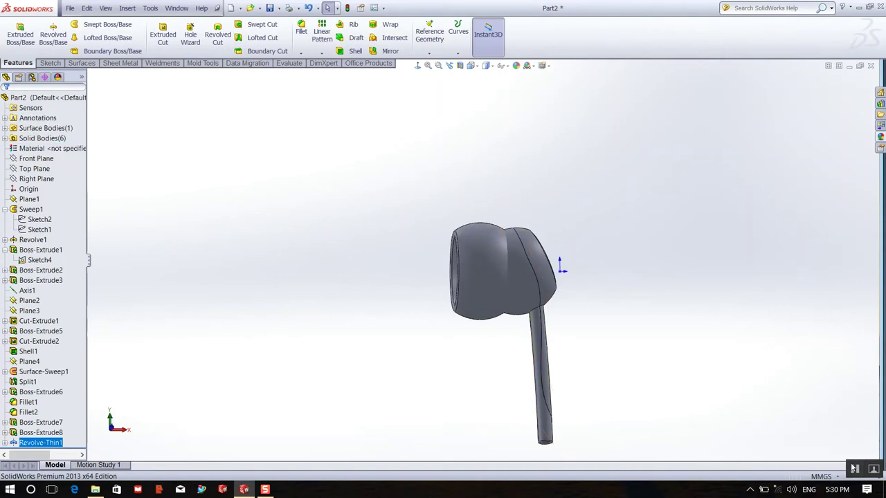
# Use Move/Copy Bodies to translate the round Fillet1 cover body 150 mm along X
pyautogui.click(128, 9)
pyautogui.moveTo(145, 46)
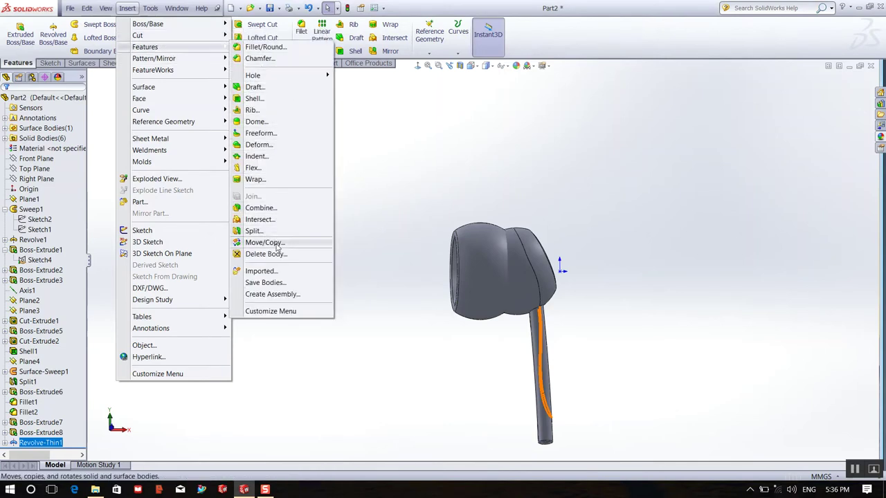
pyautogui.click(265, 242)
pyautogui.moveTo(599, 219); pyautogui.dragTo(582, 225, button='middle')
pyautogui.scroll(-2, 559, 277)
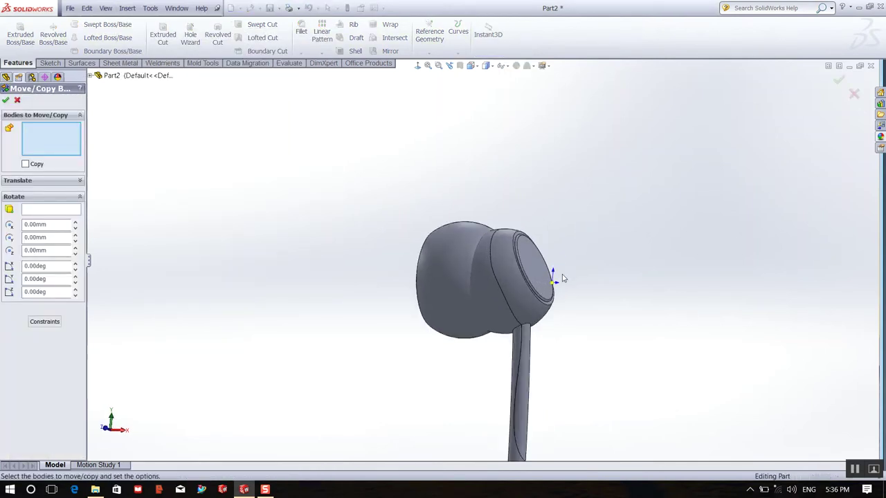
pyautogui.click(541, 274)
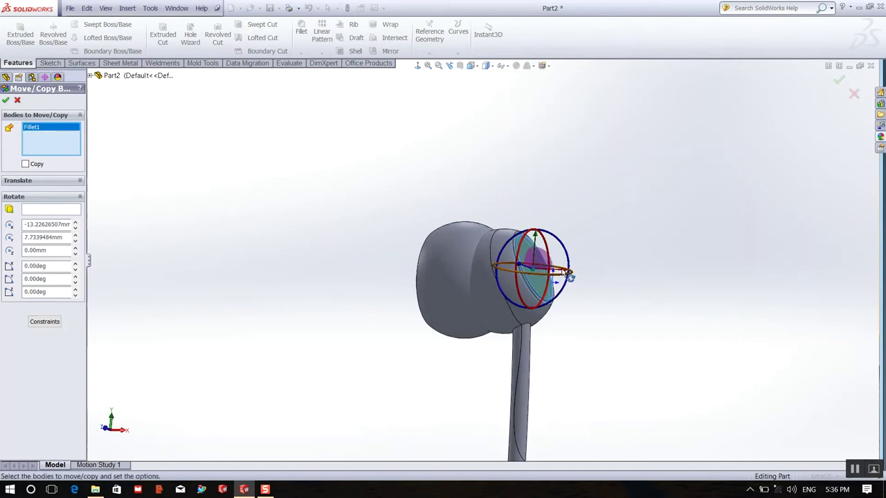
pyautogui.moveTo(568, 275); pyautogui.dragTo(641, 278)
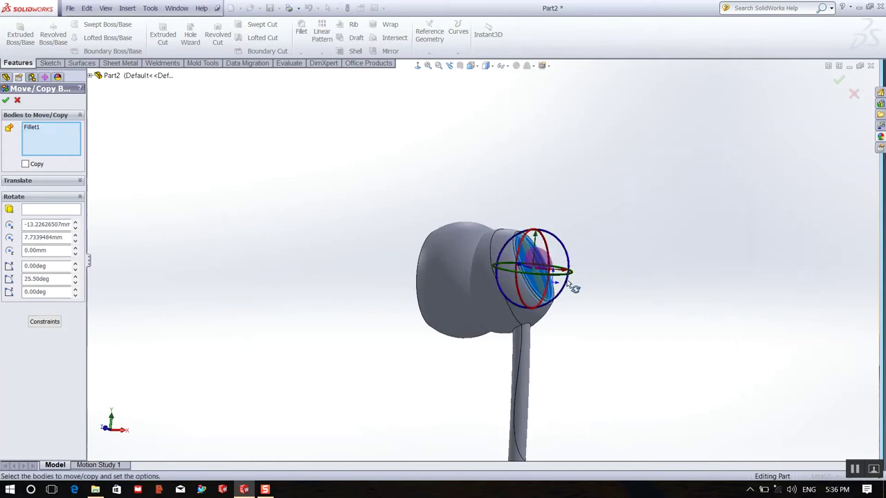
pyautogui.moveTo(573, 278); pyautogui.dragTo(814, 268)
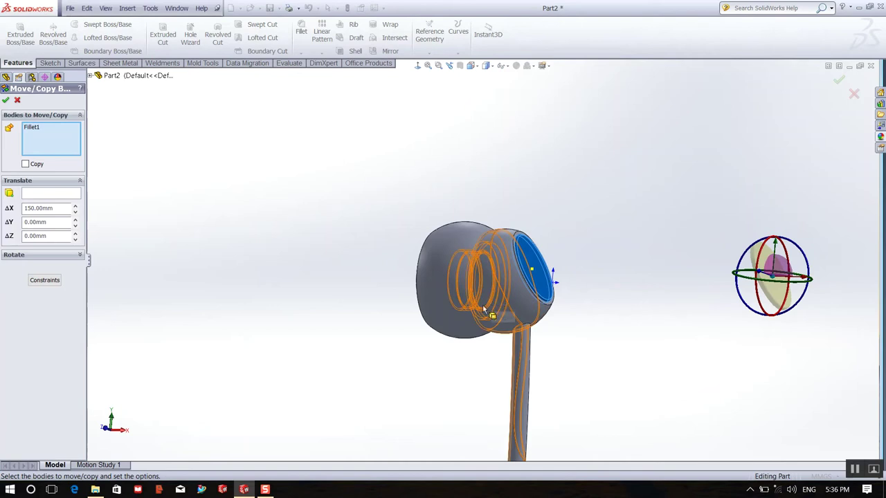
pyautogui.click(5, 100)
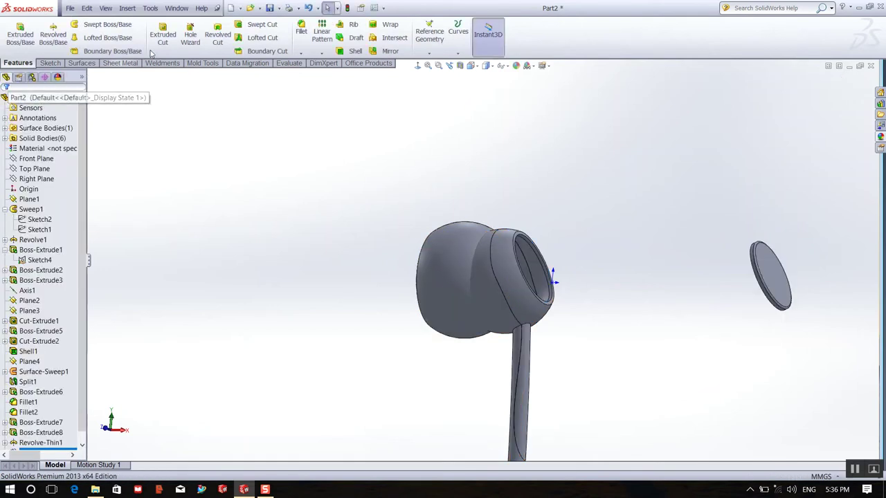
# Select Fillet2 and Split1[1] in Move/Copy Bodies and drag them about 129.9 mm along X
pyautogui.press('Return')
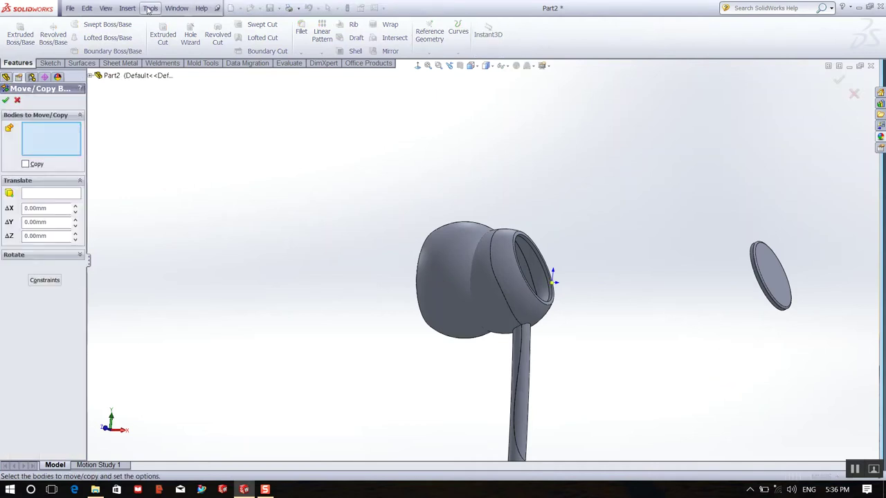
pyautogui.click(506, 273)
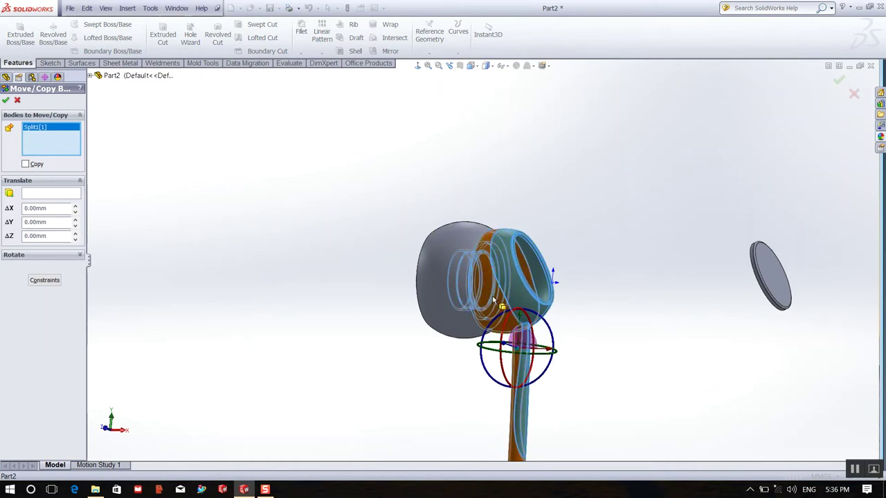
pyautogui.click(493, 299)
pyautogui.rightClick(35, 129)
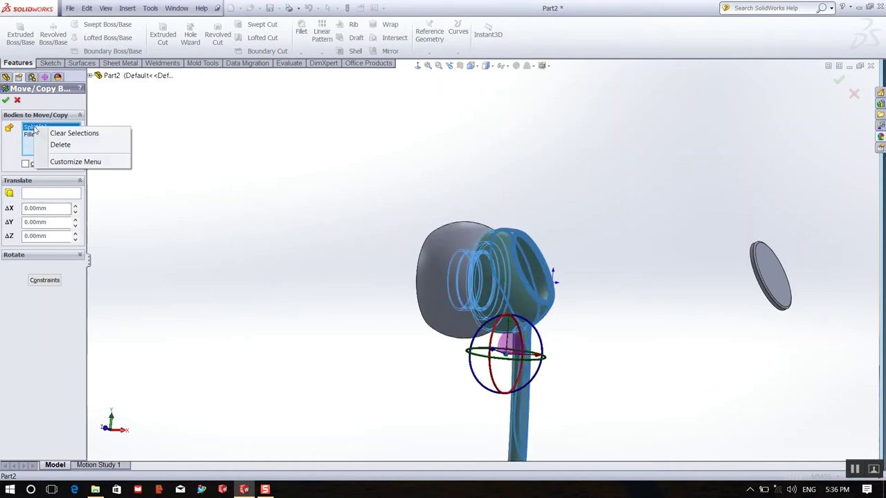
pyautogui.click(59, 145)
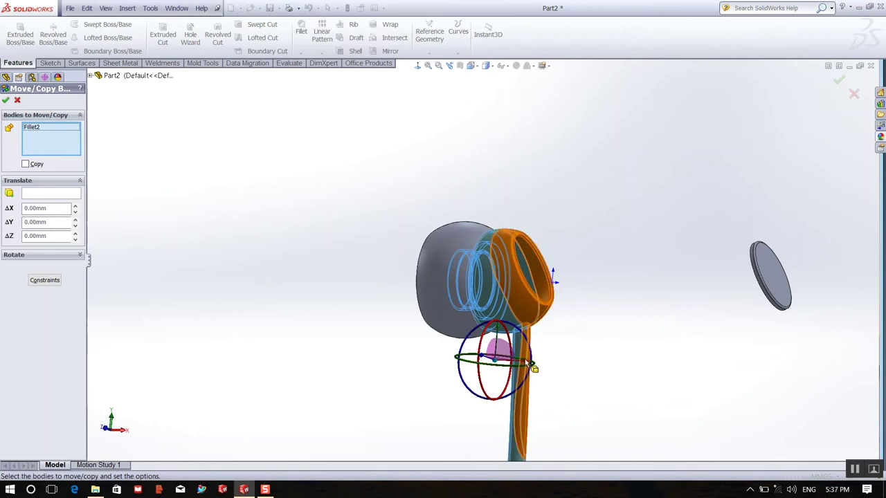
pyautogui.click(533, 365)
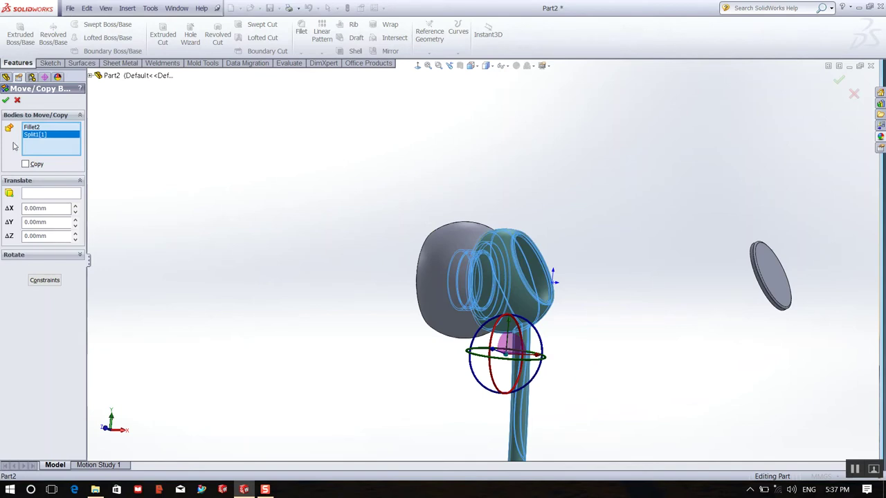
pyautogui.rightClick(42, 135)
pyautogui.click(67, 153)
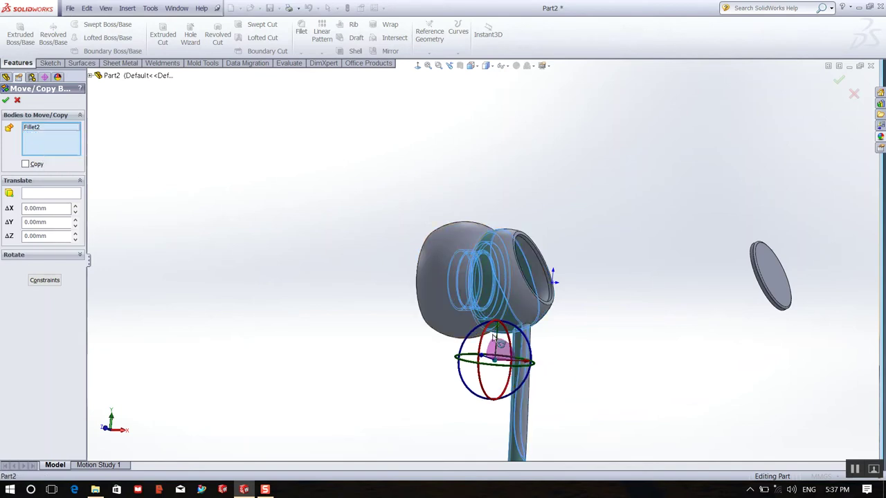
pyautogui.moveTo(535, 368); pyautogui.dragTo(698, 363)
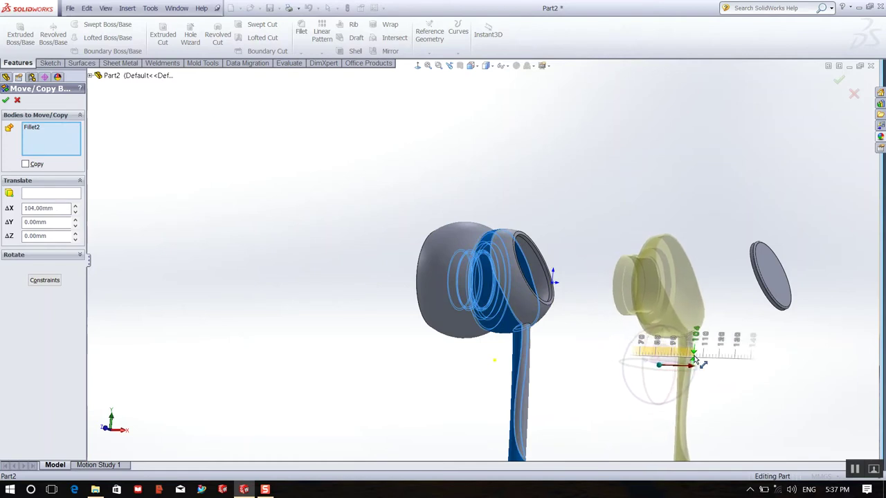
pyautogui.moveTo(697, 363); pyautogui.dragTo(723, 363)
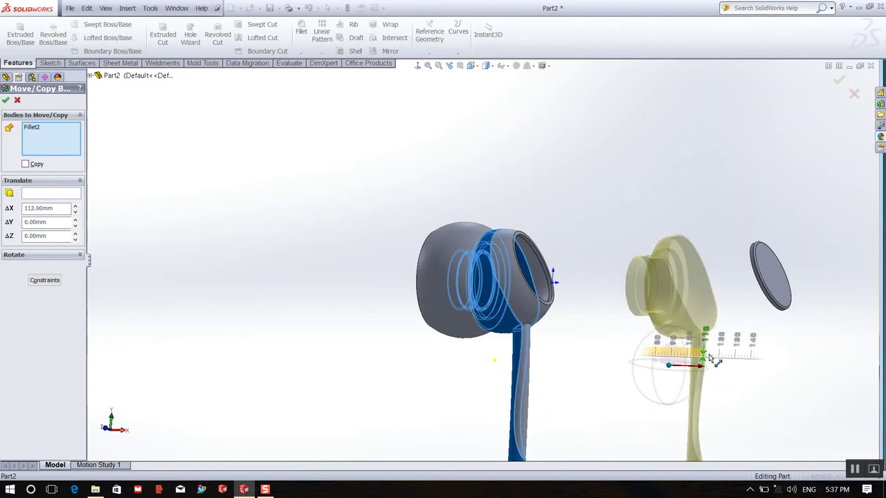
pyautogui.click(536, 305)
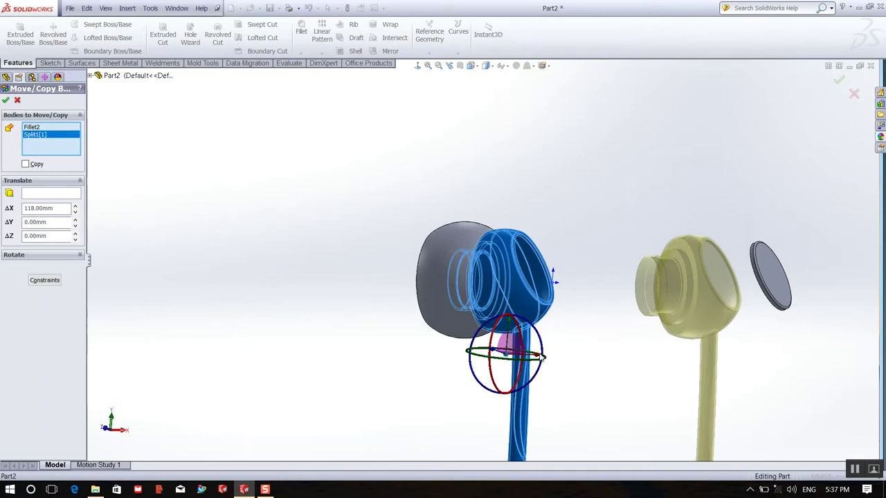
pyautogui.moveTo(544, 360); pyautogui.dragTo(558, 351)
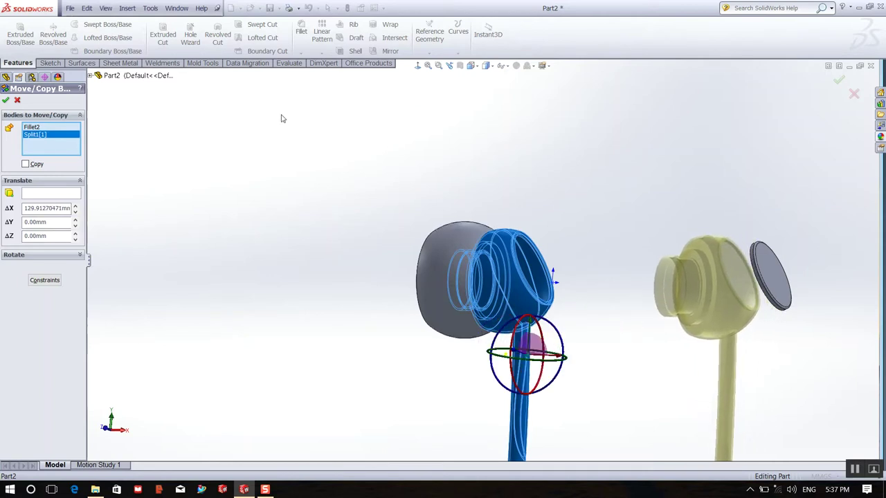
# Confirm the ~130 mm housing move and clear the face selection
pyautogui.click(5, 99)
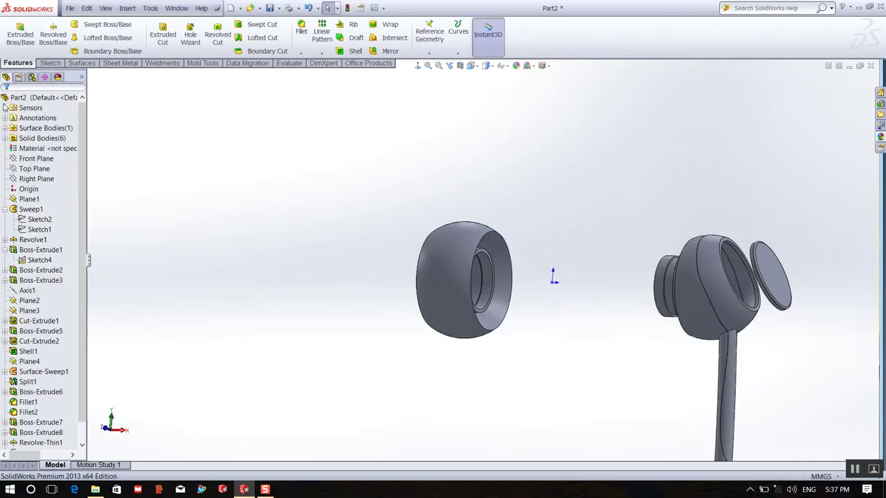
pyautogui.click(694, 288)
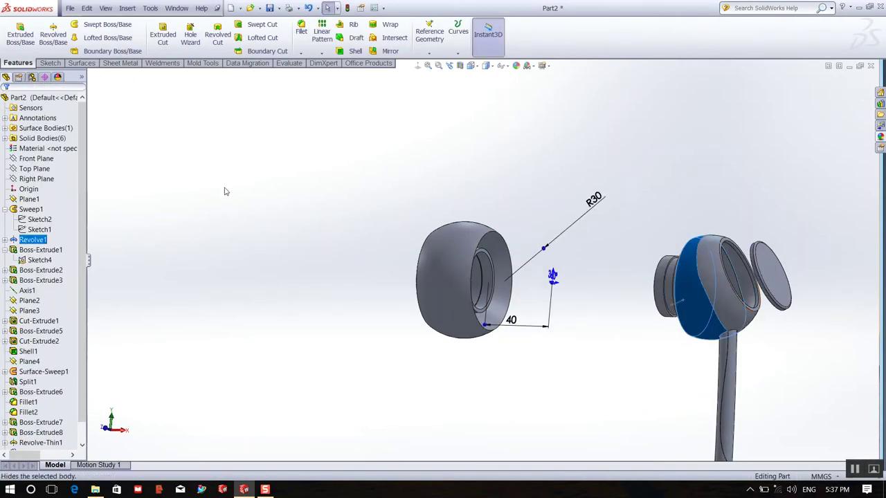
pyautogui.click(235, 211)
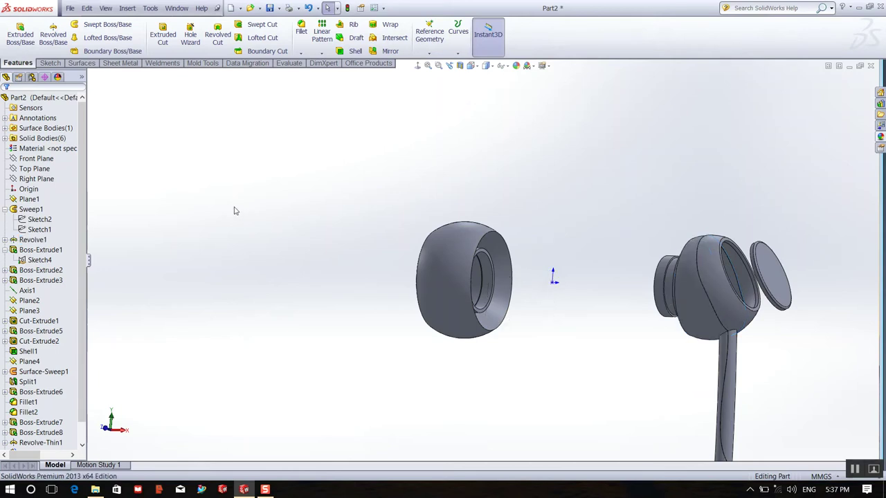
# In a new Move/Copy Bodies, select the inner housing and try rotating it about its vertical axis
pyautogui.click(127, 8)
pyautogui.moveTo(145, 47)
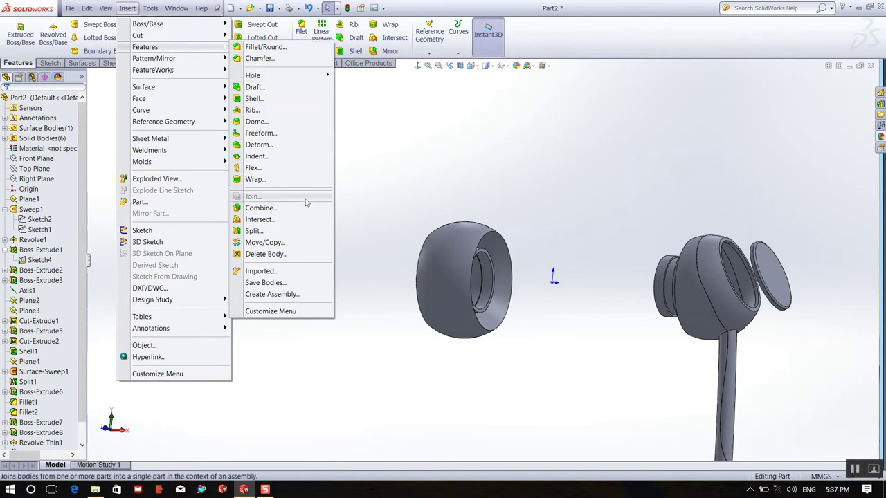
pyautogui.click(266, 243)
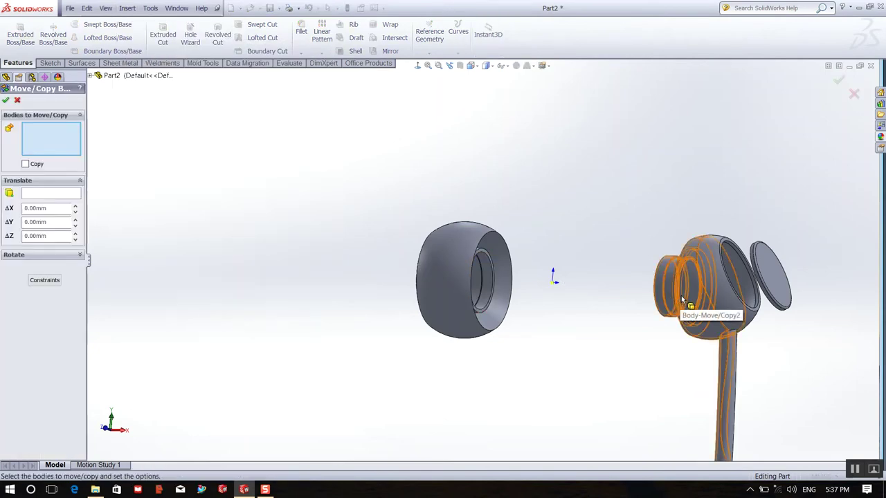
pyautogui.click(684, 304)
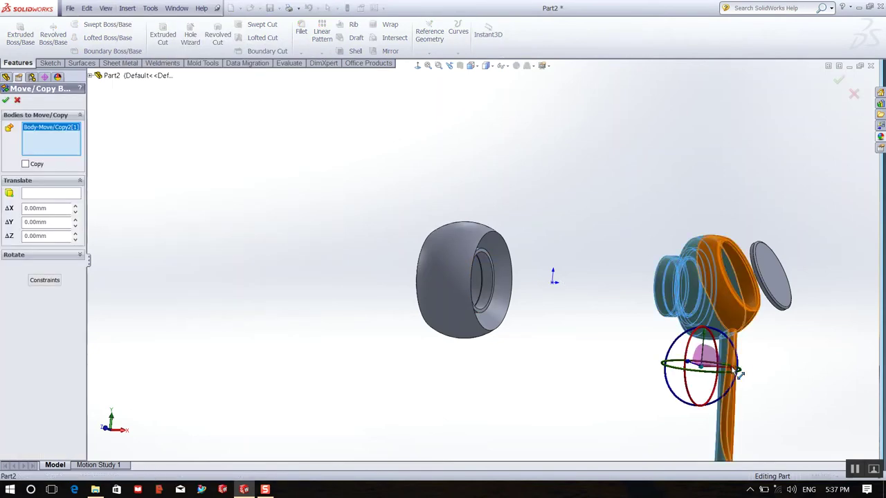
pyautogui.scroll(-5, 726, 377)
pyautogui.scroll(-3, 697, 331)
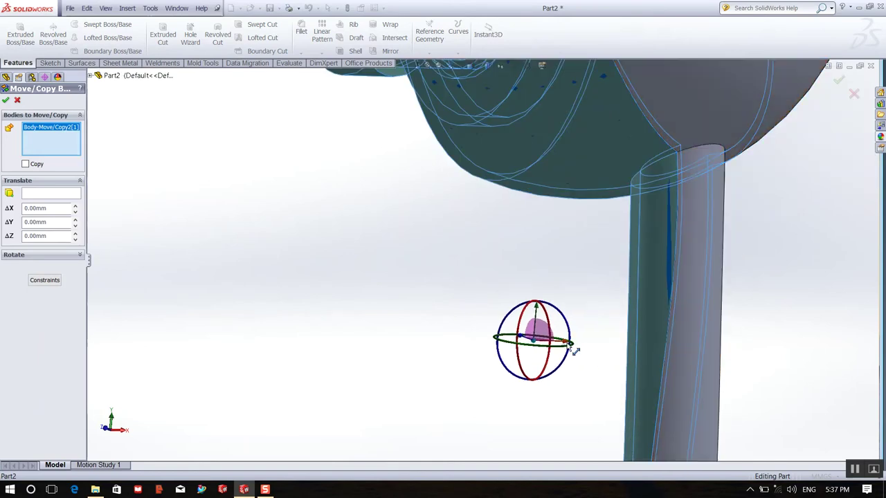
pyautogui.moveTo(569, 347); pyautogui.dragTo(367, 321)
pyautogui.scroll(3, 572, 303)
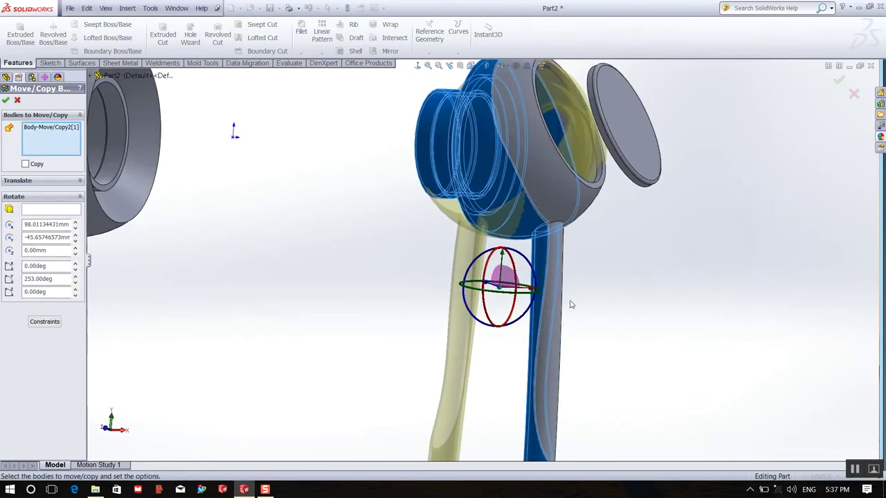
pyautogui.scroll(2, 571, 303)
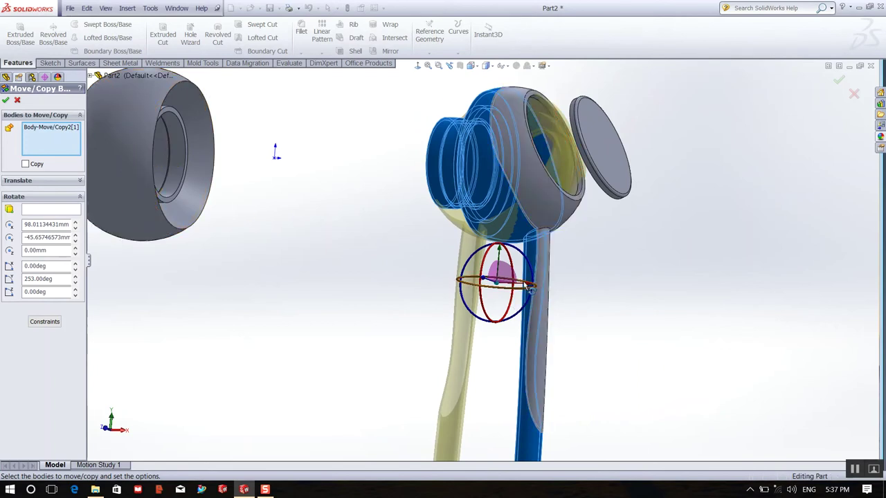
pyautogui.moveTo(529, 285)
pyautogui.mouseDown()
pyautogui.moveTo(496, 291)
pyautogui.moveTo(556, 284)
pyautogui.moveTo(630, 170)
pyautogui.mouseUp()
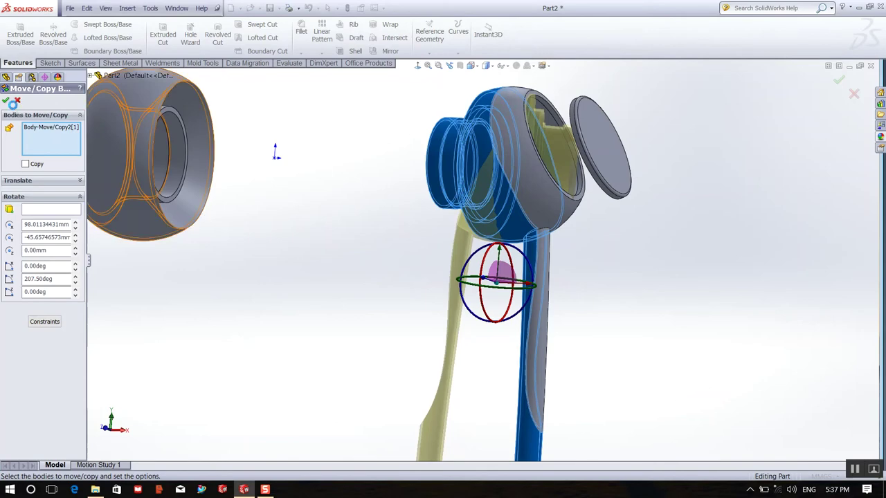
pyautogui.click(6, 100)
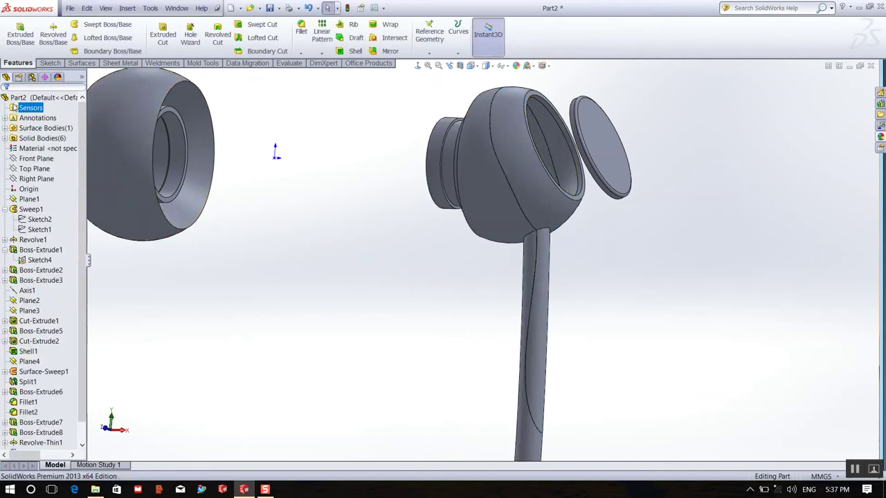
# Slide Body-Move/Copy2[1] −37.44 mm along X and confirm
pyautogui.click(484, 192)
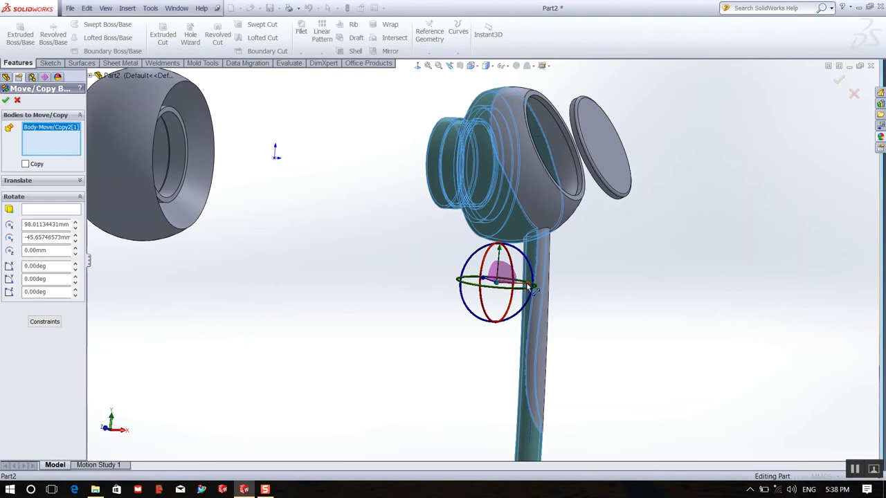
pyautogui.moveTo(533, 289); pyautogui.dragTo(440, 281)
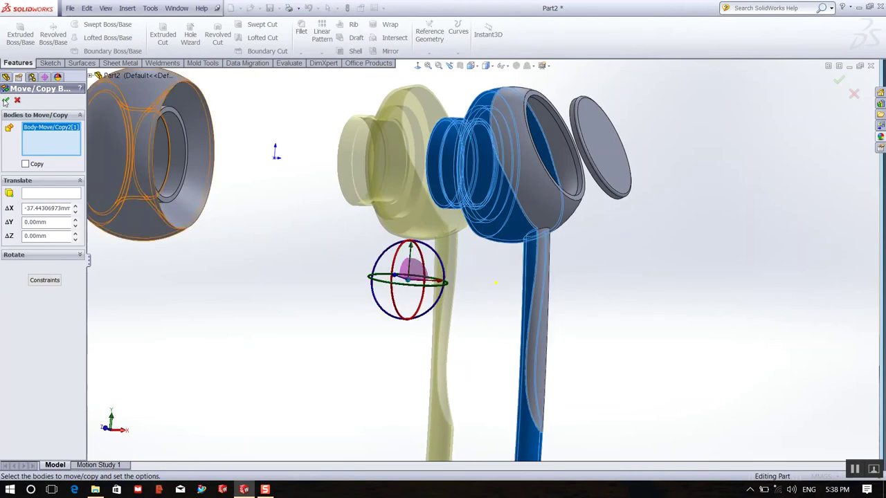
pyautogui.click(6, 101)
# Move Boss-Extrude7 and the Revolve-Thin1 ear tip −34 mm along X
pyautogui.scroll(4, 564, 252)
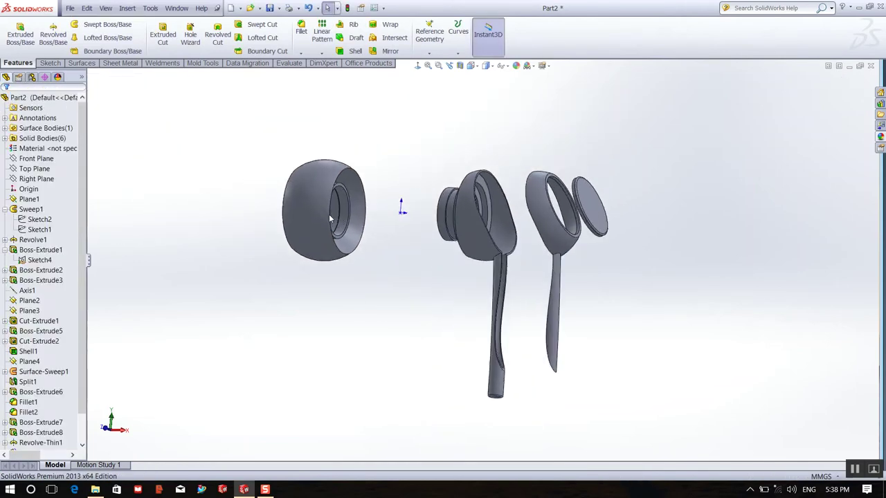
pyautogui.scroll(-2, 330, 219)
pyautogui.scroll(-2, 398, 186)
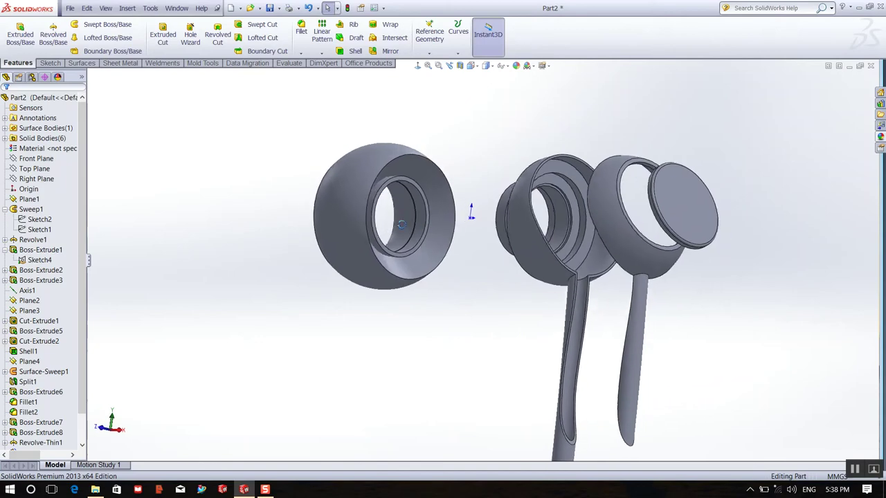
pyautogui.press('Return')
pyautogui.click(399, 188)
pyautogui.scroll(-1, 428, 227)
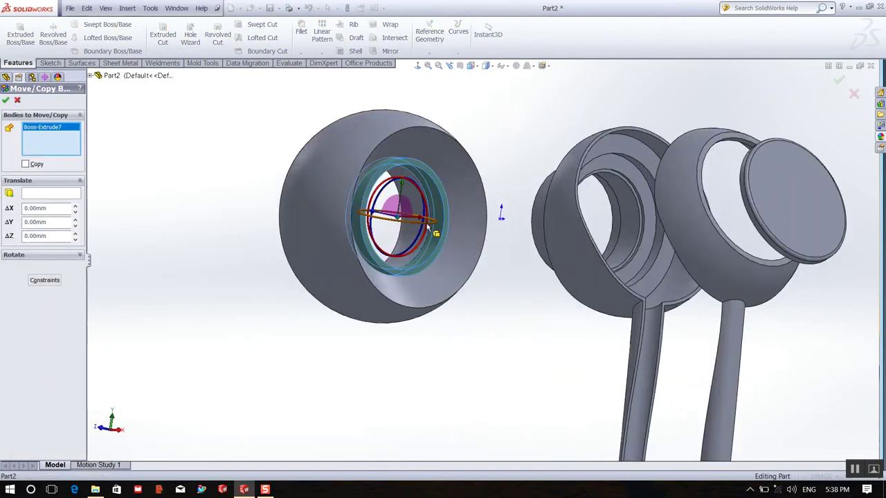
pyautogui.scroll(-2, 427, 227)
pyautogui.click(441, 232)
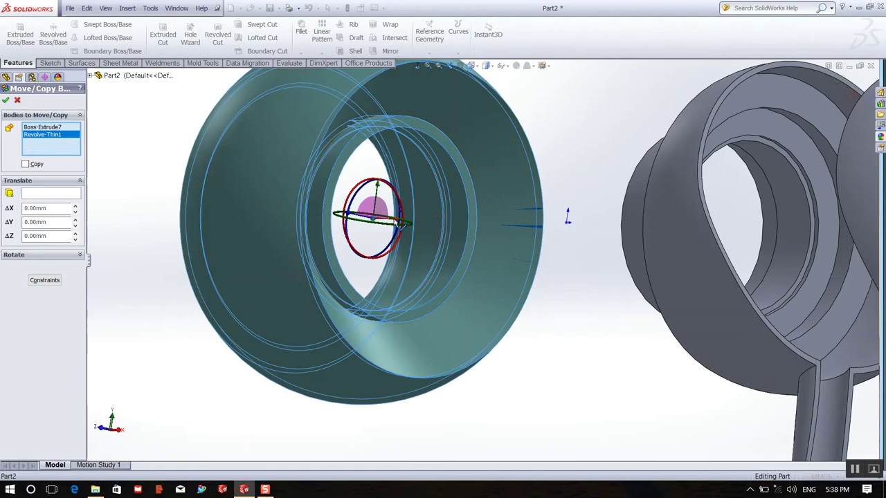
pyautogui.moveTo(398, 222); pyautogui.dragTo(428, 234)
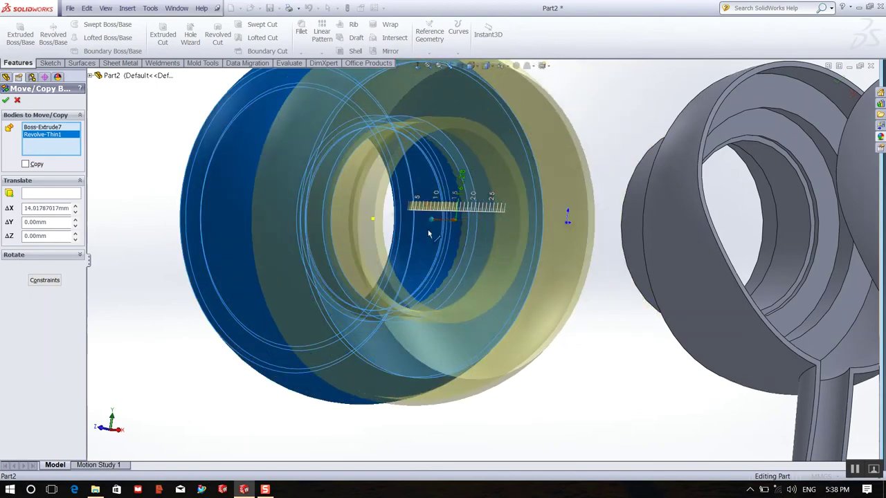
pyautogui.moveTo(429, 233); pyautogui.dragTo(277, 208)
pyautogui.scroll(2, 501, 313)
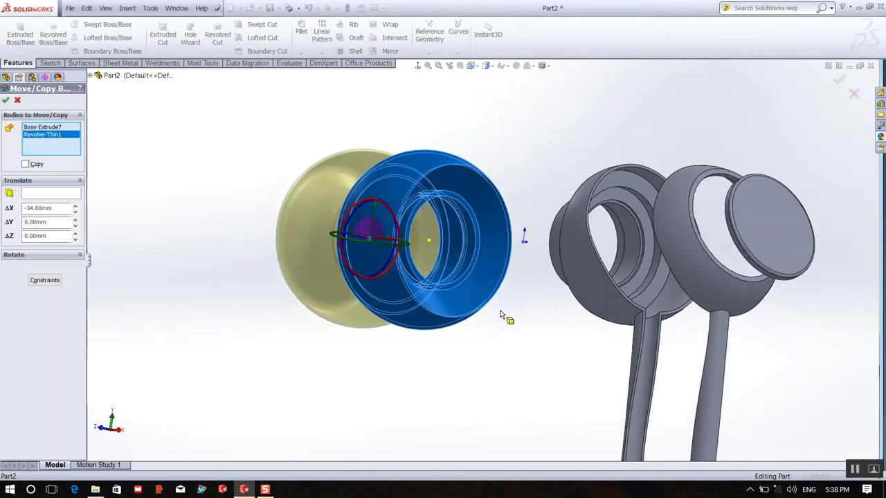
pyautogui.moveTo(501, 315); pyautogui.dragTo(440, 317, button='middle')
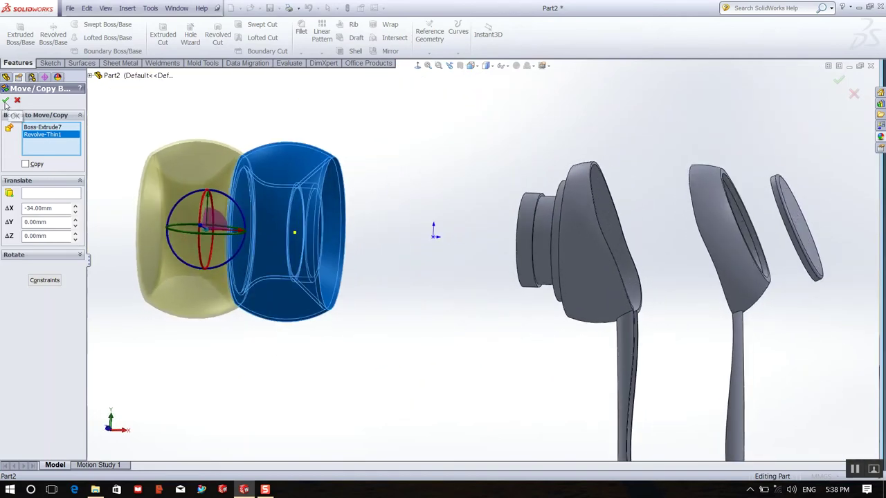
pyautogui.click(6, 101)
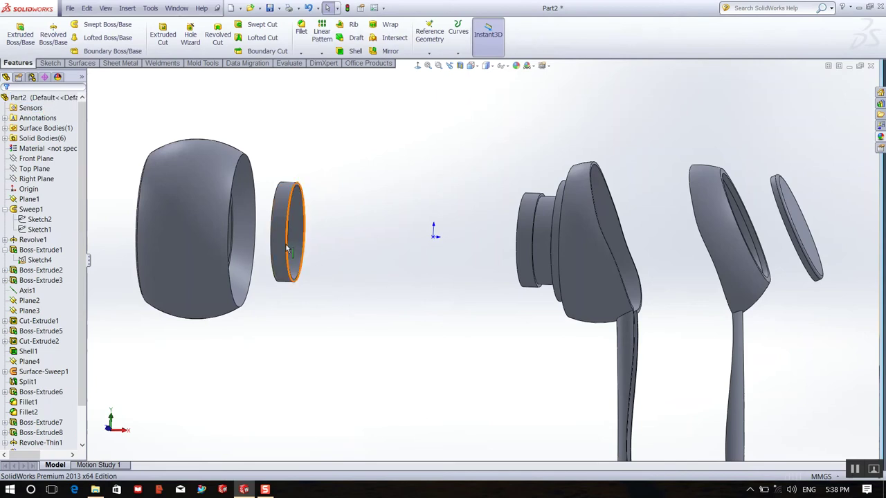
# Move the small ring Boss-Extrude8 about 65.58 mm along X, just in front of the housing
pyautogui.click(288, 250)
pyautogui.press('Return')
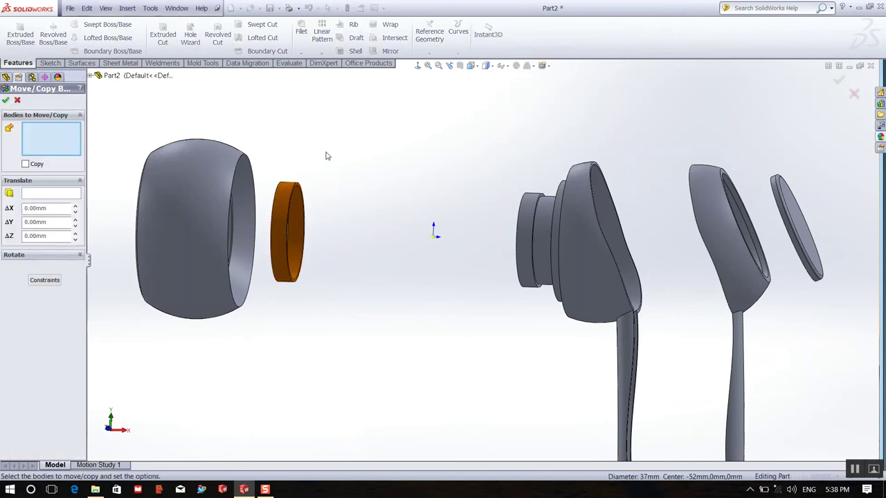
pyautogui.click(284, 225)
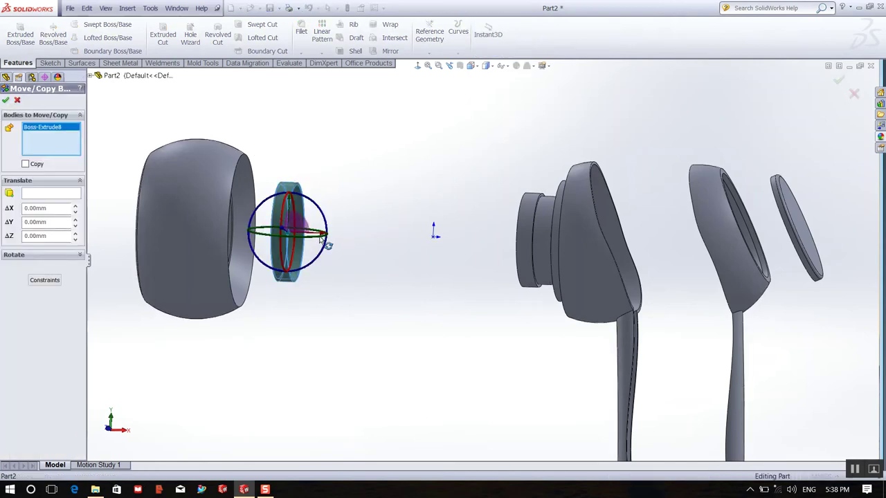
pyautogui.moveTo(323, 239); pyautogui.dragTo(331, 235)
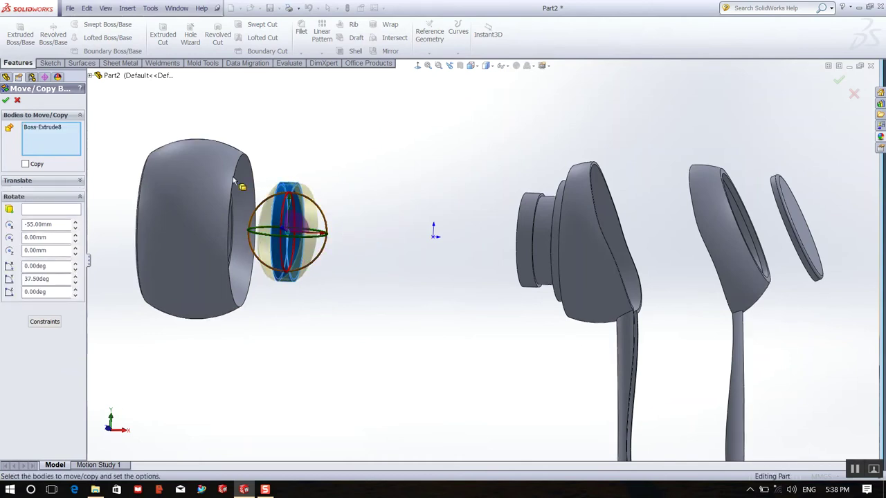
pyautogui.click(17, 100)
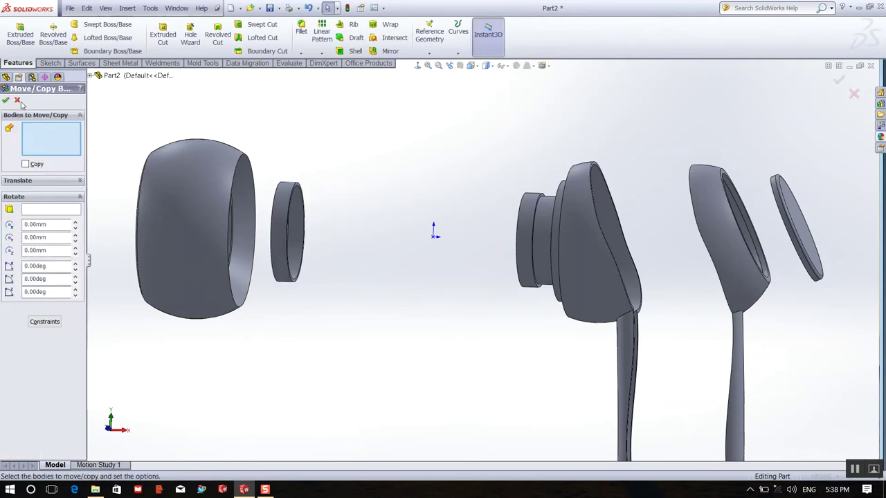
pyautogui.click(282, 227)
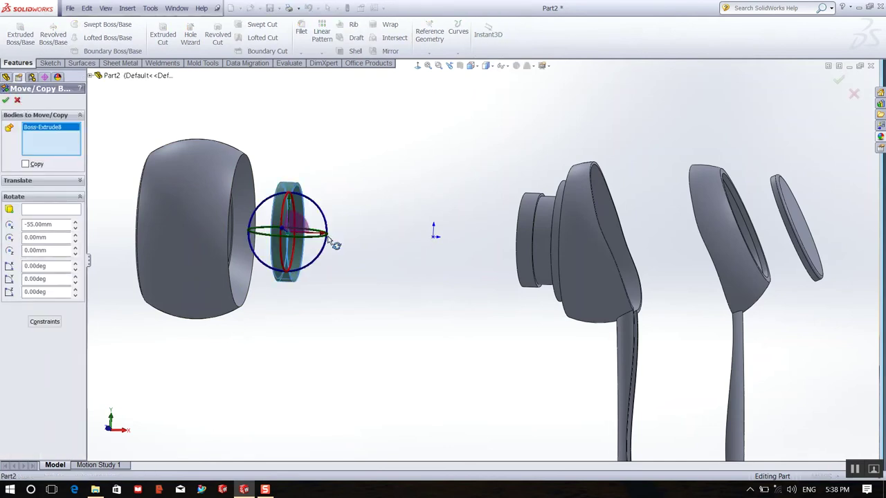
pyautogui.moveTo(331, 240); pyautogui.dragTo(314, 238)
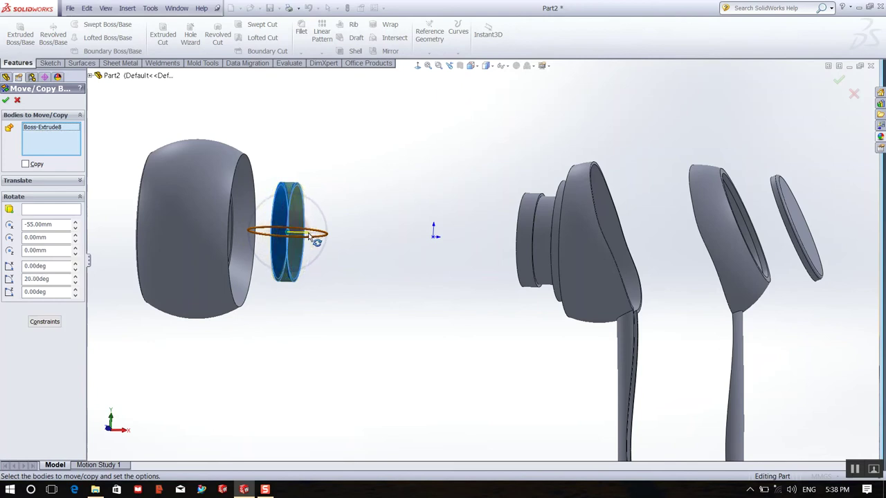
pyautogui.scroll(-3, 316, 240)
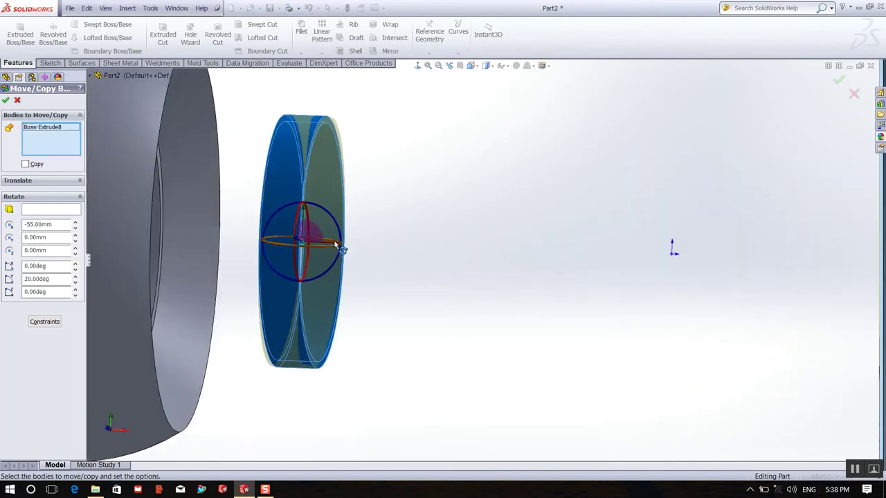
pyautogui.moveTo(335, 246); pyautogui.dragTo(778, 261)
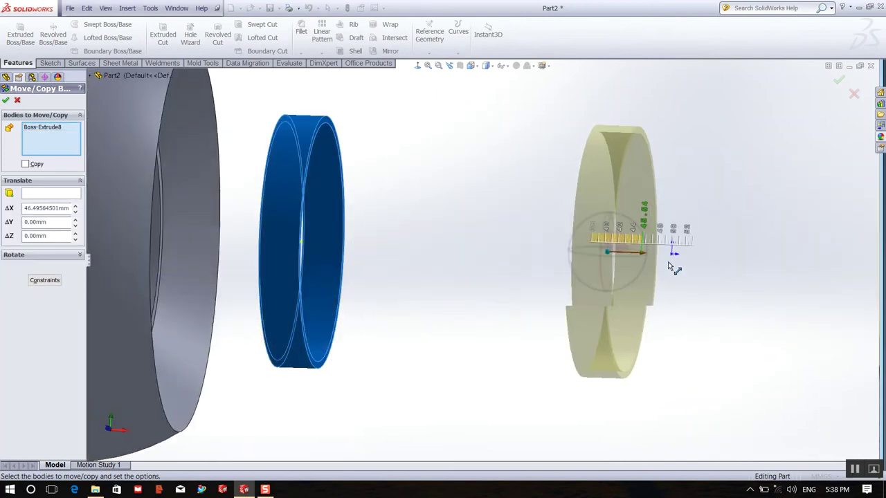
pyautogui.scroll(2, 692, 277)
pyautogui.scroll(2, 637, 293)
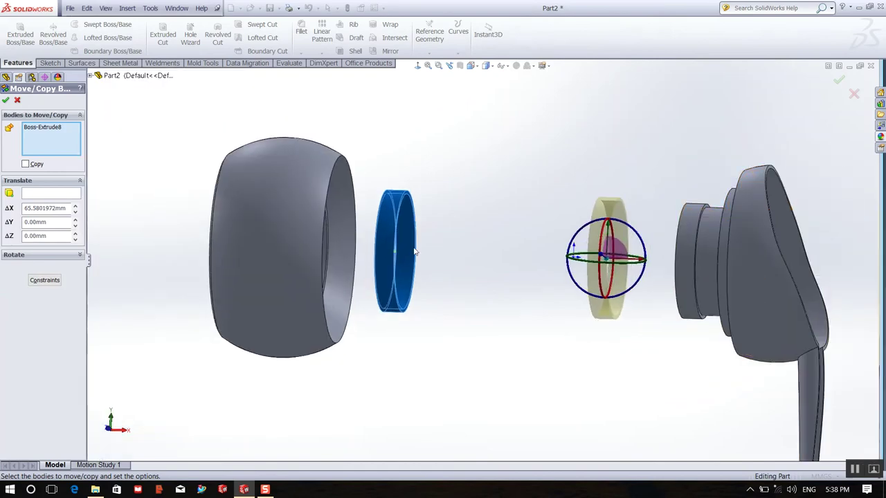
pyautogui.click(6, 101)
# Pull the inner ring out of the ear tip about 50.45 mm along X with Move/Copy Bodies
pyautogui.scroll(1, 444, 256)
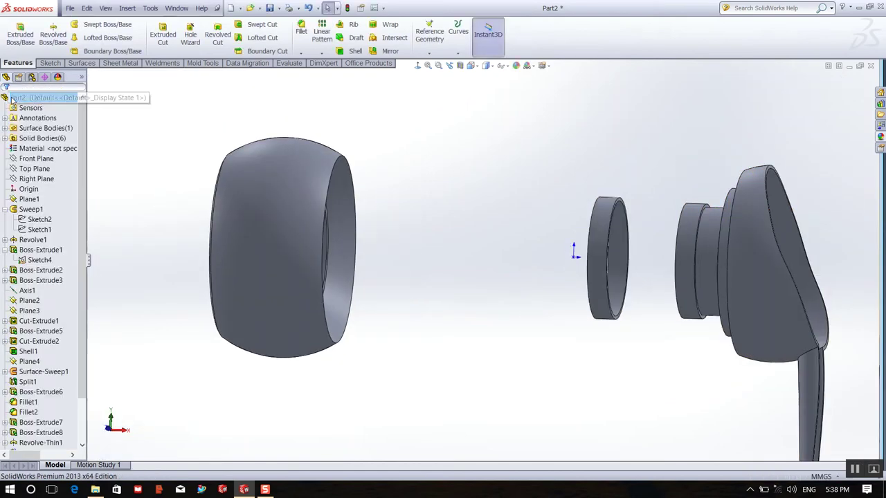
pyautogui.moveTo(444, 257); pyautogui.dragTo(405, 216, button='middle')
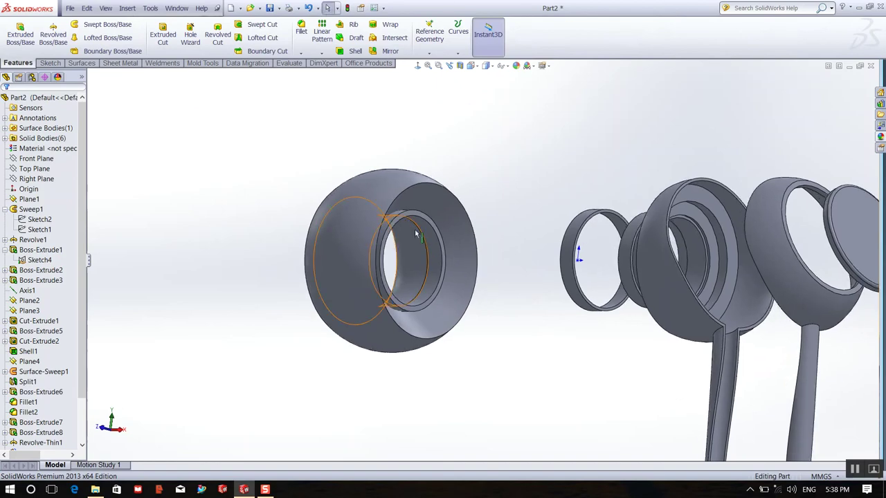
pyautogui.press('Return')
pyautogui.click(406, 219)
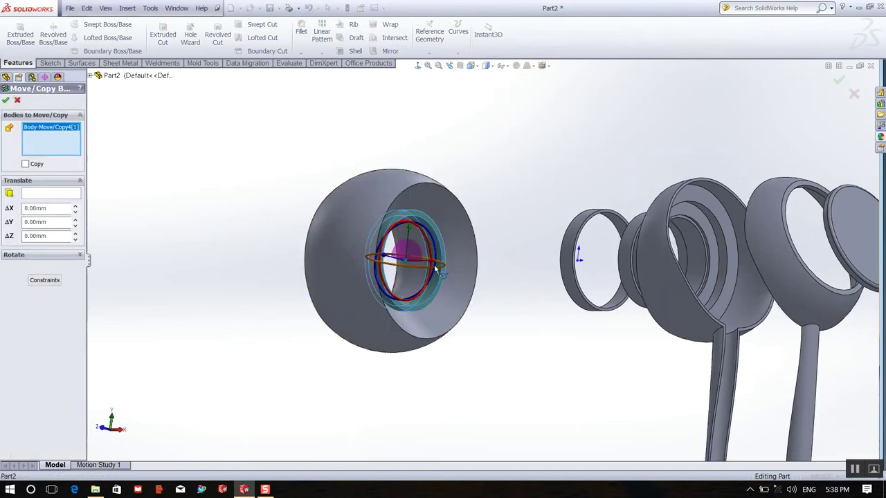
pyautogui.scroll(-2, 415, 270)
pyautogui.scroll(-2, 417, 272)
pyautogui.moveTo(413, 268); pyautogui.dragTo(678, 278)
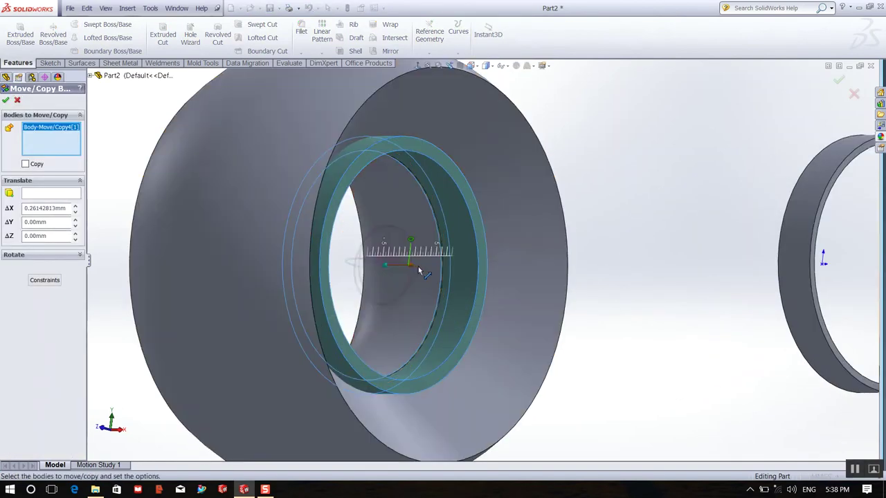
pyautogui.scroll(3, 678, 279)
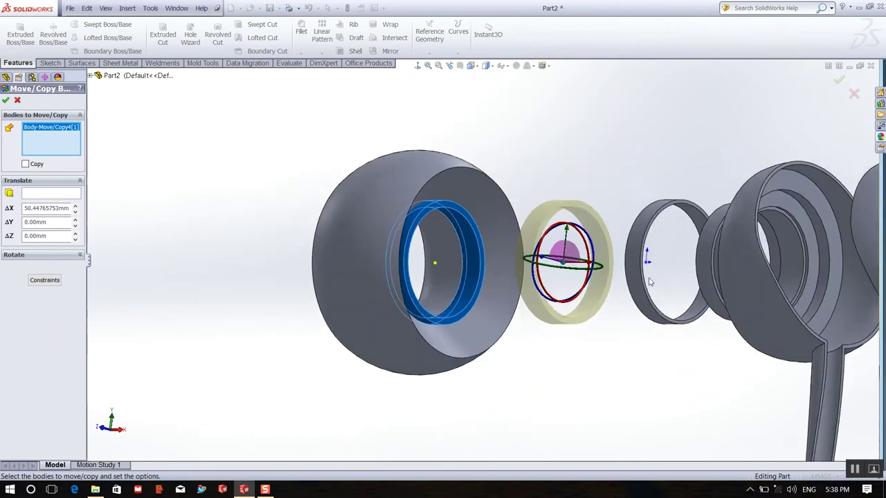
pyautogui.scroll(2, 665, 291)
pyautogui.moveTo(623, 332)
pyautogui.mouseDown(button='middle')
pyautogui.moveTo(587, 391)
pyautogui.moveTo(570, 384)
pyautogui.mouseUp(button='middle')
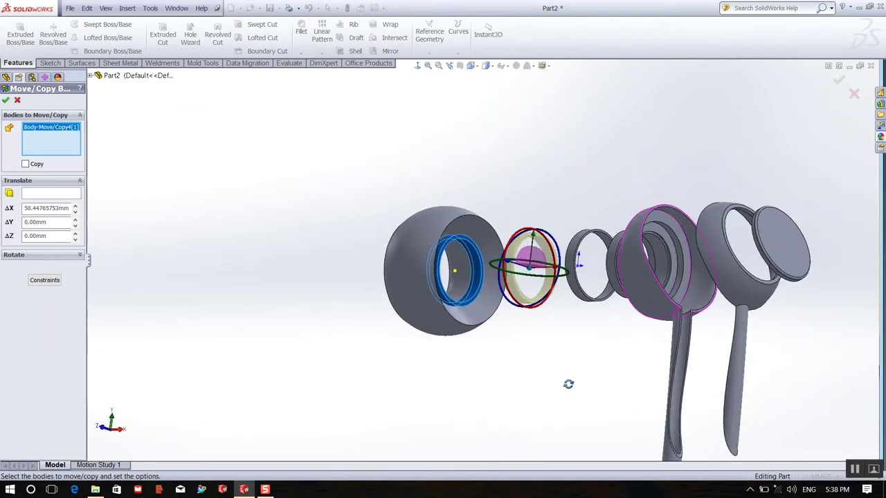
pyautogui.click(5, 100)
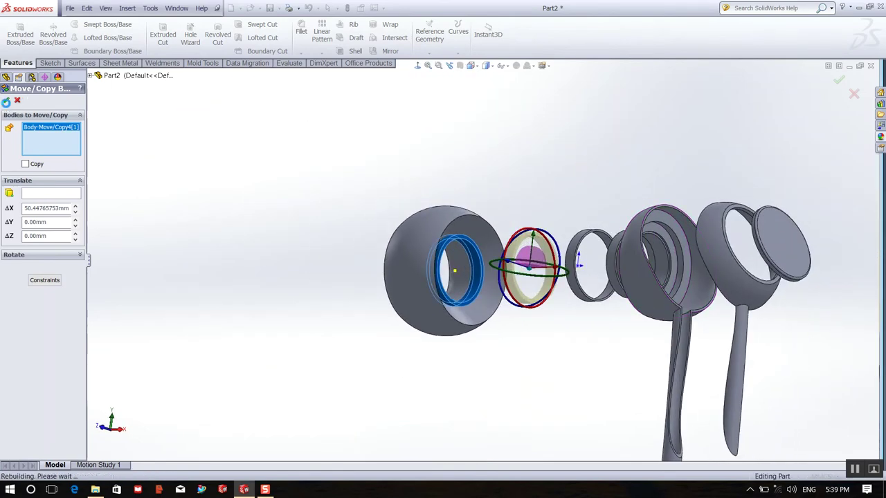
pyautogui.scroll(2, 517, 276)
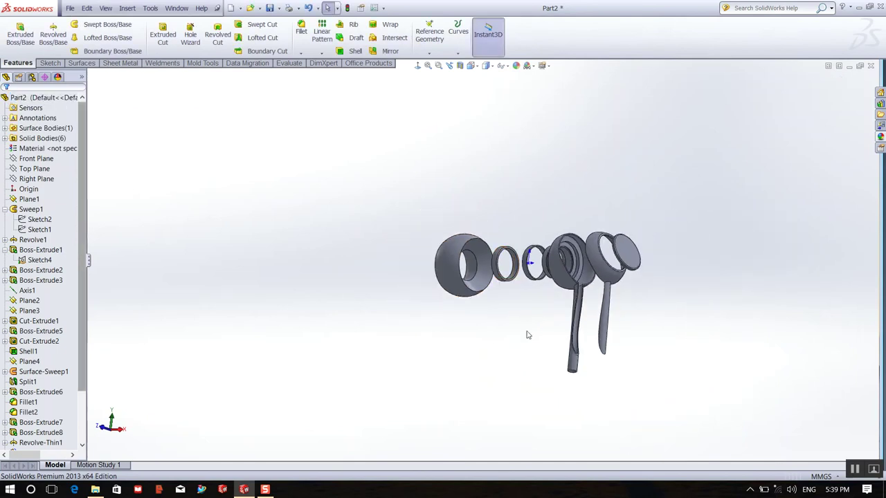
pyautogui.moveTo(529, 332); pyautogui.dragTo(571, 344, button='middle')
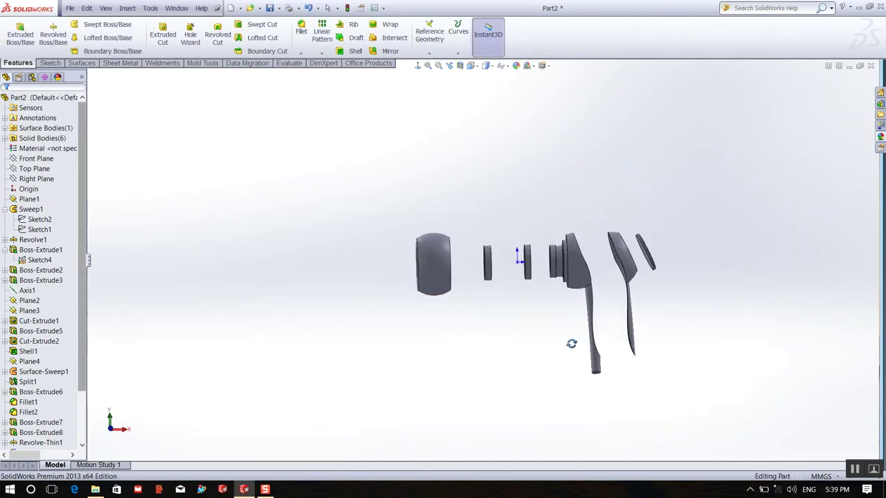
pyautogui.scroll(-2, 692, 287)
pyautogui.scroll(-2, 678, 276)
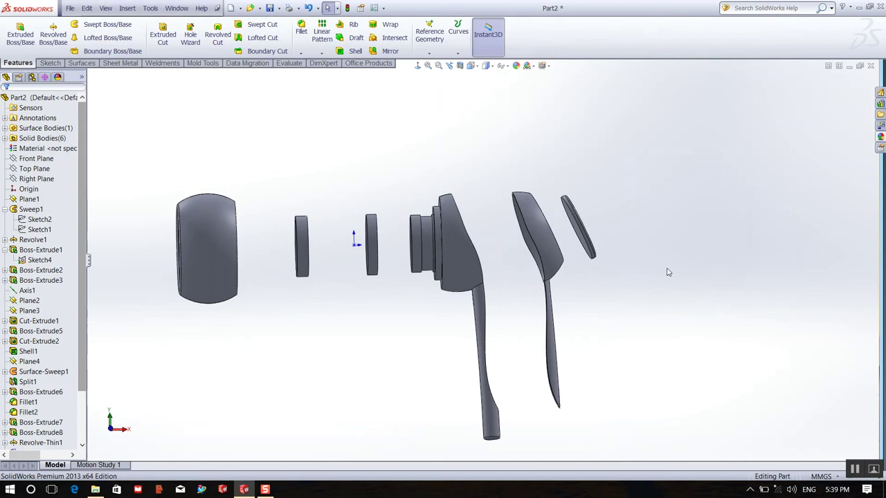
pyautogui.scroll(1, 657, 268)
pyautogui.scroll(-1, 291, 331)
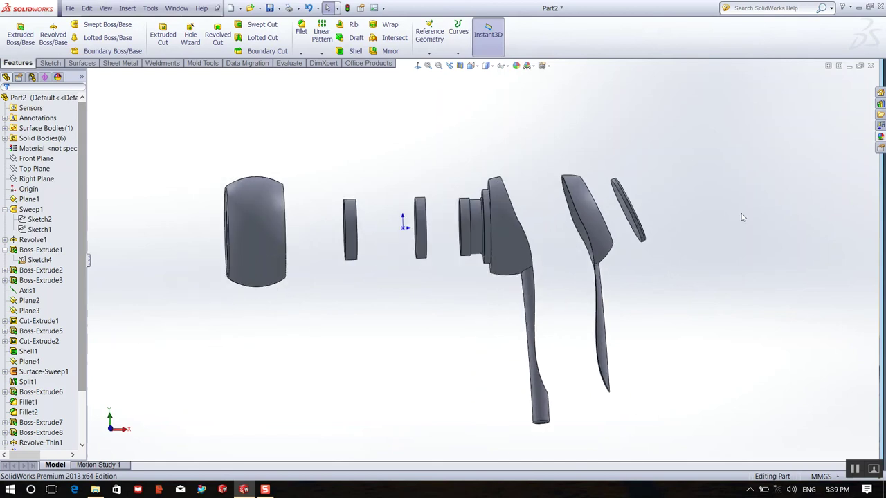
pyautogui.moveTo(741, 217)
pyautogui.mouseDown(button='middle')
pyautogui.moveTo(736, 203)
pyautogui.moveTo(741, 217)
pyautogui.moveTo(729, 243)
pyautogui.moveTo(646, 263)
pyautogui.moveTo(612, 203)
pyautogui.moveTo(615, 336)
pyautogui.moveTo(599, 337)
pyautogui.mouseUp(button='middle')
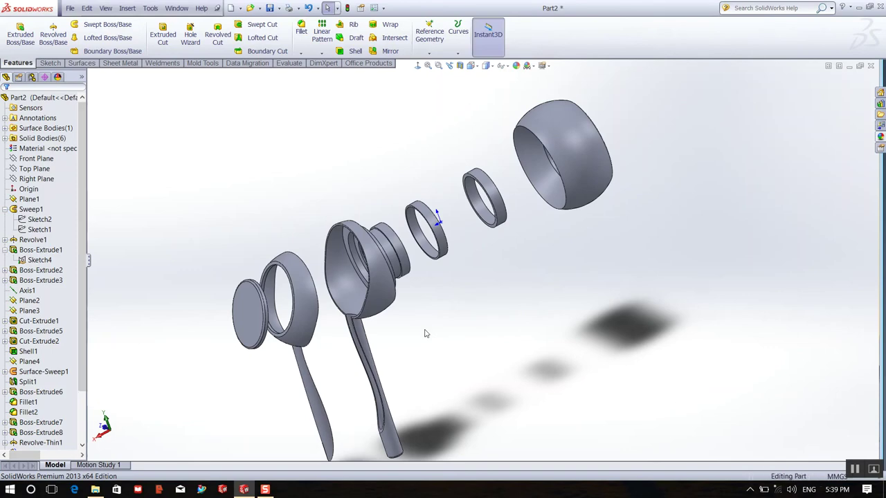
pyautogui.hotkey('ctrl', 's')
pyautogui.write('earphones')
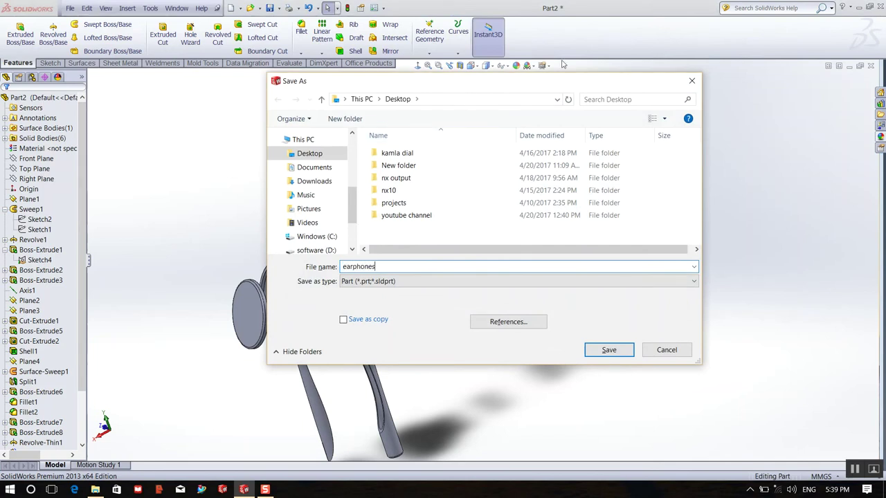
# Save the part as 'earphones' inside the Desktop's 'youtube channel' folder
pyautogui.click(417, 219)
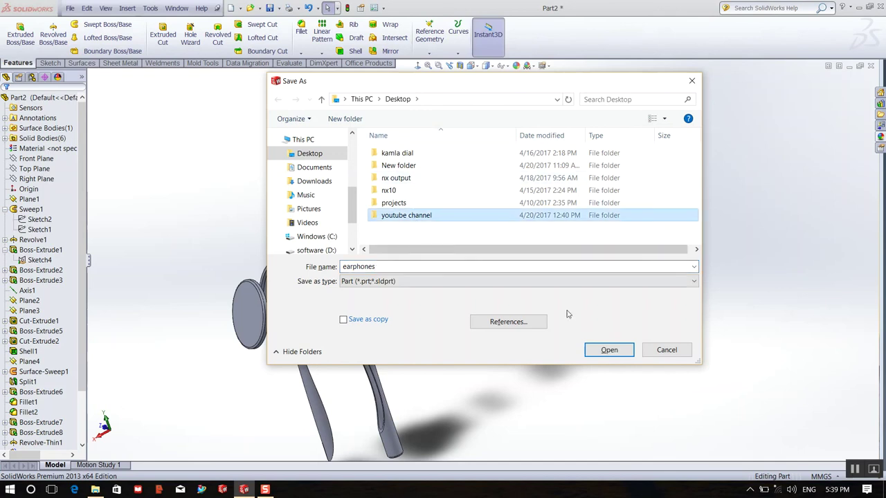
pyautogui.doubleClick(418, 219)
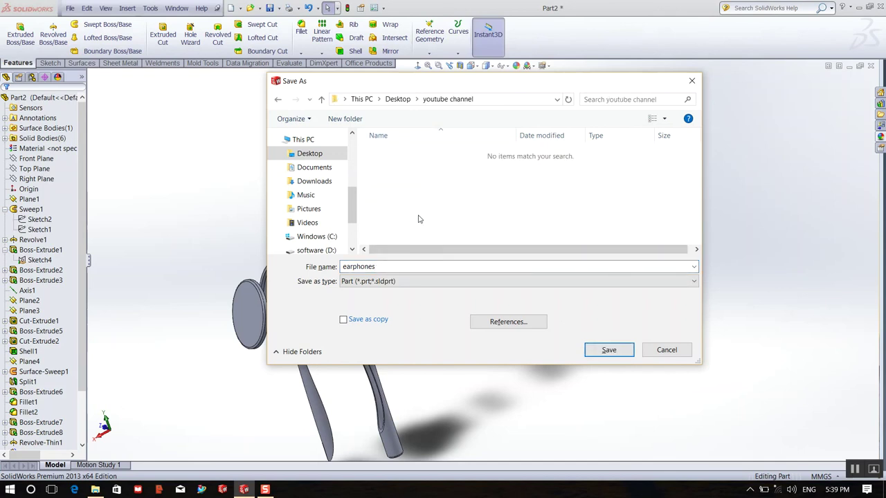
pyautogui.click(609, 351)
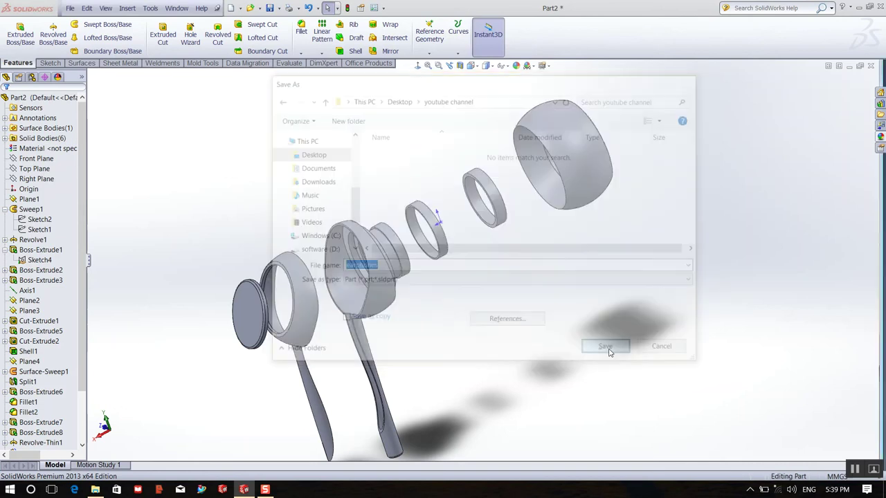